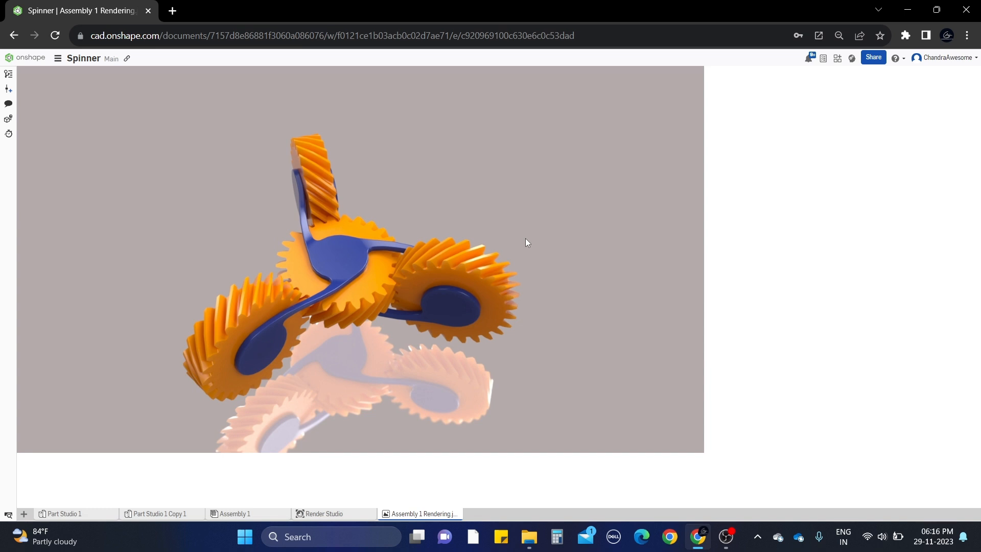
# Step: Create a new document named "Spinnner" in the company's document space
pyautogui.click(26, 57)
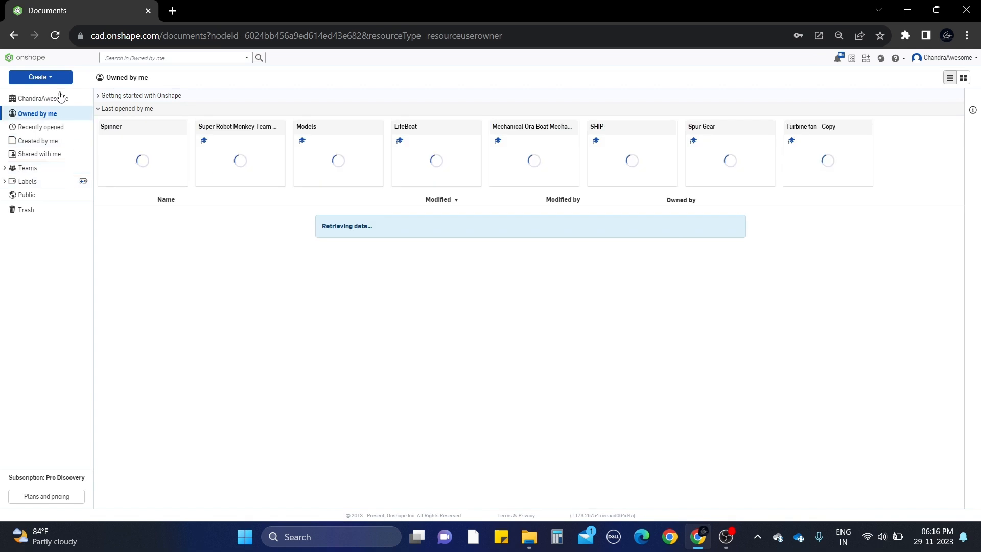
pyautogui.click(60, 100)
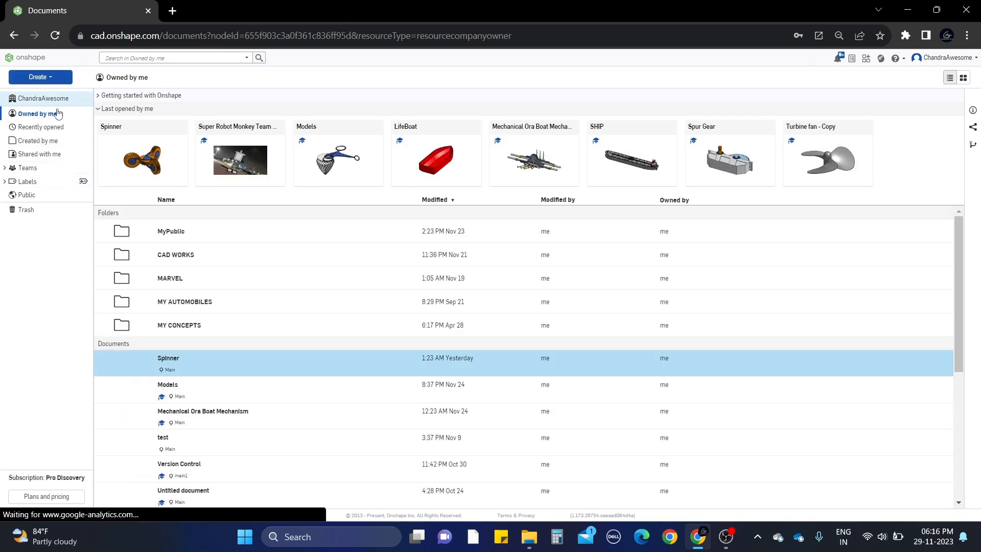
pyautogui.click(40, 77)
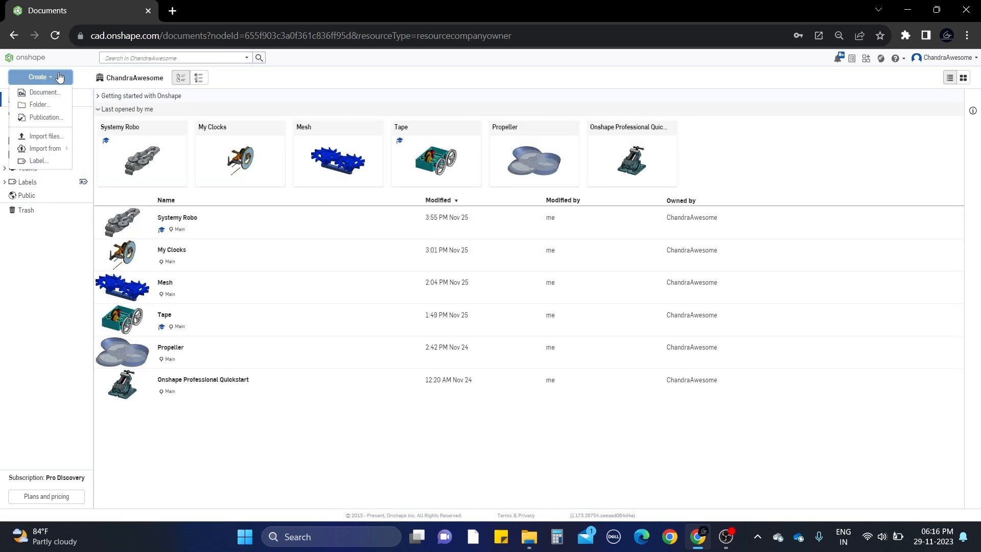
pyautogui.click(46, 93)
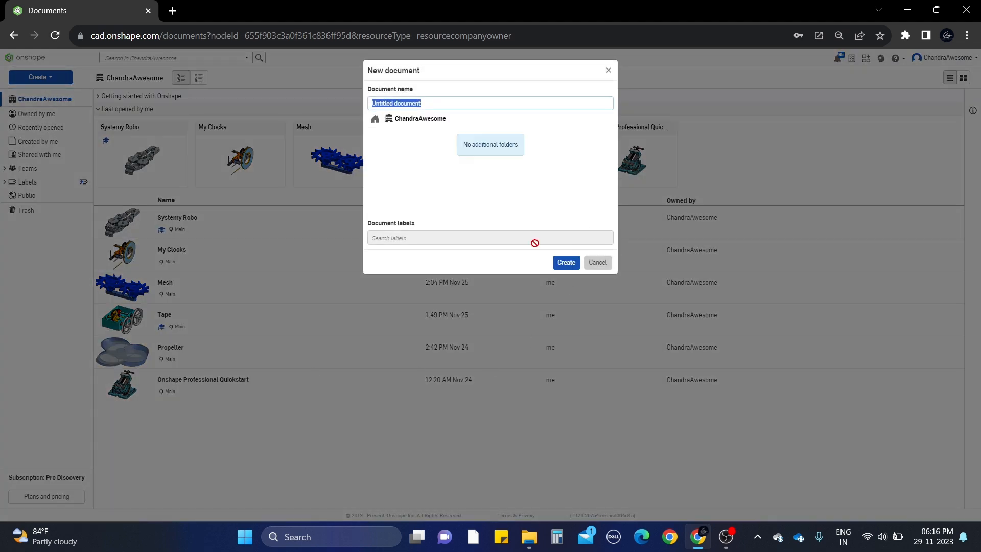
pyautogui.write('Spinnner')
pyautogui.click(559, 263)
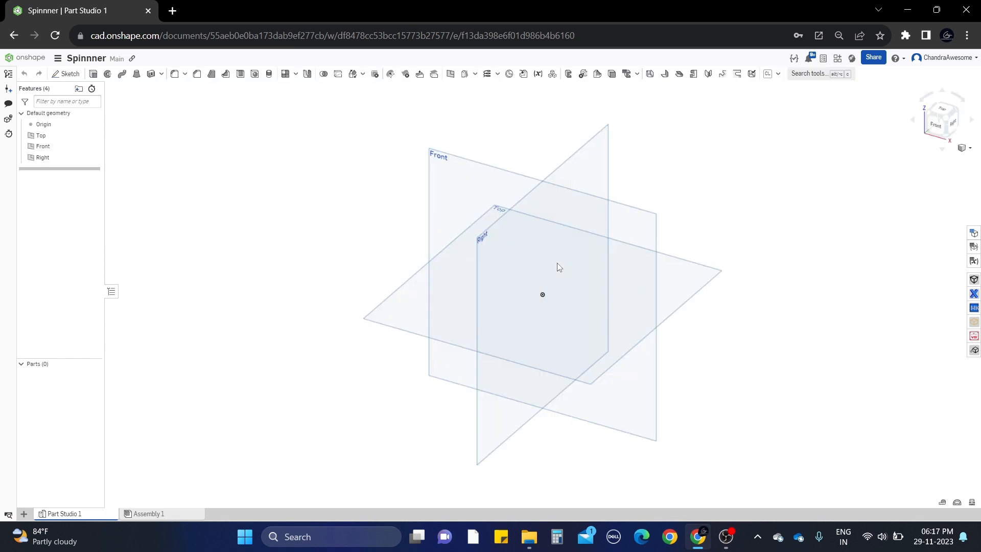
# Step: Start a sketch on the Top plane and draw a circle about 3.12 in in diameter near the origin
pyautogui.scroll(3, 376, 237)
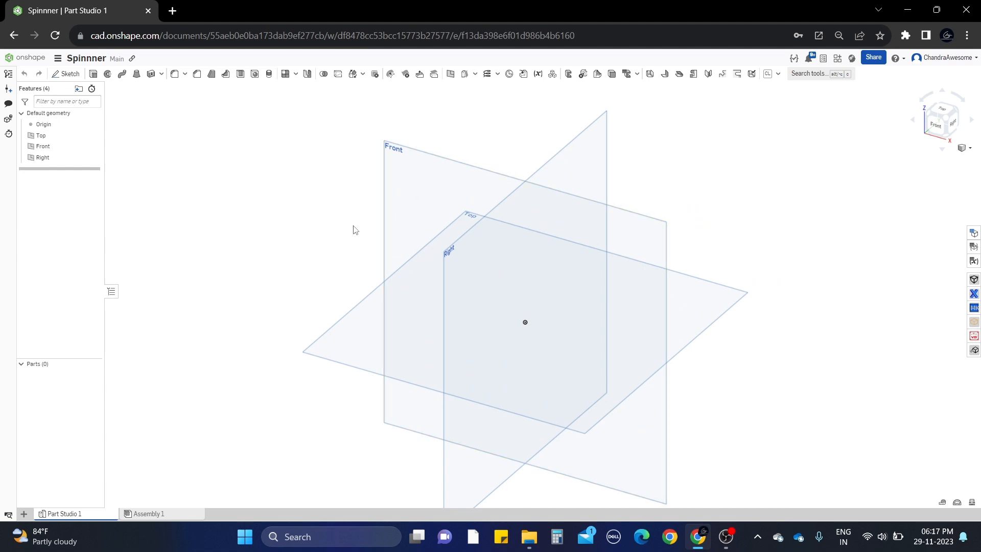
pyautogui.scroll(-2, 318, 240)
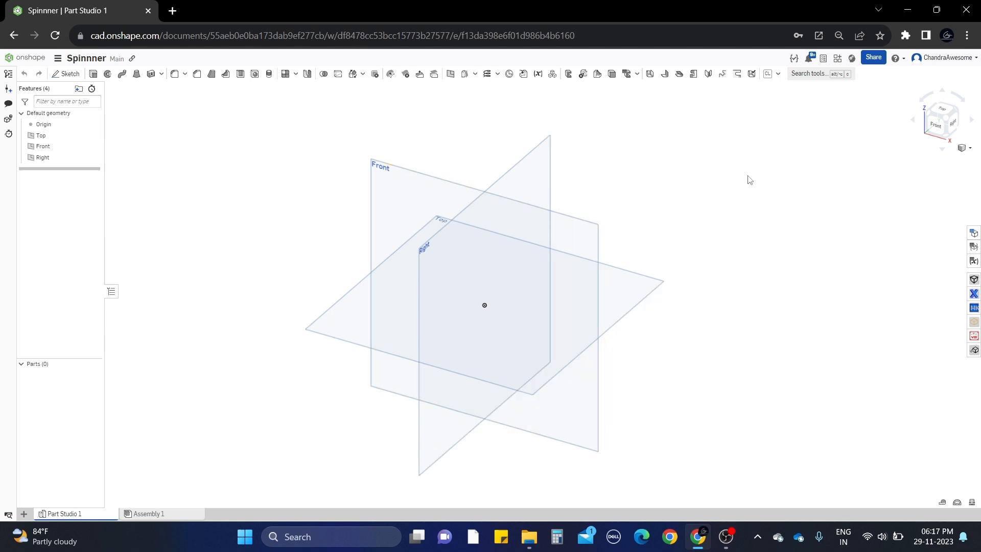
pyautogui.click(633, 295)
pyautogui.click(942, 108)
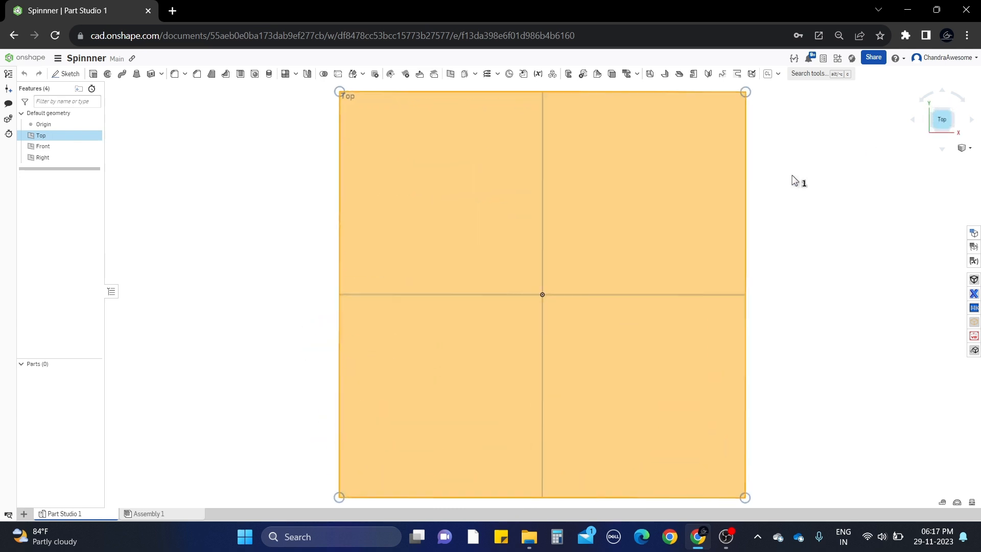
pyautogui.click(67, 73)
pyautogui.click(122, 73)
pyautogui.click(543, 294)
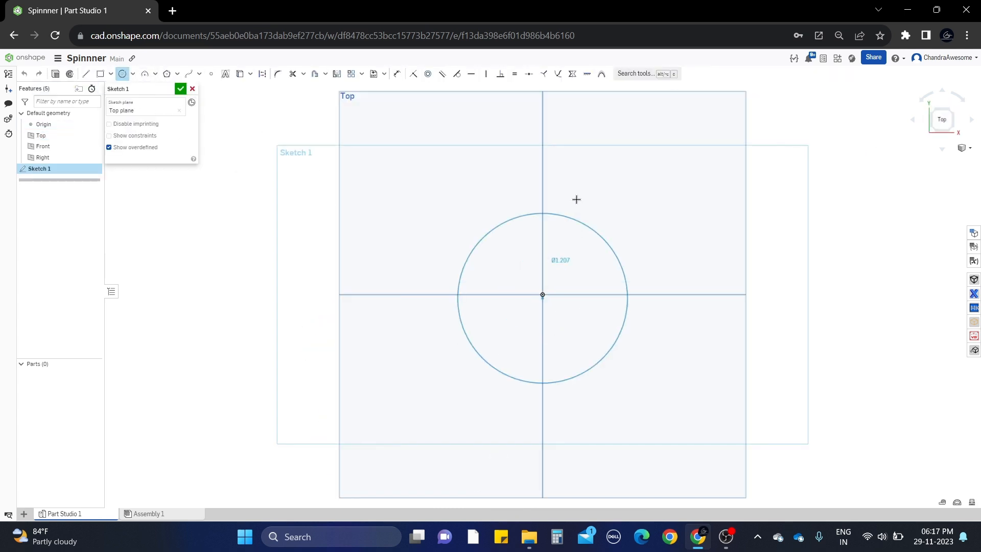
pyautogui.click(578, 198)
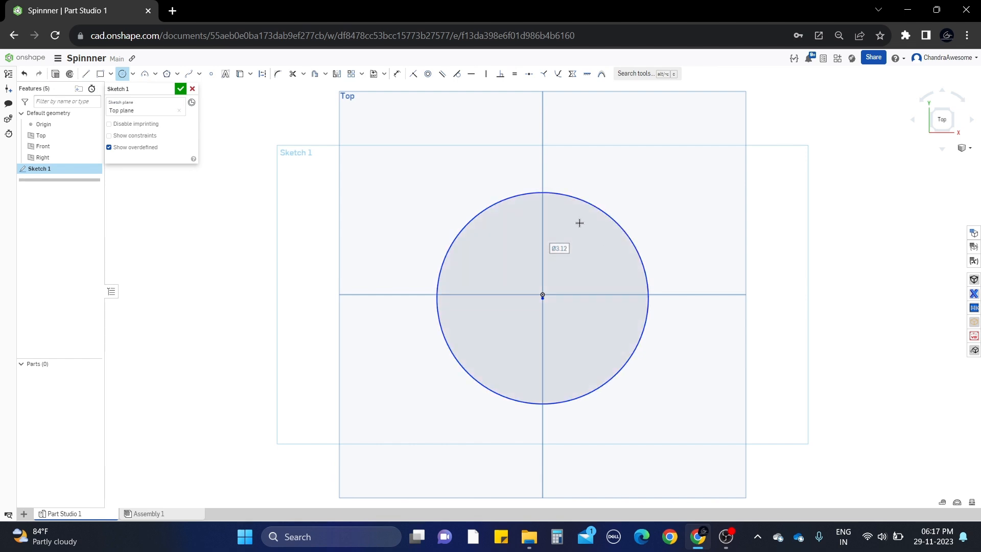
# Step: Draw a circle about 0.9 in in diameter centred on the large circle's top point, and move the large circle's centre onto the origin
pyautogui.click(543, 194)
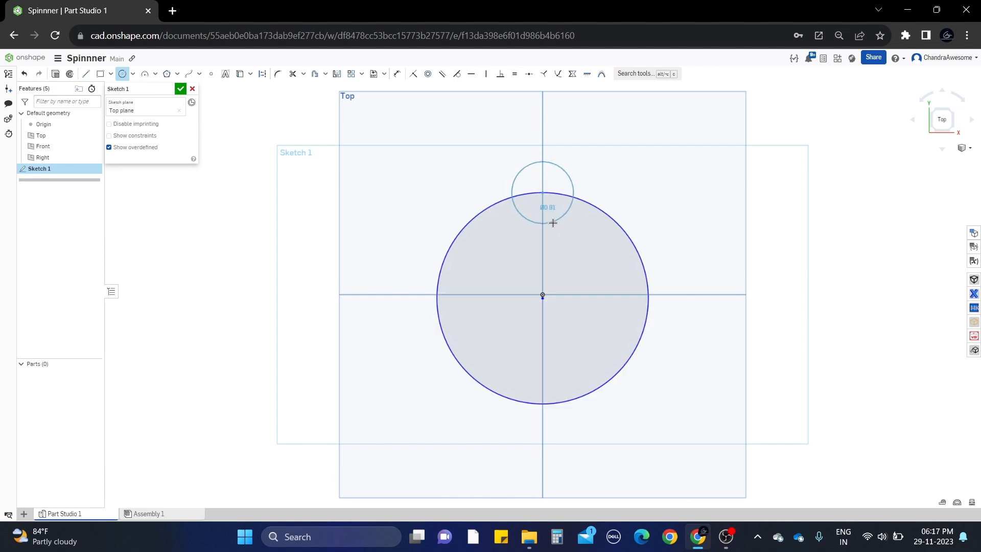
pyautogui.click(553, 223)
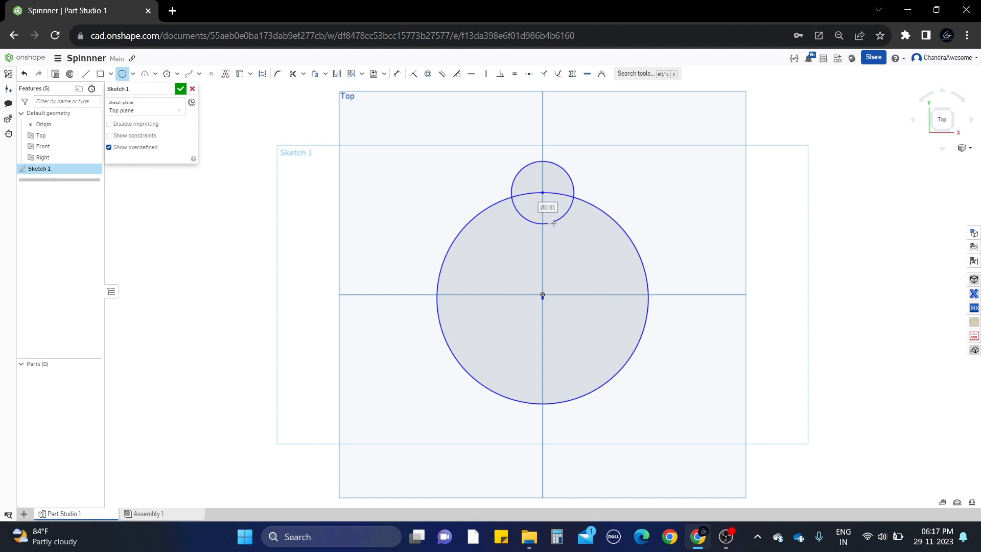
pyautogui.scroll(3, 557, 307)
pyautogui.press('Escape')
pyautogui.moveTo(527, 290); pyautogui.dragTo(527, 284)
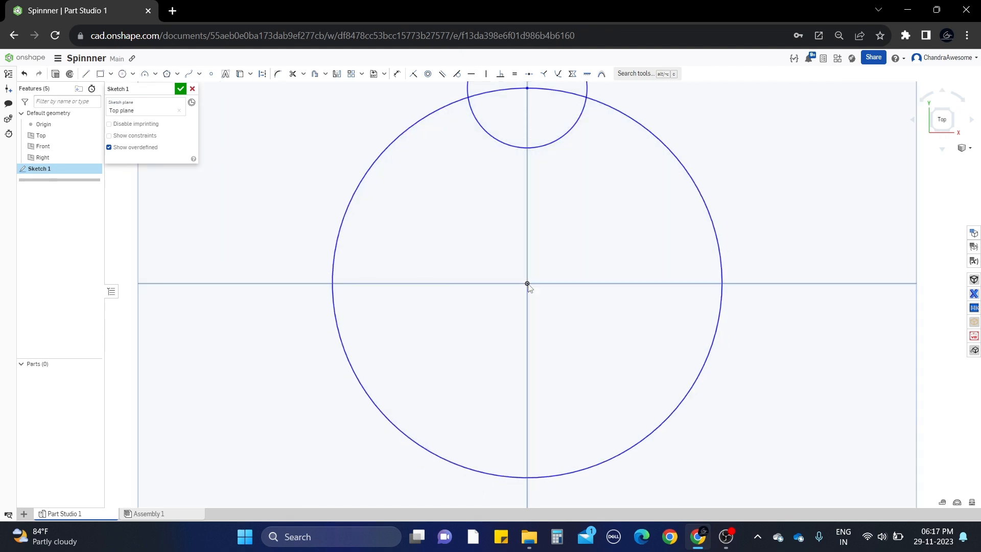
# Step: Sketch a smaller circle inside the large one and place its centre on the origin
pyautogui.scroll(-3, 535, 309)
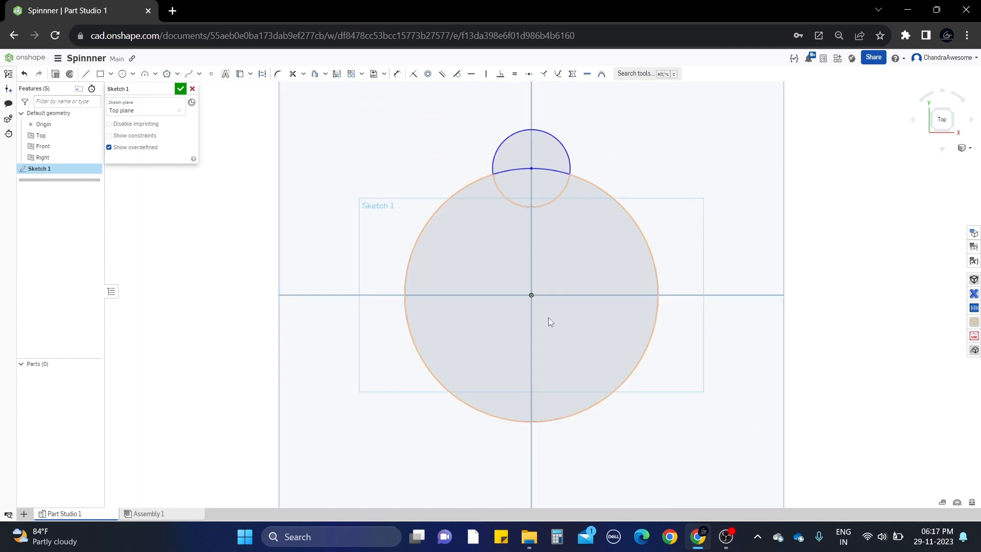
pyautogui.press('c')
pyautogui.click(531, 295)
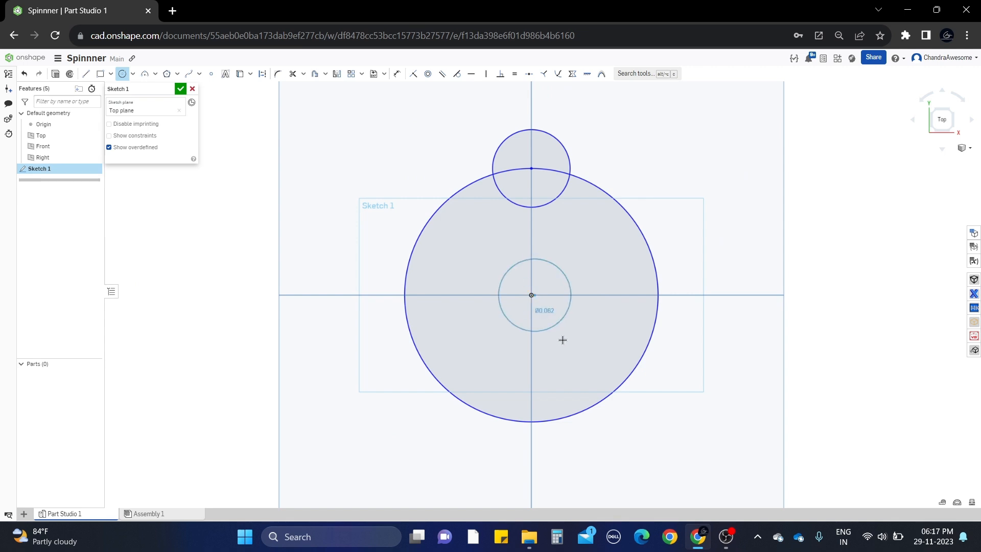
pyautogui.click(565, 338)
pyautogui.press('Escape')
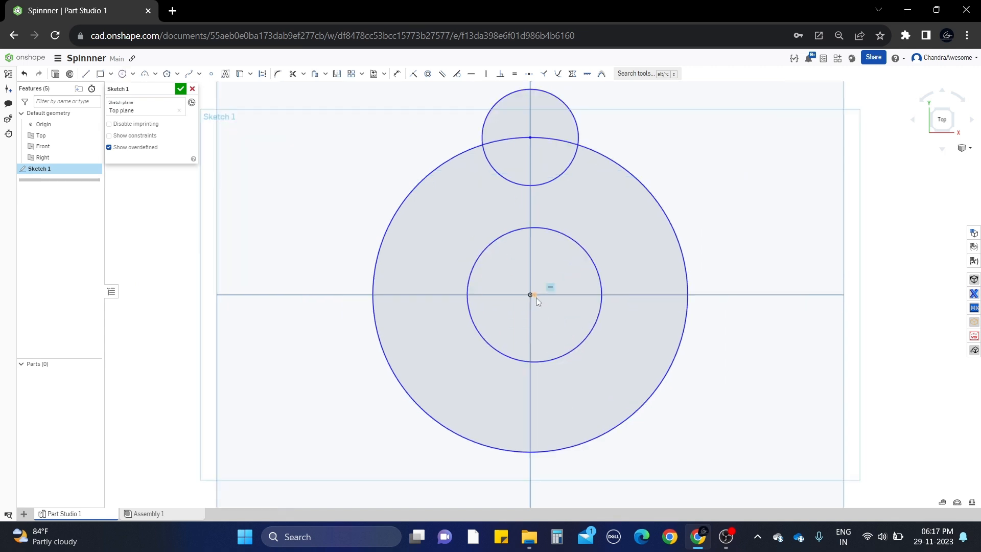
pyautogui.scroll(5, 536, 297)
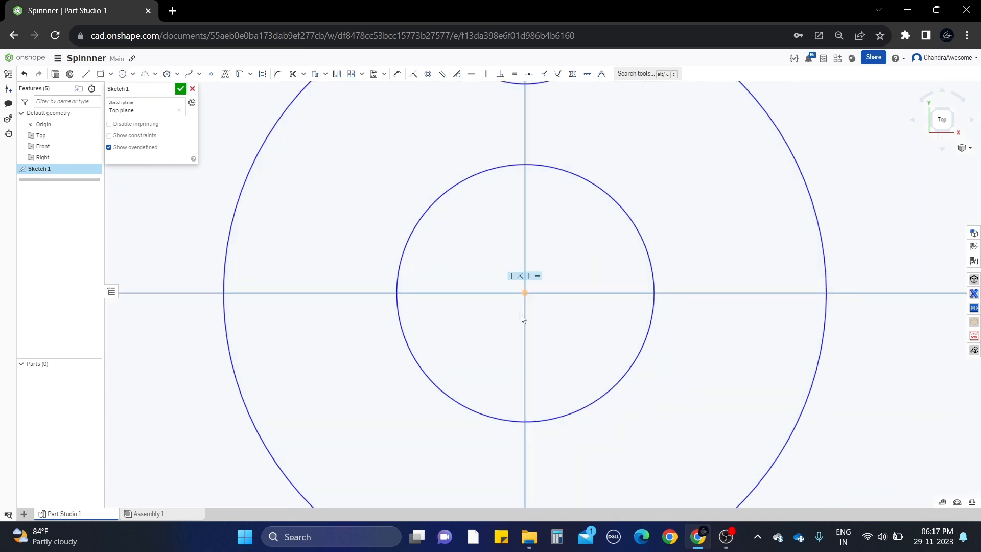
pyautogui.scroll(-5, 526, 305)
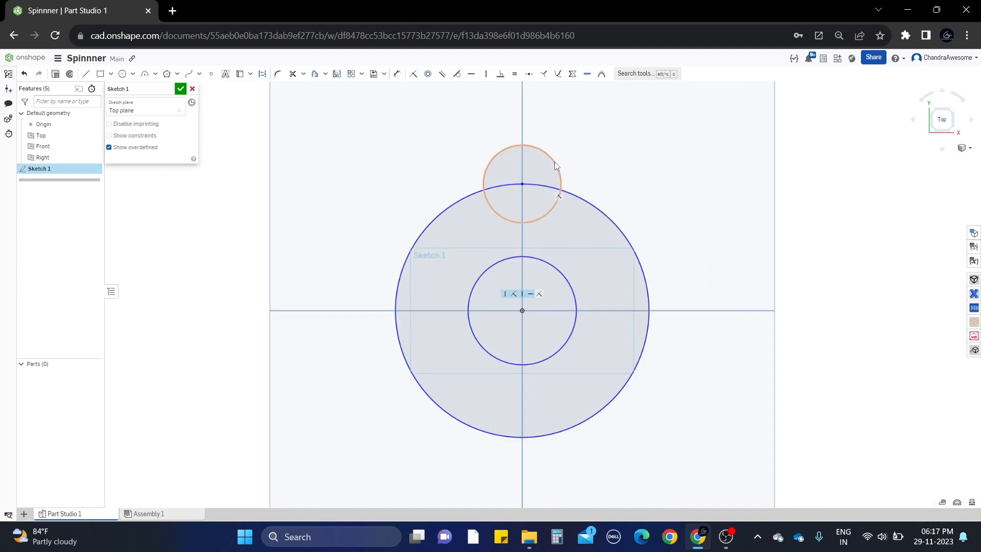
# Step: Constrain the upper small circle tangent to the inner circle and make the two circles equal in size
pyautogui.click(553, 162)
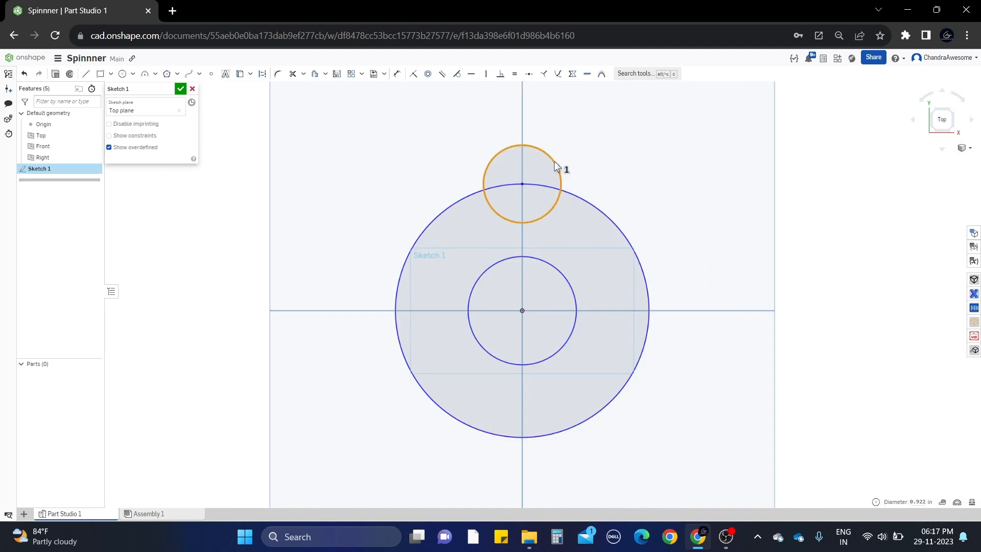
pyautogui.click(564, 275)
pyautogui.click(457, 77)
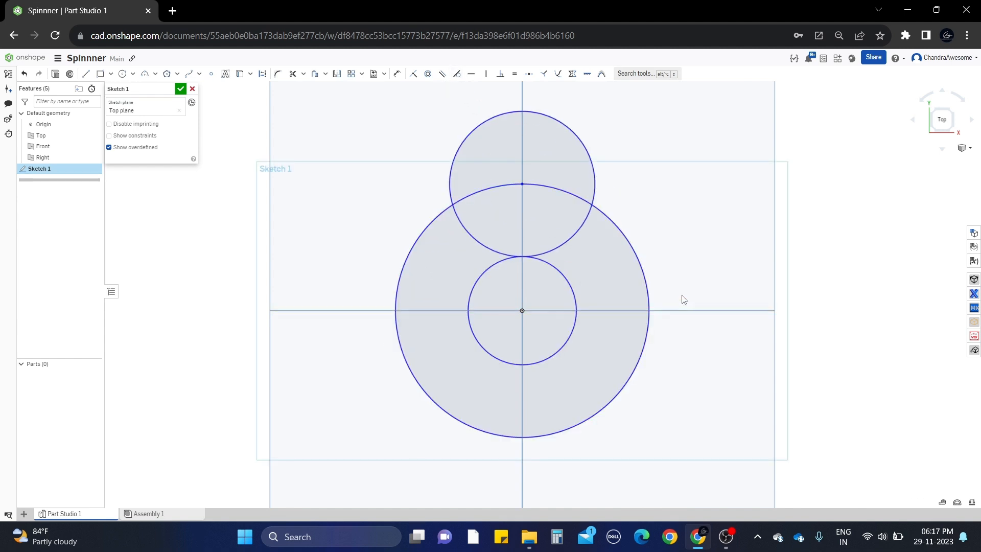
pyautogui.click(561, 273)
pyautogui.click(575, 236)
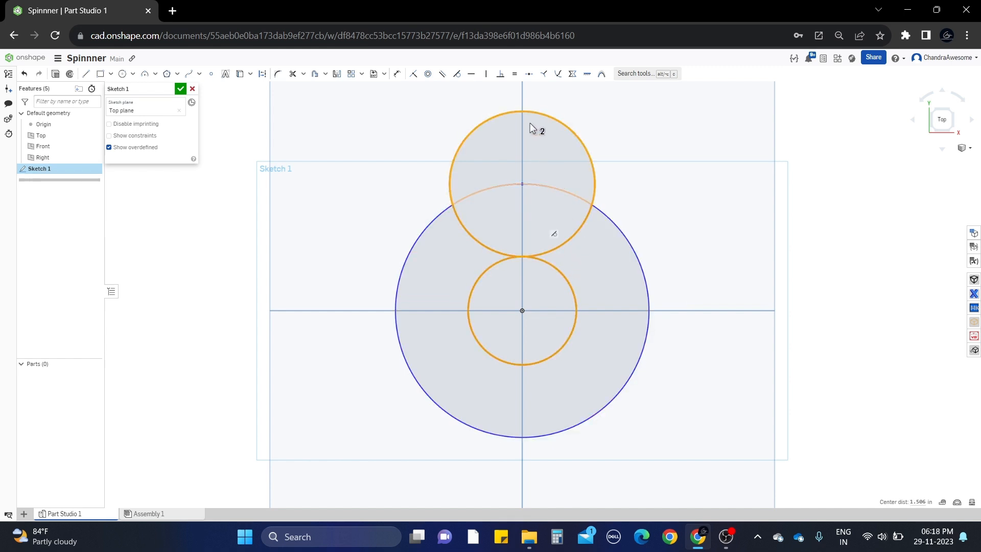
pyautogui.click(515, 73)
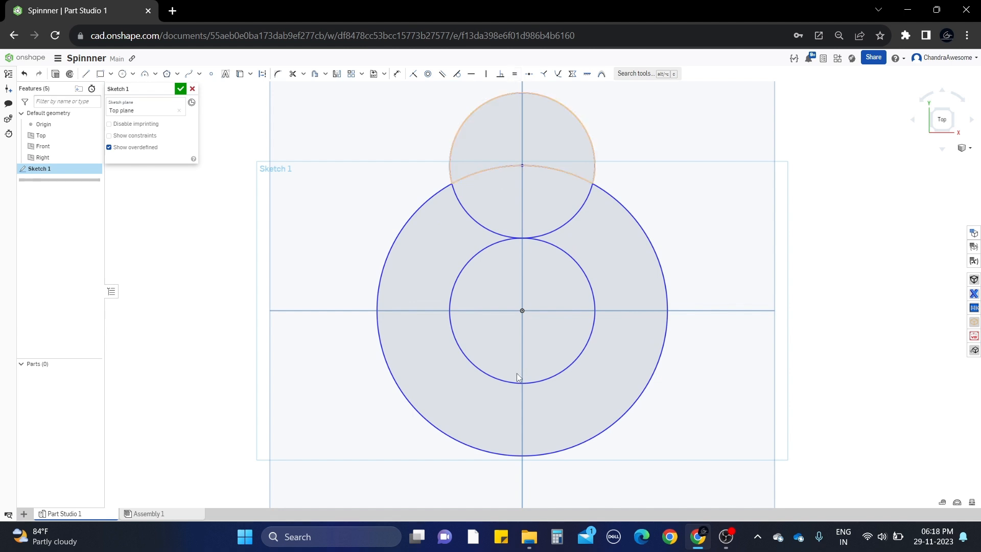
# Step: Dimension the large circle's diameter at 4 in
pyautogui.scroll(-3, 608, 460)
pyautogui.scroll(2, 657, 342)
pyautogui.moveTo(650, 410); pyautogui.dragTo(649, 360, button='middle')
pyautogui.moveTo(400, 244); pyautogui.dragTo(401, 214, button='middle')
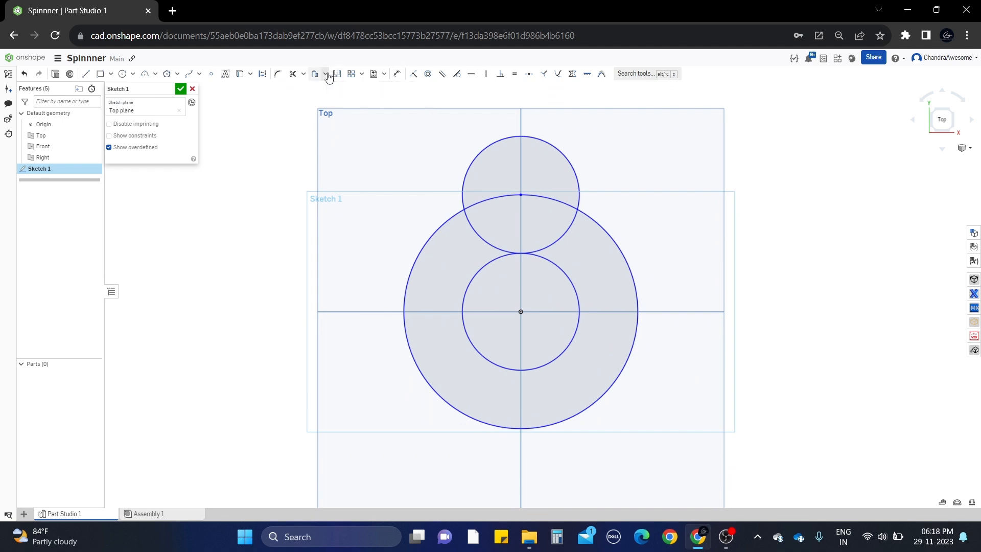
pyautogui.press('u')
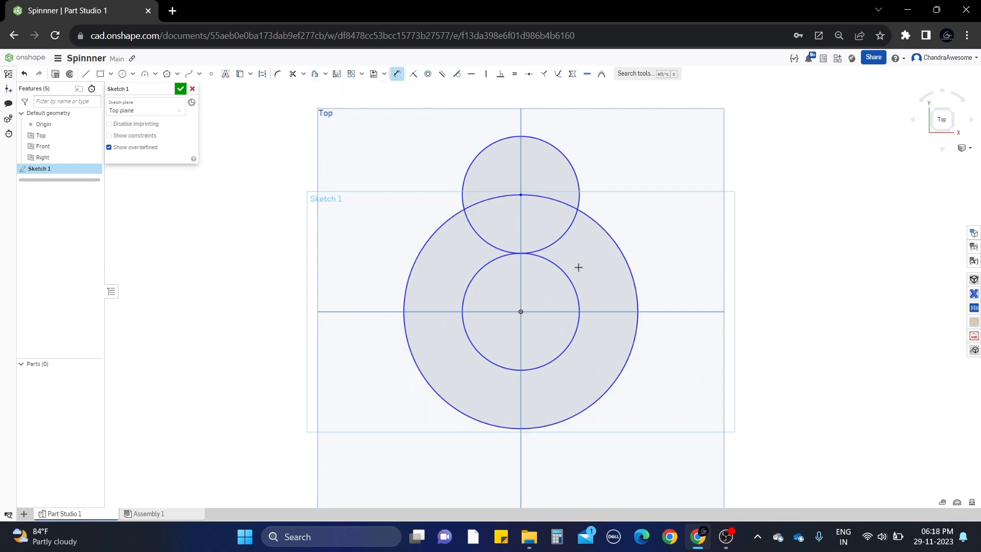
pyautogui.click(615, 245)
pyautogui.click(680, 200)
pyautogui.write('4')
pyautogui.press('Return')
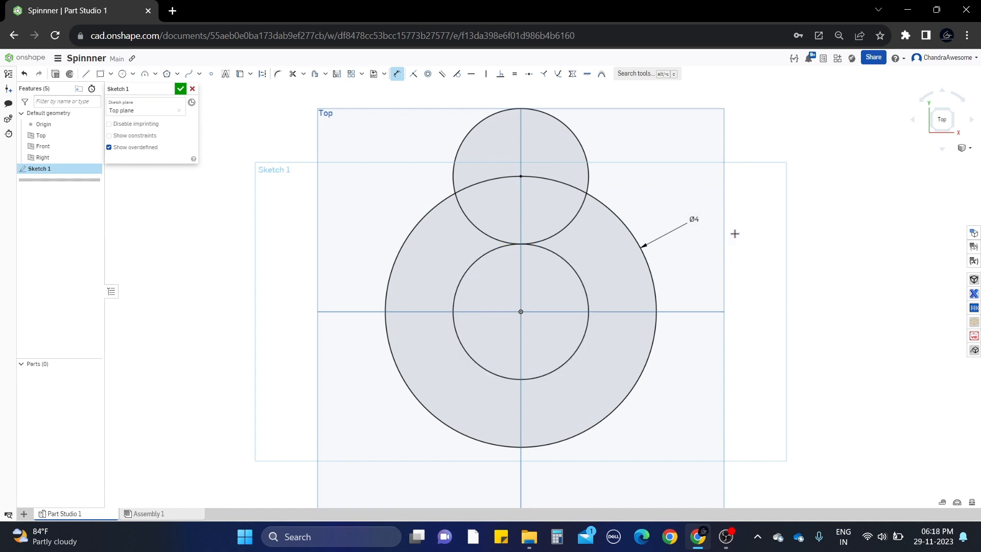
# Step: Try to dimension the inner circle's diameter at 2 in
pyautogui.click(580, 277)
pyautogui.click(611, 278)
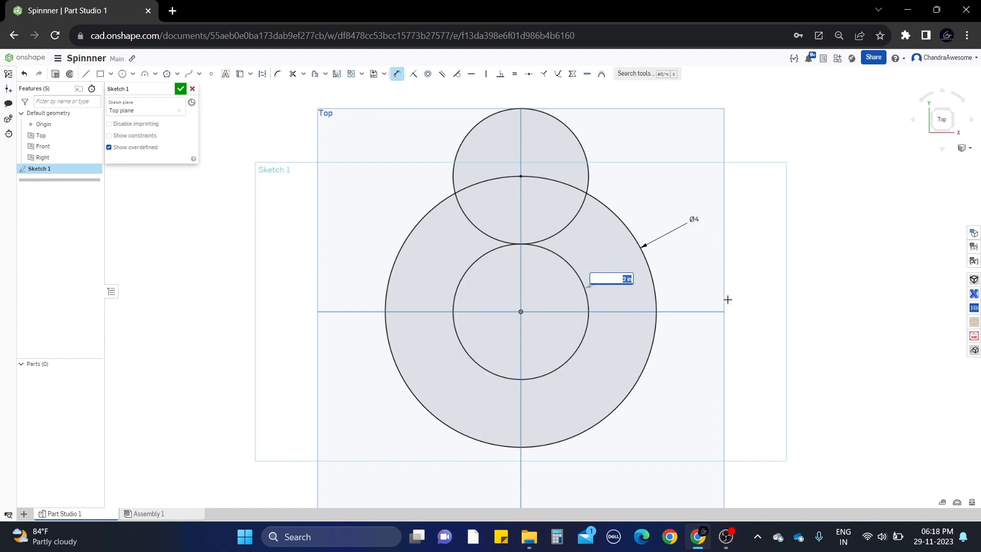
pyautogui.press('Return')
pyautogui.press('Escape')
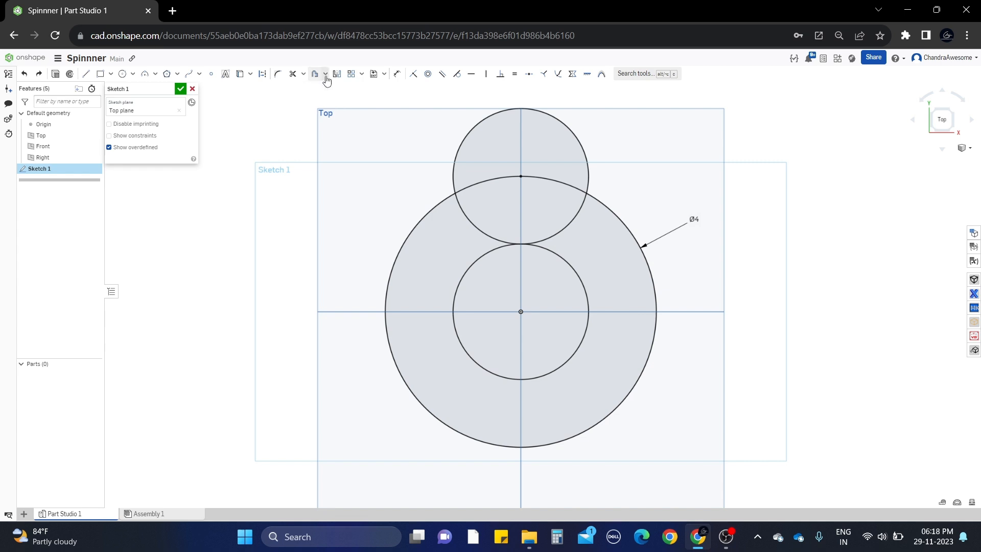
# Step: Circular-pattern the upper small circle into 3 instances around the origin and finish the sketch
pyautogui.click(362, 74)
pyautogui.click(371, 108)
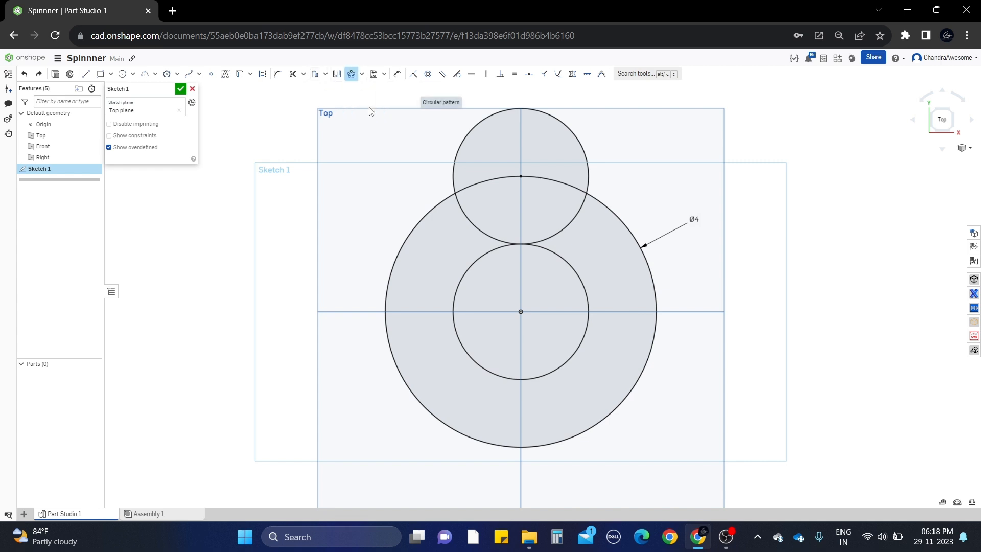
pyautogui.click(466, 219)
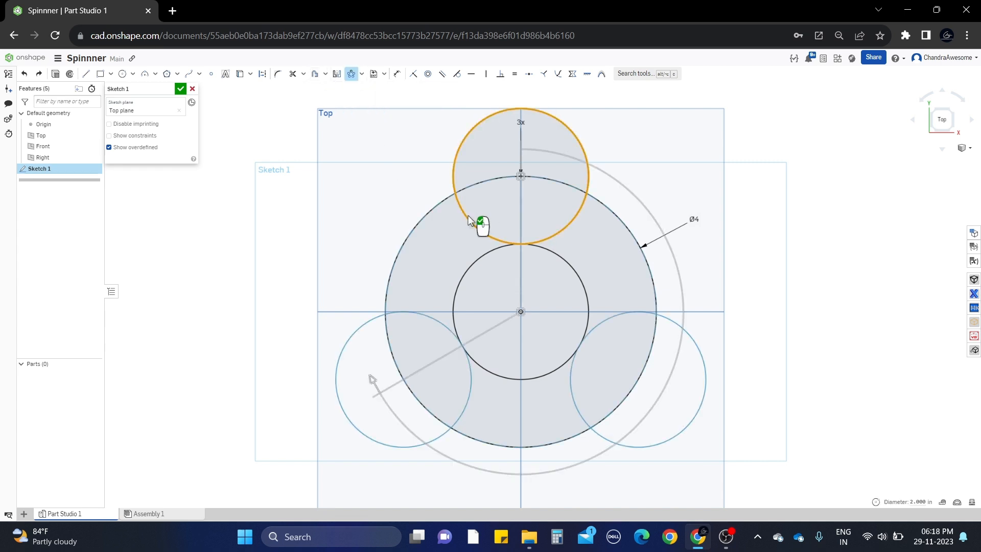
pyautogui.click(770, 174)
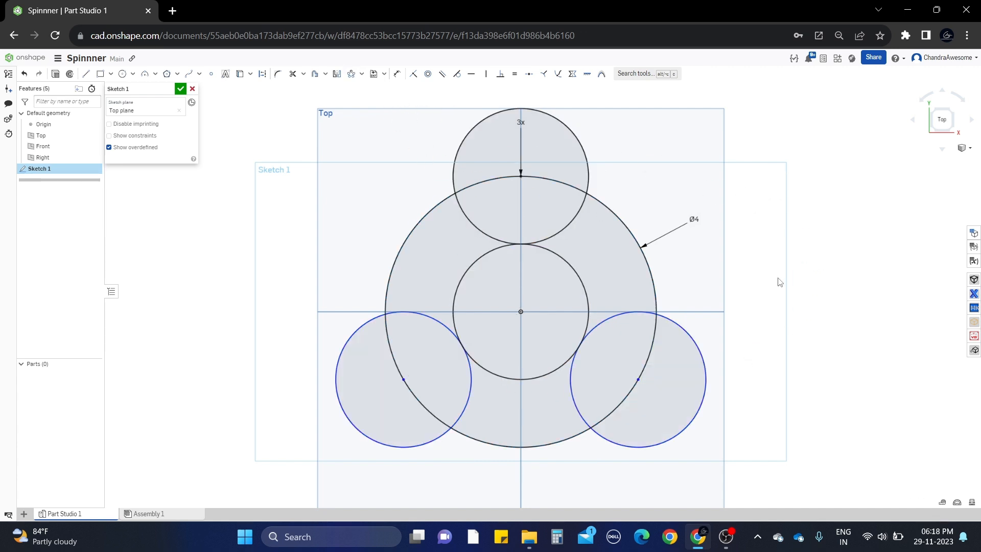
pyautogui.click(181, 90)
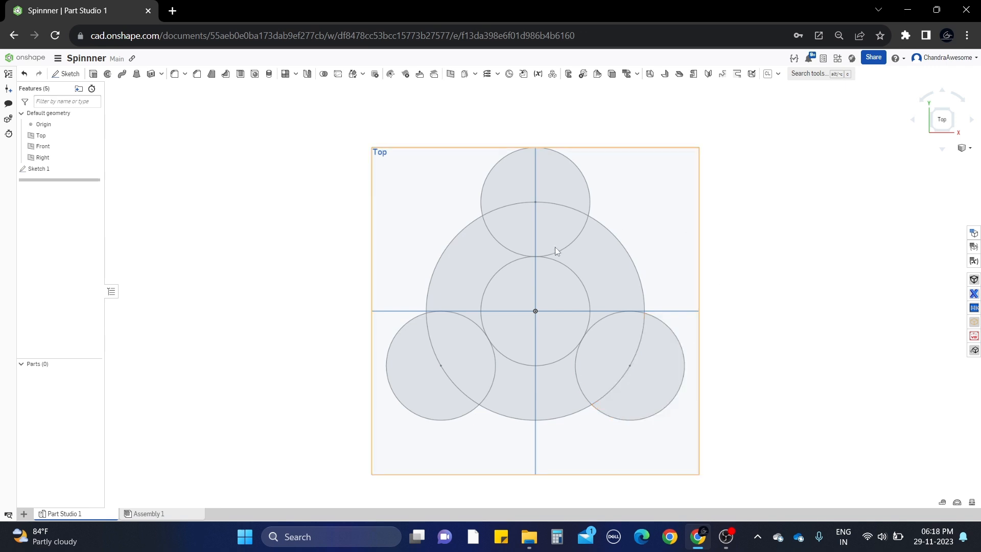
# Step: Insert a spur gear with its origin moved to the center point of the inner sketch circle
pyautogui.scroll(2, 662, 251)
pyautogui.scroll(2, 660, 247)
pyautogui.moveTo(650, 276); pyautogui.dragTo(678, 234, button='middle')
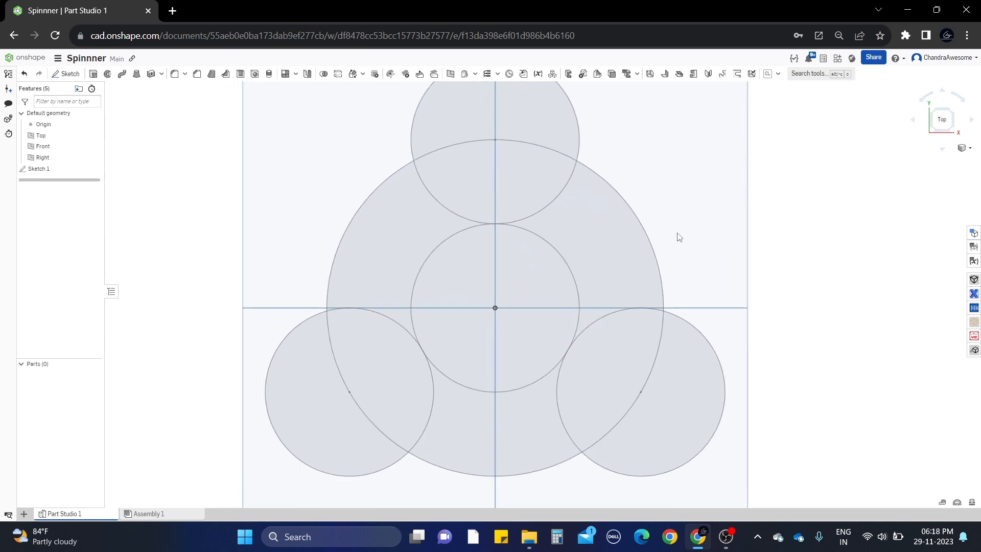
pyautogui.scroll(-3, 678, 235)
pyautogui.moveTo(679, 261)
pyautogui.mouseDown(button='right')
pyautogui.moveTo(689, 202)
pyautogui.moveTo(705, 214)
pyautogui.moveTo(705, 232)
pyautogui.moveTo(710, 225)
pyautogui.mouseUp(button='right')
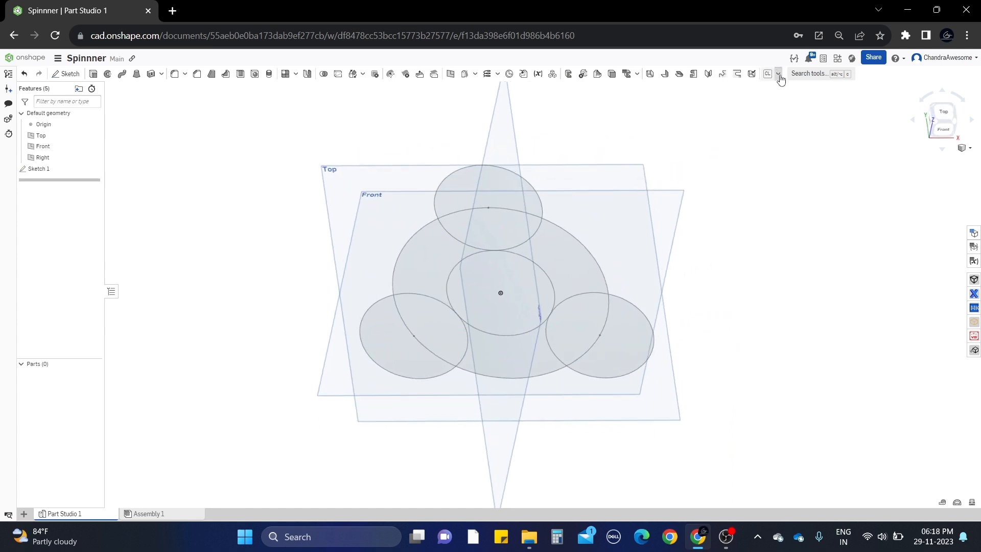
pyautogui.click(778, 74)
pyautogui.click(800, 117)
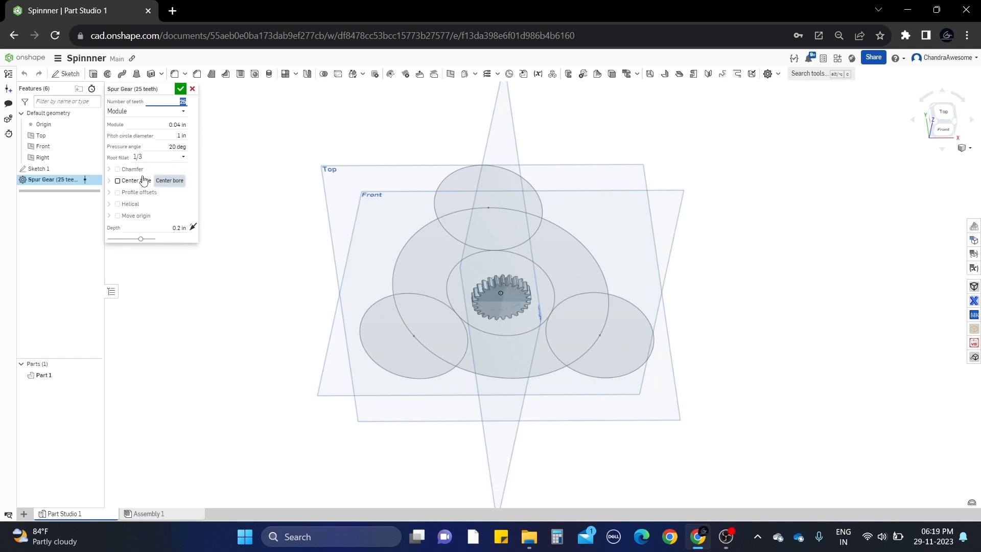
pyautogui.click(117, 216)
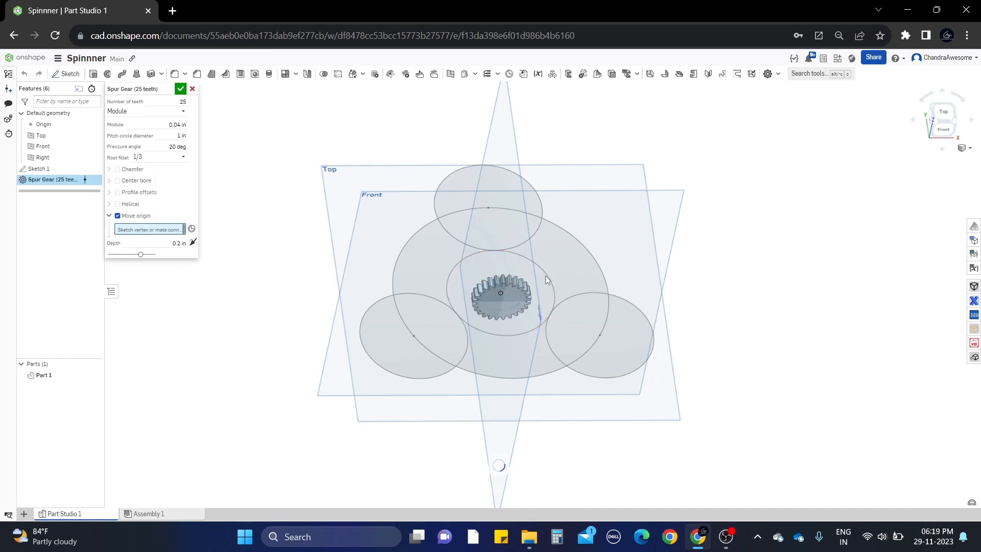
pyautogui.click(501, 294)
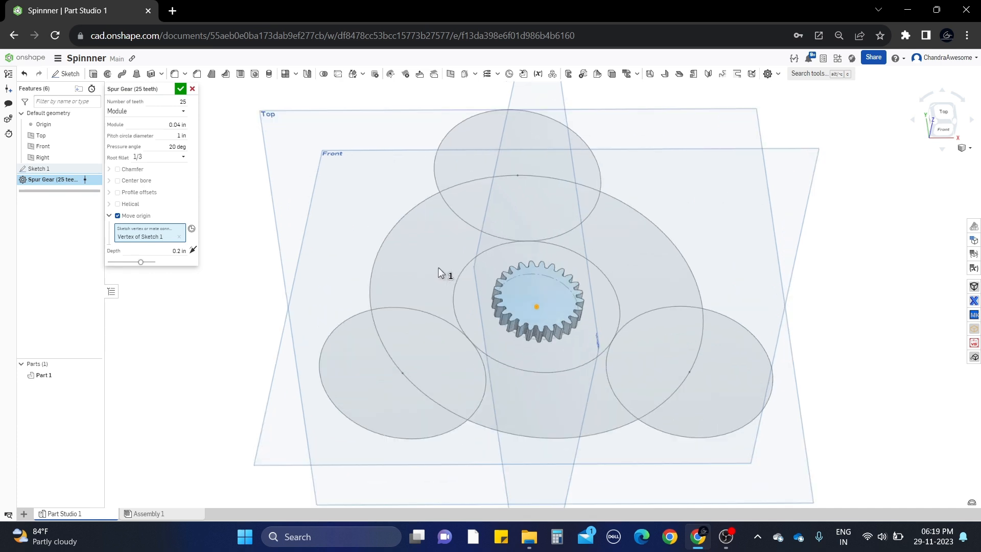
pyautogui.moveTo(431, 269); pyautogui.dragTo(453, 284, button='middle')
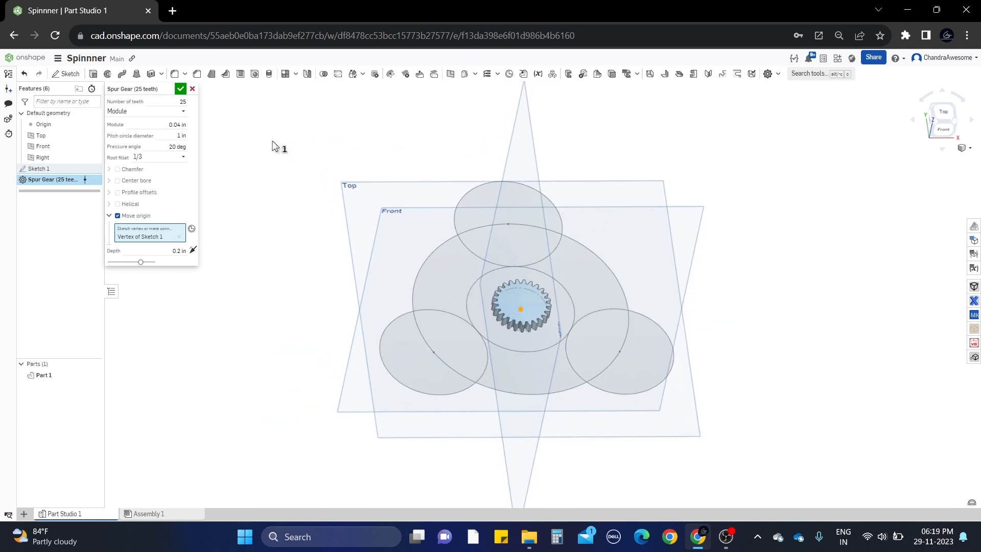
# Step: Set the gear's pitch circle diameter to 2 in and its depth to 0.5 in
pyautogui.click(173, 132)
pyautogui.write('2')
pyautogui.press('Return')
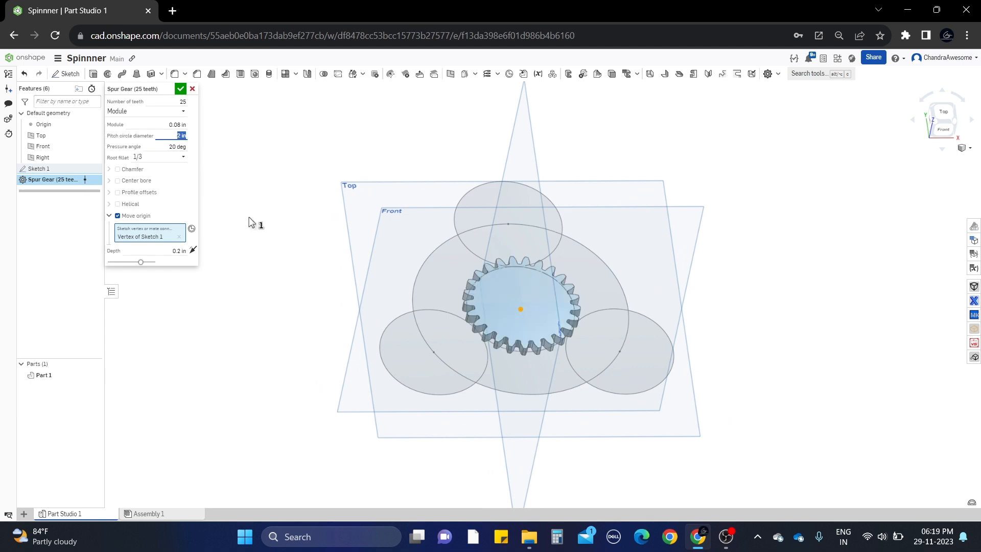
pyautogui.click(166, 251)
pyautogui.press('BackSpace')
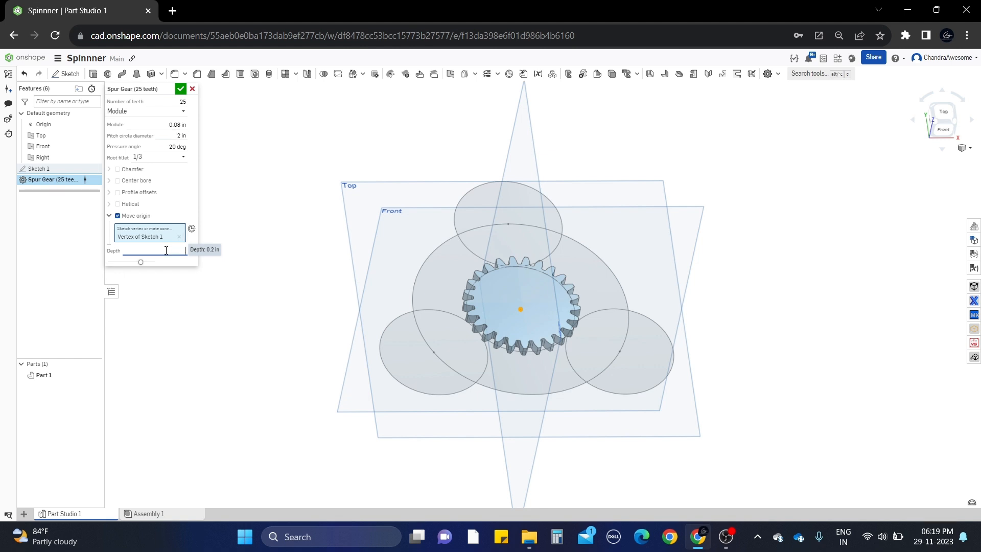
pyautogui.write('0.5')
pyautogui.press('Return')
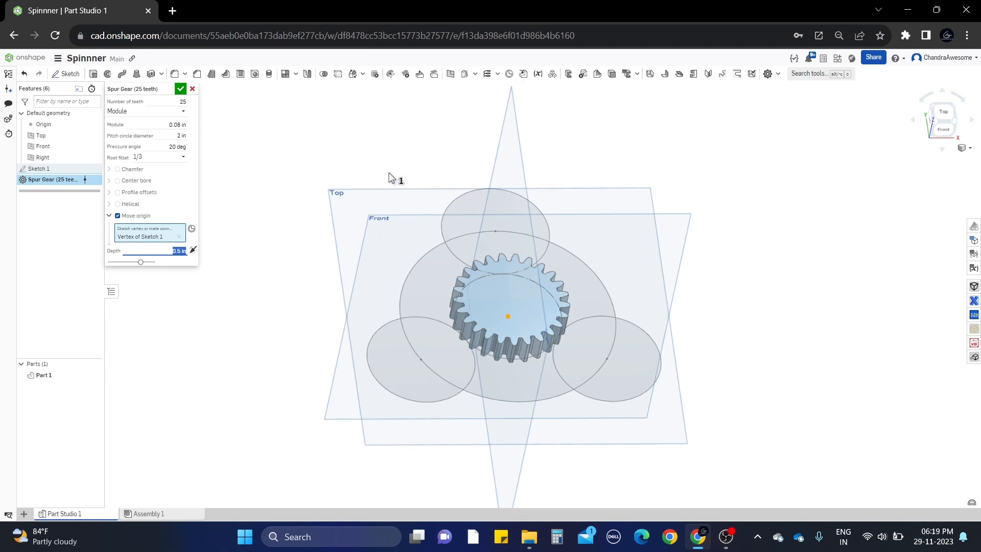
# Step: Set the gear's depth to 1 in
pyautogui.moveTo(397, 180)
pyautogui.mouseDown(button='right')
pyautogui.moveTo(429, 185)
pyautogui.moveTo(382, 188)
pyautogui.mouseUp(button='right')
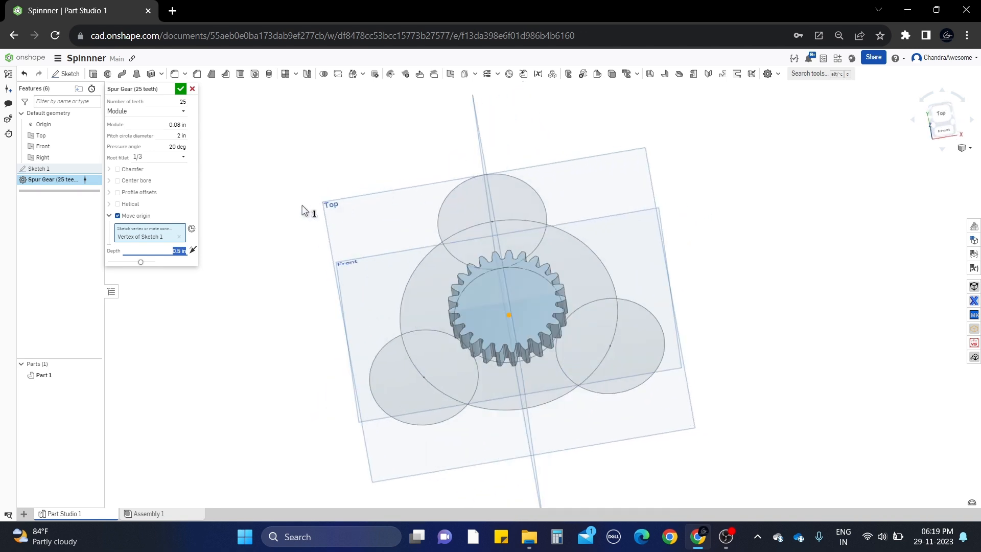
pyautogui.moveTo(284, 221); pyautogui.dragTo(291, 219, button='right')
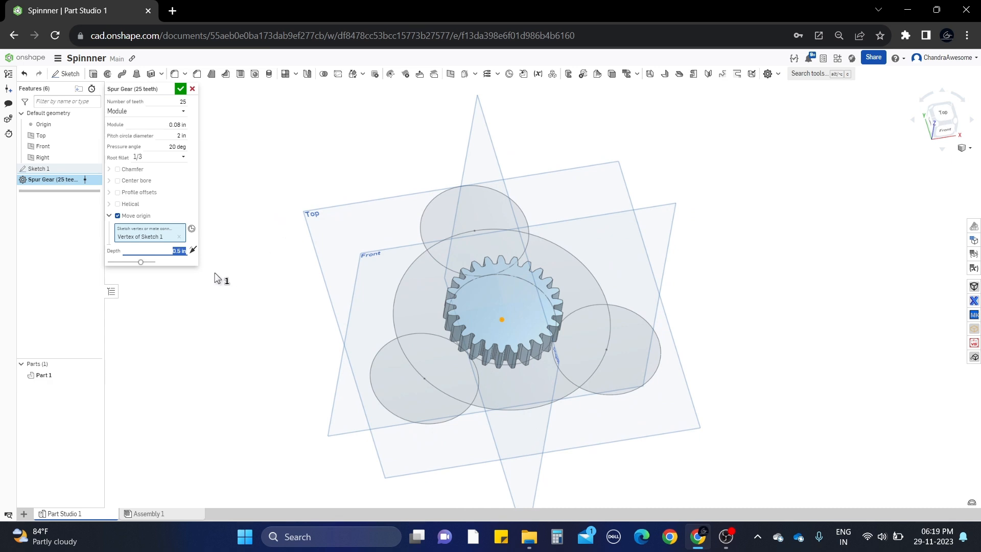
pyautogui.write('1')
pyautogui.press('Return')
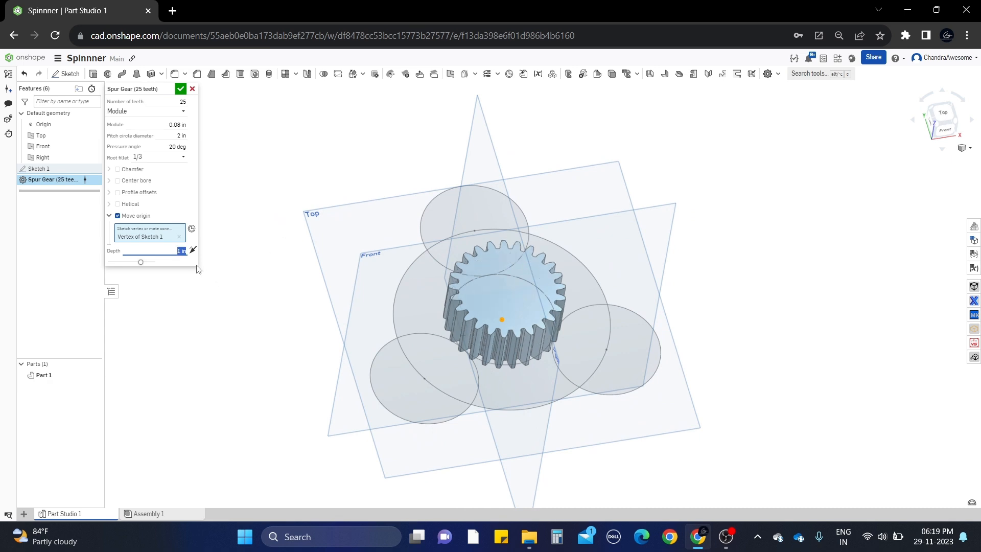
# Step: Make the gear helical with a 45-degree helix angle
pyautogui.moveTo(381, 227); pyautogui.dragTo(406, 223, button='middle')
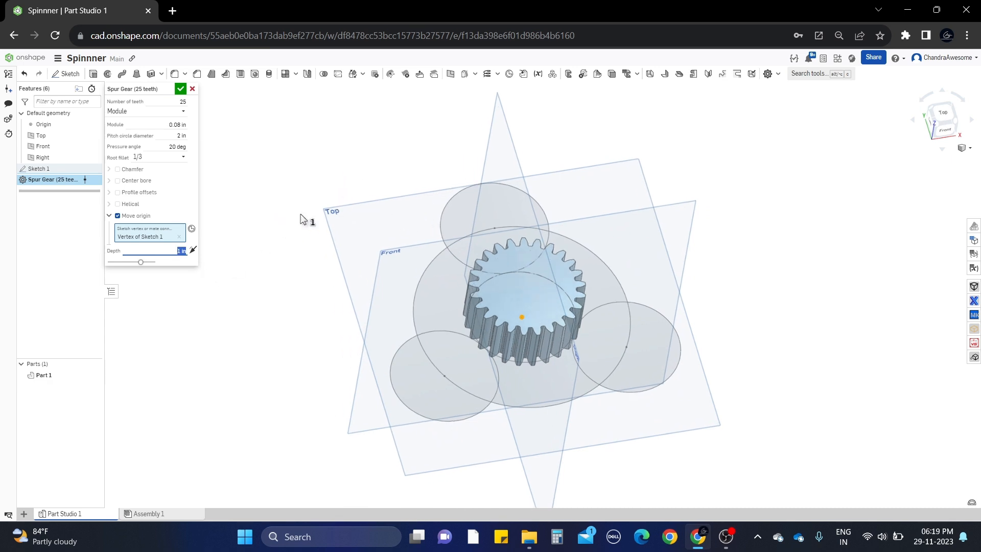
pyautogui.click(118, 204)
pyautogui.click(160, 217)
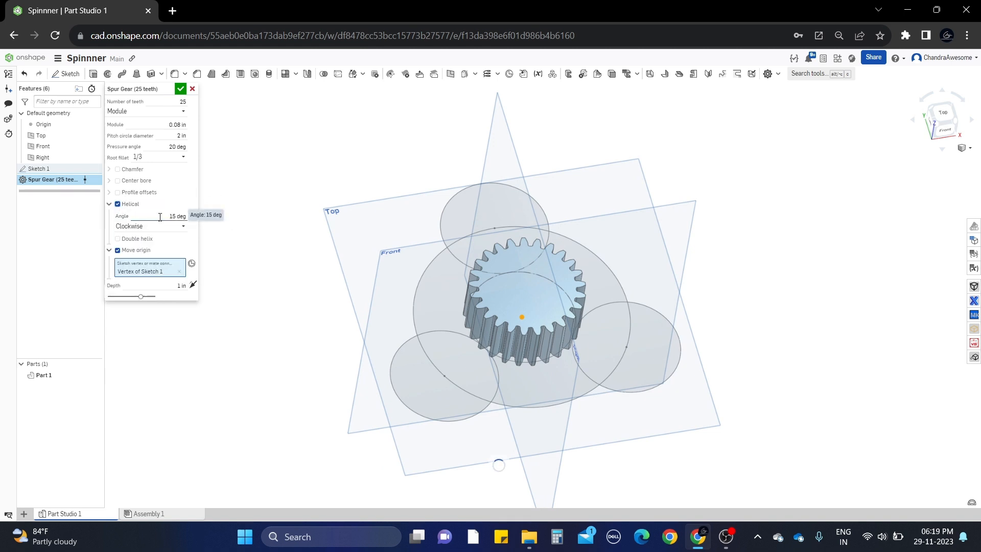
pyautogui.write('45')
pyautogui.press('Return')
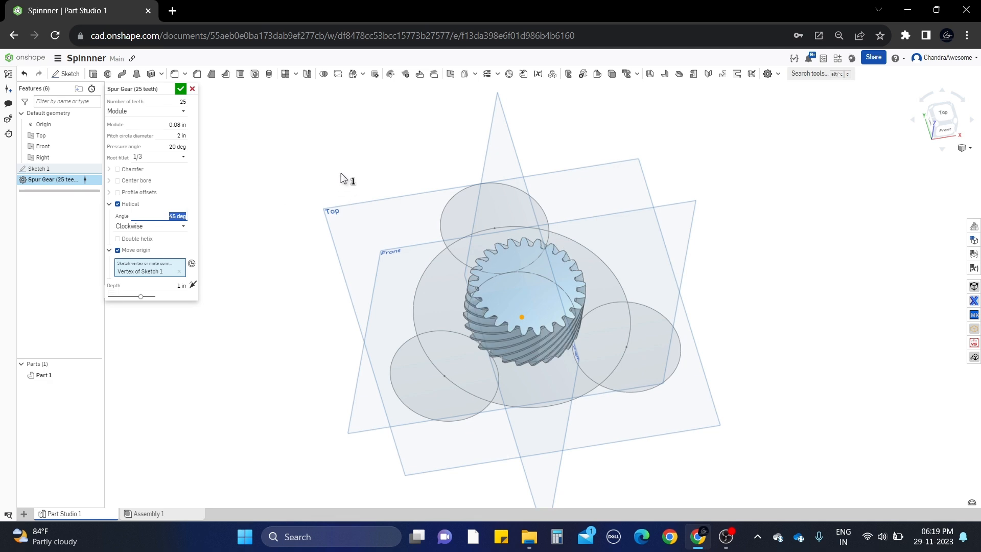
# Step: Add a center bore of 0.5 in diameter to the gear and accept the gear feature
pyautogui.click(118, 182)
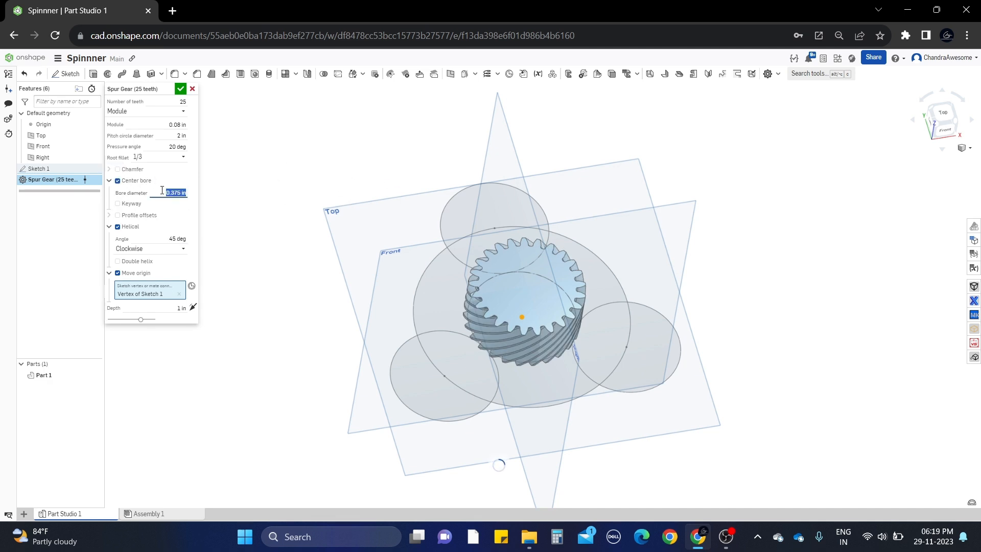
pyautogui.press('BackSpace')
pyautogui.write('.4')
pyautogui.press('Return')
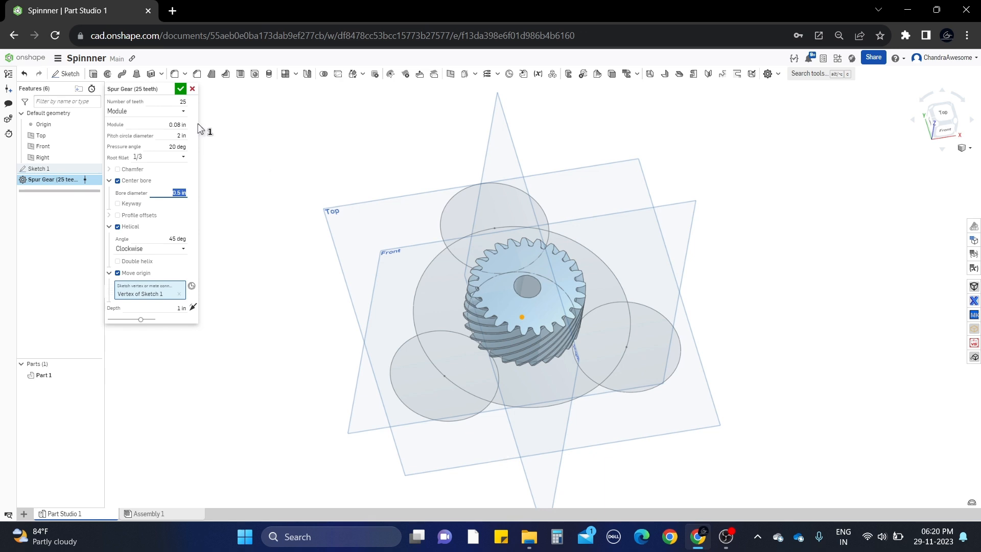
pyautogui.click(180, 89)
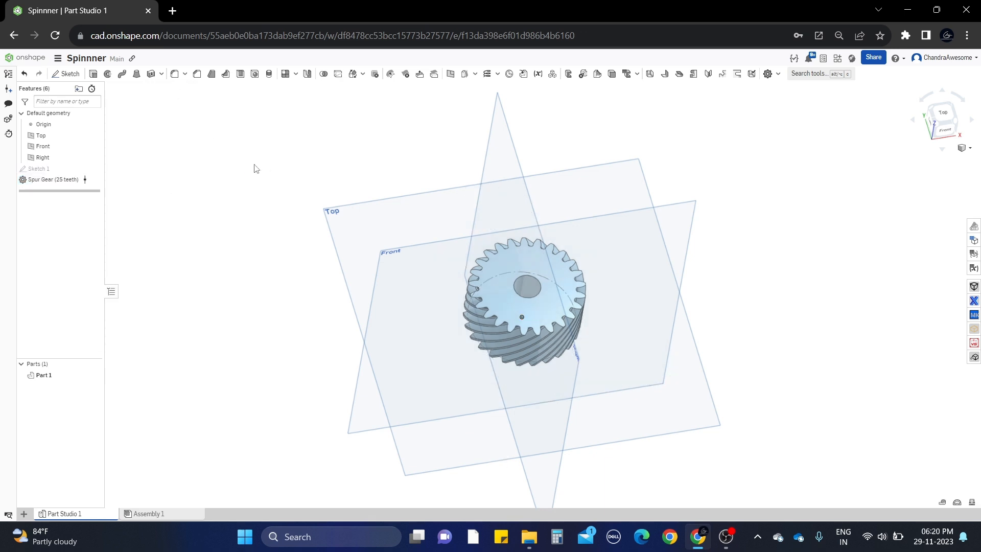
# Step: Translate the gear by XYZ, moving it -0.5 in along Z, so it is centered on the Top plane
pyautogui.scroll(3, 606, 305)
pyautogui.scroll(-3, 582, 299)
pyautogui.moveTo(582, 299); pyautogui.dragTo(607, 289, button='right')
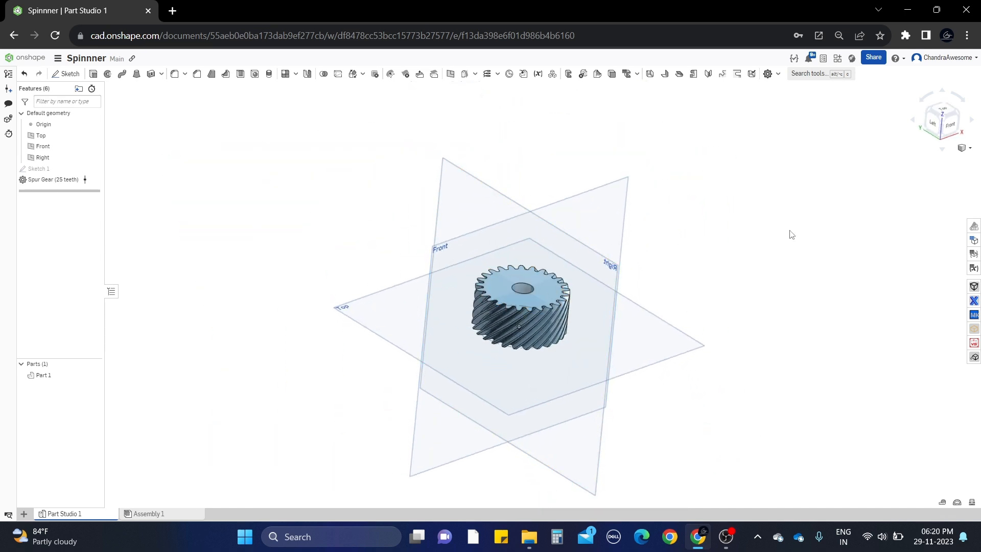
pyautogui.click(929, 127)
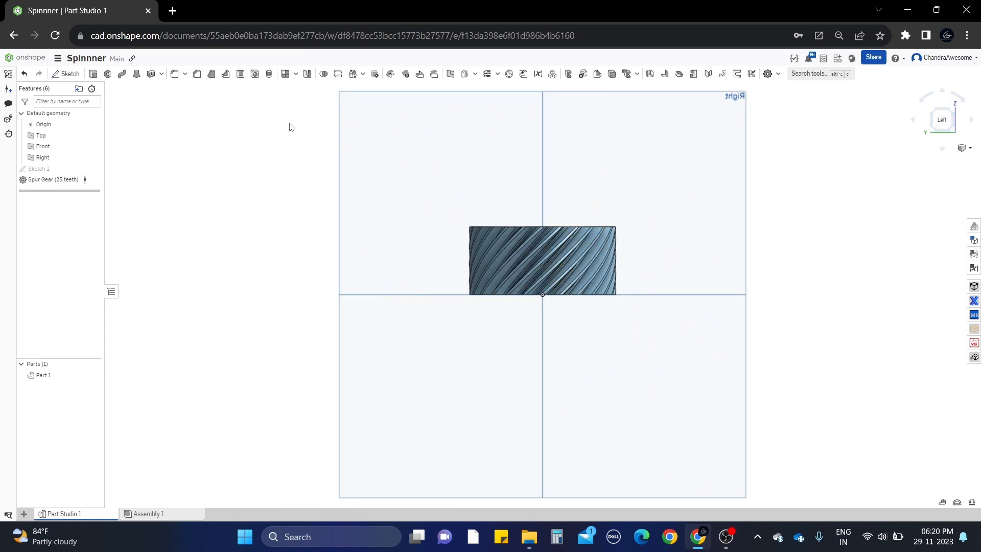
pyautogui.click(353, 75)
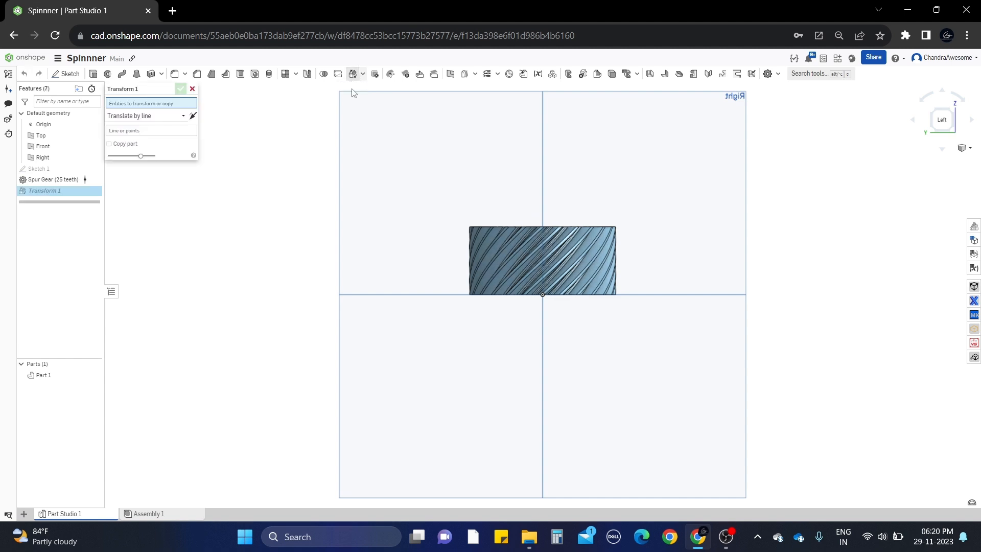
pyautogui.click(517, 240)
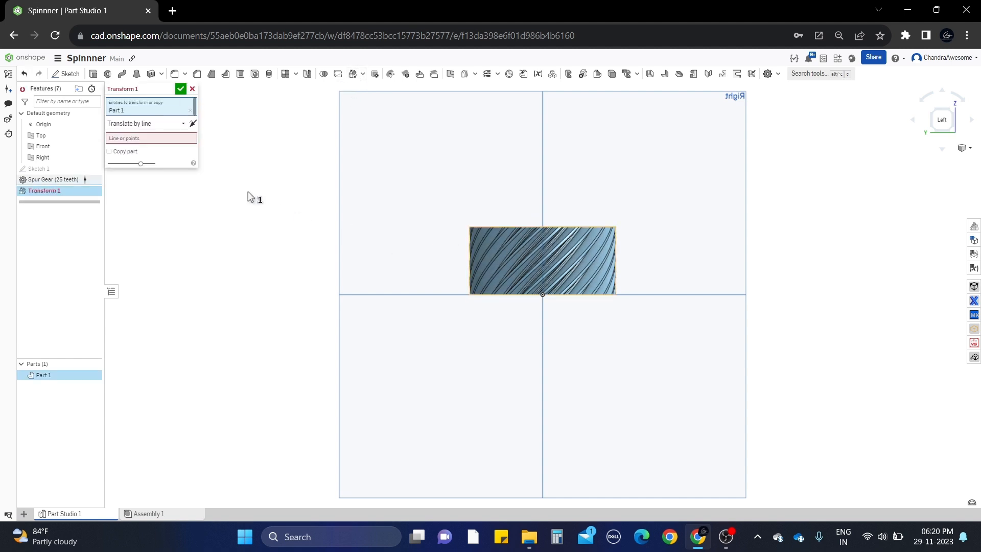
pyautogui.click(153, 124)
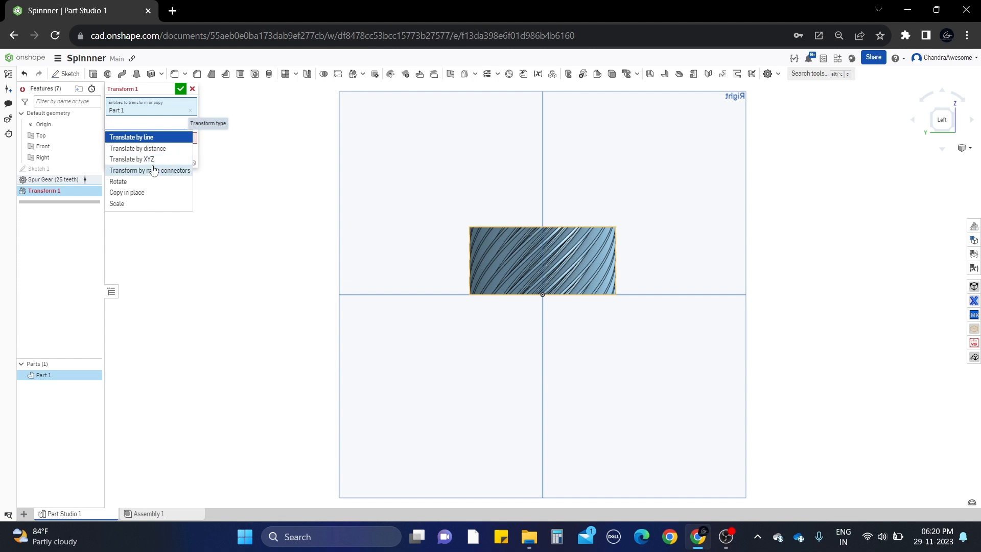
pyautogui.click(156, 160)
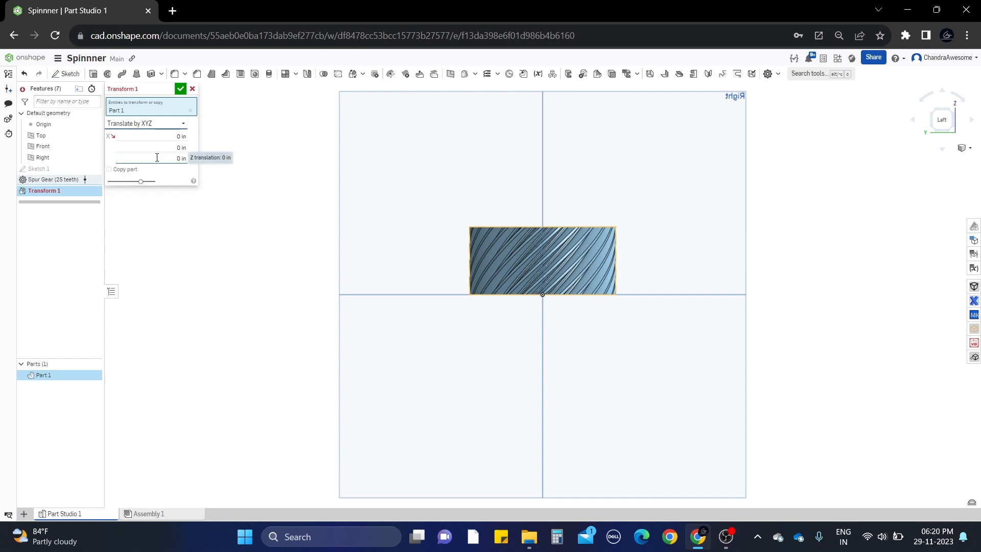
pyautogui.moveTo(543, 234); pyautogui.dragTo(544, 262)
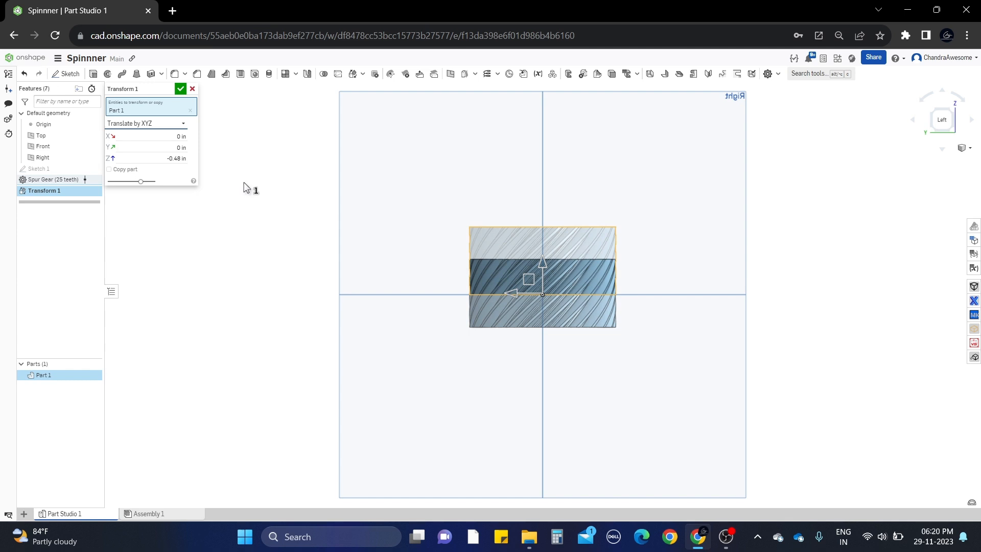
pyautogui.click(157, 158)
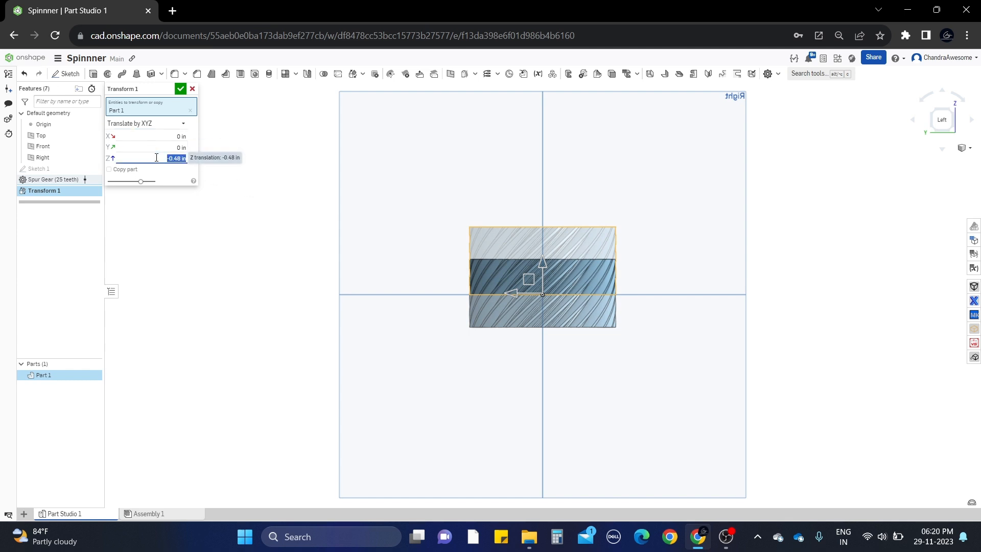
pyautogui.press('BackSpace')
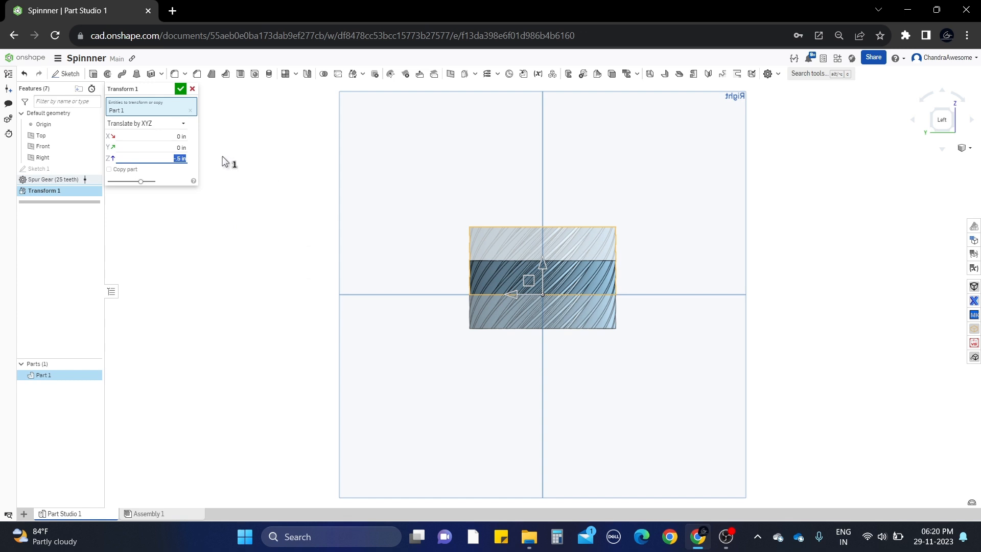
pyautogui.click(180, 89)
# Step: Show the hidden layout sketch, Sketch 1
pyautogui.scroll(-1, 836, 302)
pyautogui.moveTo(837, 302); pyautogui.dragTo(730, 327, button='right')
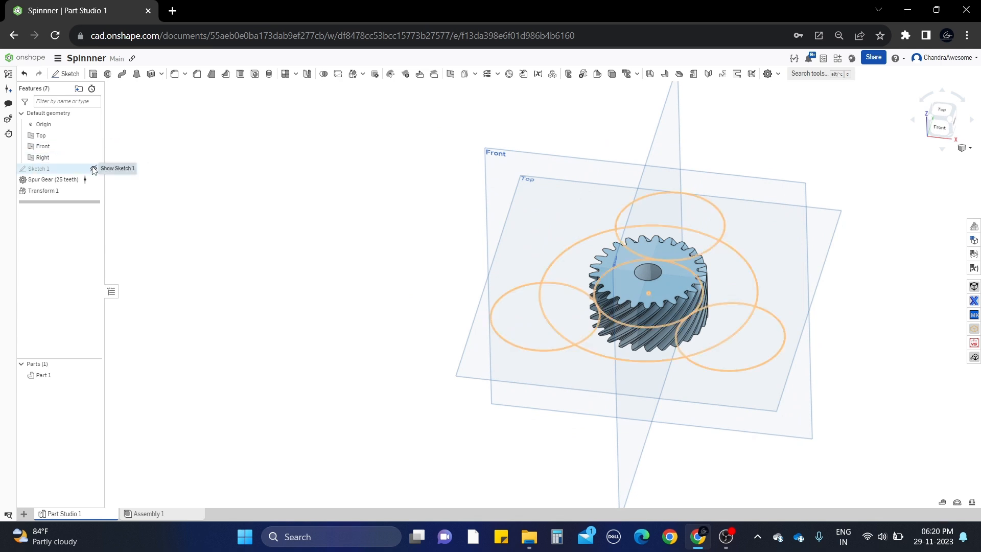
pyautogui.click(92, 169)
pyautogui.moveTo(439, 263); pyautogui.dragTo(356, 255, button='middle')
pyautogui.moveTo(356, 255)
pyautogui.mouseDown(button='right')
pyautogui.moveTo(373, 274)
pyautogui.moveTo(425, 293)
pyautogui.mouseUp(button='right')
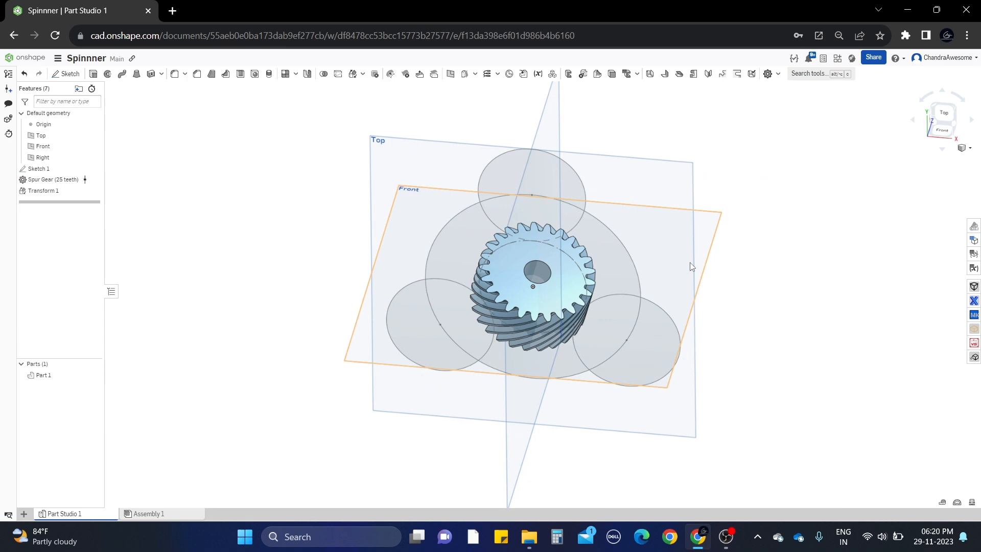
pyautogui.moveTo(760, 302); pyautogui.dragTo(703, 243, button='right')
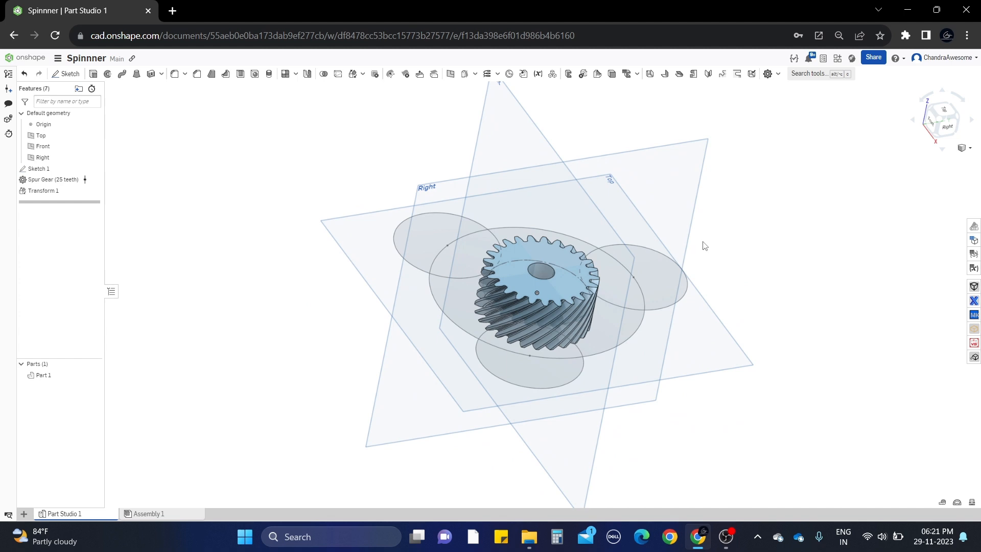
pyautogui.moveTo(686, 254); pyautogui.dragTo(734, 270, button='right')
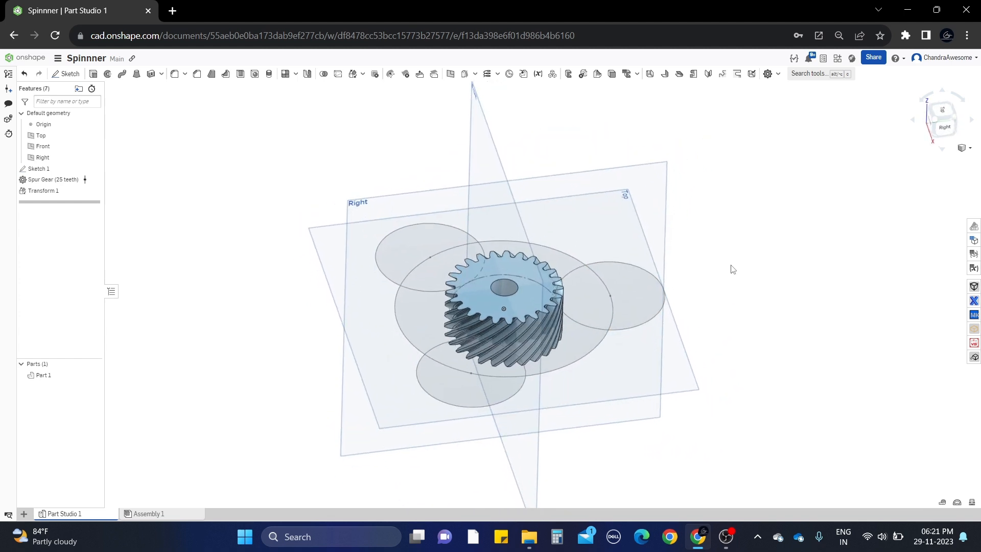
pyautogui.moveTo(727, 278); pyautogui.dragTo(720, 255, button='middle')
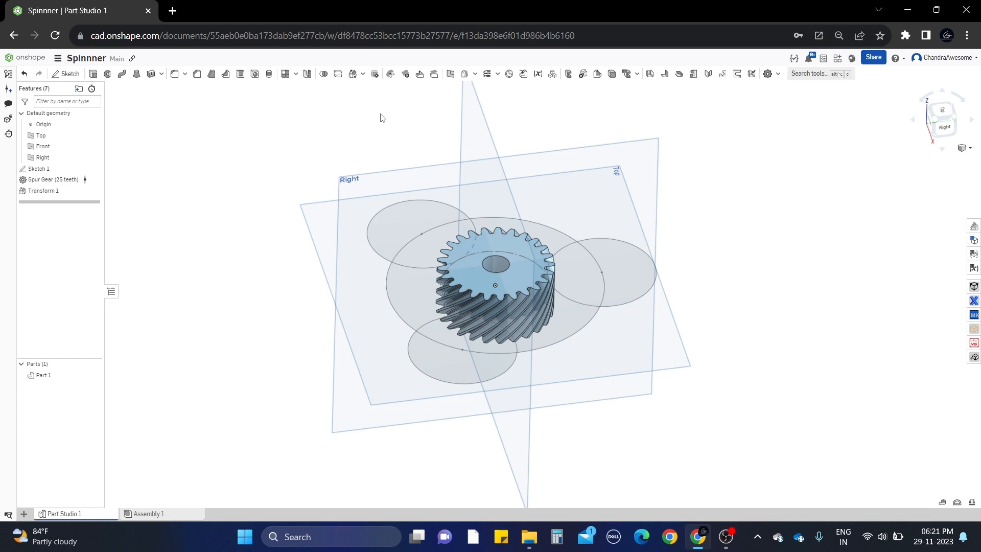
# Step: Set up a transform by mate connectors for the central gear, using a mate connector at its center bore as the origin connector
pyautogui.click(353, 75)
pyautogui.click(456, 262)
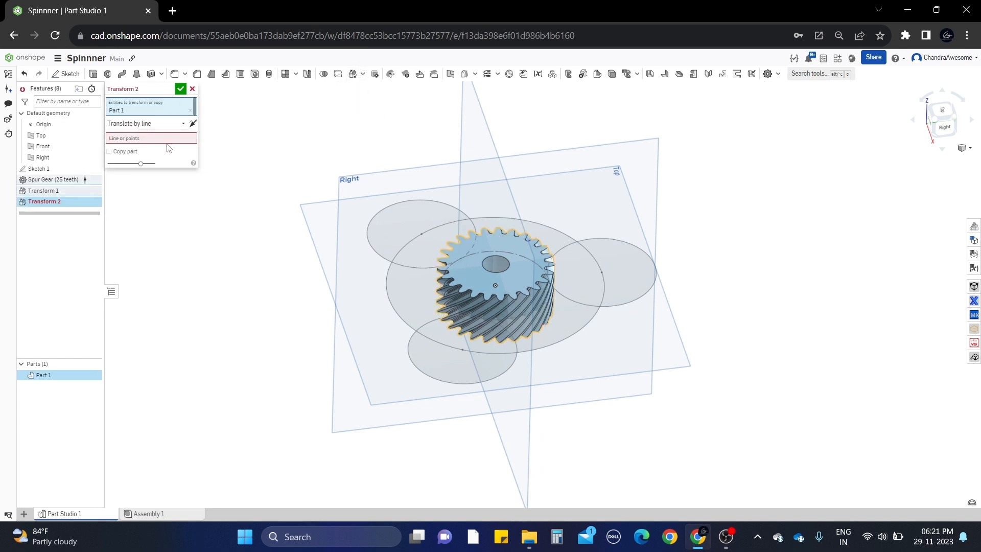
pyautogui.click(182, 123)
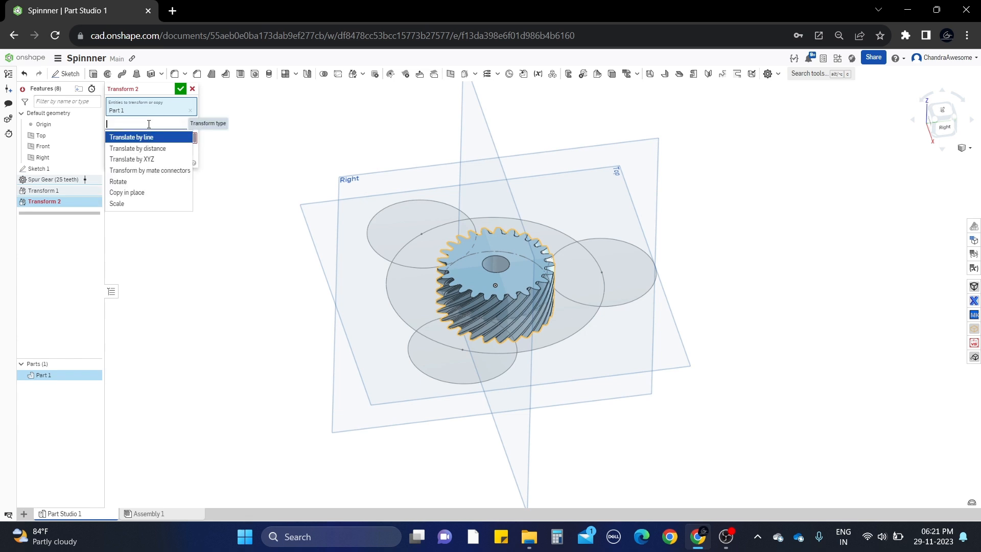
pyautogui.click(151, 171)
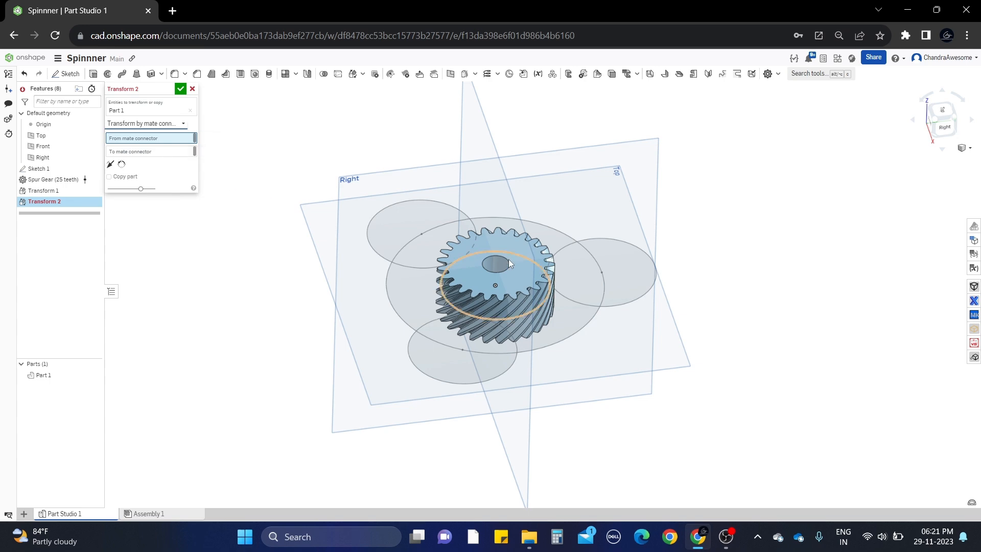
pyautogui.scroll(3, 529, 286)
pyautogui.moveTo(709, 369); pyautogui.dragTo(533, 328, button='right')
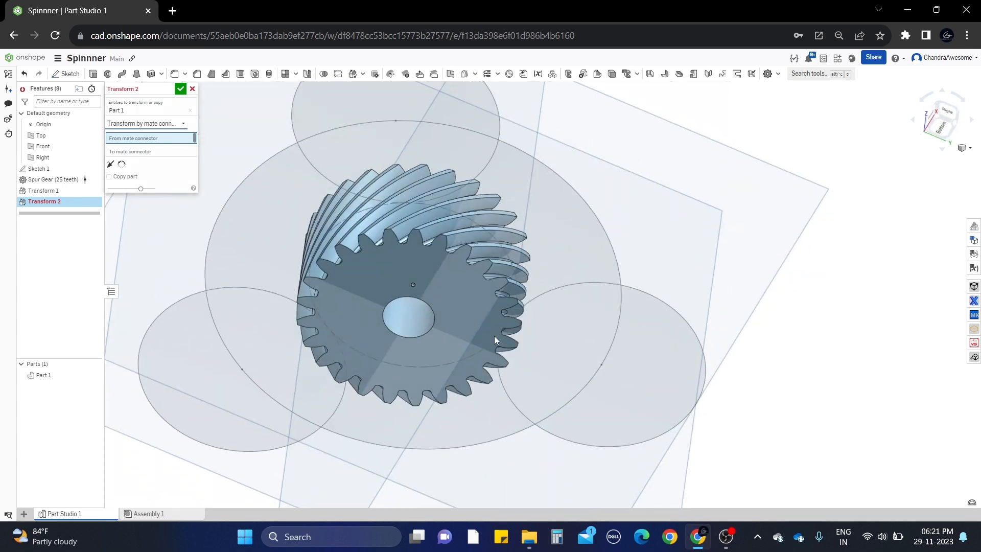
pyautogui.click(427, 317)
pyautogui.hotkey('shift', '7')
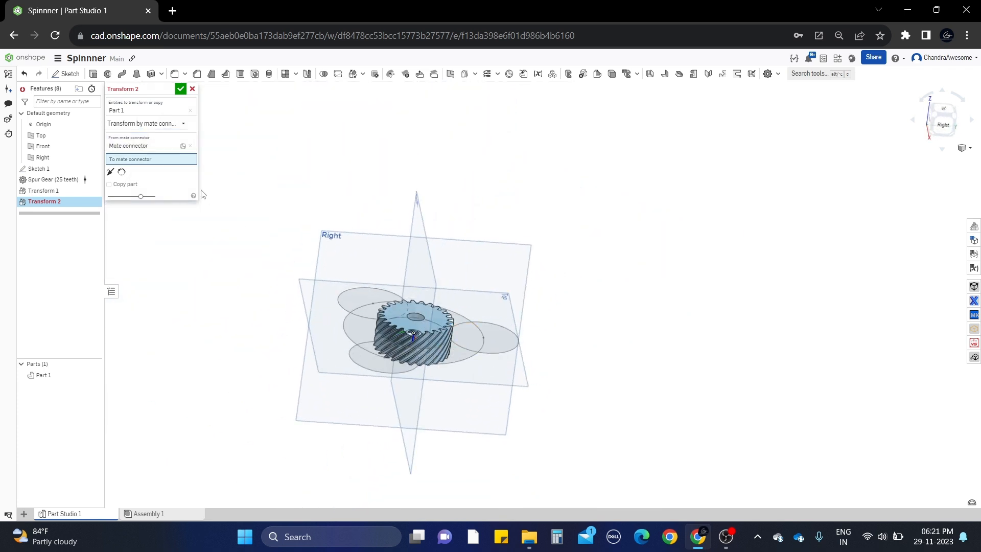
# Step: Place a copy of the gear at the center of one outer layout circle and accept the transform
pyautogui.scroll(5, 489, 343)
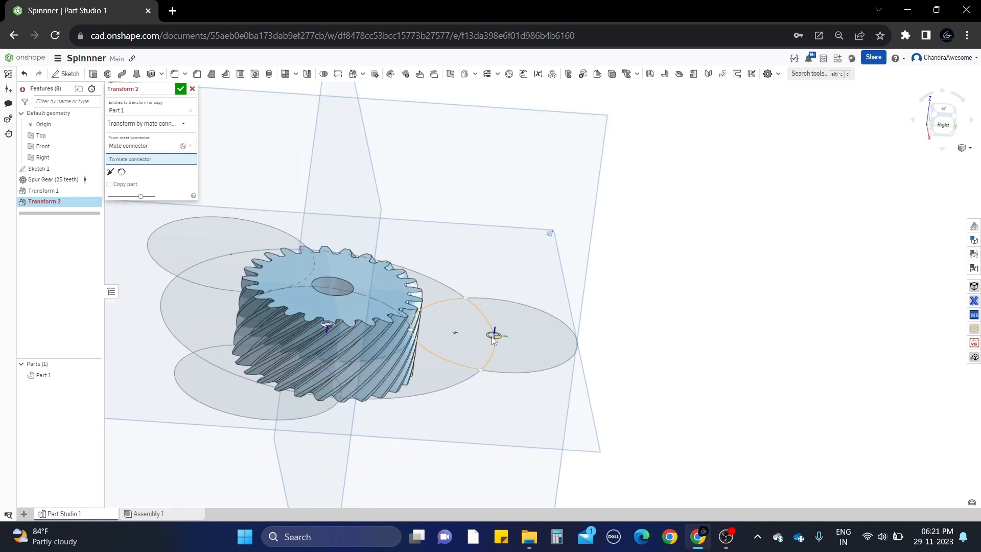
pyautogui.click(495, 338)
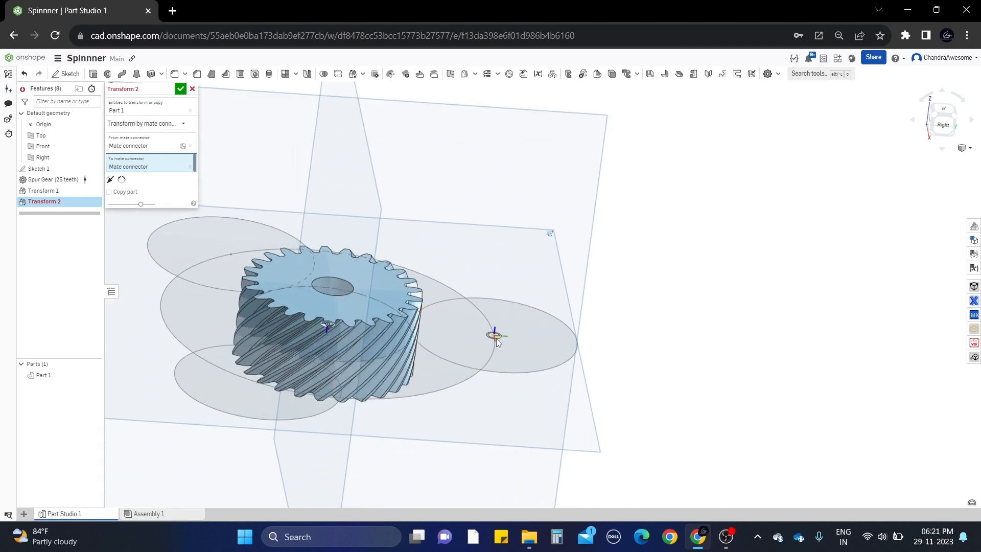
pyautogui.scroll(-3, 697, 235)
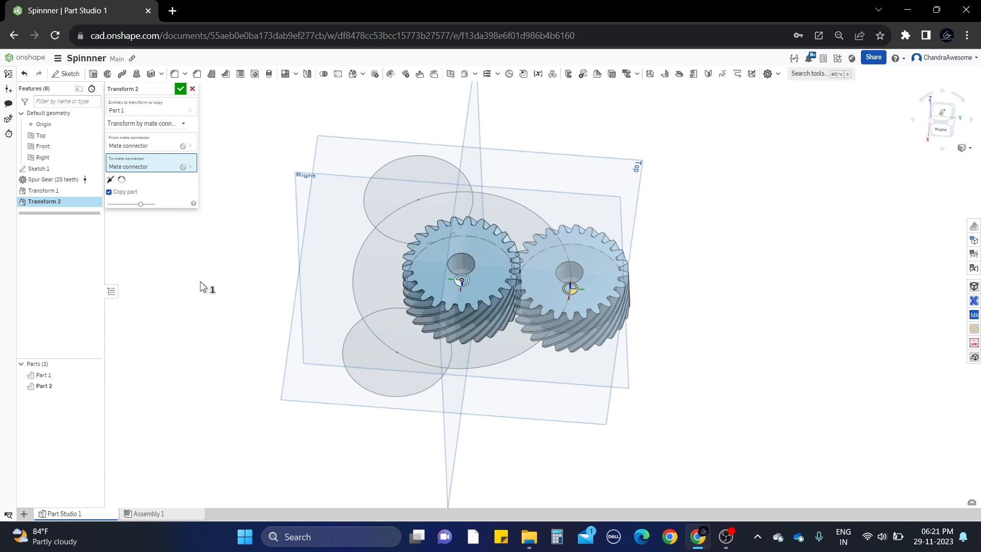
pyautogui.click(180, 89)
# Step: Examine how the teeth of the central gear and its copy meet
pyautogui.scroll(2, 642, 257)
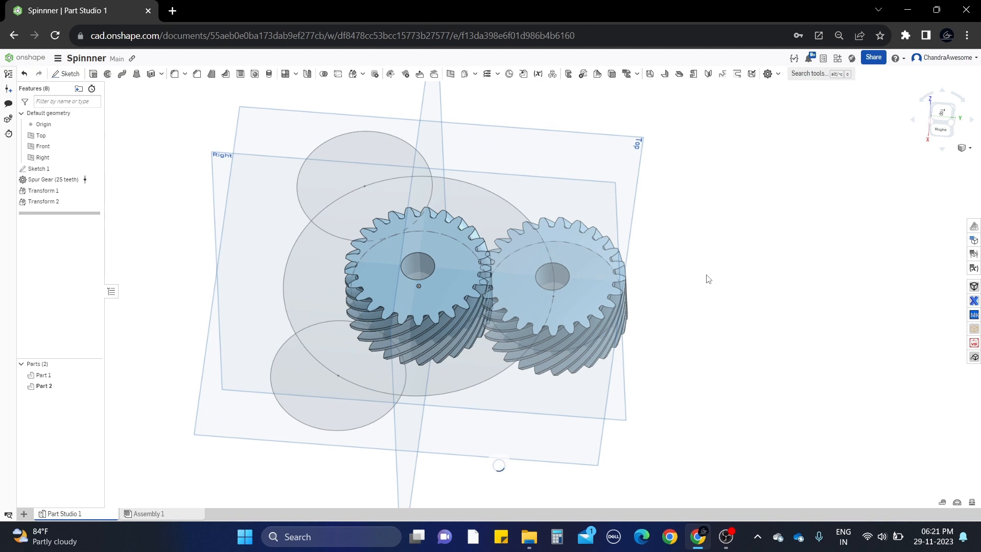
pyautogui.scroll(-4, 681, 287)
pyautogui.moveTo(682, 286); pyautogui.dragTo(685, 262, button='right')
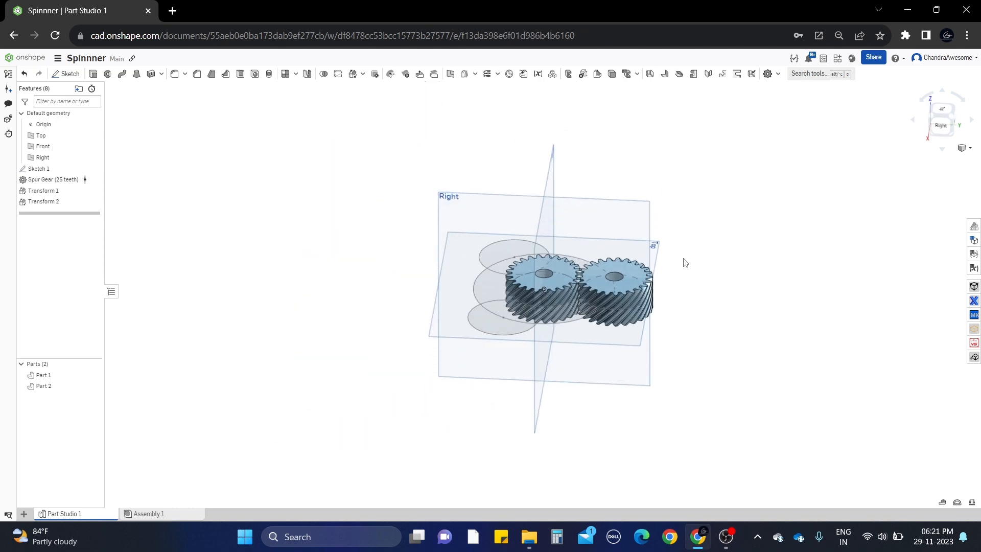
pyautogui.scroll(4, 662, 266)
pyautogui.scroll(2, 662, 267)
pyautogui.moveTo(608, 278)
pyautogui.mouseDown(button='right')
pyautogui.moveTo(616, 250)
pyautogui.moveTo(611, 264)
pyautogui.mouseUp(button='right')
pyautogui.scroll(-3, 578, 278)
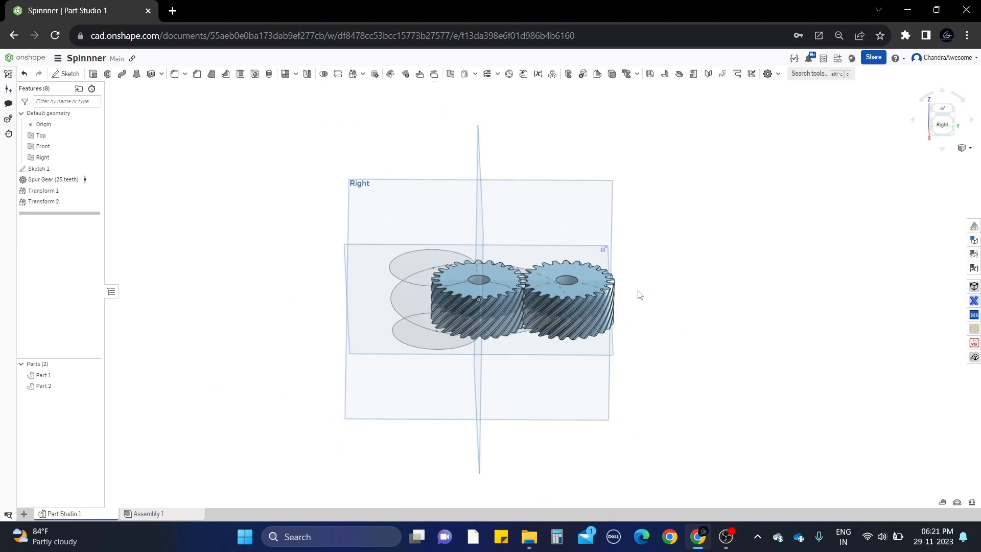
pyautogui.moveTo(571, 241); pyautogui.dragTo(528, 274, button='right')
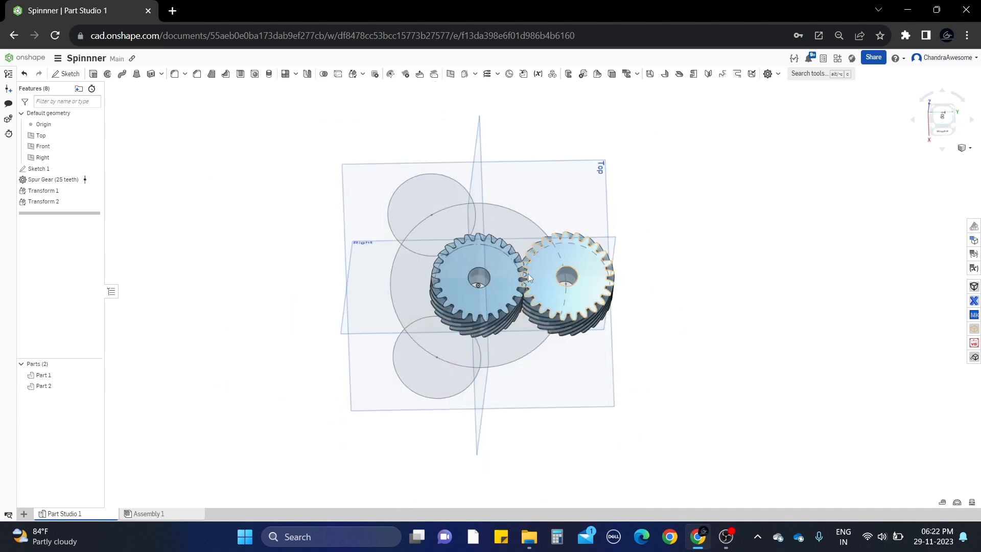
# Step: Edit Sketch 1 to add a short line from the origin towards the copied gear's layout circle, and accept the sketch
pyautogui.rightClick(399, 253)
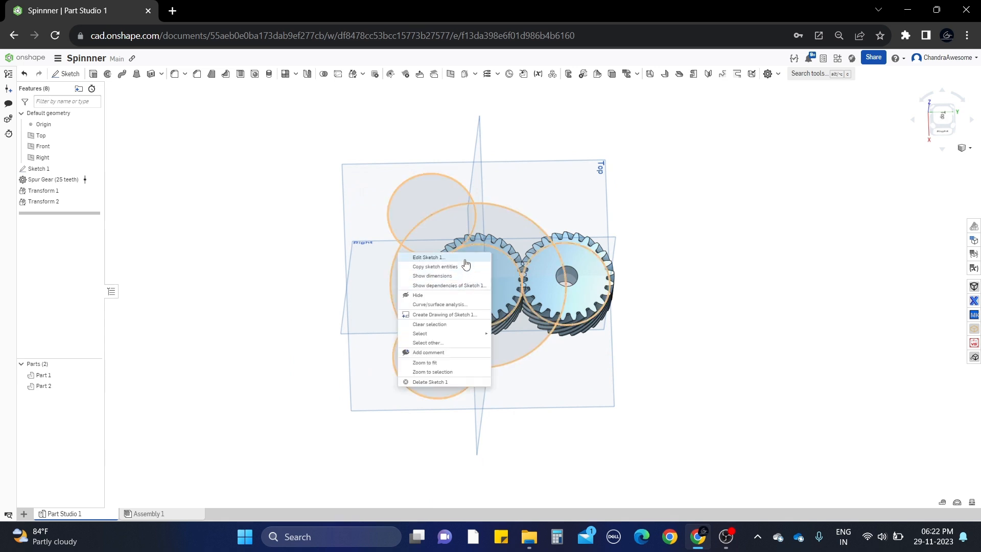
pyautogui.click(465, 259)
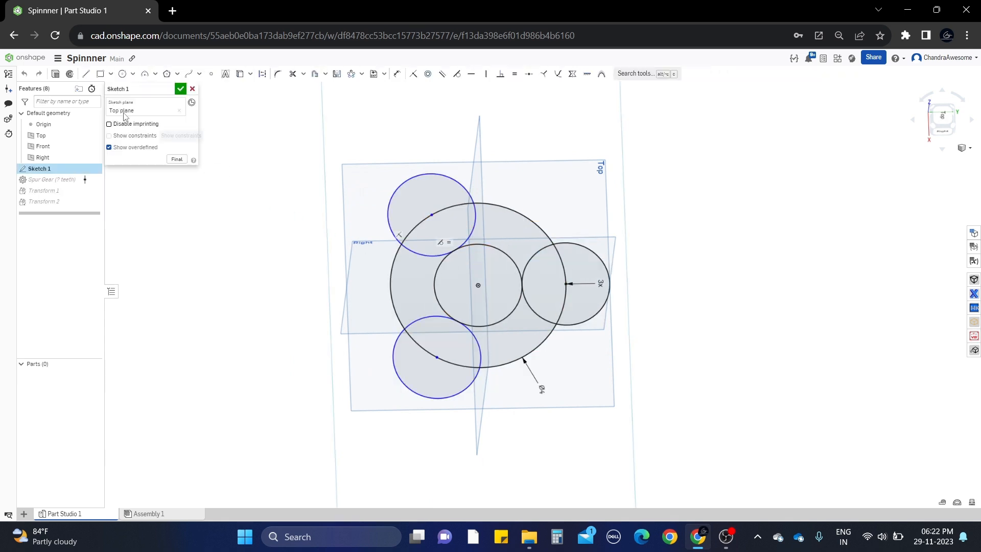
pyautogui.click(86, 73)
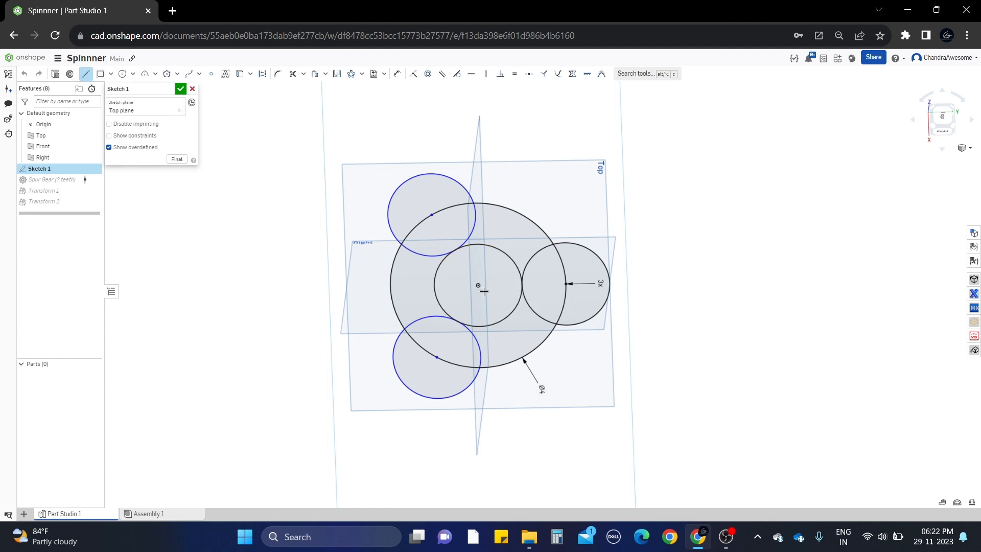
pyautogui.click(485, 288)
pyautogui.click(510, 288)
pyautogui.press('Escape')
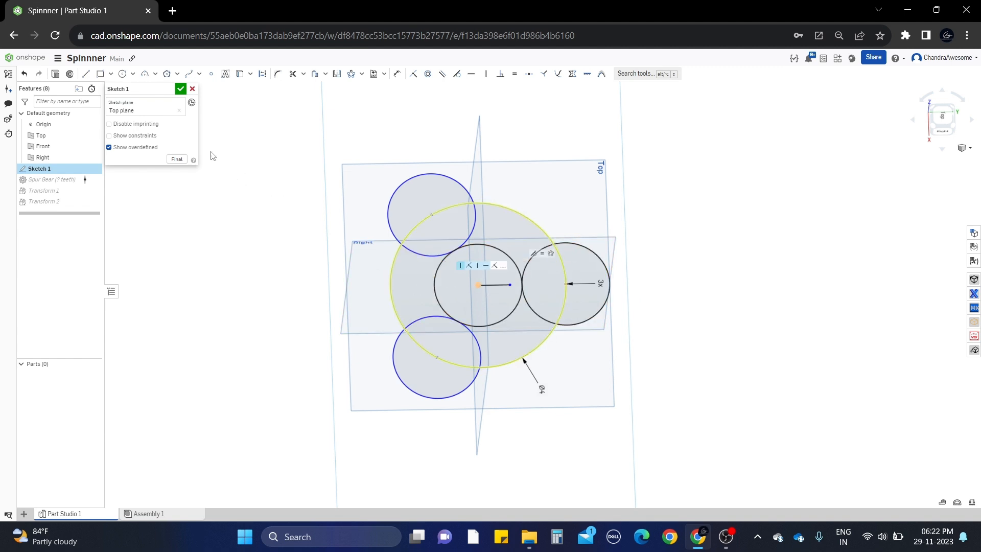
pyautogui.click(181, 89)
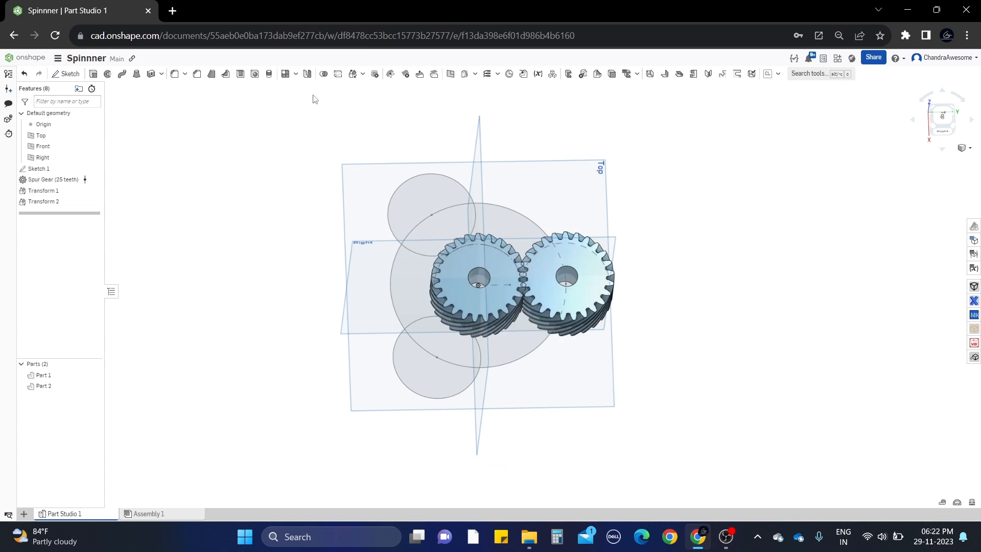
# Step: Set up a Rotate transform for the copied gear with the short line of Sketch 1 as the axis
pyautogui.click(352, 74)
pyautogui.click(593, 266)
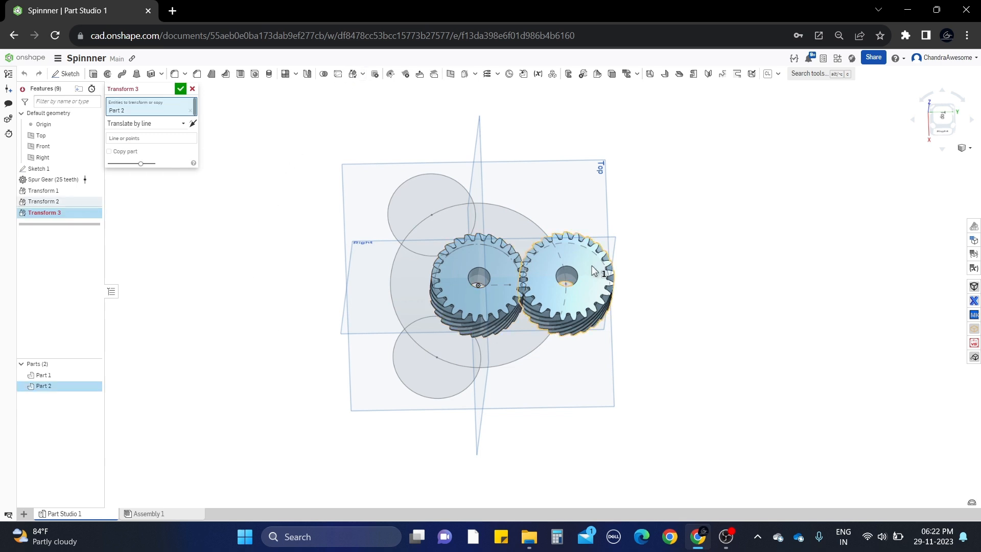
pyautogui.click(134, 125)
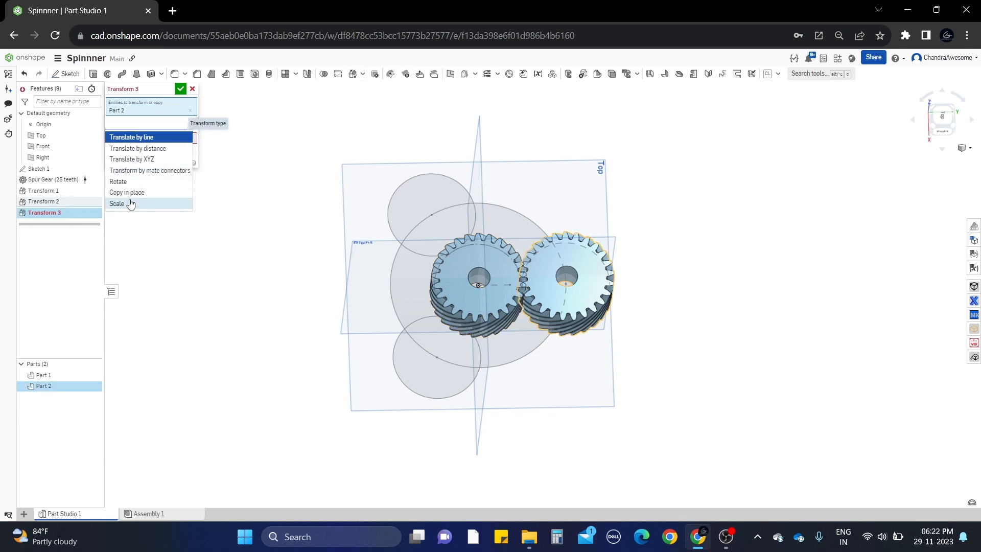
pyautogui.click(131, 183)
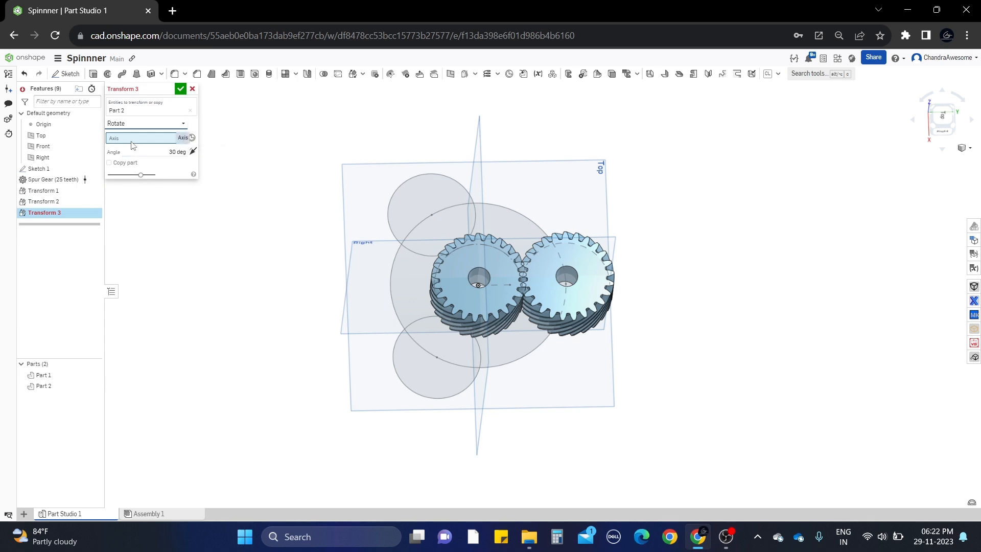
pyautogui.click(502, 284)
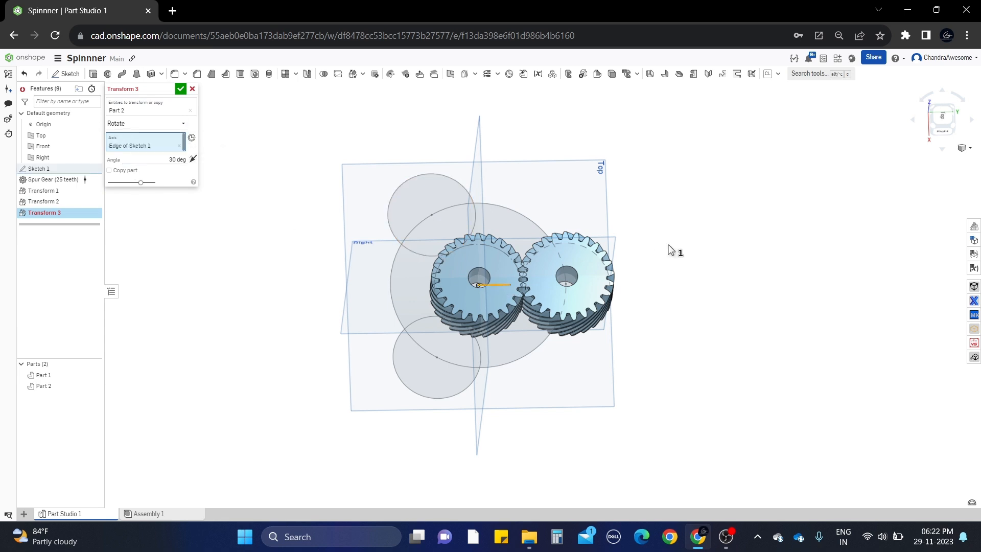
# Step: Set the rotation angle to 90 degrees and accept the transform
pyautogui.scroll(2, 677, 248)
pyautogui.click(166, 159)
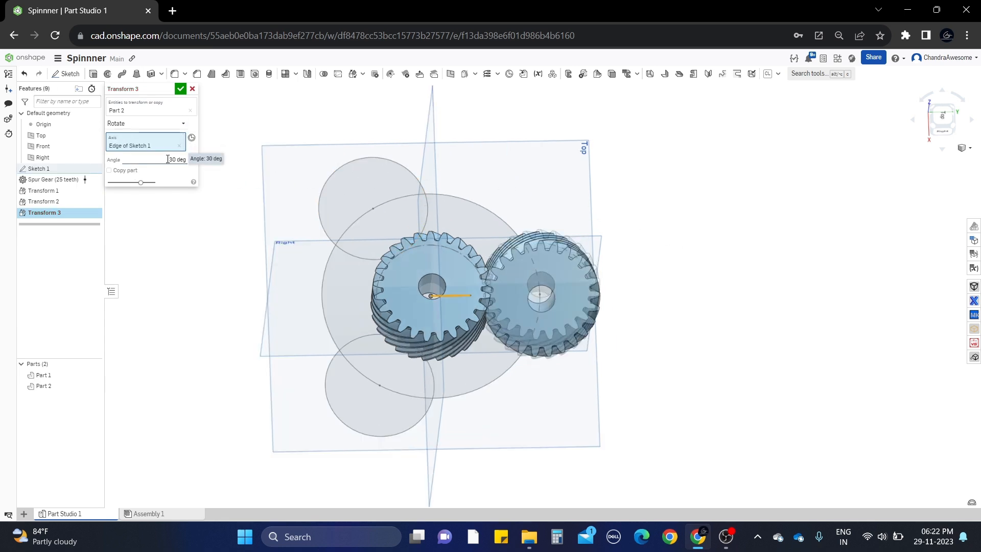
pyautogui.write('90')
pyautogui.press('Return')
pyautogui.hotkey('shift', '4')
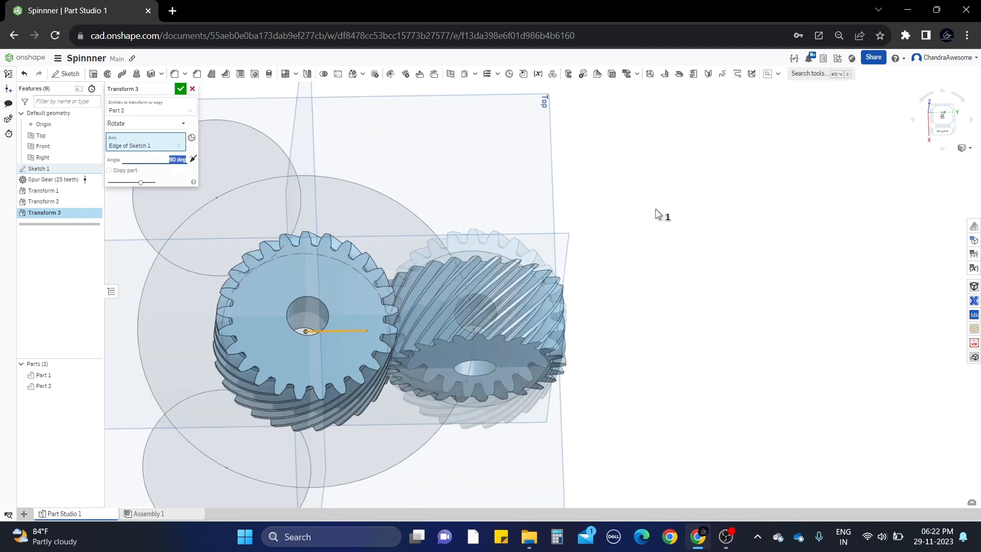
pyautogui.hotkey('shift', 'Down')
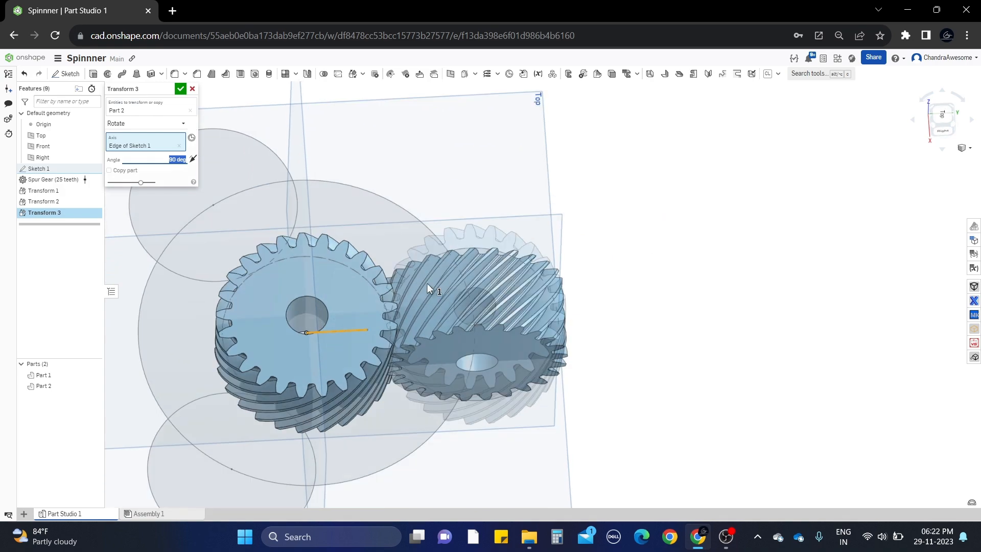
pyautogui.scroll(5, 424, 291)
pyautogui.moveTo(411, 333)
pyautogui.mouseDown(button='right')
pyautogui.moveTo(422, 359)
pyautogui.moveTo(289, 278)
pyautogui.moveTo(332, 235)
pyautogui.moveTo(326, 219)
pyautogui.moveTo(469, 267)
pyautogui.moveTo(451, 184)
pyautogui.moveTo(543, 269)
pyautogui.mouseUp(button='right')
pyautogui.scroll(-10, 326, 215)
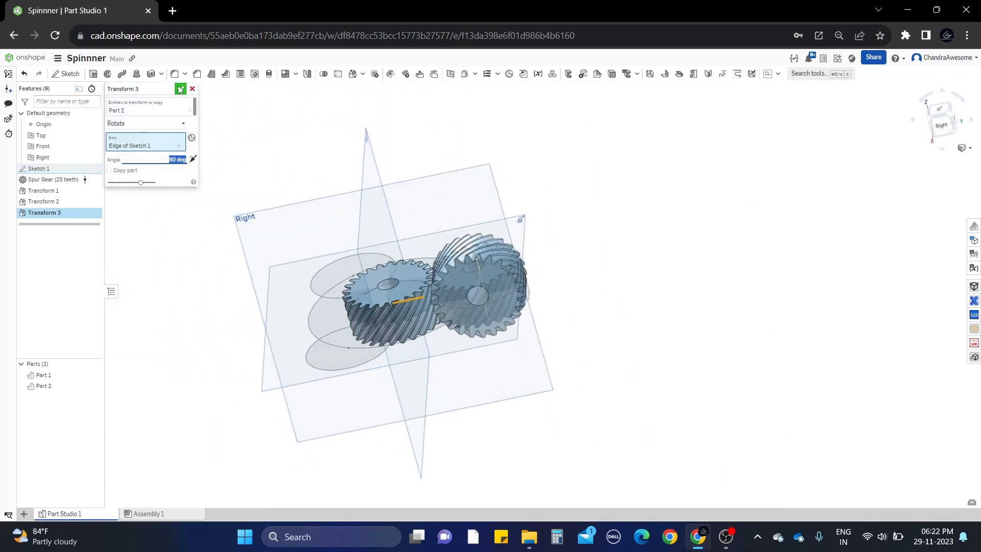
pyautogui.click(180, 88)
# Step: Set up a circular part pattern of the rotated gear around the central gear's bore edge
pyautogui.moveTo(480, 265); pyautogui.dragTo(358, 158, button='right')
pyautogui.scroll(5, 437, 249)
pyautogui.scroll(-6, 435, 246)
pyautogui.click(363, 76)
pyautogui.click(295, 76)
pyautogui.click(298, 101)
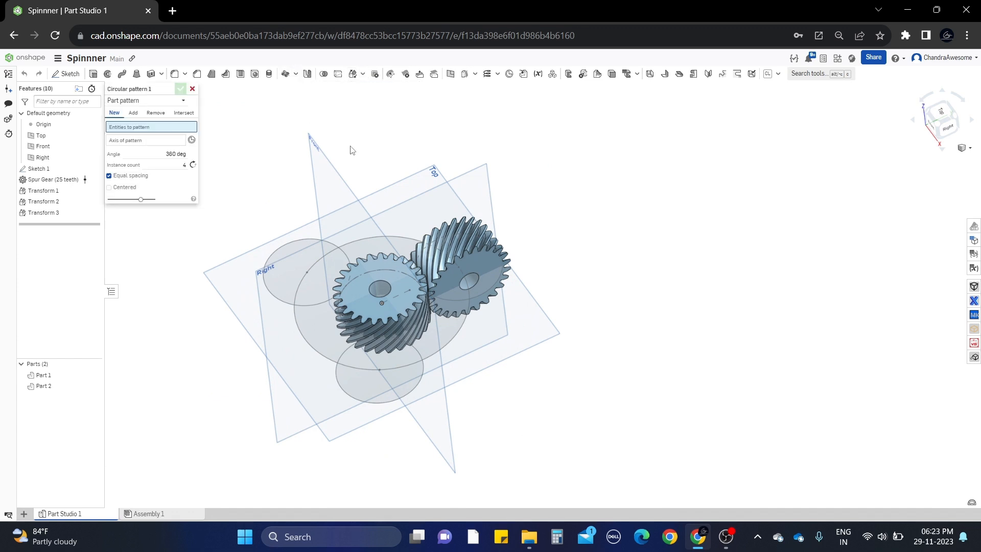
pyautogui.click(487, 245)
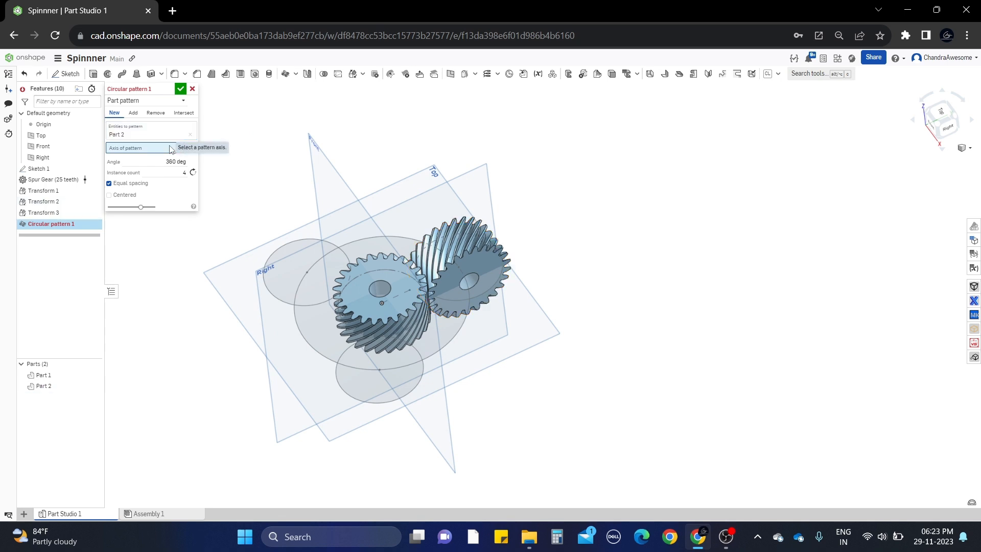
pyautogui.click(384, 286)
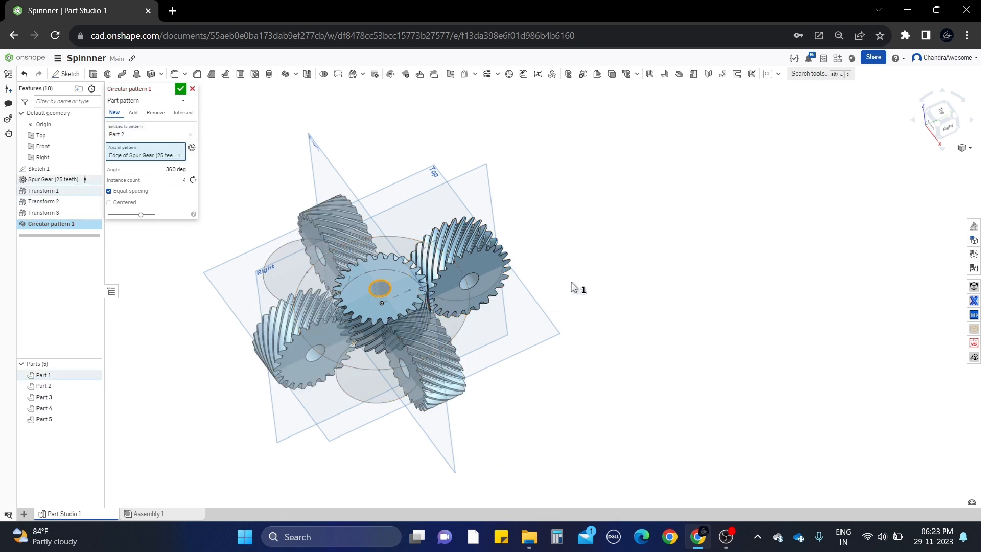
# Step: Try different instance counts for the circular pattern of the rotated gear, settle on 3, and accept the pattern
pyautogui.click(177, 175)
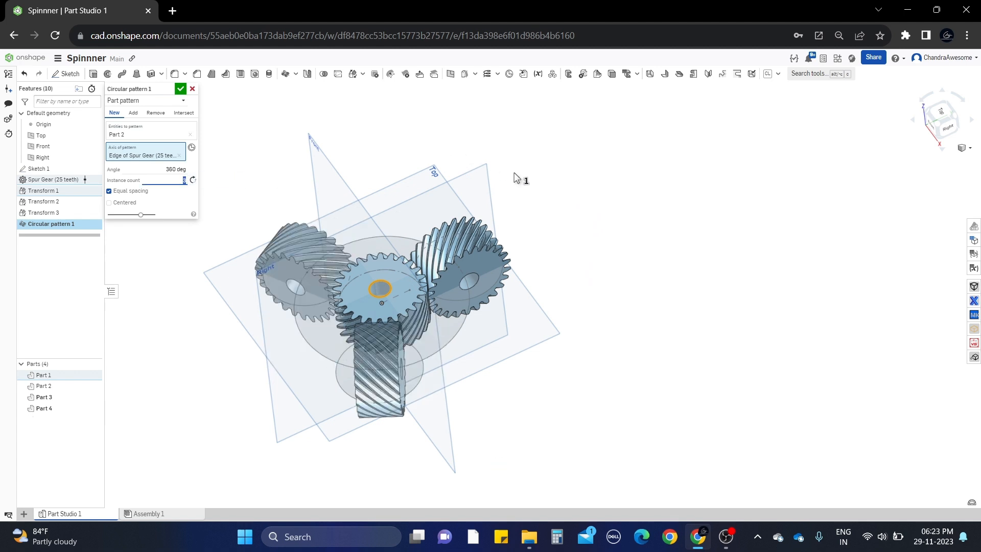
pyautogui.moveTo(534, 187); pyautogui.dragTo(557, 191, button='middle')
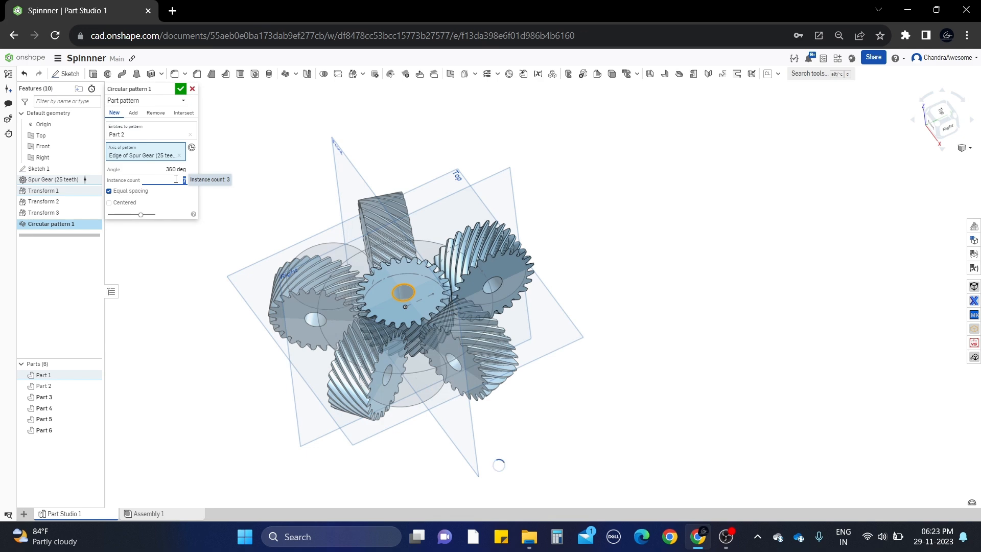
pyautogui.moveTo(692, 199); pyautogui.dragTo(697, 231, button='right')
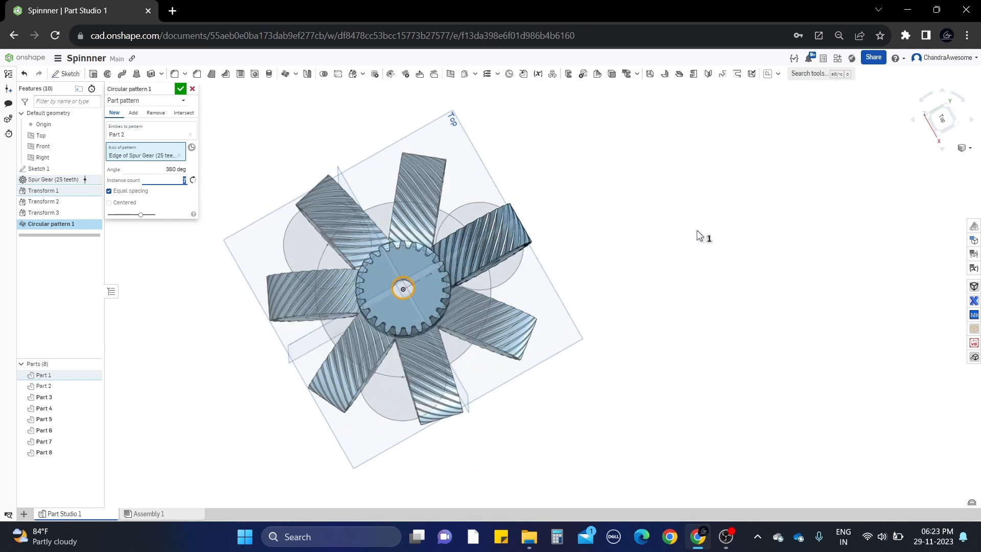
pyautogui.scroll(-3, 172, 178)
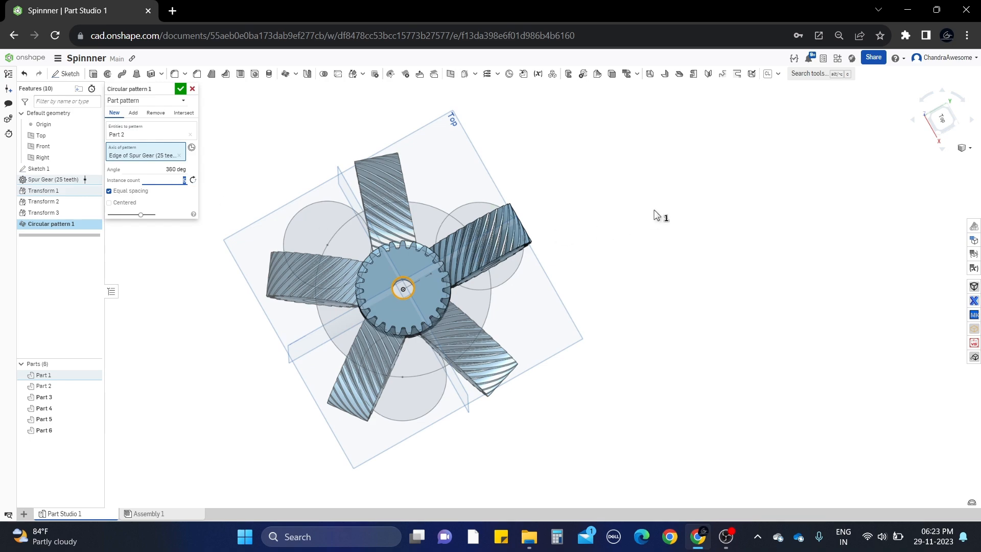
pyautogui.scroll(3, 650, 211)
pyautogui.moveTo(582, 231); pyautogui.dragTo(607, 214, button='right')
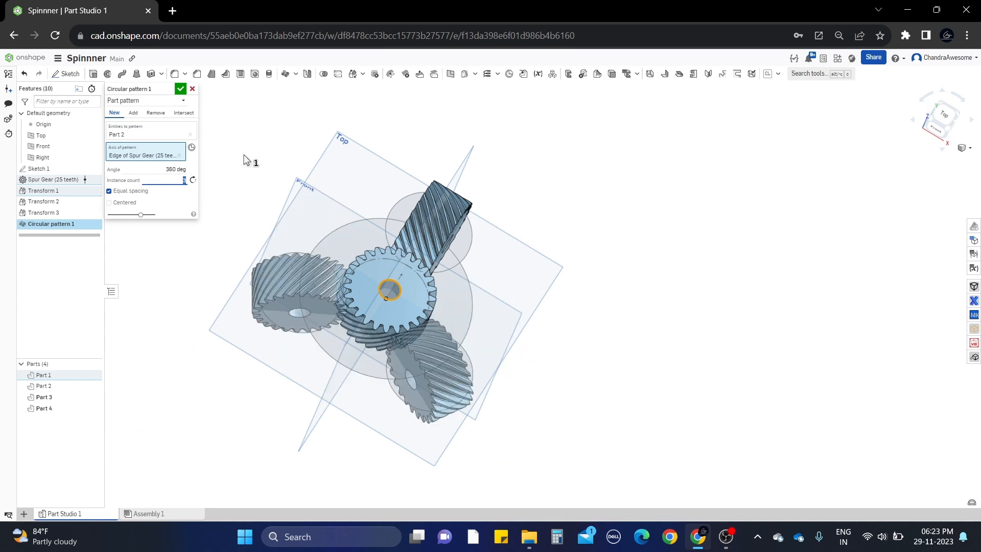
pyautogui.click(180, 89)
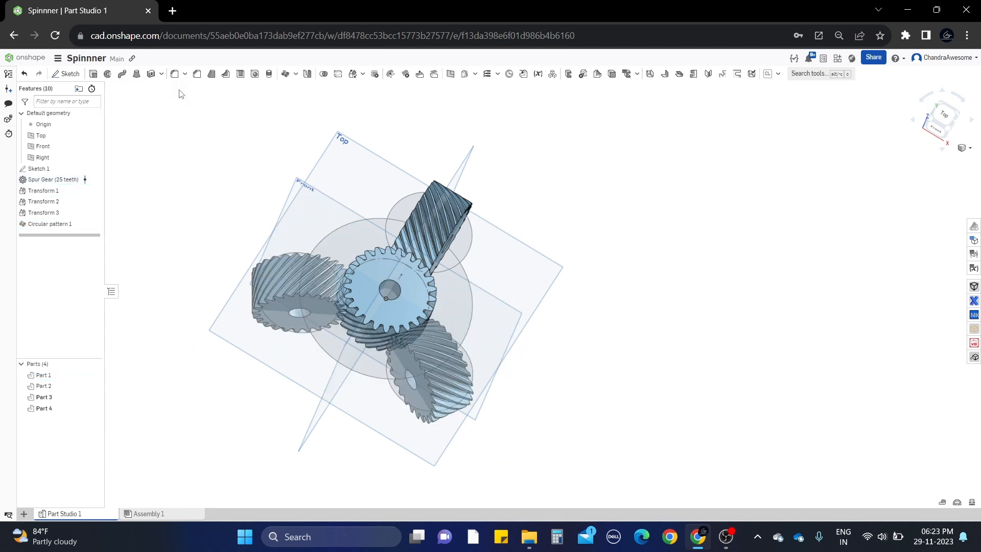
# Step: Hide Sketch 1 and dismiss the rendering performance notice
pyautogui.moveTo(310, 206); pyautogui.dragTo(423, 237, button='right')
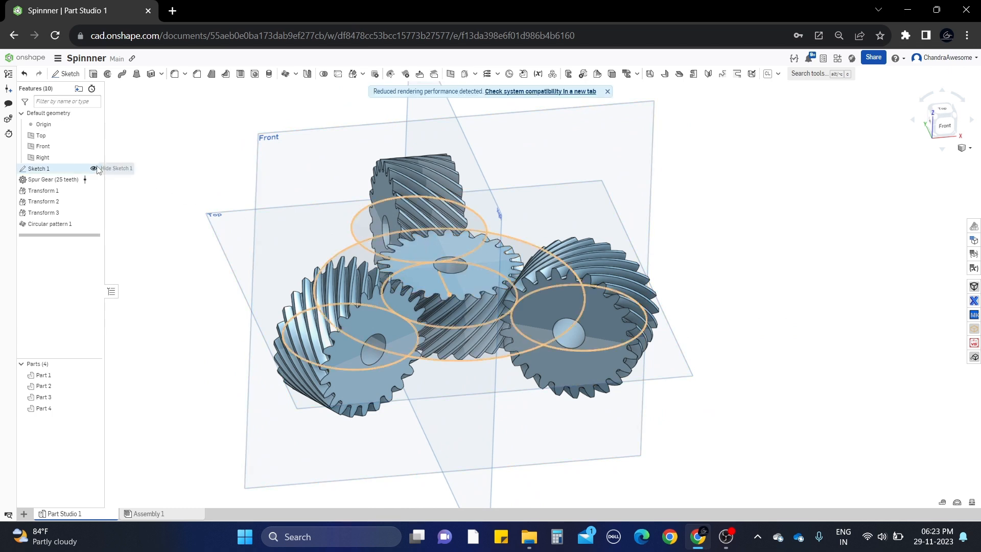
pyautogui.click(93, 168)
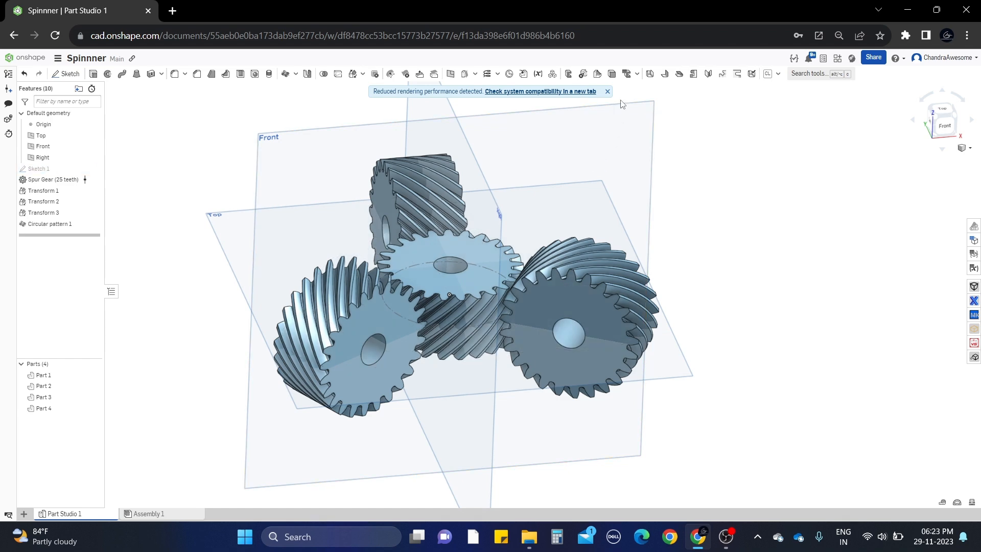
pyautogui.click(607, 91)
# Step: Start a new sketch on the Right plane, viewed straight on from the right side of the model
pyautogui.moveTo(515, 258); pyautogui.dragTo(722, 266, button='right')
pyautogui.press('n')
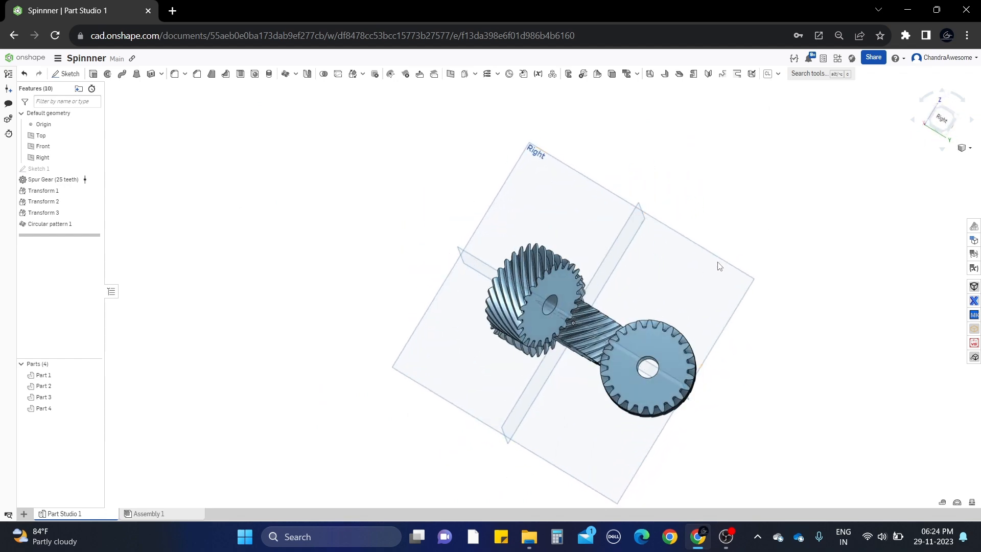
pyautogui.click(720, 289)
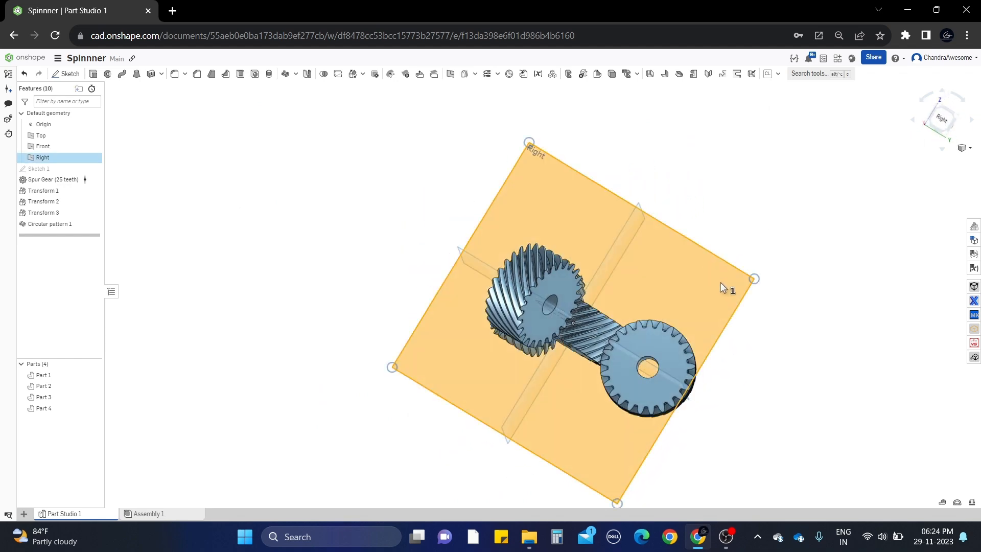
pyautogui.click(943, 124)
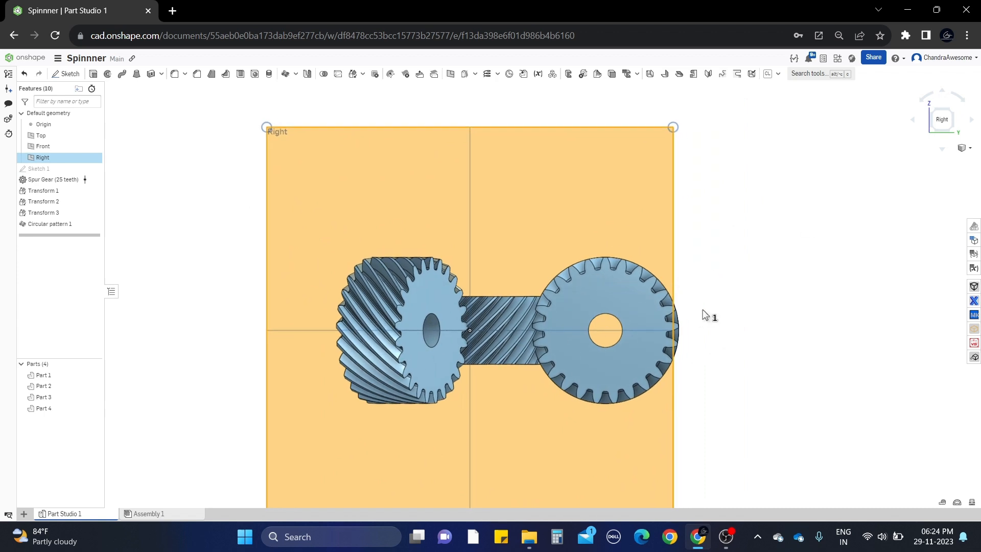
pyautogui.scroll(2, 706, 315)
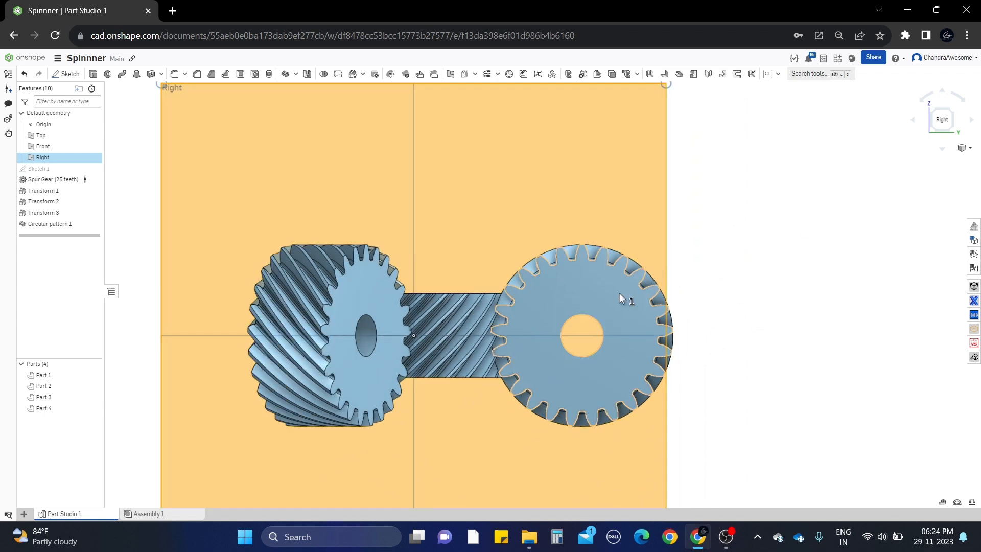
pyautogui.click(66, 73)
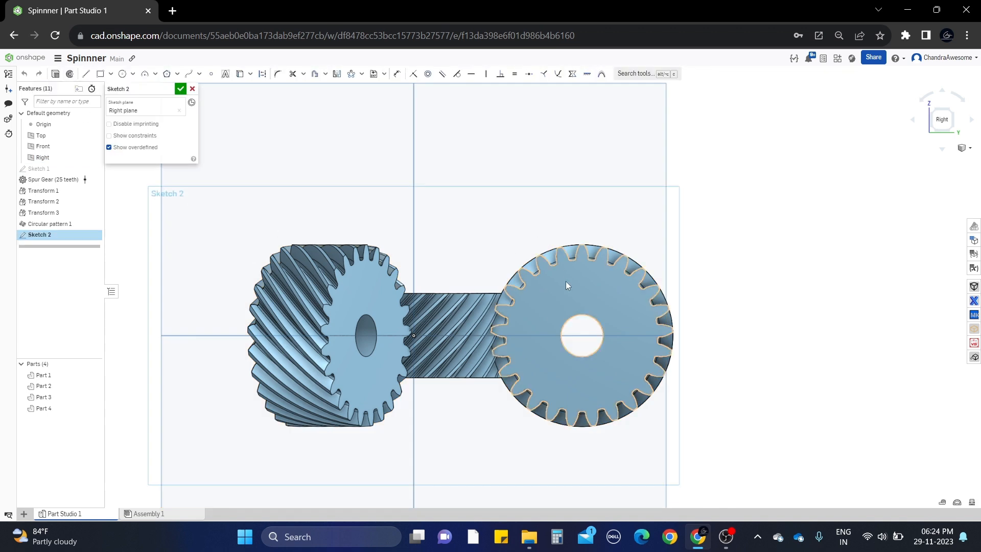
pyautogui.scroll(-3, 689, 266)
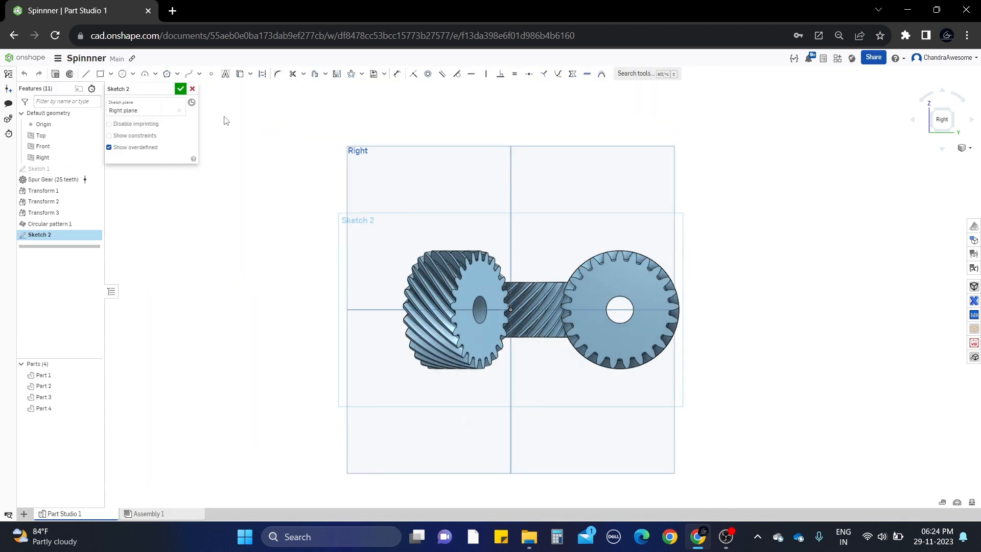
# Step: Replace the sketch plane with the flat side face of the outer gear that faces the Right view
pyautogui.click(169, 112)
pyautogui.scroll(1, 659, 238)
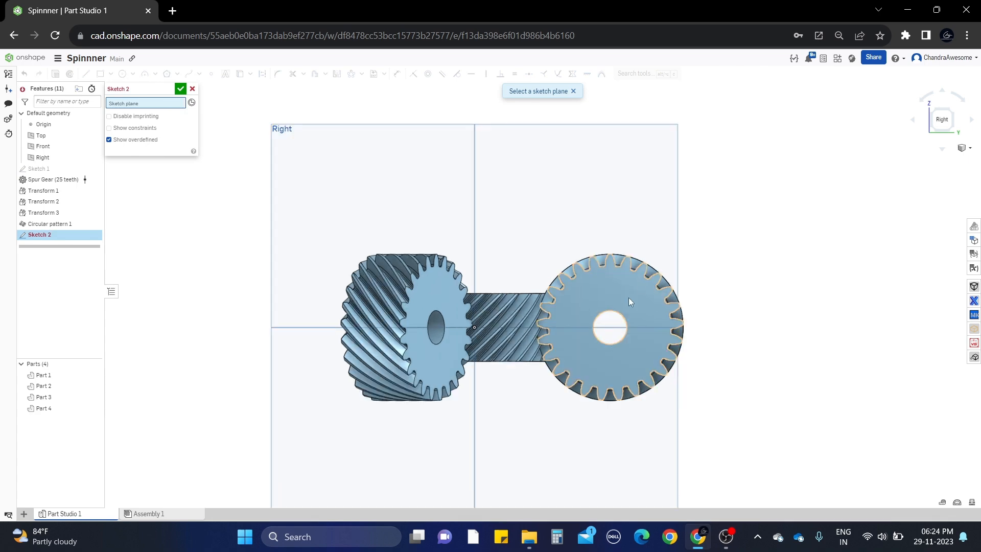
pyautogui.click(629, 298)
pyautogui.scroll(3, 747, 293)
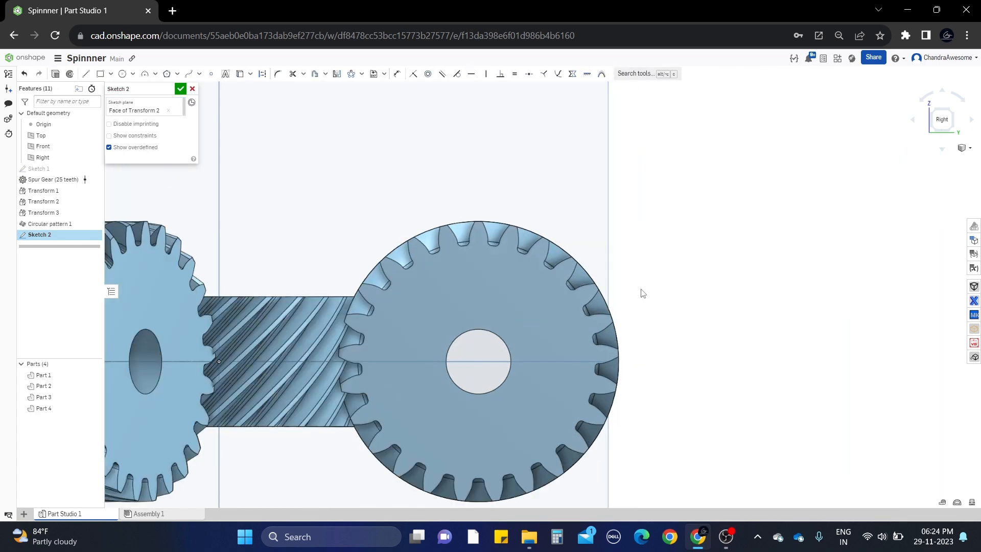
# Step: Sketch a circle concentric with the outer gear's bore and set its diameter to 1.2 in
pyautogui.click(122, 74)
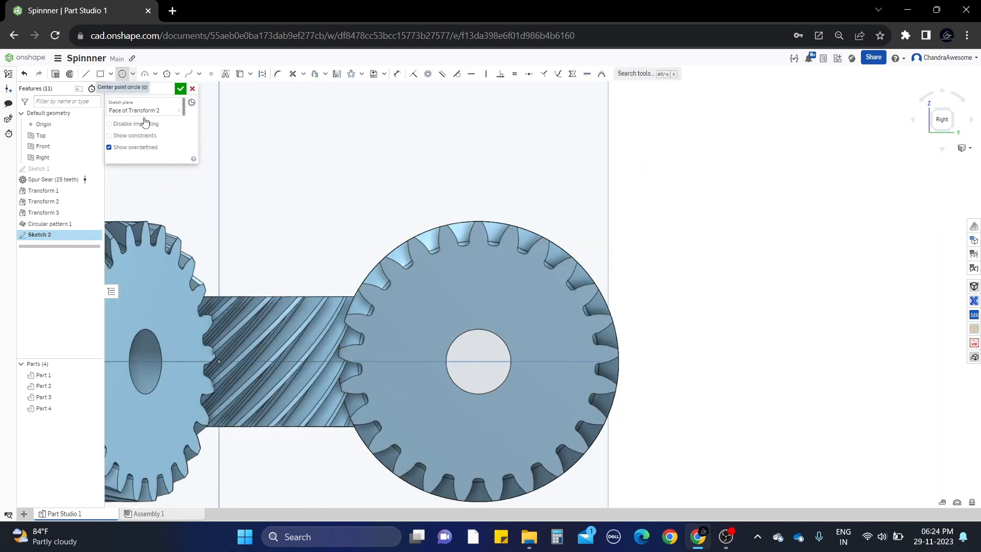
pyautogui.click(478, 364)
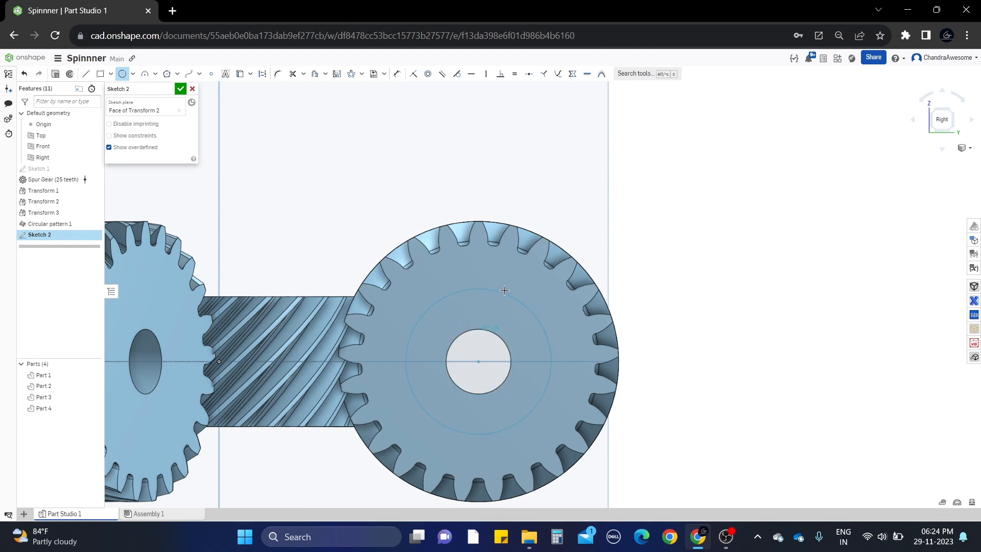
pyautogui.click(508, 281)
pyautogui.scroll(2, 508, 280)
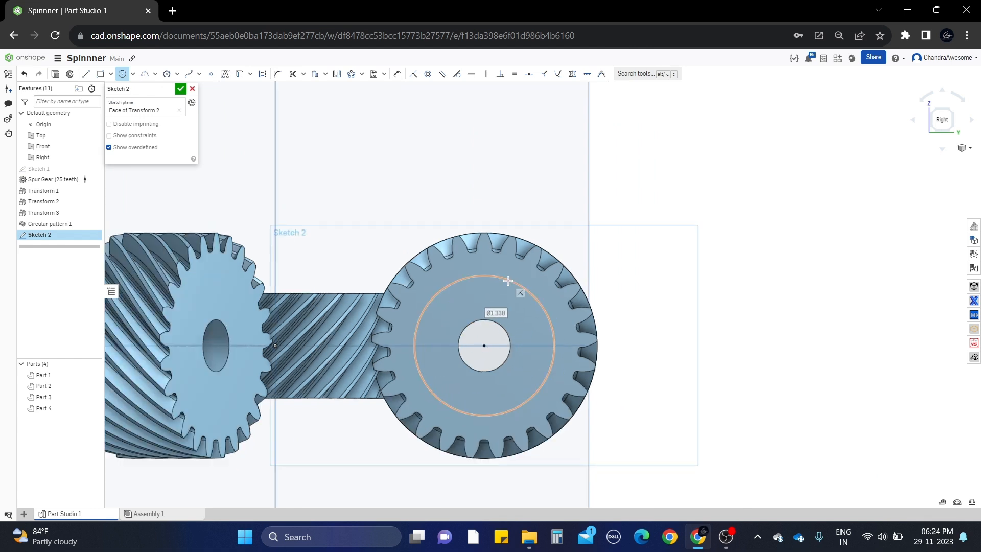
pyautogui.press('d')
pyautogui.click(501, 291)
pyautogui.click(496, 310)
pyautogui.write('1')
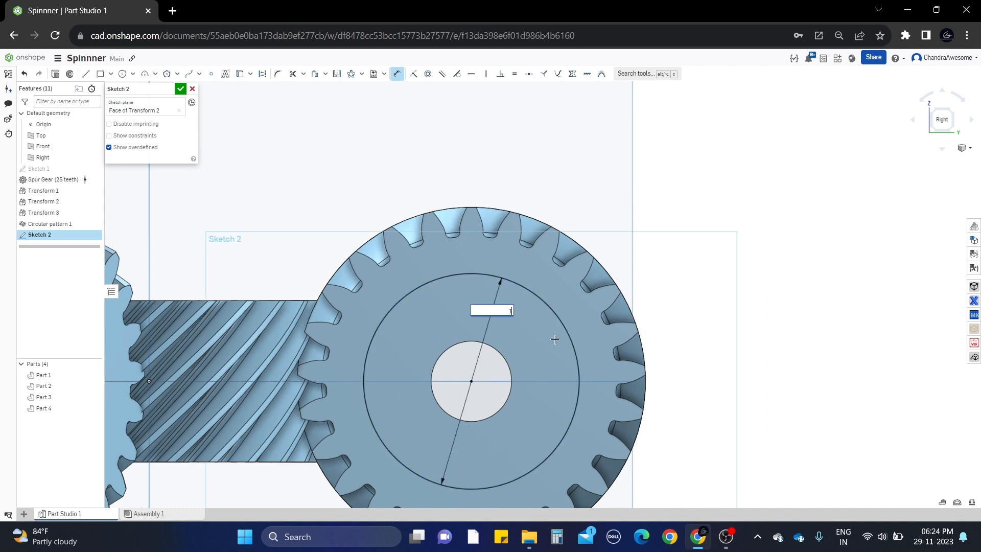
pyautogui.write('.2')
pyautogui.press('Return')
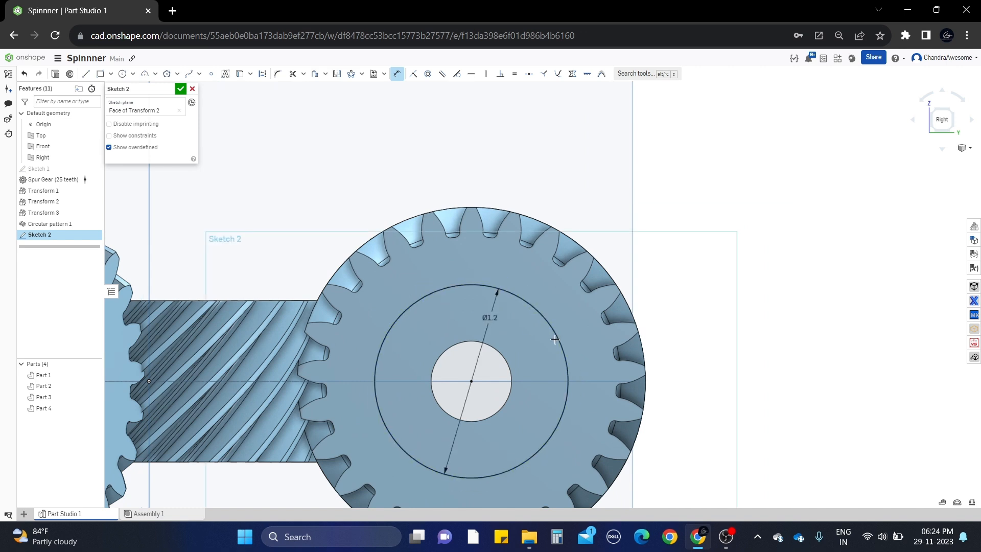
# Step: Try a horizontal chord about 0.73 in long across the upper part of the 1.2 in circle, and undo it
pyautogui.click(240, 74)
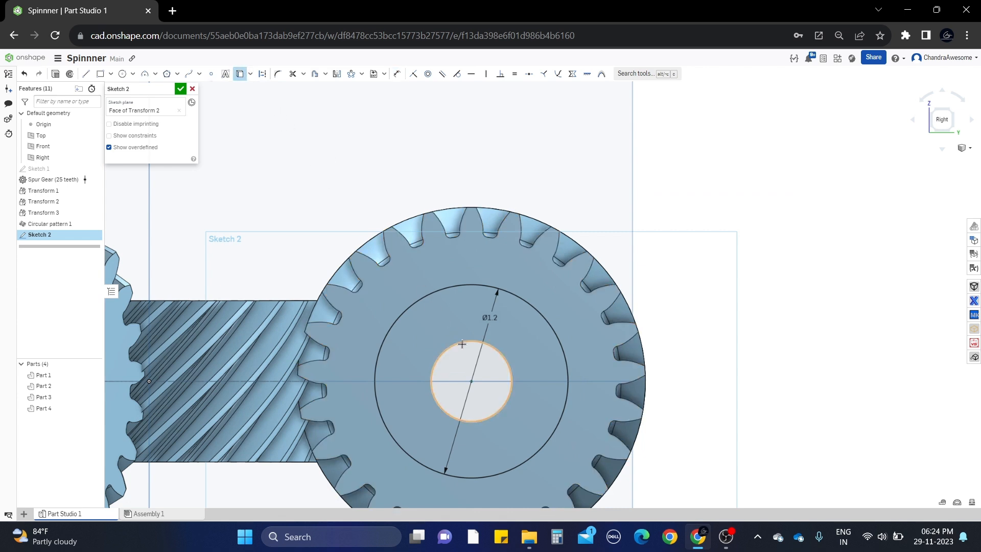
pyautogui.scroll(-3, 462, 344)
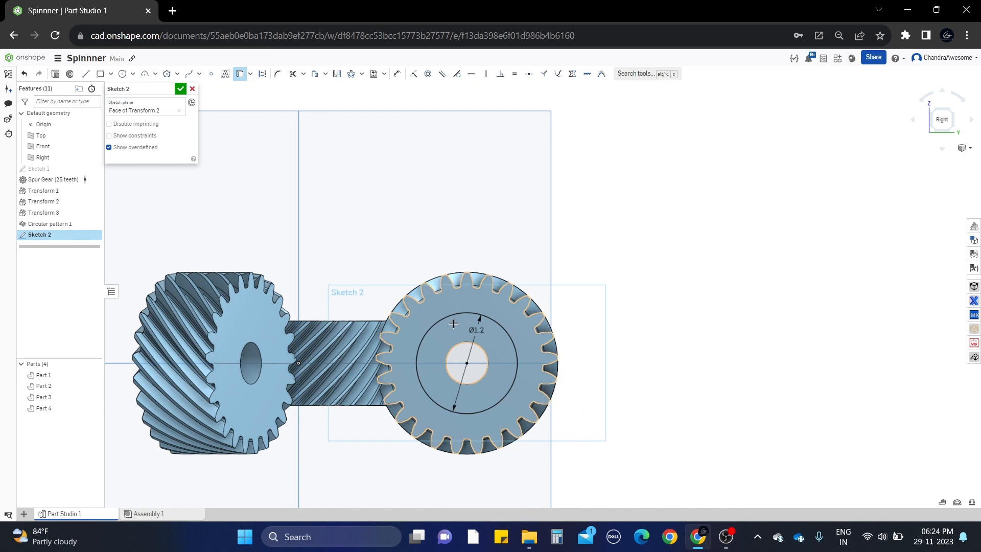
pyautogui.click(86, 74)
pyautogui.scroll(2, 432, 294)
pyautogui.click(431, 340)
pyautogui.click(548, 341)
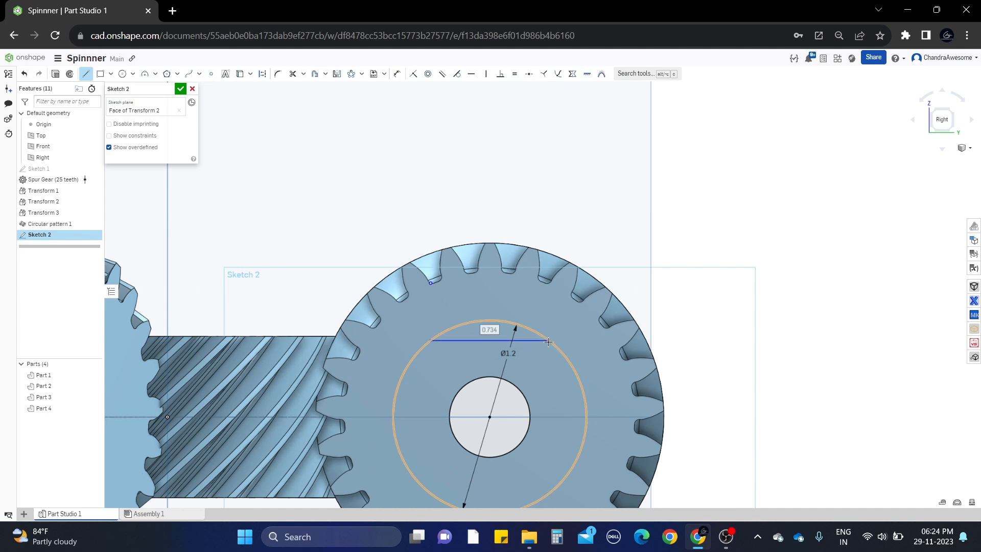
pyautogui.press('Escape')
pyautogui.scroll(-3, 548, 342)
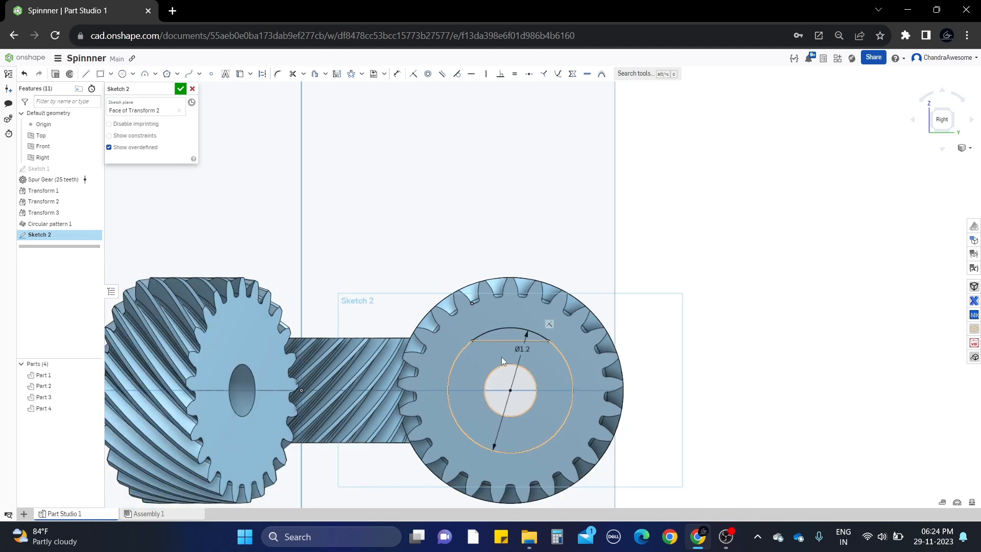
pyautogui.scroll(3, 512, 327)
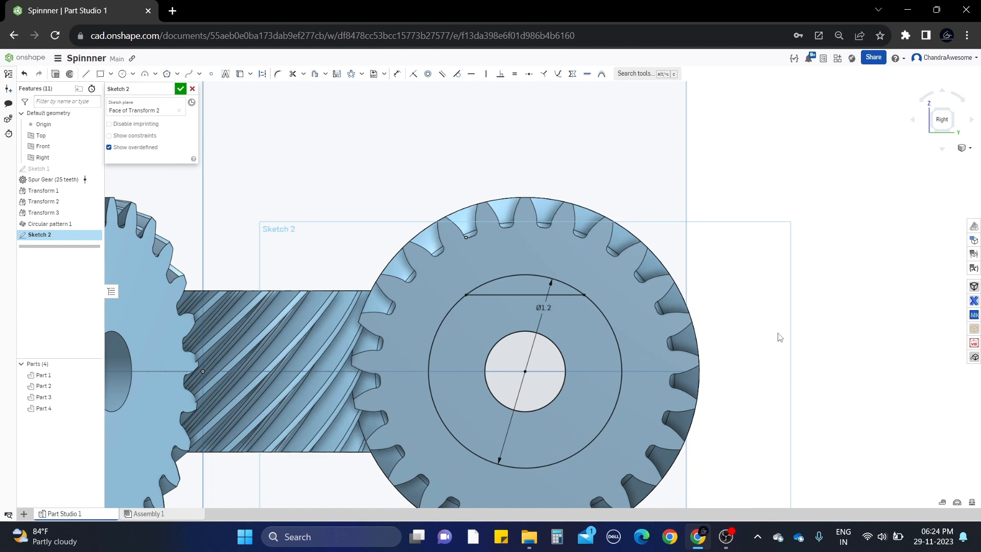
pyautogui.hotkey('ctrl', 'z')
# Step: Sketch a horizontal chord across the 1.2 in circle, just above the gear's bore
pyautogui.click(86, 74)
pyautogui.click(457, 304)
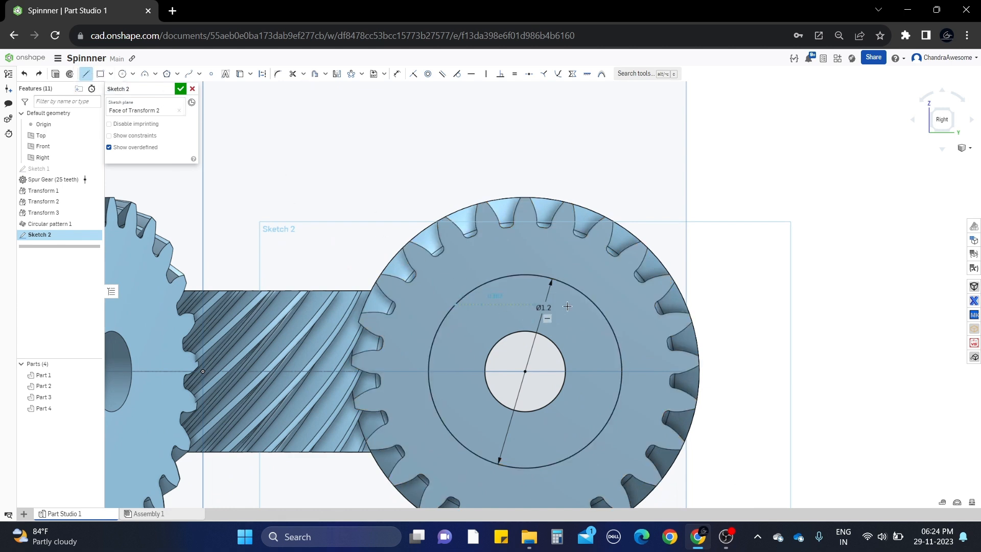
pyautogui.click(593, 305)
pyautogui.press('Escape')
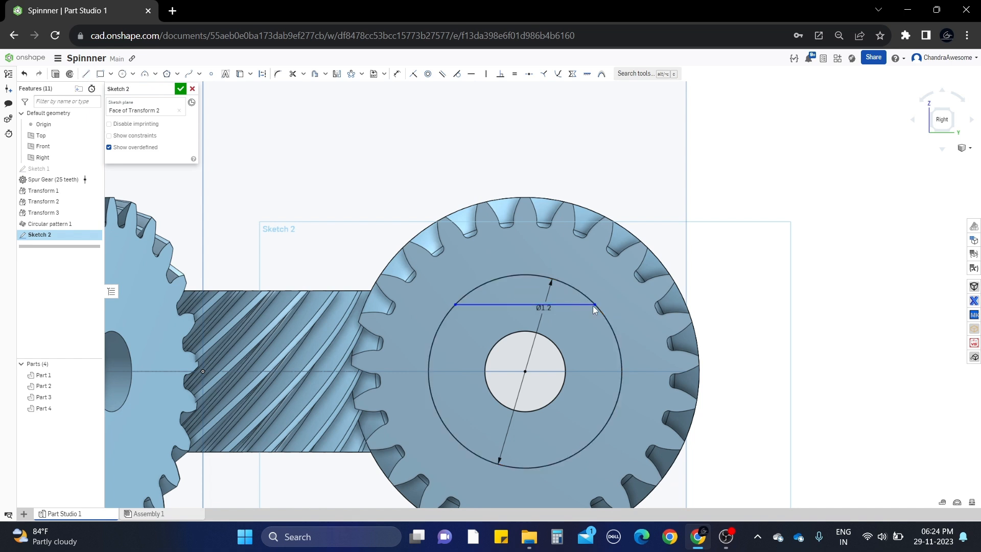
# Step: Dimension the chord at 0.5 in above the circle's centre
pyautogui.press('m')
pyautogui.click(516, 306)
pyautogui.click(525, 371)
pyautogui.click(587, 349)
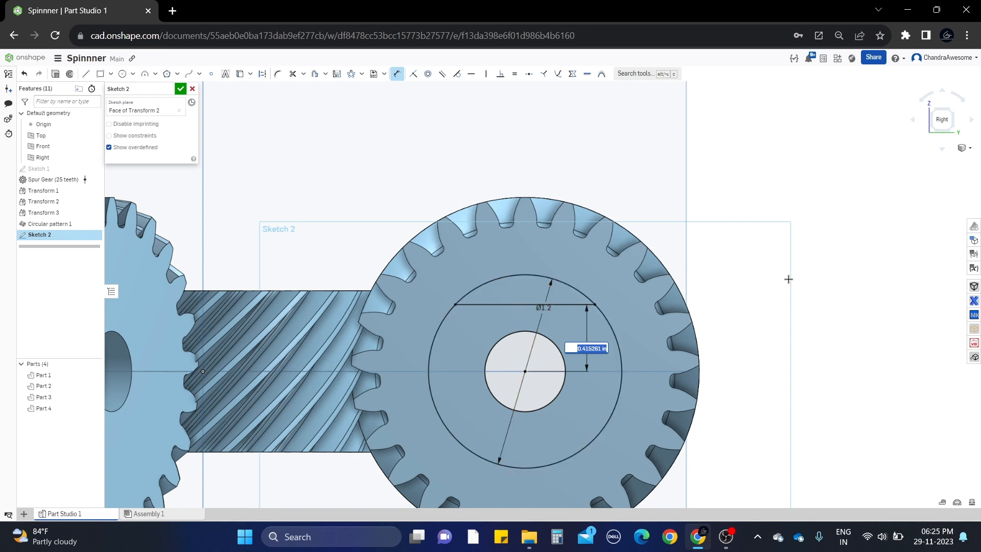
pyautogui.write('0.5')
pyautogui.press('Return')
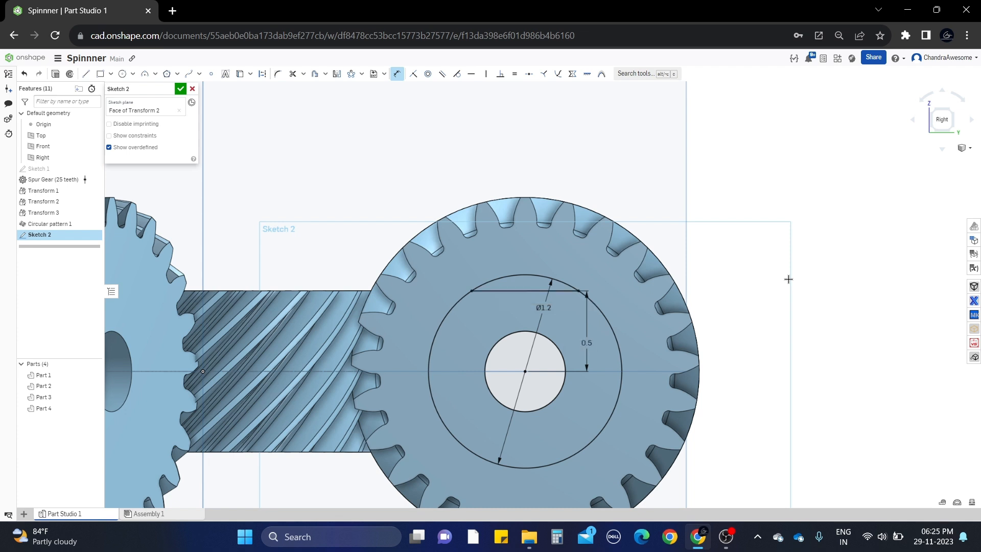
# Step: Try another value for the chord's distance from the circle's centre, and undo the change
pyautogui.doubleClick(587, 343)
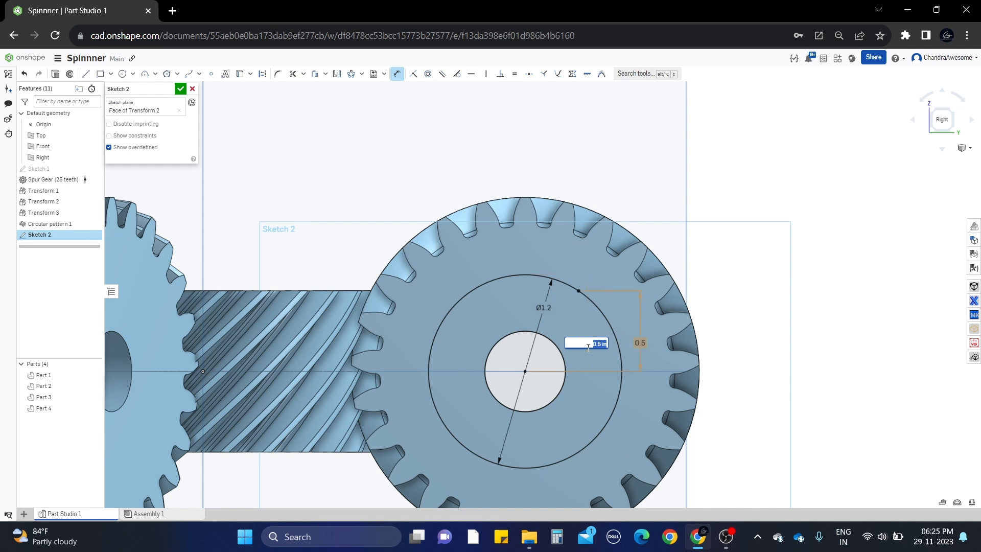
pyautogui.press('Return')
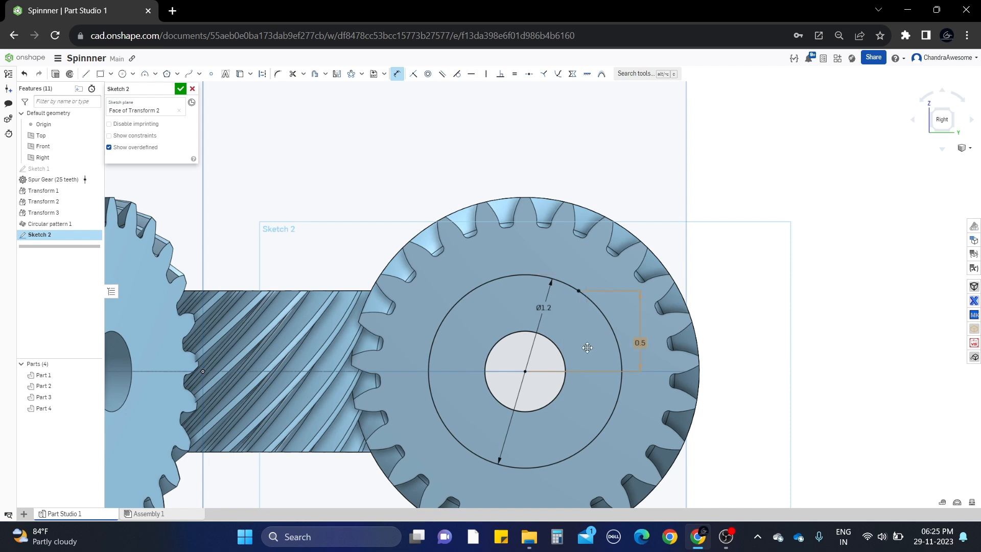
pyautogui.press('Escape')
pyautogui.hotkey('ctrl', 'z')
pyautogui.hotkey('ctrl', 'z')
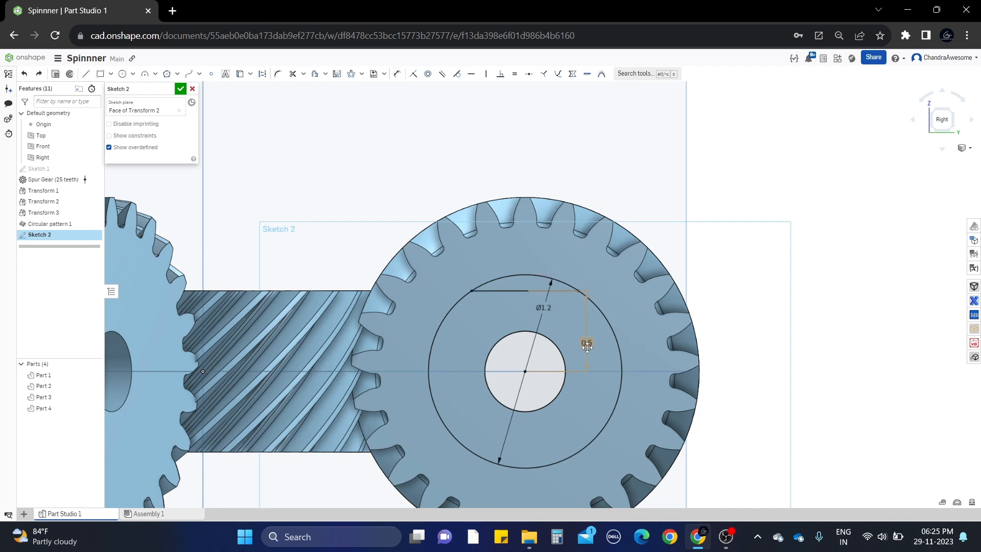
# Step: Set the chord's distance from the circle's centre to 0.6 in
pyautogui.doubleClick(587, 346)
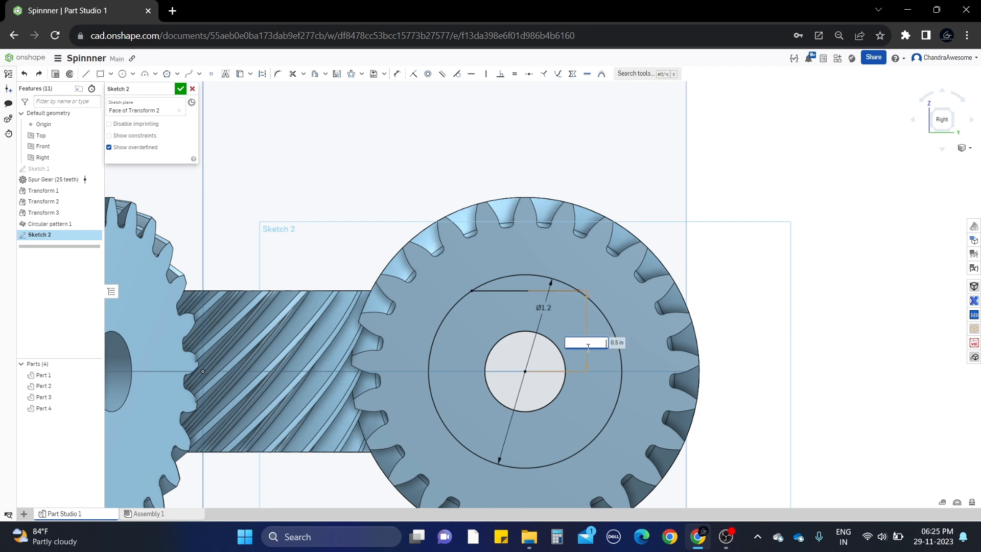
pyautogui.press('Return')
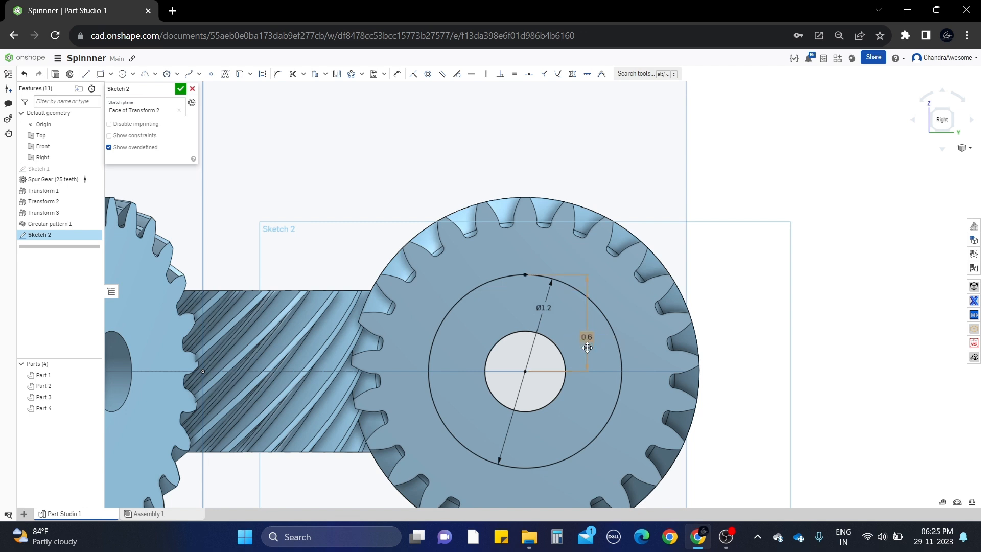
# Step: Undo the last dimension change, set the chord's distance from the circle's centre to 0.55 in, and finish the sketch
pyautogui.hotkey('ctrl', 'z')
pyautogui.doubleClick(587, 342)
pyautogui.write('0.55')
pyautogui.press('Return')
pyautogui.doubleClick(587, 342)
pyautogui.press('Return')
pyautogui.click(181, 89)
# Step: Extrude the chord-cut ring region on the outer gear's face 0.2 in as a new part
pyautogui.scroll(-3, 594, 289)
pyautogui.moveTo(591, 288)
pyautogui.mouseDown(button='right')
pyautogui.moveTo(578, 311)
pyautogui.moveTo(590, 314)
pyautogui.mouseUp(button='right')
pyautogui.click(596, 307)
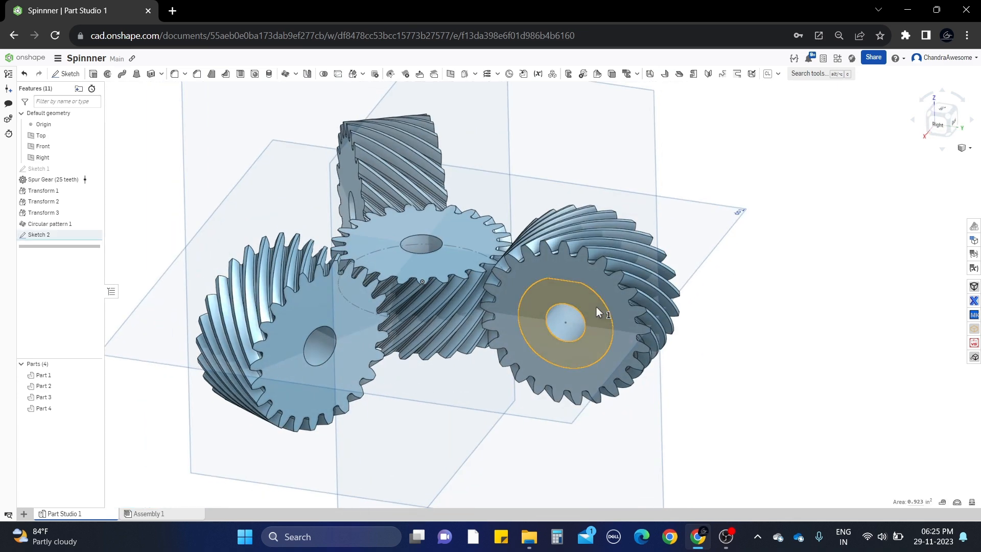
pyautogui.scroll(3, 596, 306)
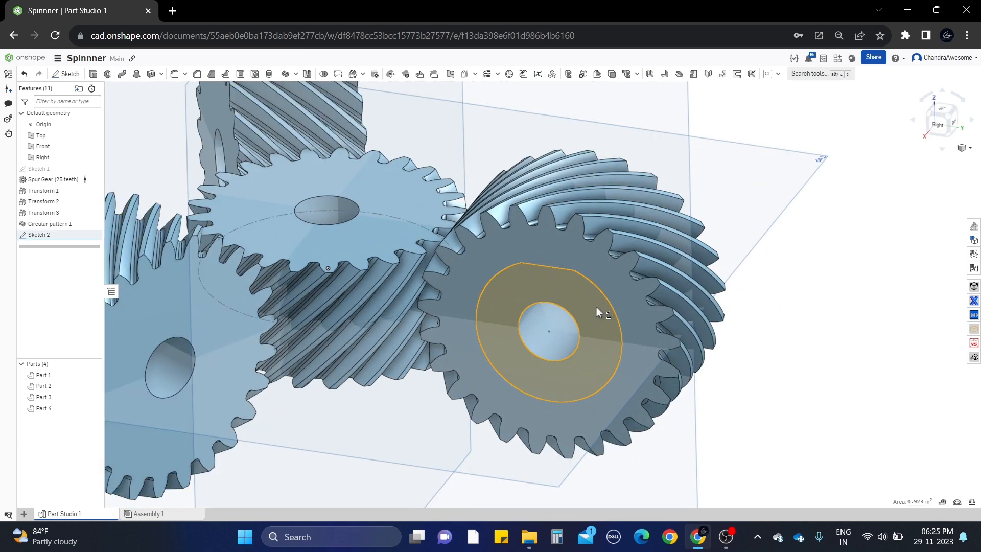
pyautogui.click(93, 73)
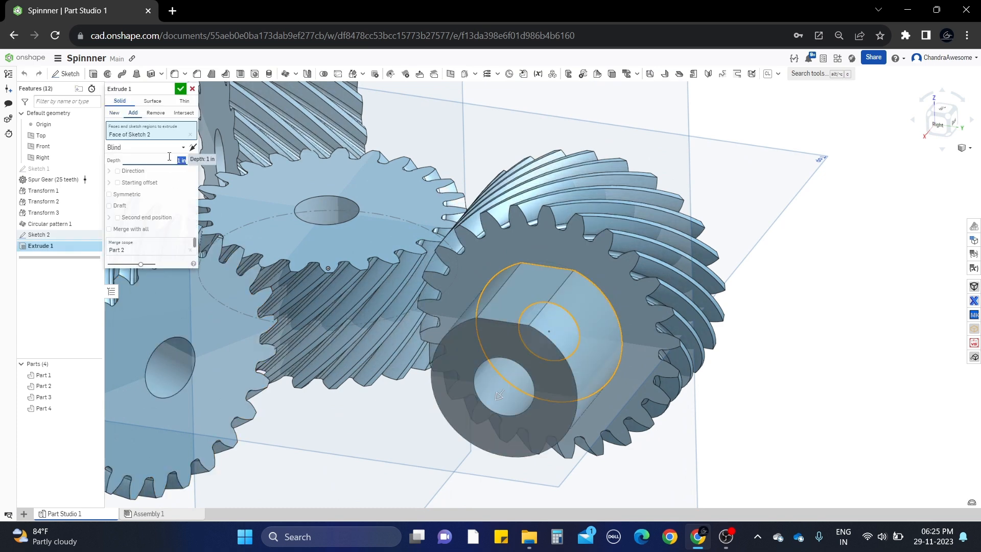
pyautogui.click(115, 113)
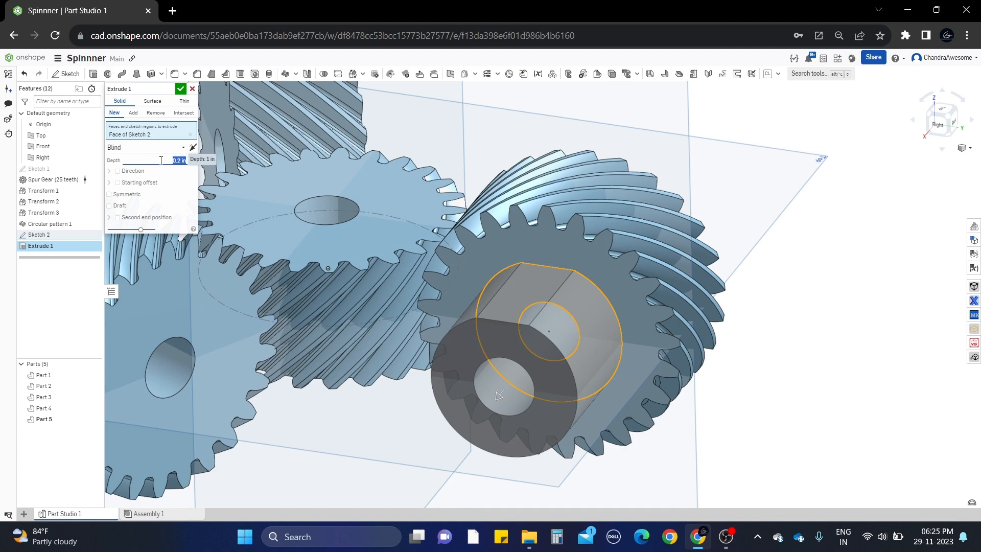
pyautogui.moveTo(811, 302); pyautogui.dragTo(782, 324, button='right')
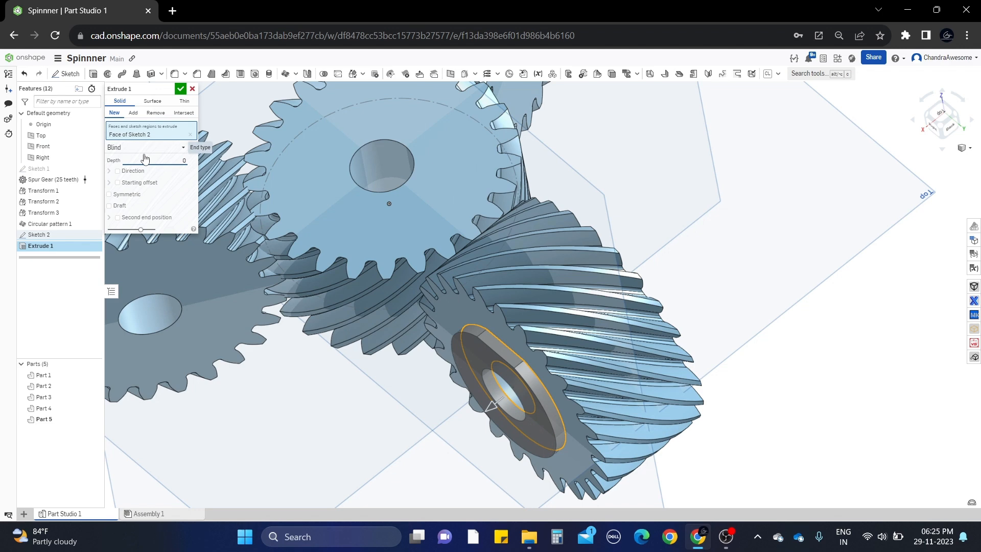
pyautogui.press('BackSpace')
pyautogui.write('2')
pyautogui.press('Return')
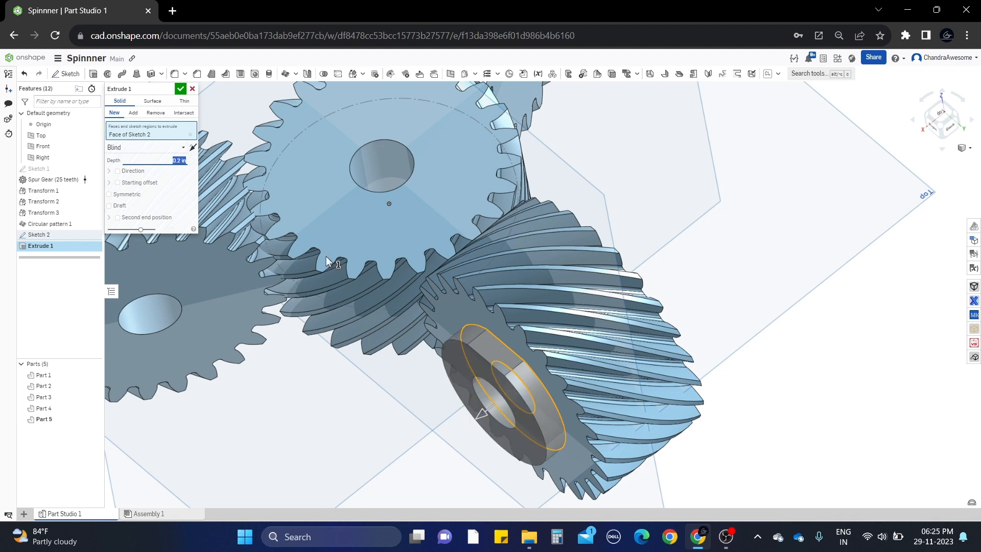
pyautogui.scroll(-2, 524, 306)
pyautogui.scroll(2, 520, 398)
pyautogui.moveTo(519, 403); pyautogui.dragTo(511, 327, button='right')
pyautogui.click(180, 89)
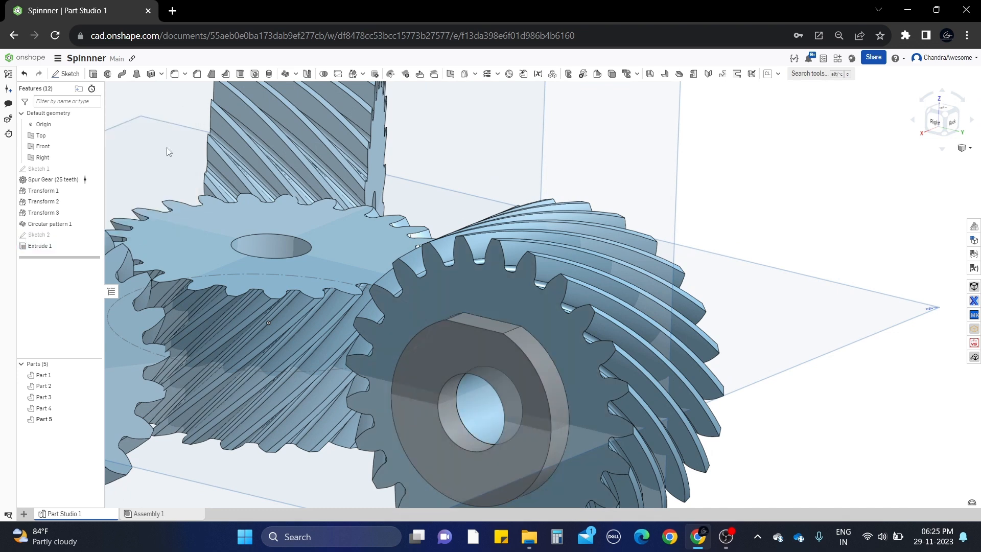
# Step: Edit the ring's extrusion to also include the sketch's inner bore circle region
pyautogui.click(477, 406)
pyautogui.scroll(-3, 477, 406)
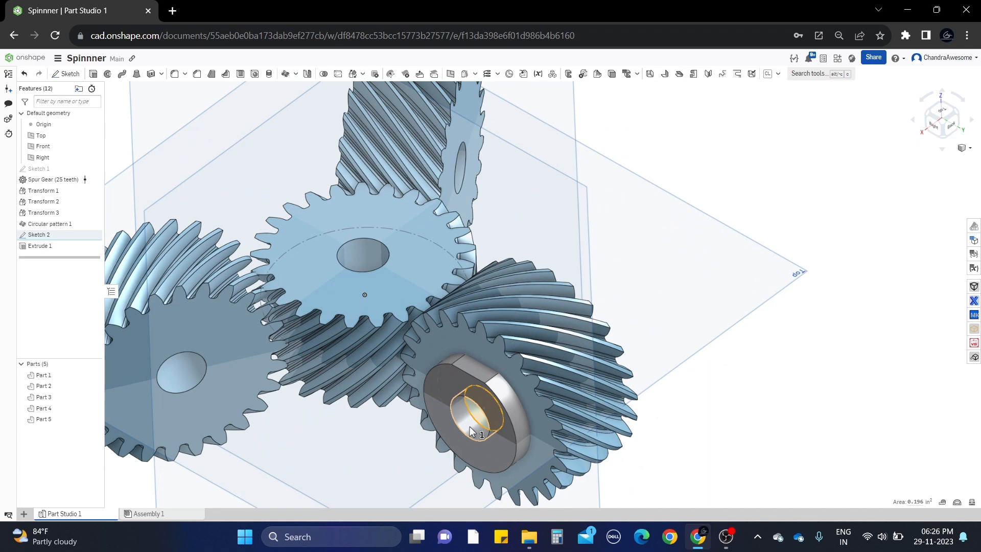
pyautogui.scroll(2, 473, 429)
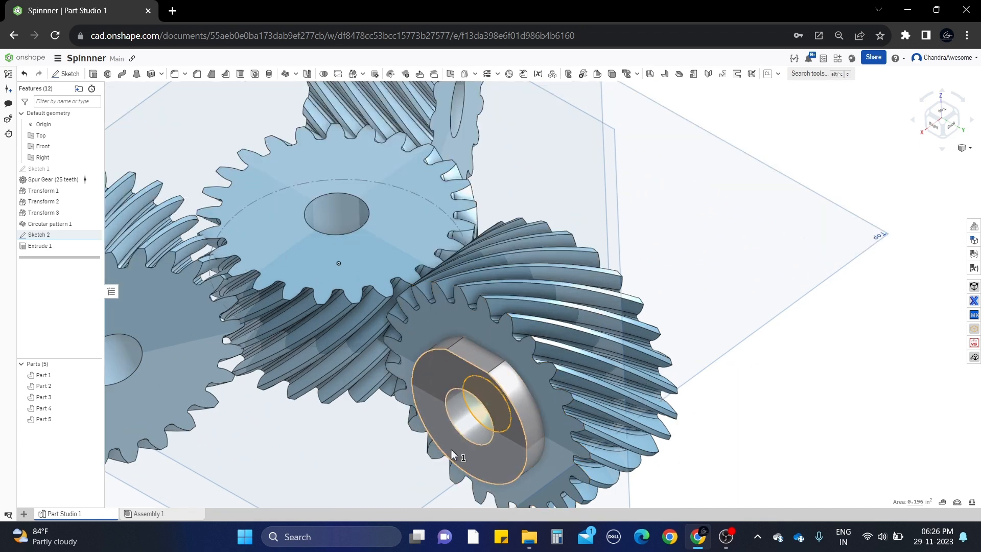
pyautogui.click(821, 403)
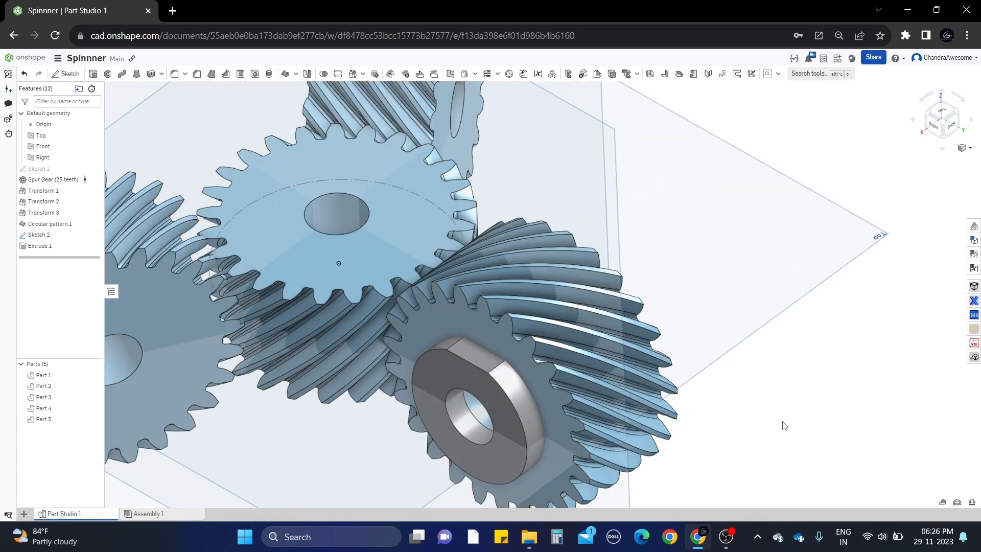
pyautogui.rightClick(72, 251)
pyautogui.click(89, 262)
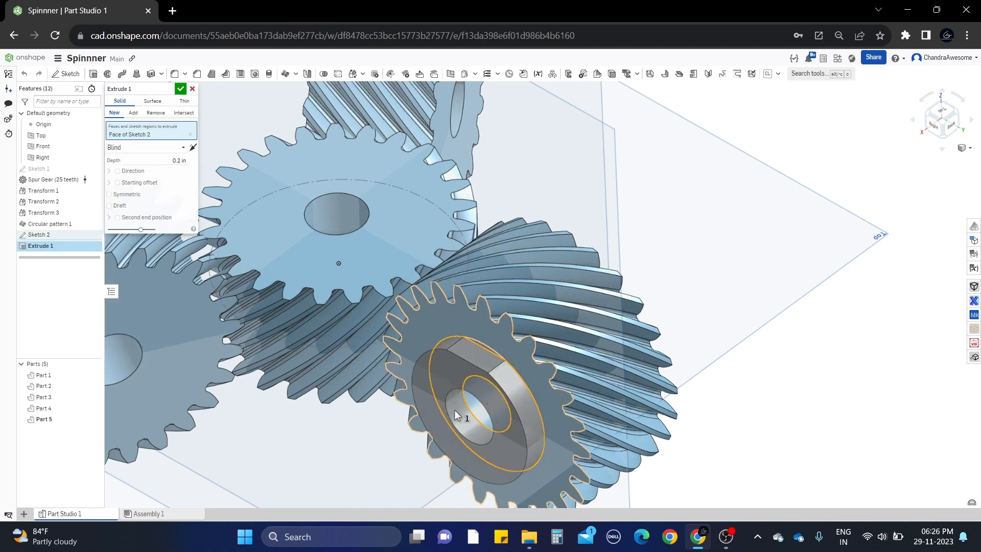
pyautogui.click(475, 412)
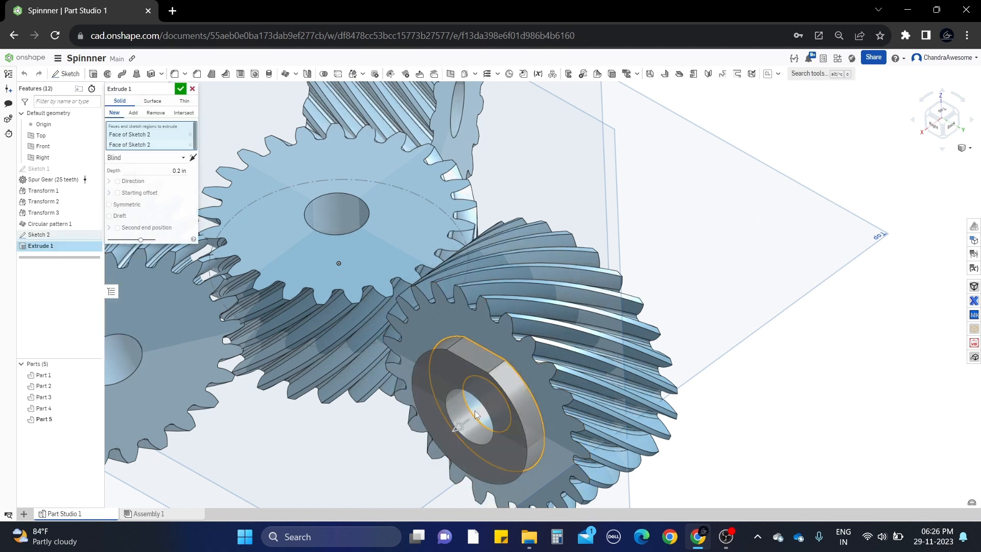
pyautogui.click(181, 90)
# Step: Extrude the sketch's bore circle and the adjoining cap face 1.1 in through the gear's bore as new bodies
pyautogui.moveTo(618, 349); pyautogui.dragTo(828, 375, button='right')
pyautogui.click(764, 361)
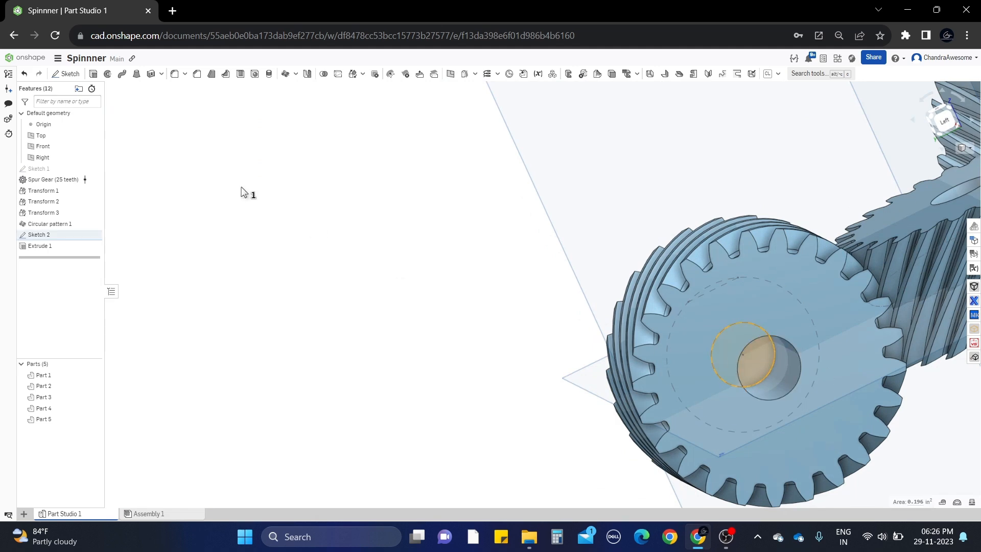
pyautogui.click(93, 74)
pyautogui.press('f')
pyautogui.moveTo(381, 347); pyautogui.dragTo(542, 353, button='right')
pyautogui.scroll(3, 542, 353)
pyautogui.click(486, 275)
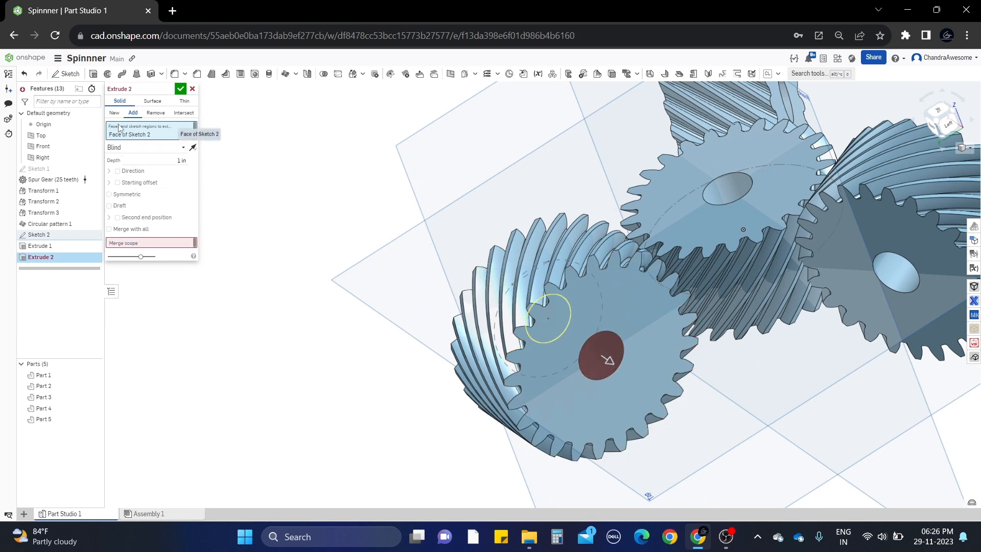
pyautogui.moveTo(423, 329); pyautogui.dragTo(692, 376, button='right')
pyautogui.click(616, 351)
pyautogui.moveTo(730, 413); pyautogui.dragTo(595, 370, button='right')
pyautogui.click(160, 170)
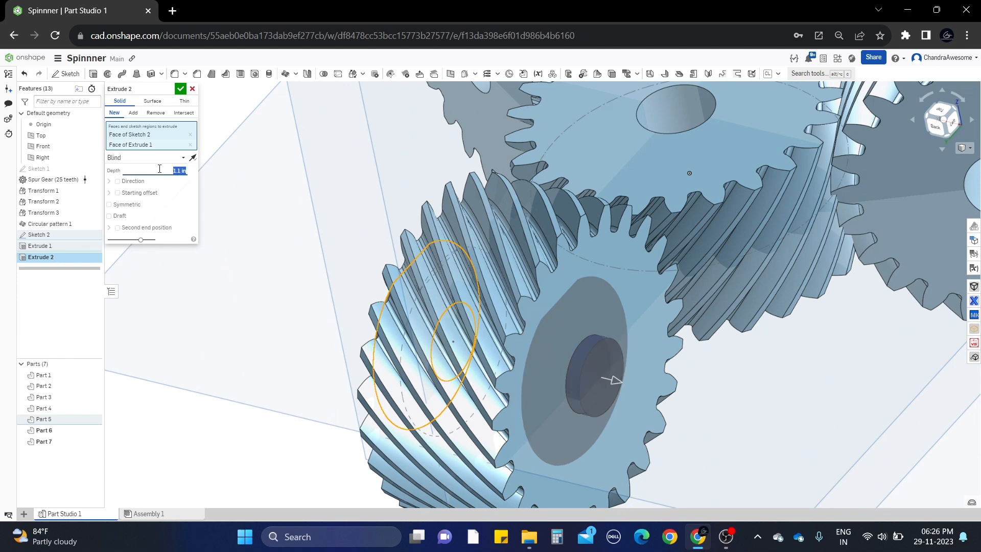
pyautogui.click(180, 90)
# Step: Edit the shaft extrusion to Add instead of New, with the chord-cut cap, Part 5, as merge scope
pyautogui.moveTo(334, 299); pyautogui.dragTo(267, 326, button='right')
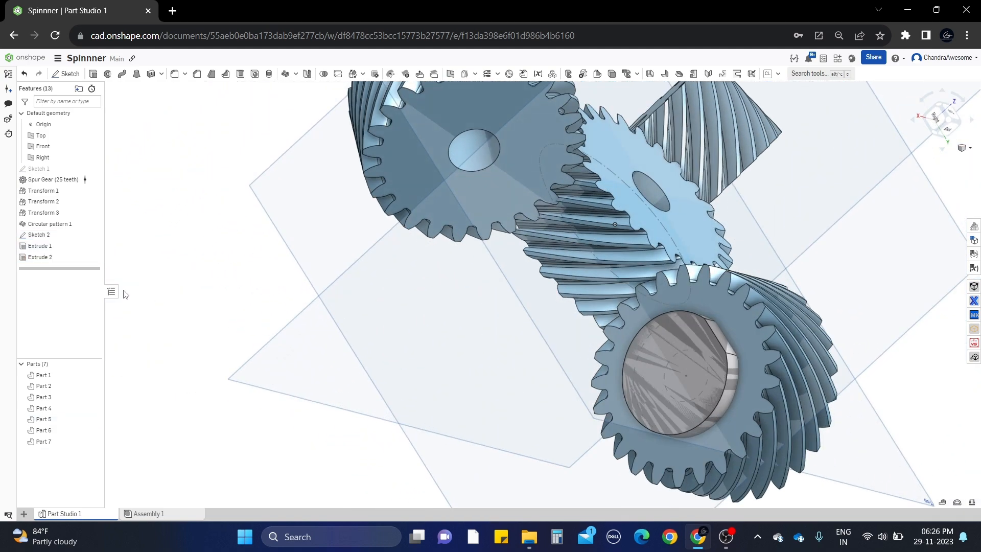
pyautogui.rightClick(68, 258)
pyautogui.click(98, 279)
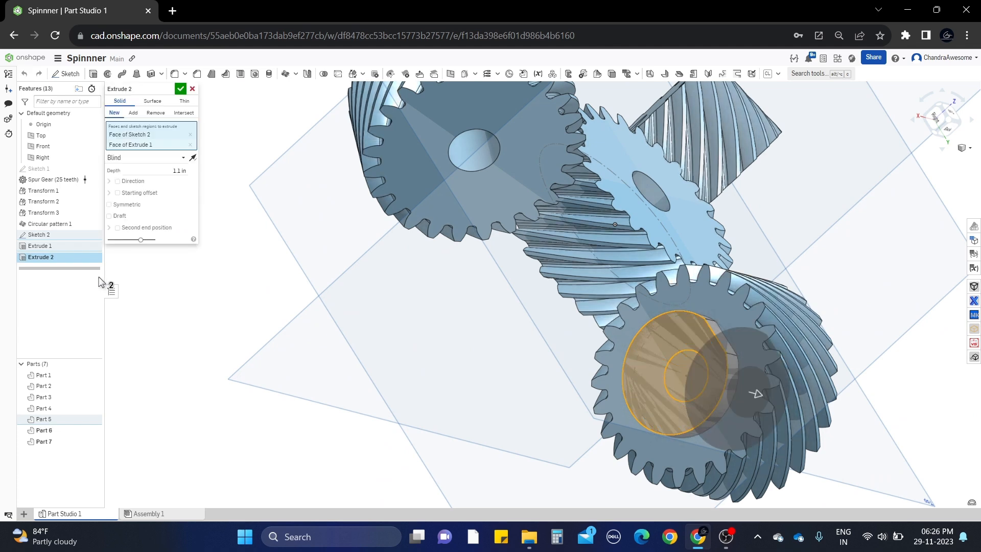
pyautogui.moveTo(225, 298); pyautogui.dragTo(212, 292, button='right')
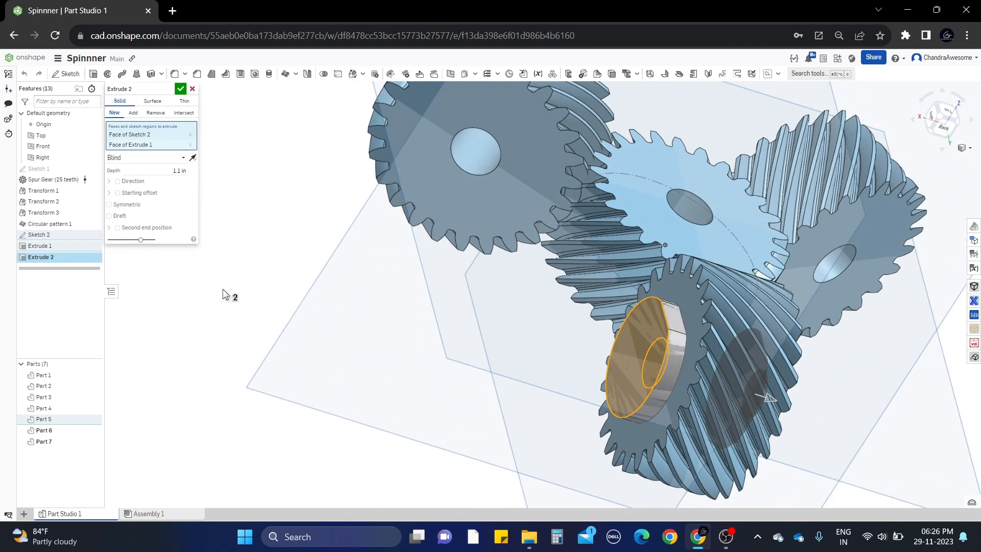
pyautogui.click(133, 113)
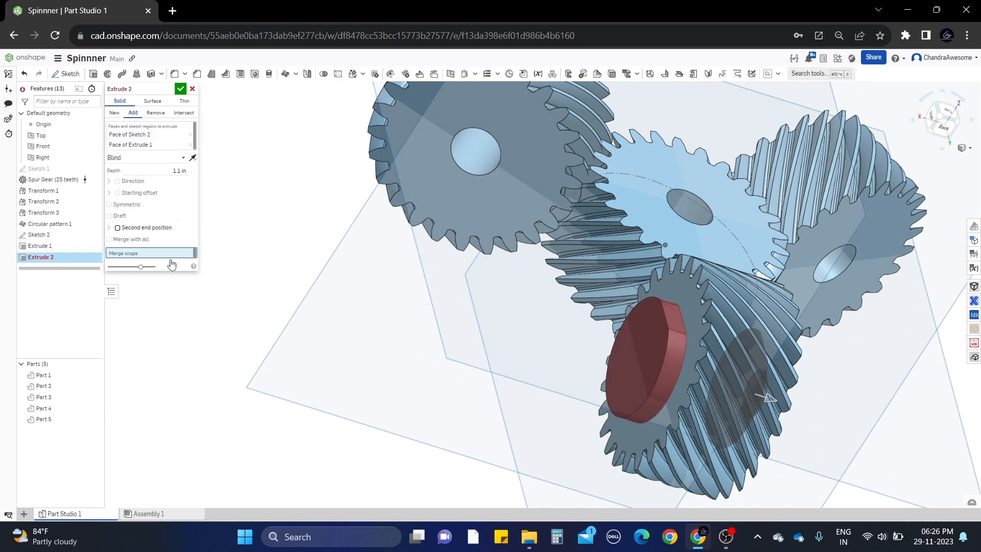
pyautogui.click(643, 338)
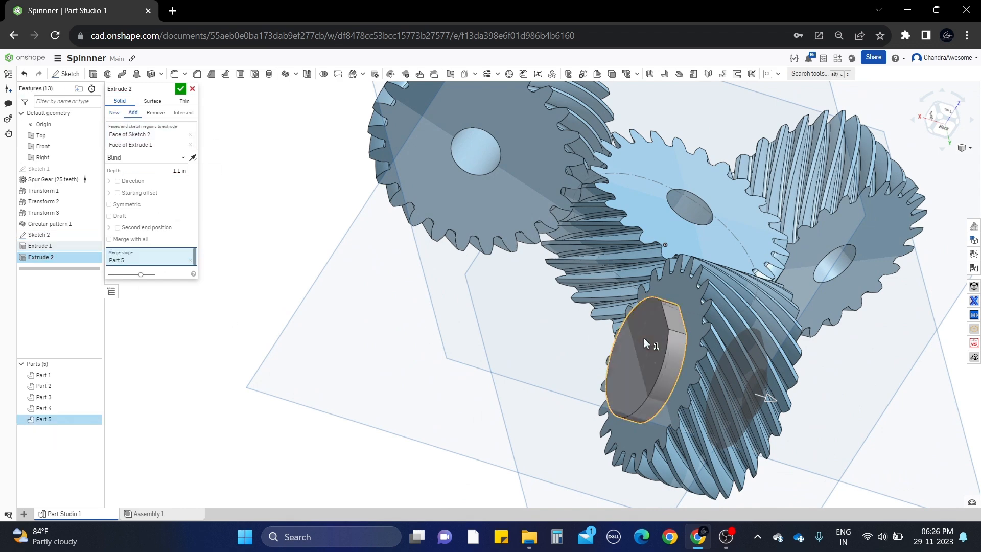
pyautogui.click(181, 89)
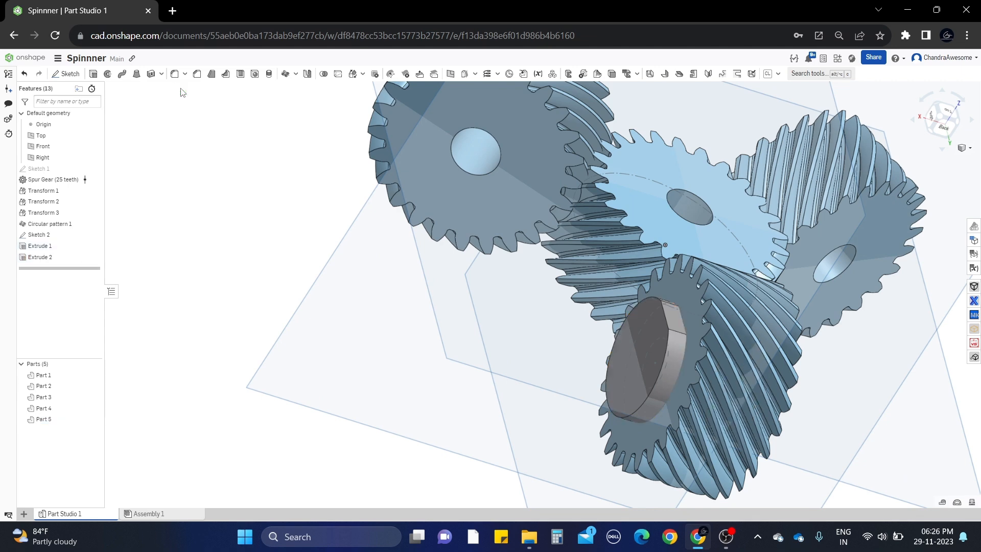
# Step: Create a sketch on the same gear's opposite face and project the cap's chord-cut outline and bore circle onto it
pyautogui.moveTo(715, 387); pyautogui.dragTo(701, 348, button='right')
pyautogui.press('f')
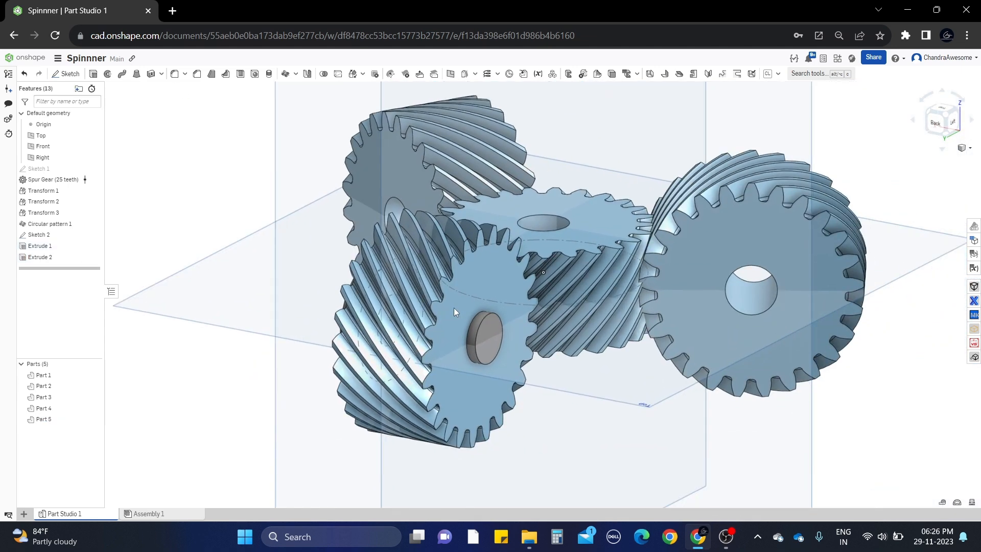
pyautogui.moveTo(476, 311); pyautogui.dragTo(450, 397, button='right')
pyautogui.scroll(2, 445, 394)
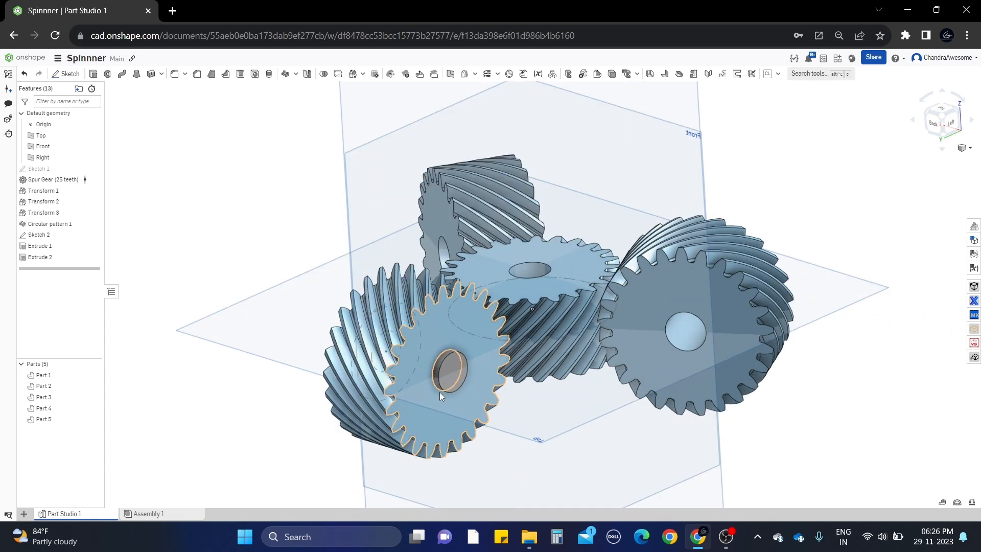
pyautogui.scroll(2, 339, 350)
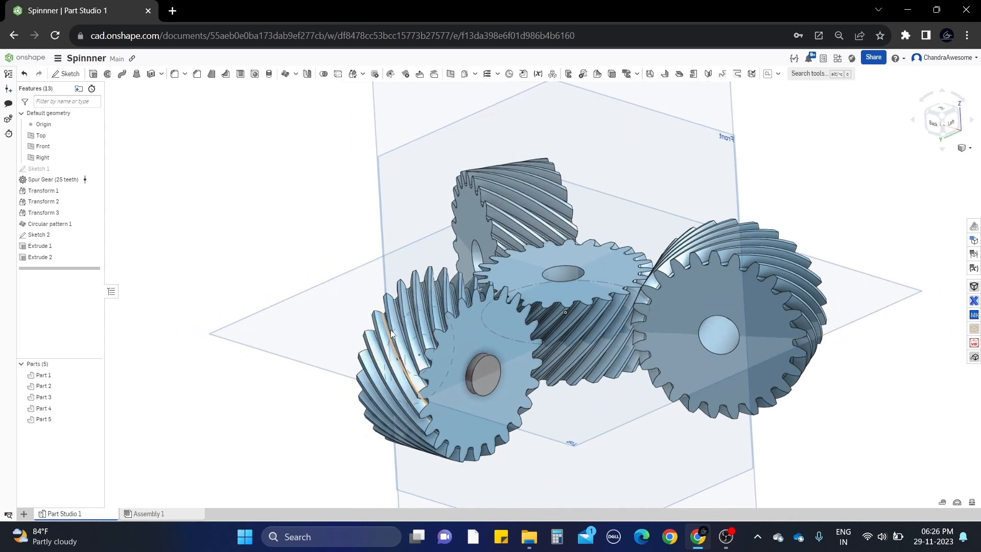
pyautogui.click(489, 421)
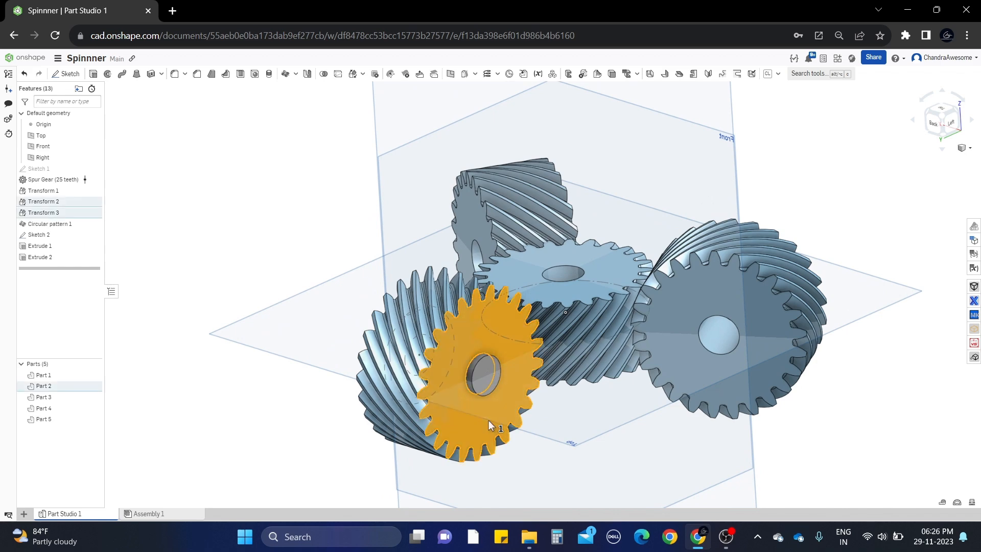
pyautogui.click(951, 125)
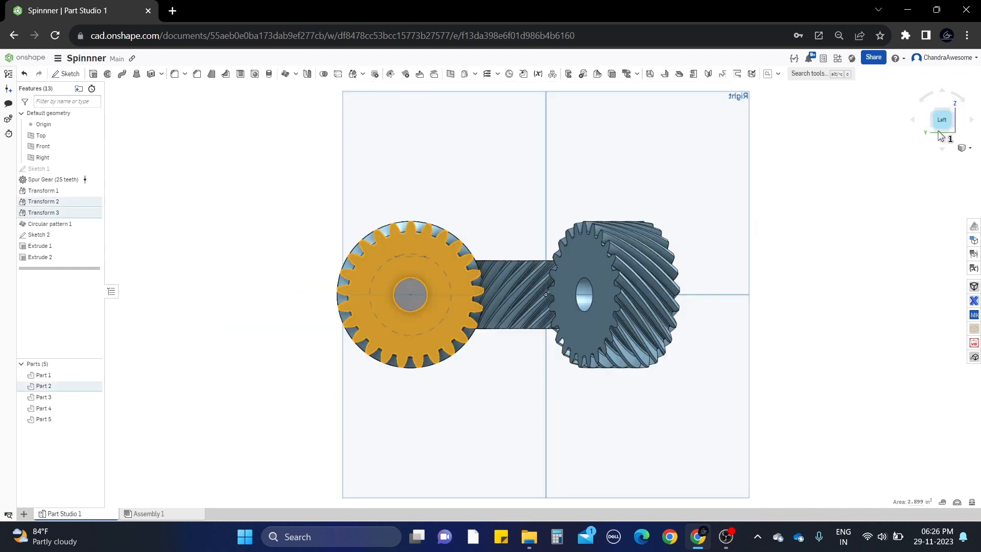
pyautogui.scroll(2, 409, 220)
pyautogui.click(68, 75)
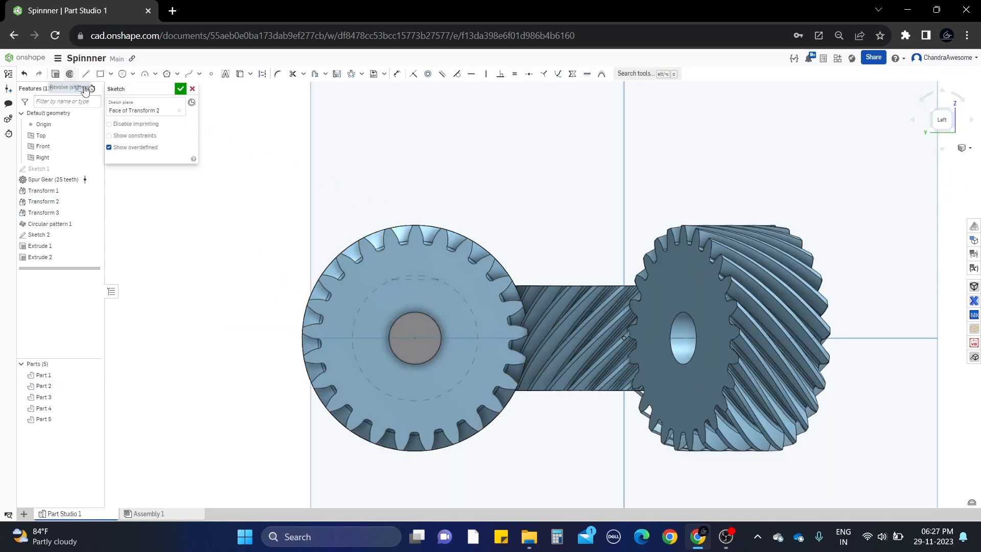
pyautogui.click(240, 78)
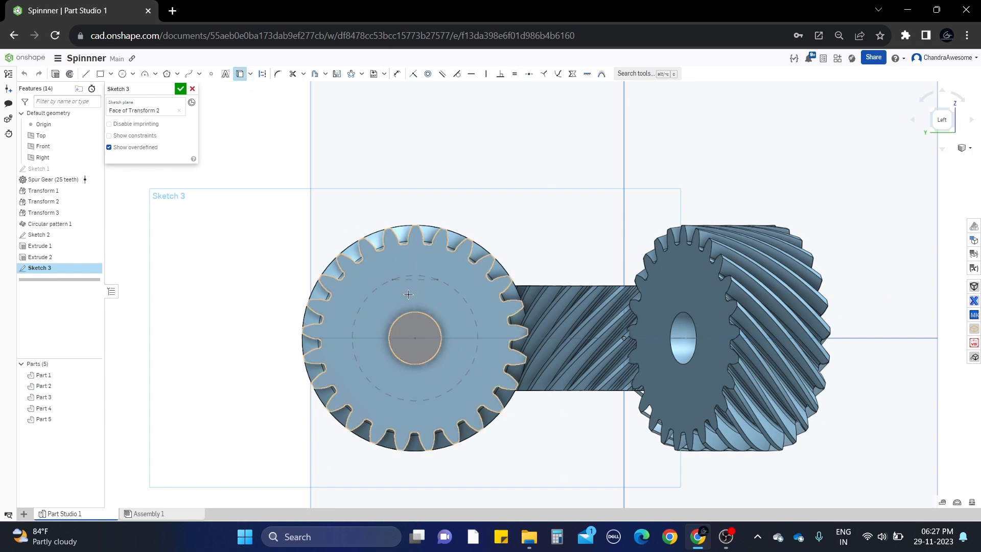
pyautogui.scroll(2, 409, 294)
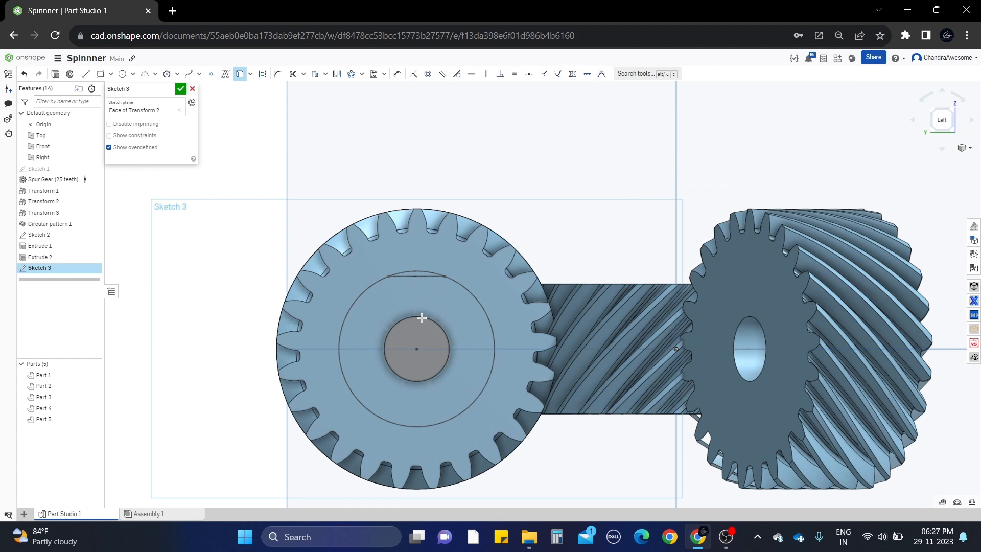
pyautogui.click(180, 89)
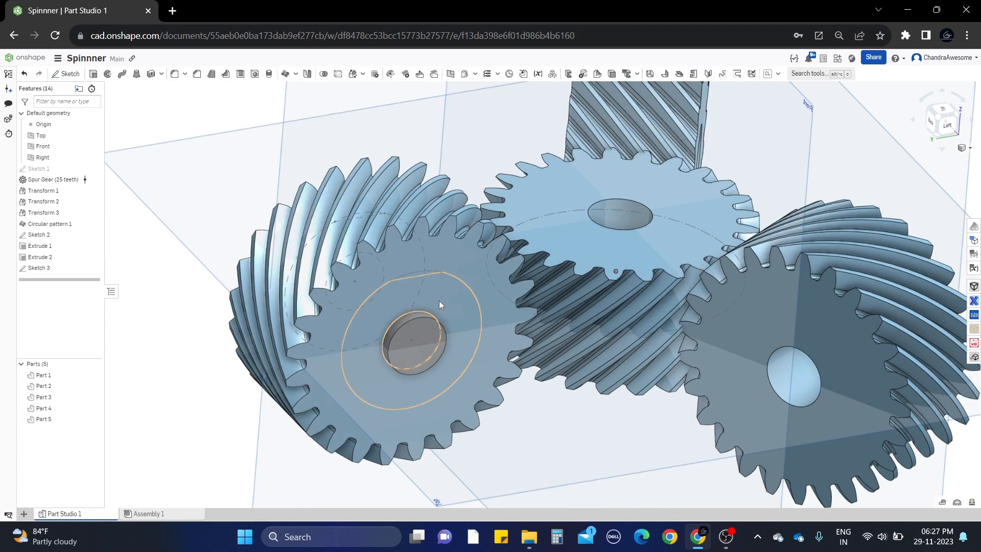
# Step: Extrude the projected chord-cut ring region 0.2 in outward from the gear's face as a new part
pyautogui.click(440, 302)
pyautogui.click(93, 73)
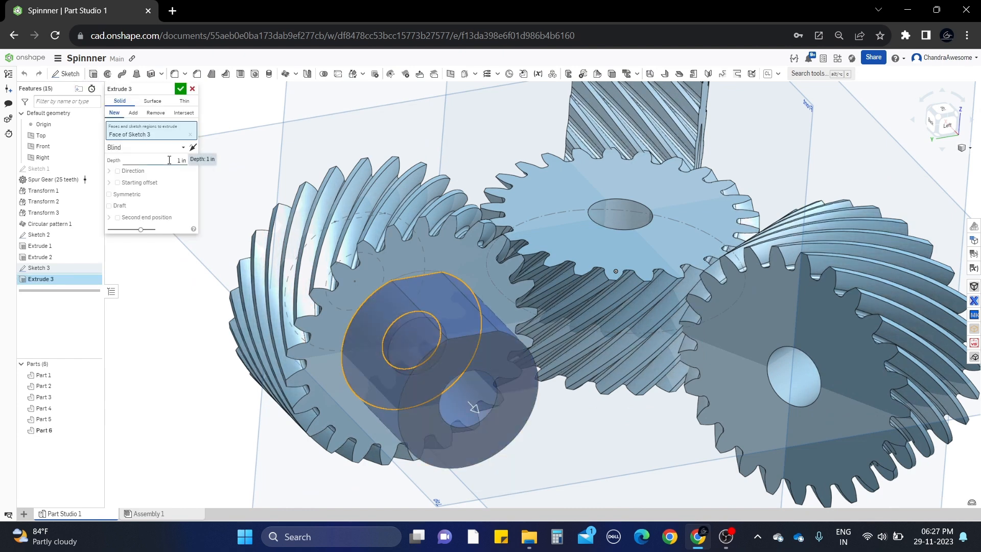
pyautogui.click(169, 160)
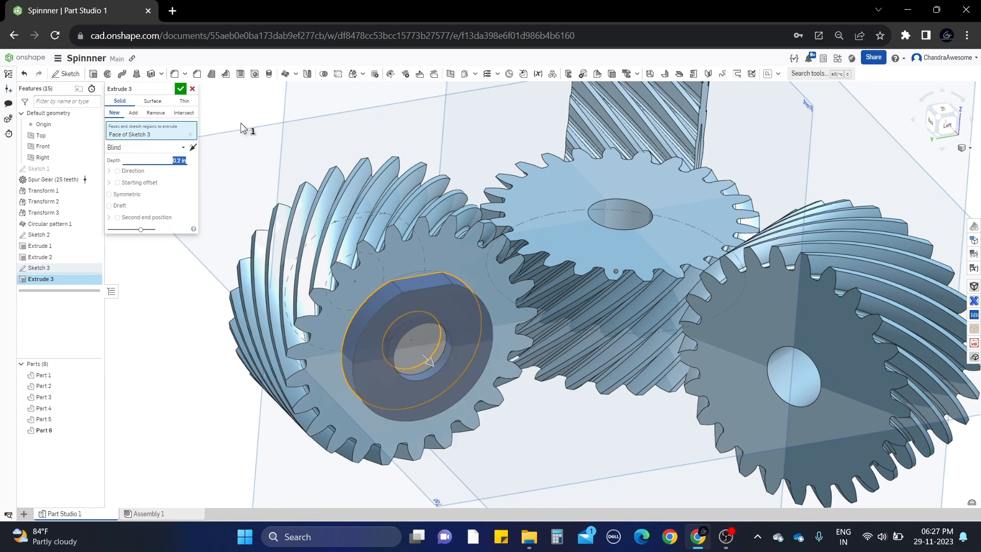
pyautogui.click(180, 89)
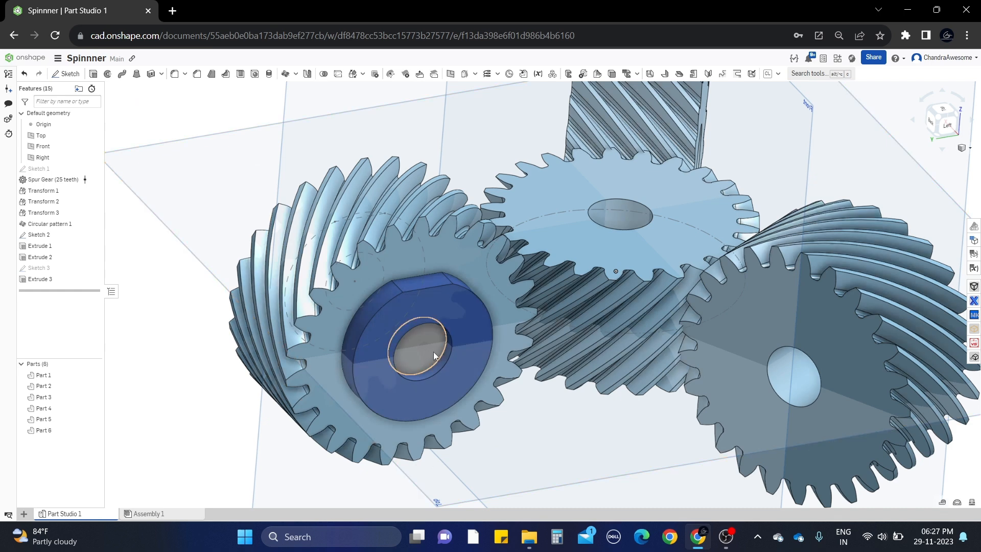
# Step: Edit the shaft extrusion through the outer gear's bore and set its depth to 1.2 in
pyautogui.rightClick(64, 257)
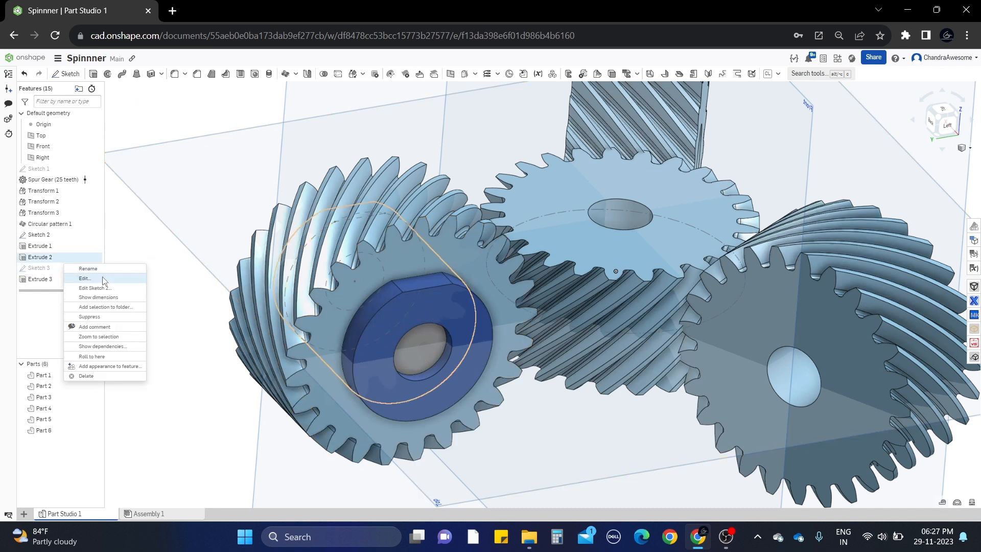
pyautogui.click(101, 278)
pyautogui.click(161, 169)
pyautogui.write('1.')
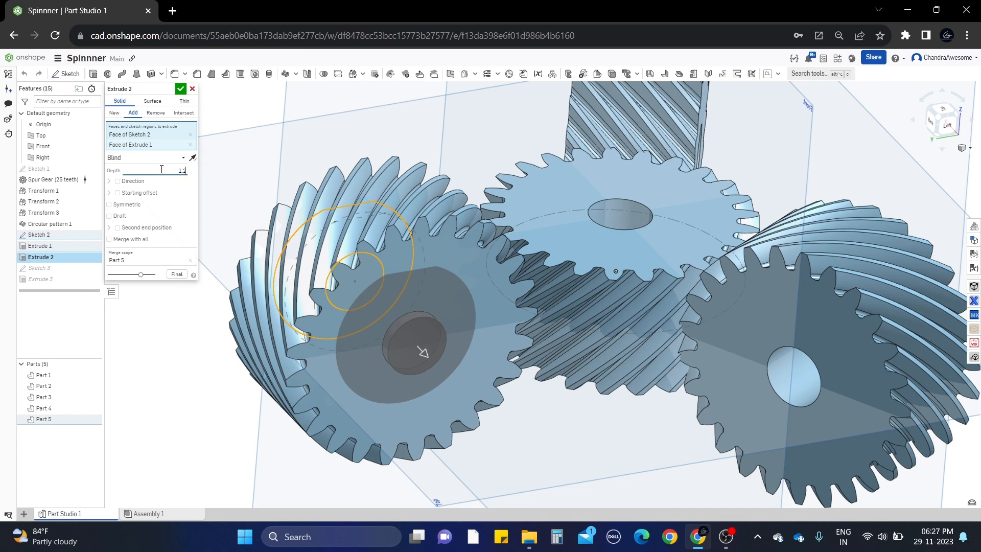
pyautogui.write('2')
pyautogui.press('Return')
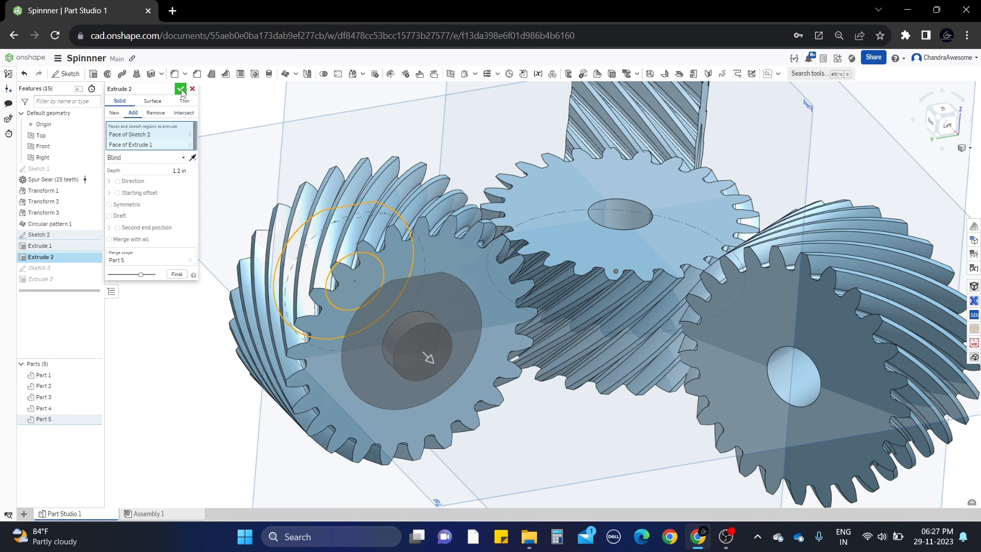
pyautogui.click(181, 90)
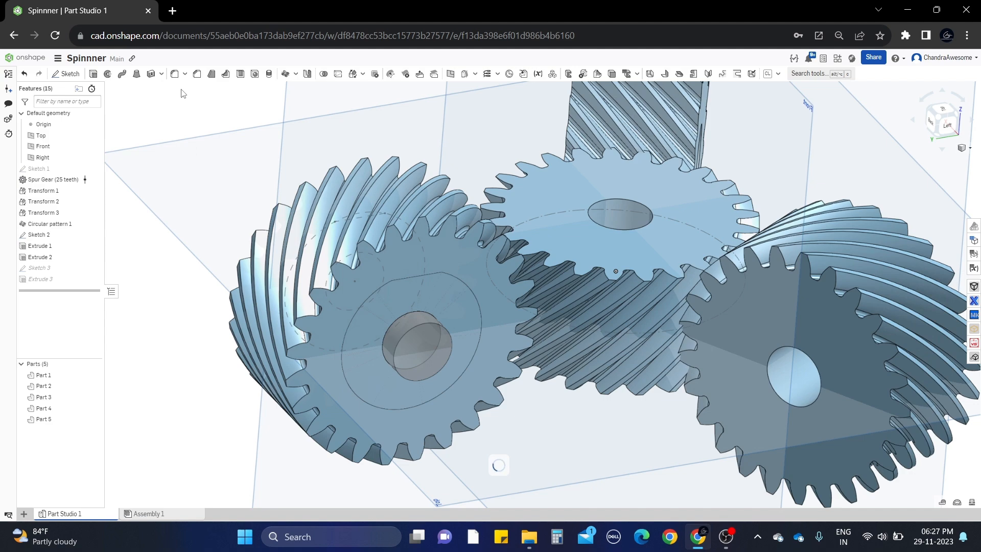
pyautogui.scroll(2, 452, 317)
pyautogui.scroll(-5, 453, 316)
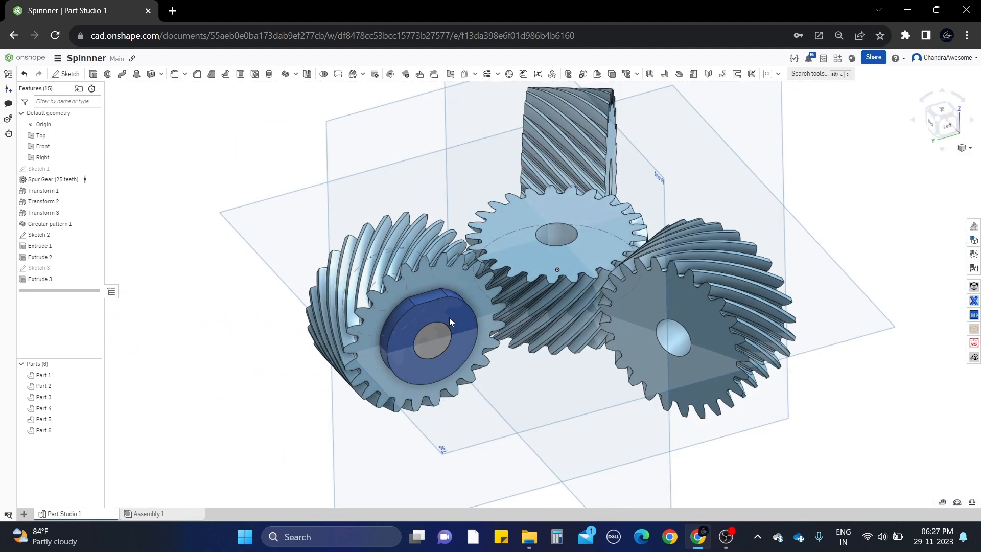
# Step: Set up a transform by mate connectors for the outer gear's ring cap, Part 6, and the cap with shaft, Part 5
pyautogui.click(949, 126)
pyautogui.moveTo(389, 256); pyautogui.dragTo(415, 309, button='right')
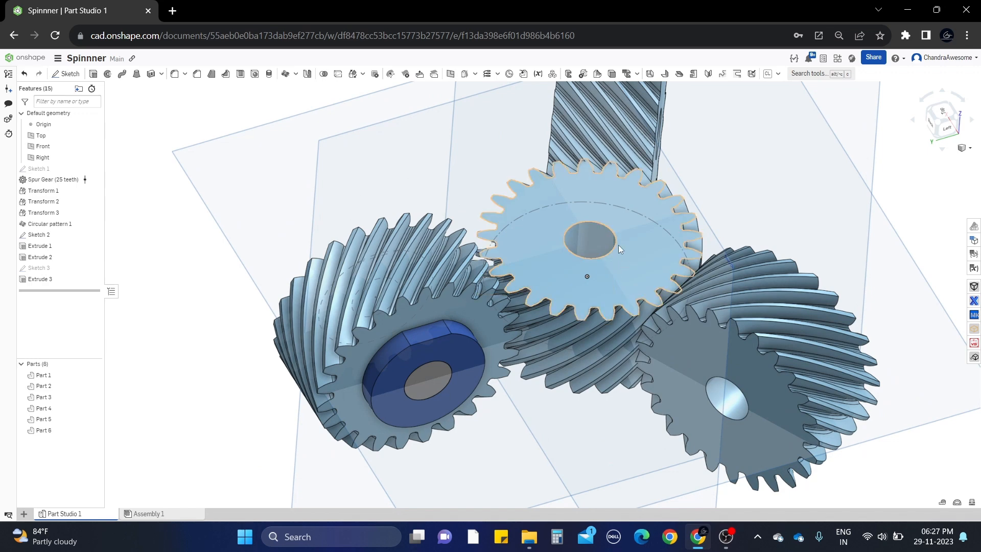
pyautogui.moveTo(358, 230); pyautogui.dragTo(353, 193, button='middle')
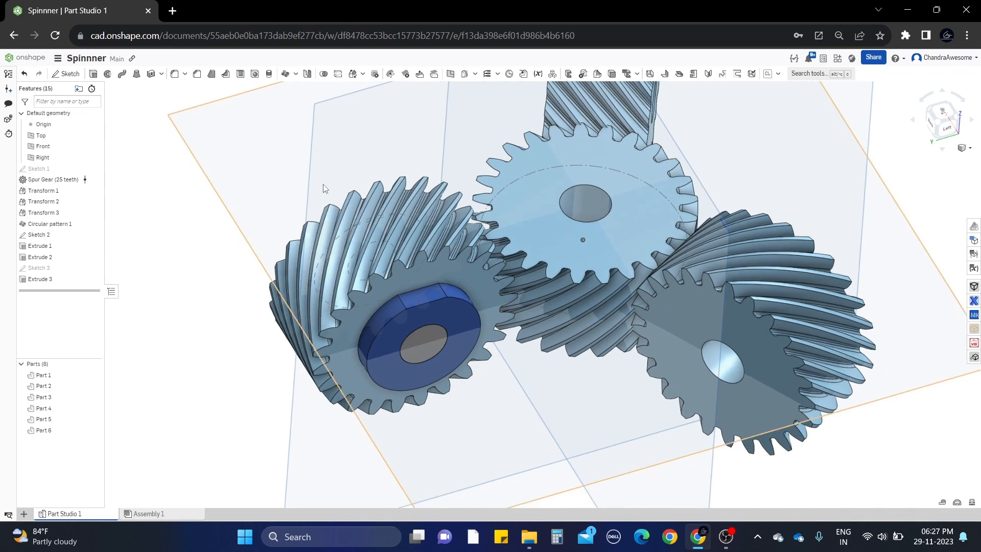
pyautogui.click(353, 74)
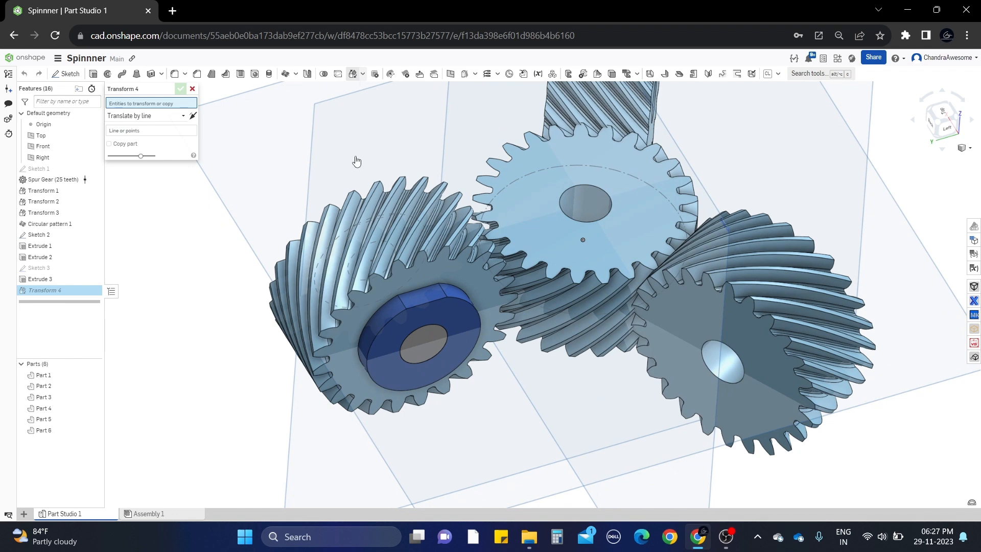
pyautogui.click(382, 336)
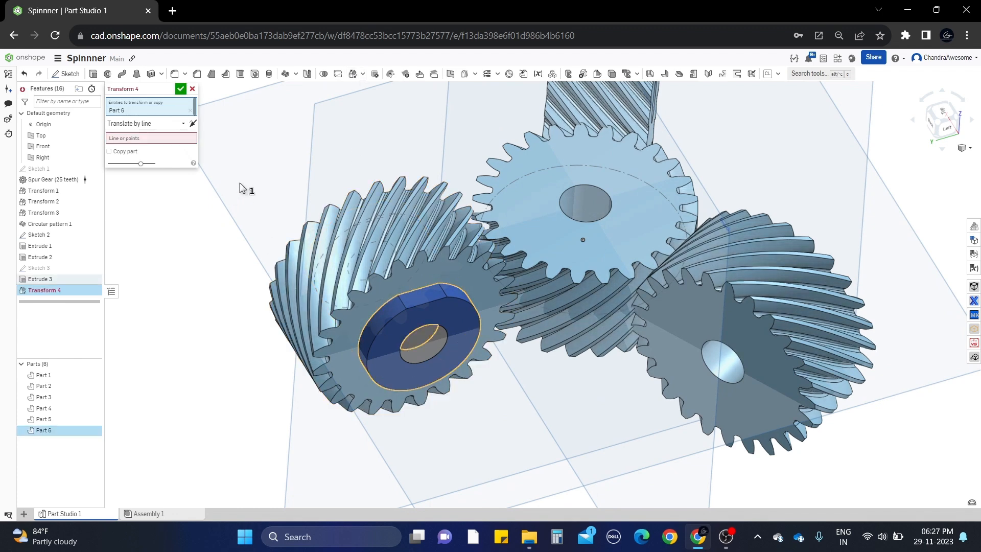
pyautogui.moveTo(246, 190); pyautogui.dragTo(290, 218, button='right')
pyautogui.click(379, 305)
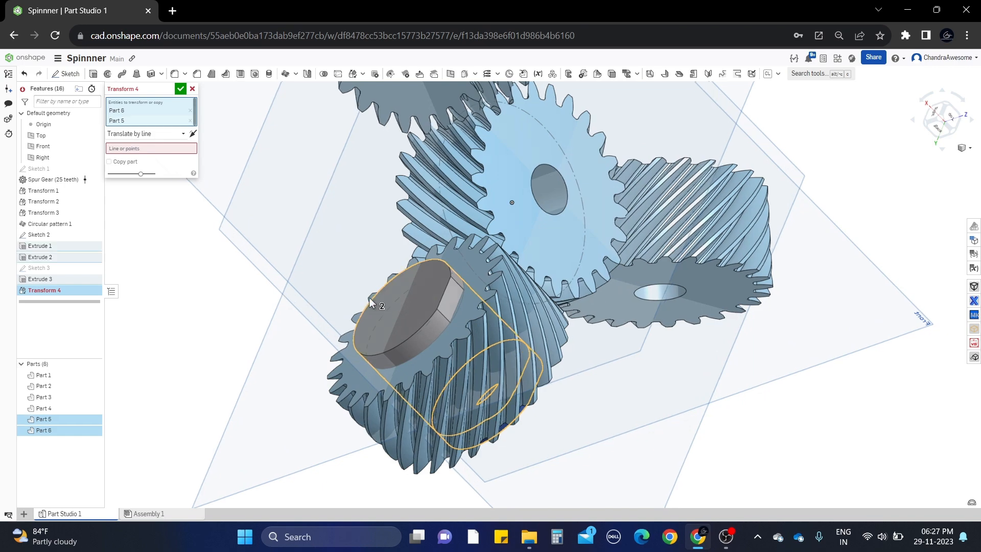
pyautogui.moveTo(373, 299); pyautogui.dragTo(346, 279, button='right')
pyautogui.click(169, 134)
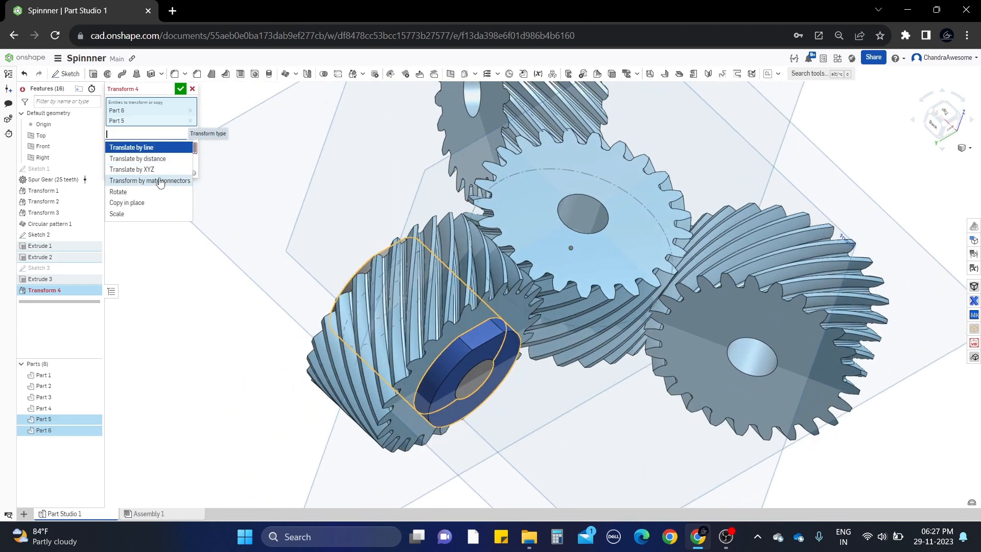
pyautogui.click(160, 181)
# Step: Define the transform from the centre of the ring cap's gear-side edge to the centre of the central gear's bore
pyautogui.moveTo(164, 341); pyautogui.dragTo(148, 335, button='right')
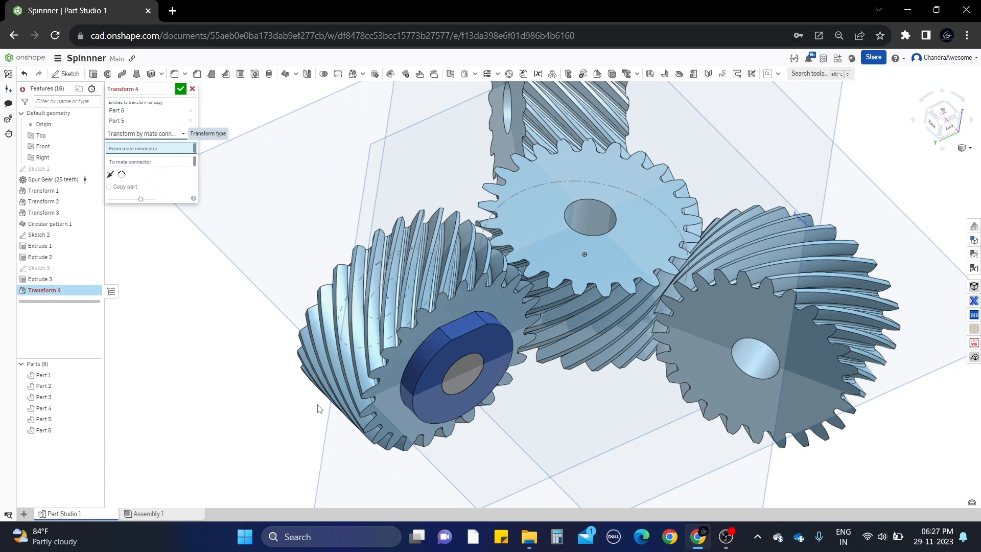
pyautogui.scroll(2, 491, 370)
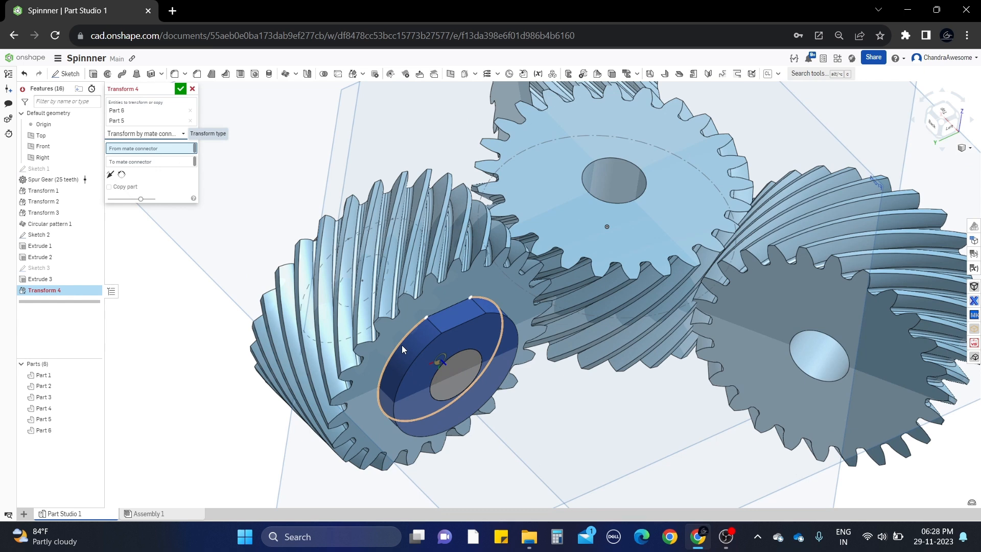
pyautogui.click(402, 345)
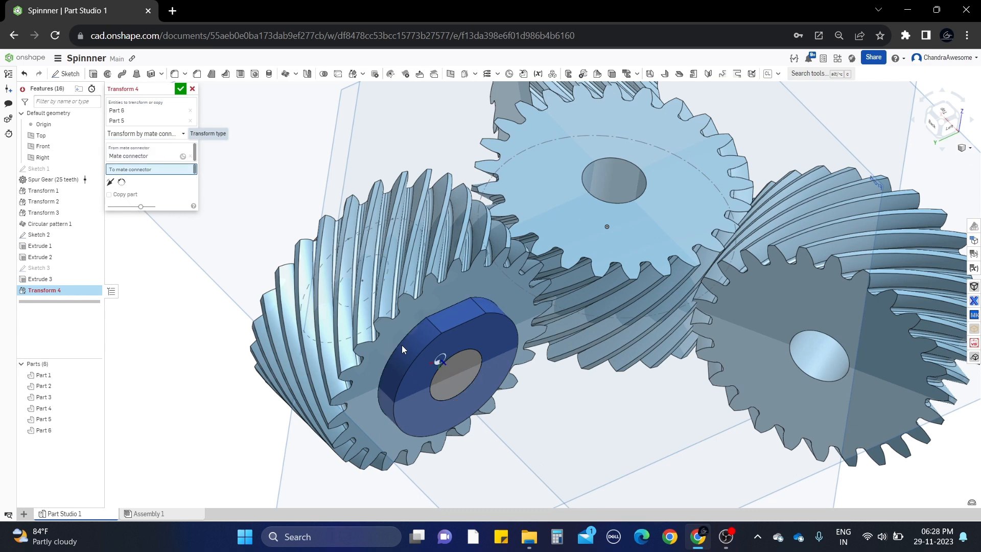
pyautogui.click(624, 201)
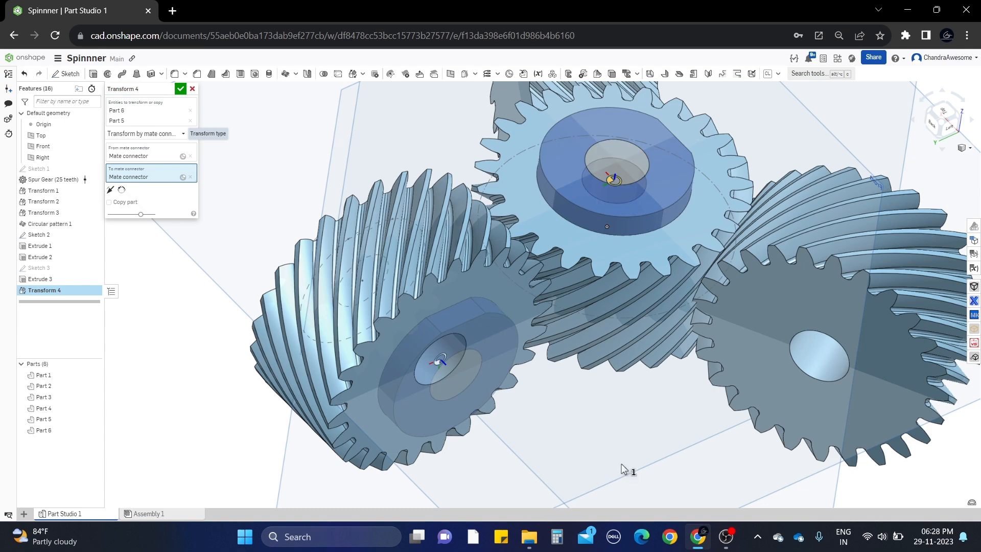
pyautogui.scroll(-2, 621, 463)
pyautogui.moveTo(600, 461); pyautogui.dragTo(707, 449, button='right')
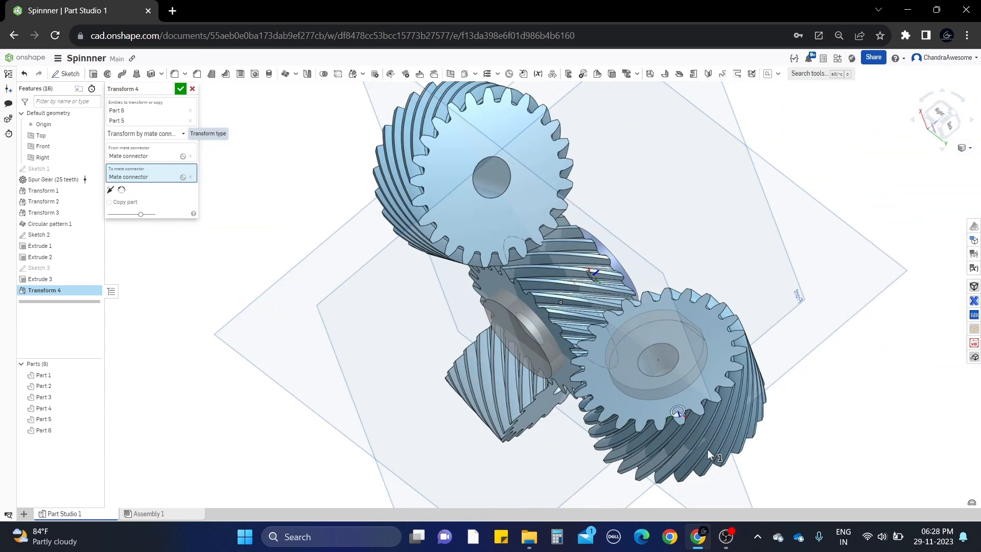
# Step: Make the transform copy the cap and shaft parts instead of moving them, and accept it
pyautogui.click(109, 203)
pyautogui.moveTo(259, 258); pyautogui.dragTo(302, 376, button='right')
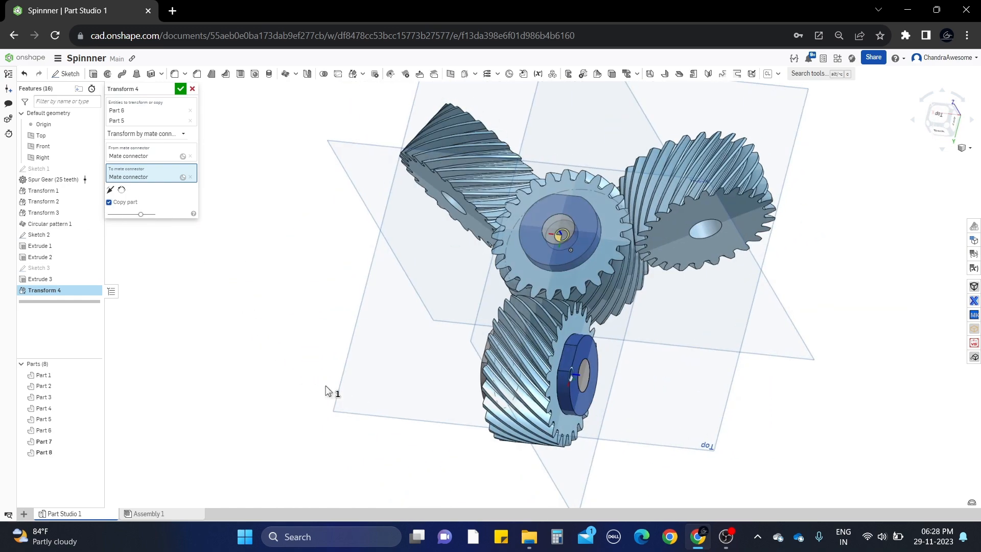
pyautogui.moveTo(749, 369); pyautogui.dragTo(266, 158, button='right')
pyautogui.click(175, 91)
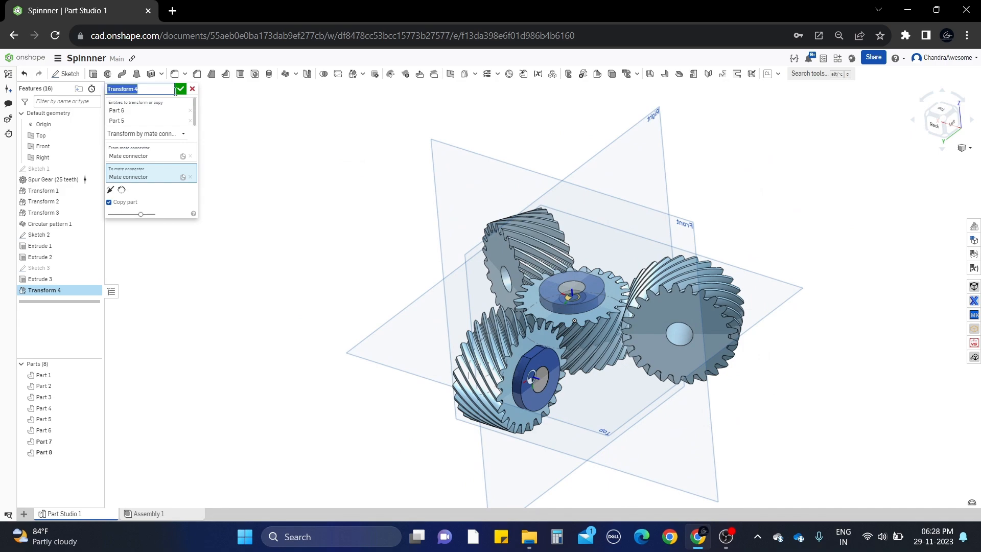
pyautogui.click(180, 90)
# Step: Rotate the outer gear's ring cap, Part 6, by 45 deg in the reversed direction about the shaft end's circular edge
pyautogui.scroll(5, 562, 366)
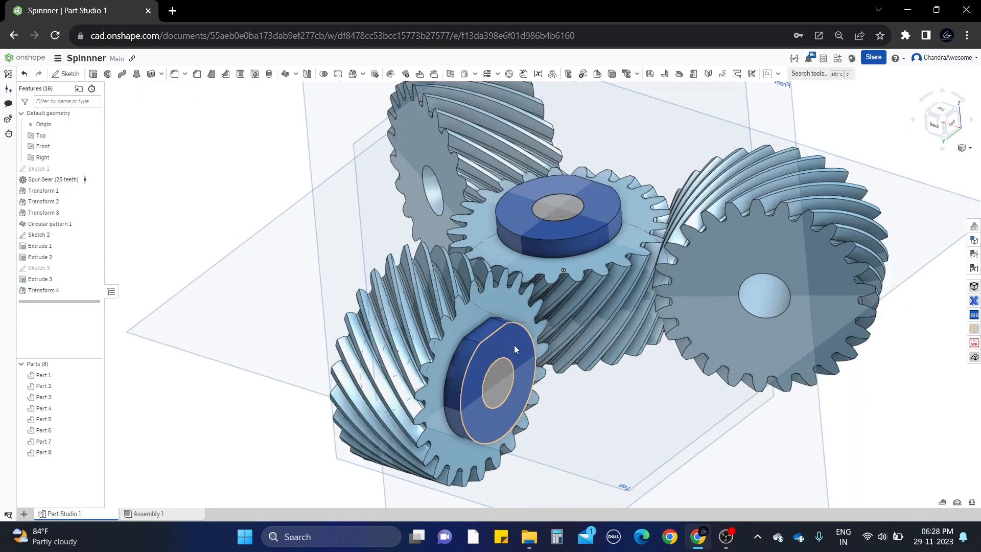
pyautogui.moveTo(497, 306)
pyautogui.mouseDown(button='right')
pyautogui.moveTo(489, 341)
pyautogui.moveTo(550, 316)
pyautogui.moveTo(494, 302)
pyautogui.mouseUp(button='right')
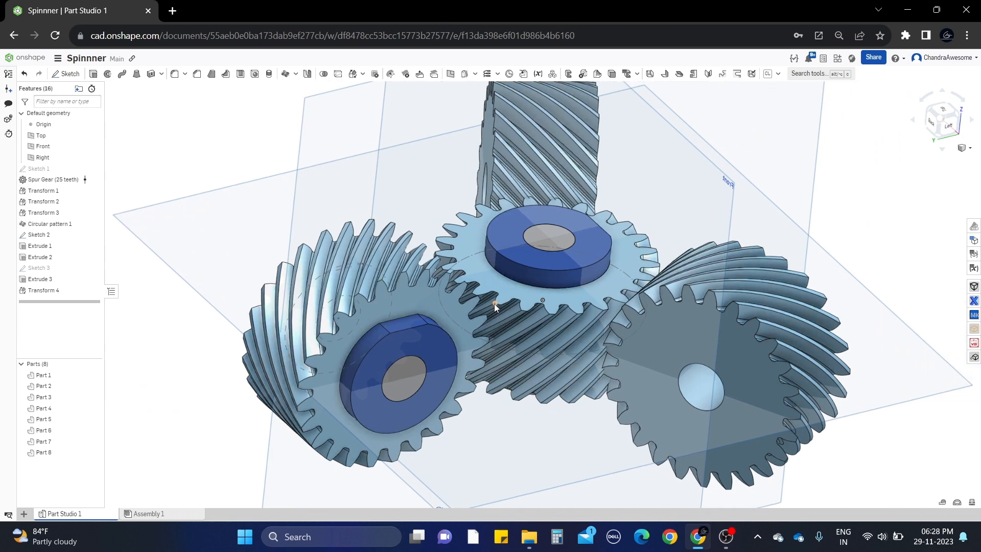
pyautogui.moveTo(422, 308); pyautogui.dragTo(335, 296, button='right')
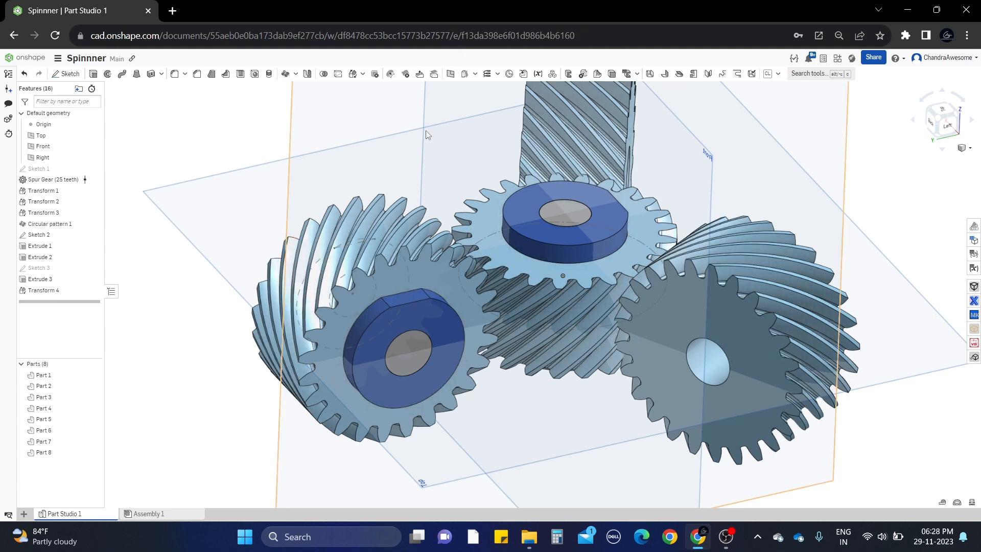
pyautogui.click(353, 73)
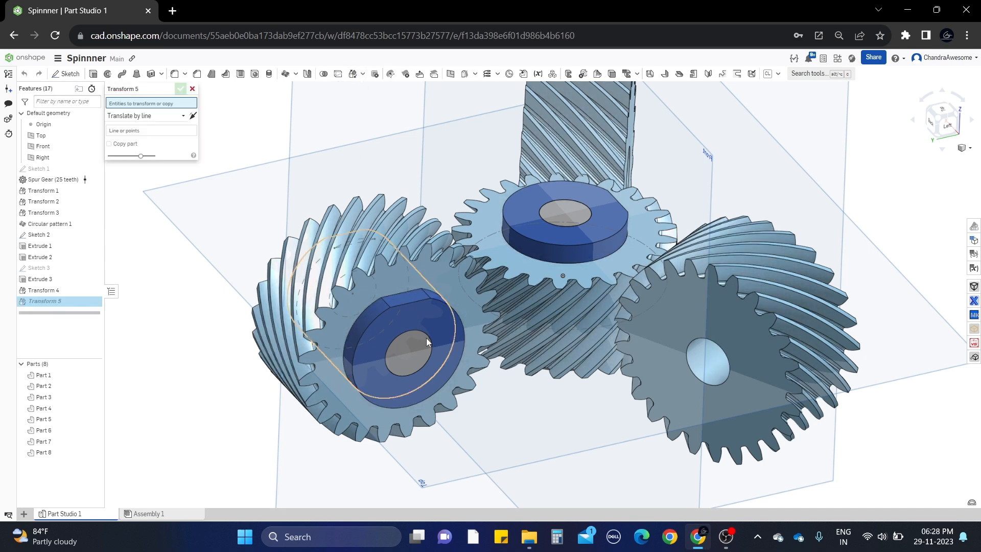
pyautogui.click(427, 317)
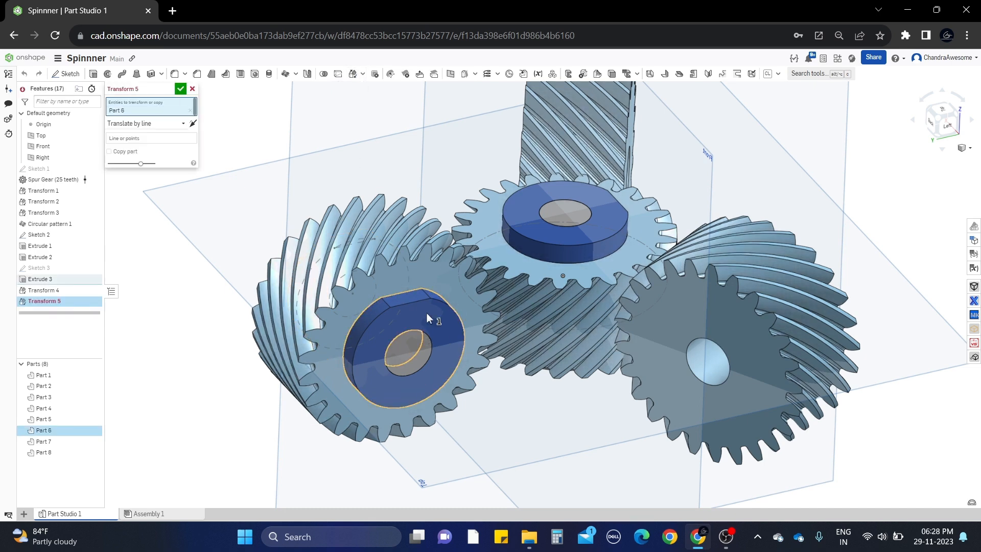
pyautogui.click(162, 125)
pyautogui.click(156, 182)
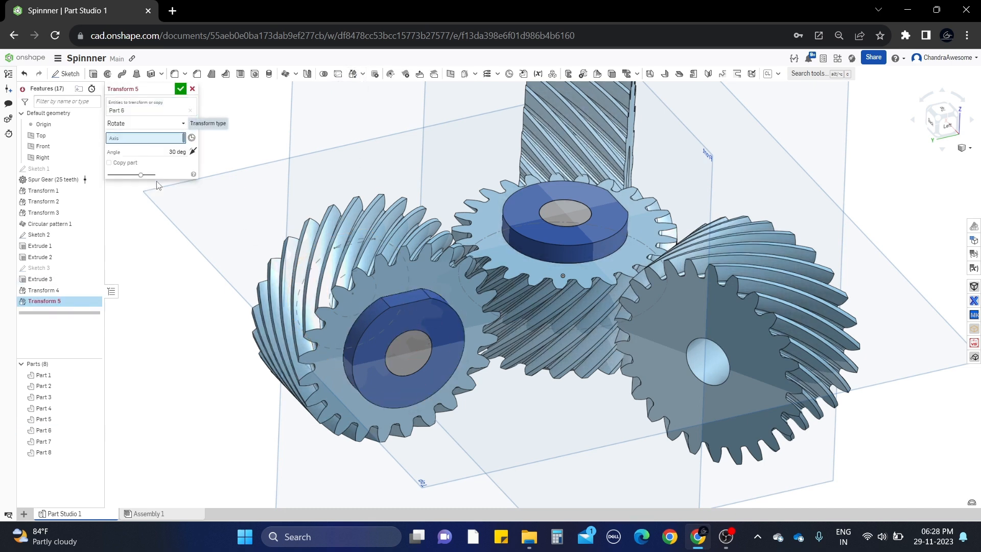
pyautogui.click(418, 330)
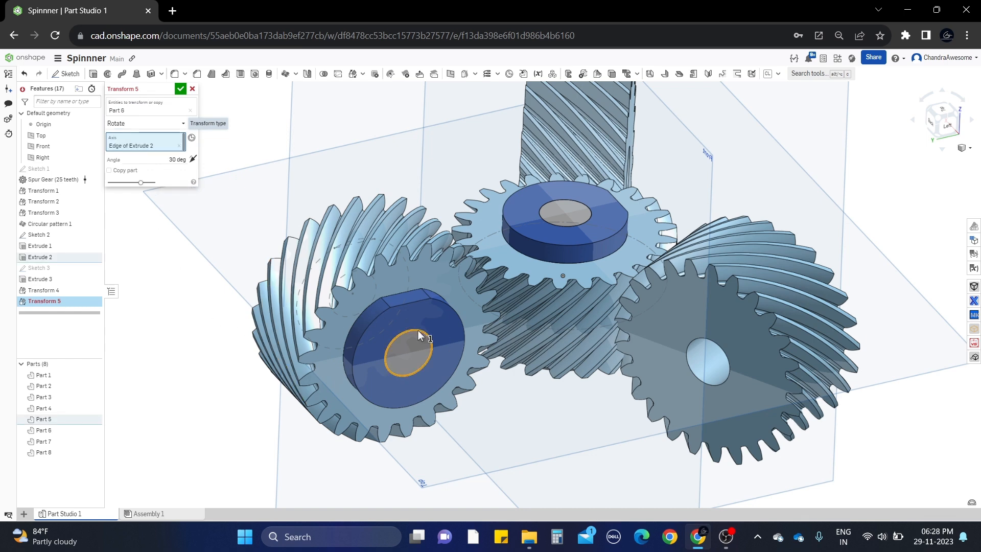
pyautogui.click(192, 160)
pyautogui.click(151, 157)
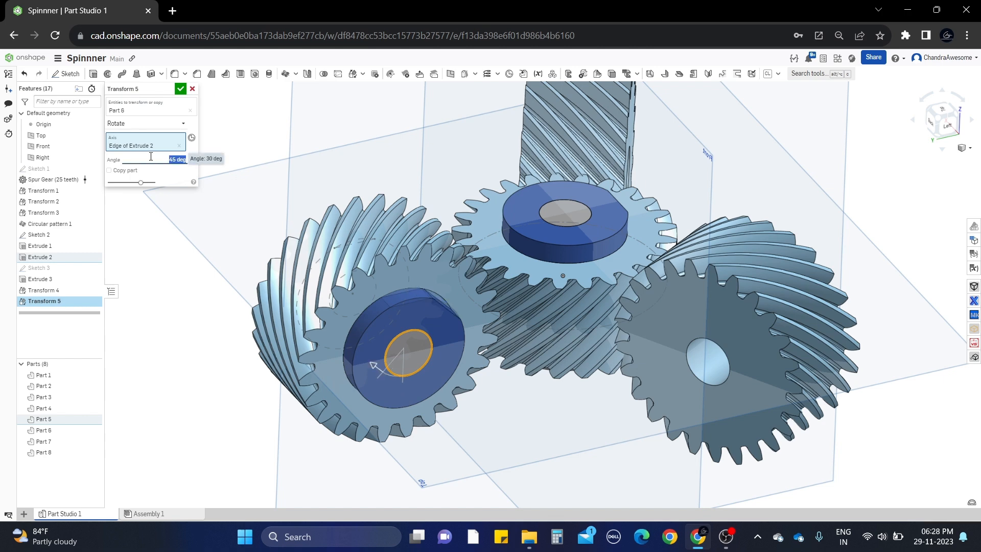
pyautogui.click(181, 89)
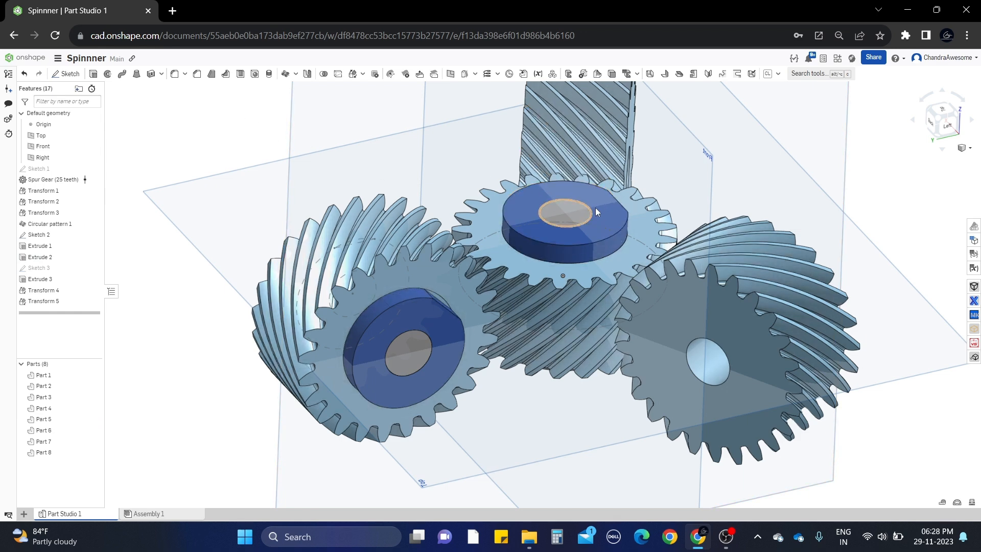
# Step: Rotate the central gear's ring cap, Part 8, by 90+45 deg in the reversed direction about its shaft's circular edge
pyautogui.click(352, 74)
pyautogui.click(563, 237)
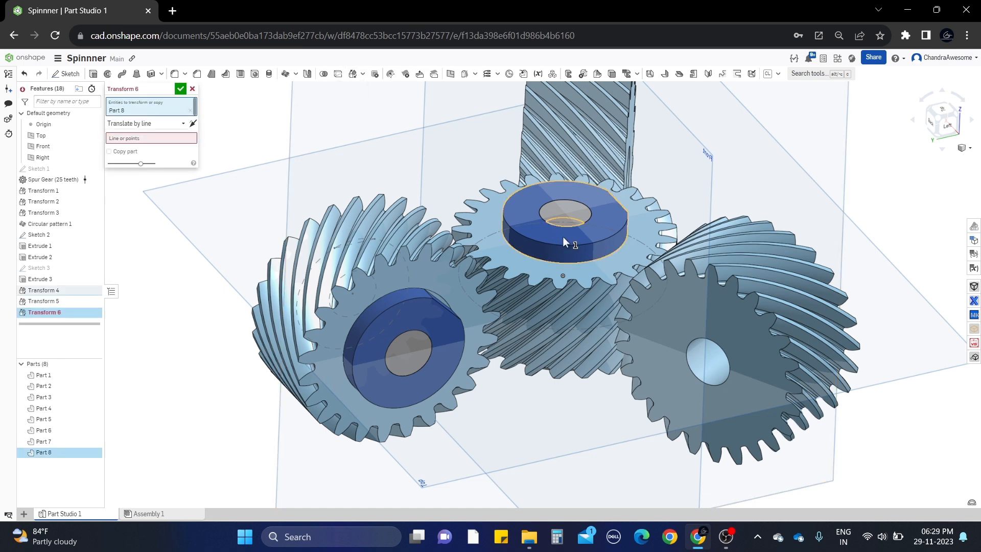
pyautogui.click(164, 124)
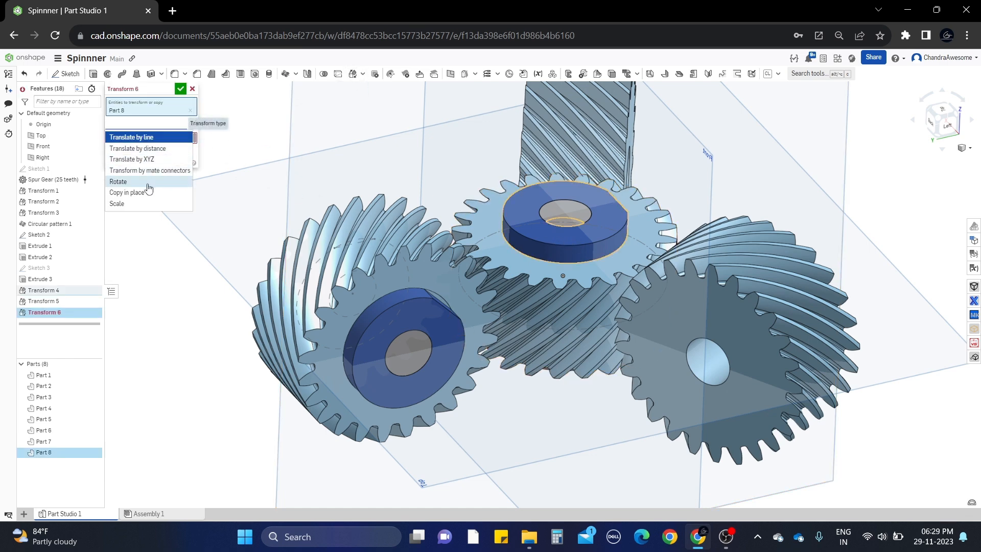
pyautogui.click(119, 182)
pyautogui.click(549, 201)
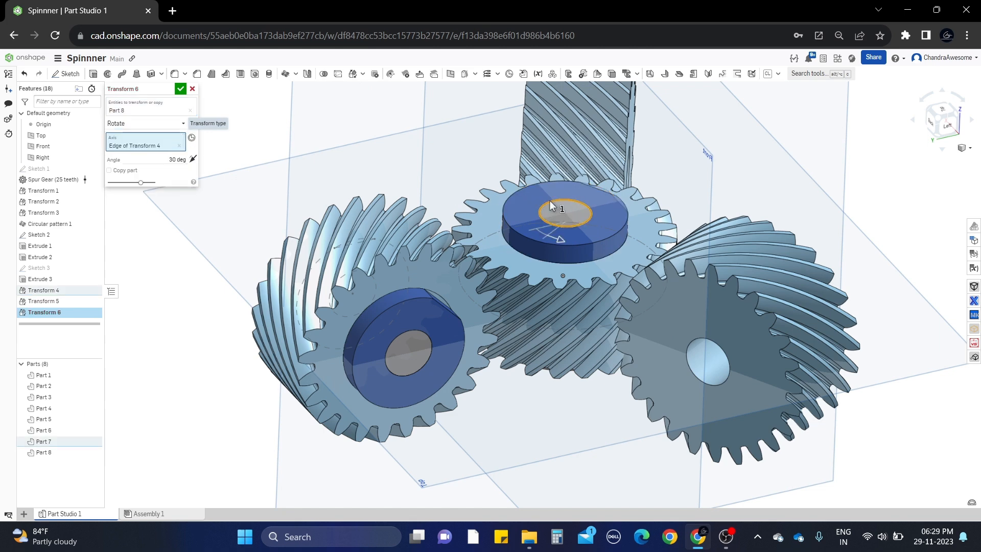
pyautogui.click(192, 160)
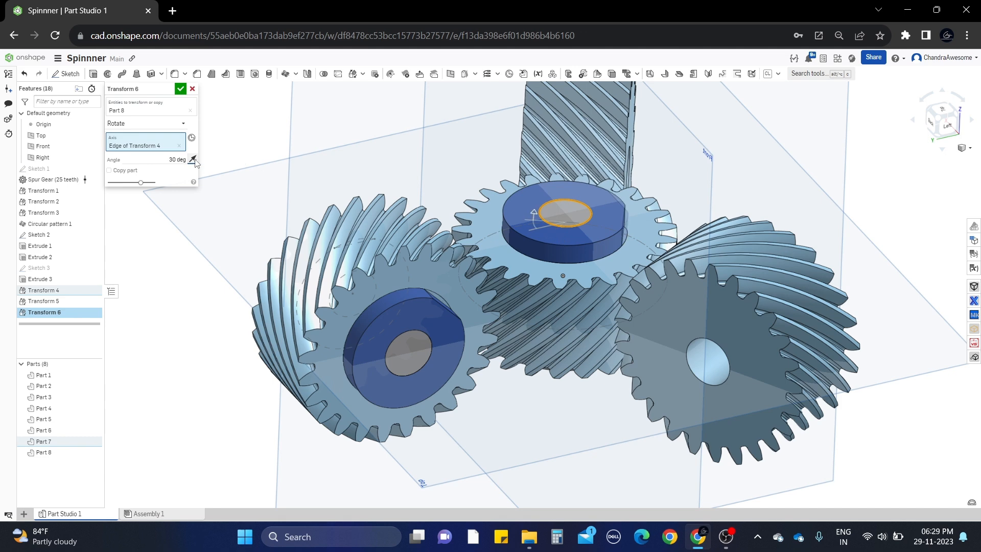
pyautogui.click(149, 158)
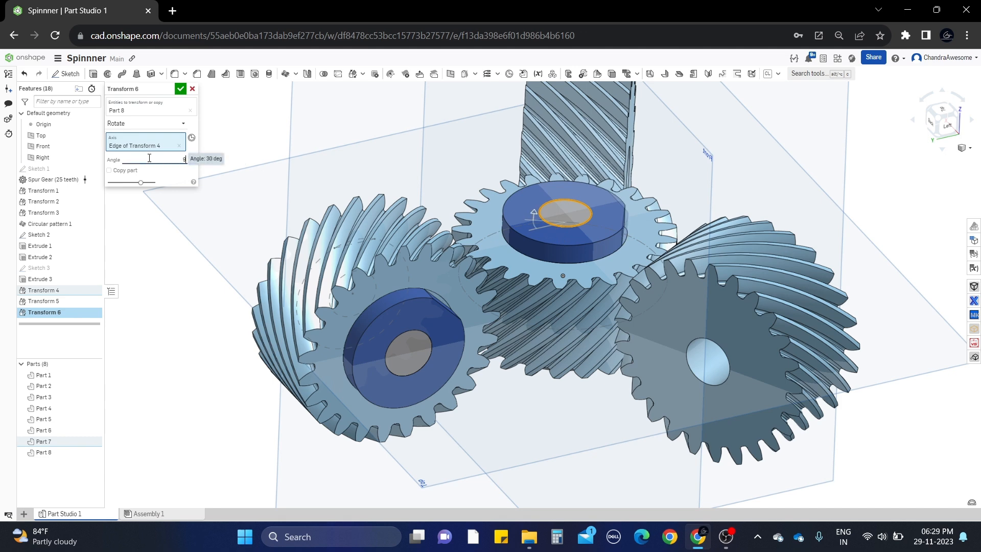
pyautogui.write('90')
pyautogui.press('Return')
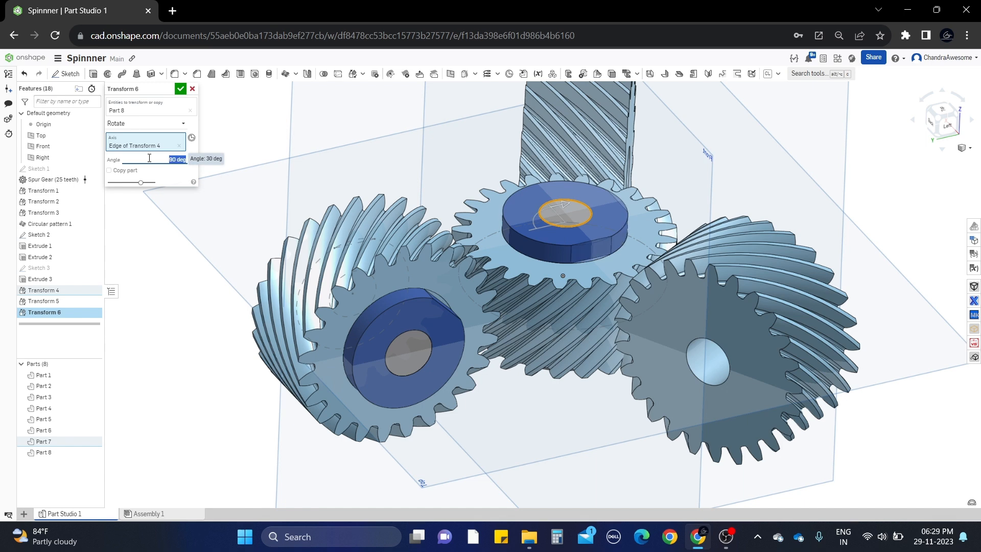
pyautogui.press('Return')
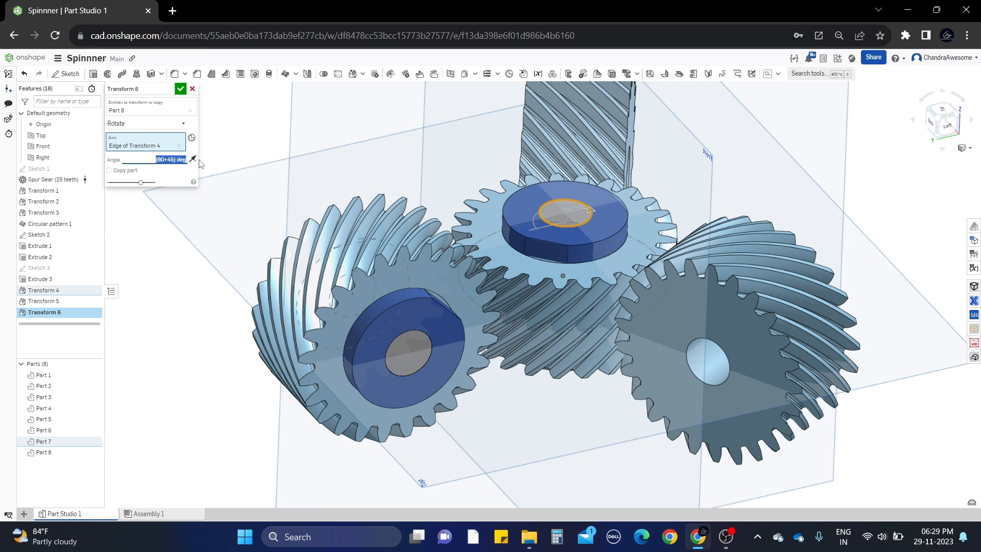
pyautogui.click(180, 90)
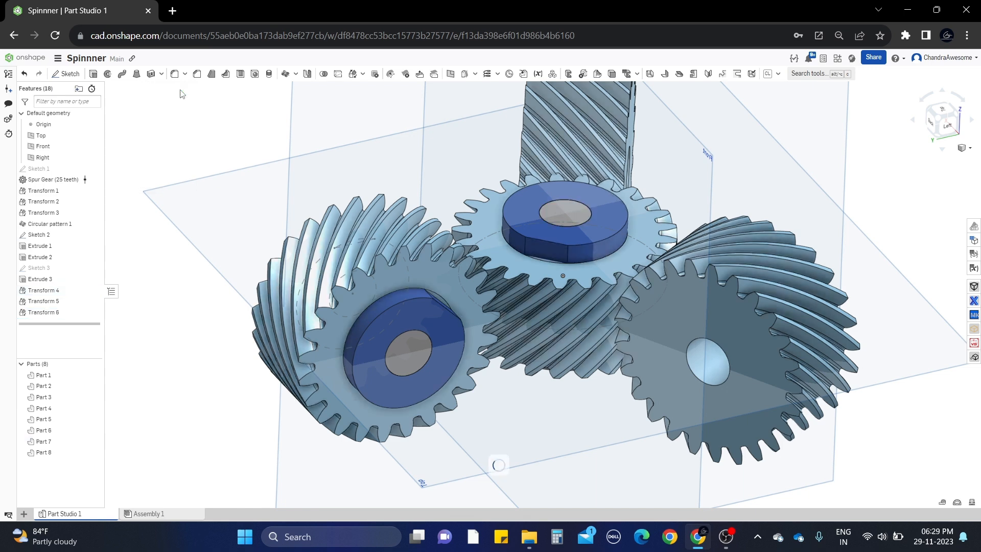
# Step: Loft a new solid between the flat chord faces of the central gear's ring cap and the outer gear's ring cap
pyautogui.moveTo(388, 250); pyautogui.dragTo(424, 309, button='right')
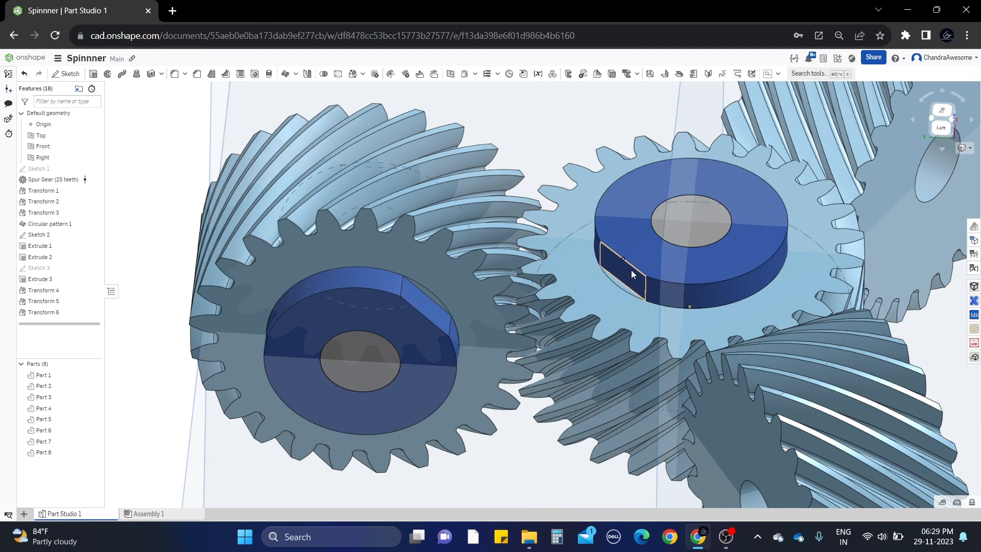
pyautogui.moveTo(631, 270); pyautogui.dragTo(533, 290, button='right')
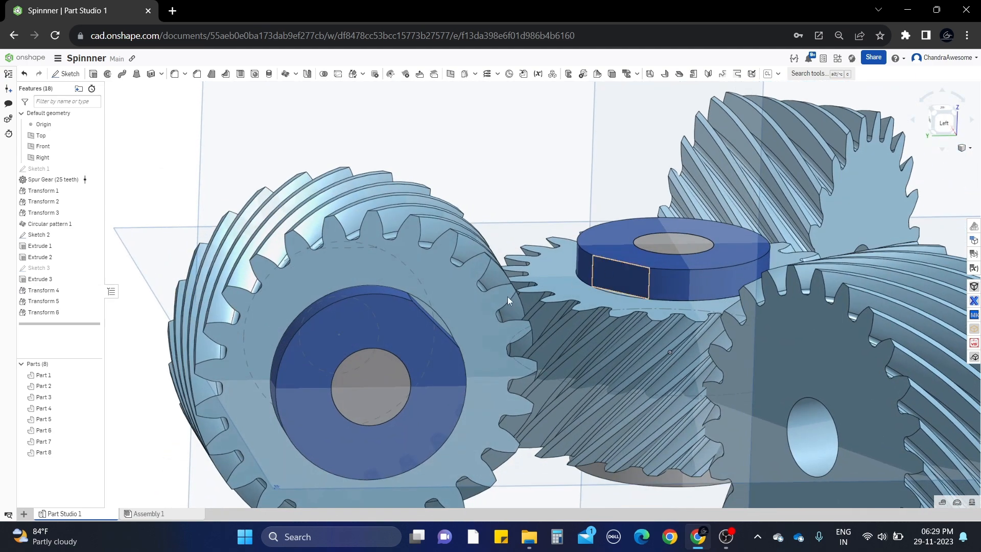
pyautogui.moveTo(442, 316); pyautogui.dragTo(642, 260, button='right')
pyautogui.moveTo(499, 310); pyautogui.dragTo(442, 334, button='right')
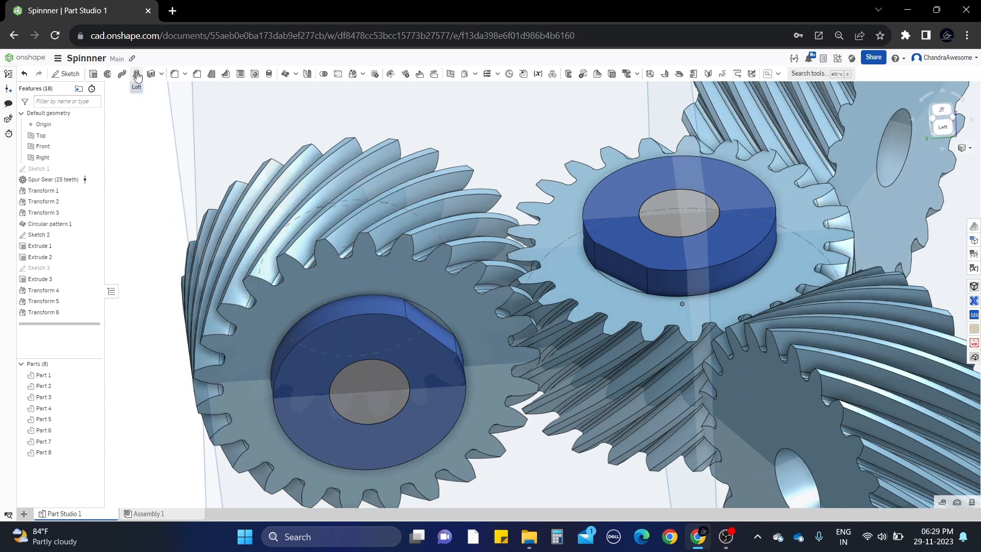
pyautogui.click(137, 77)
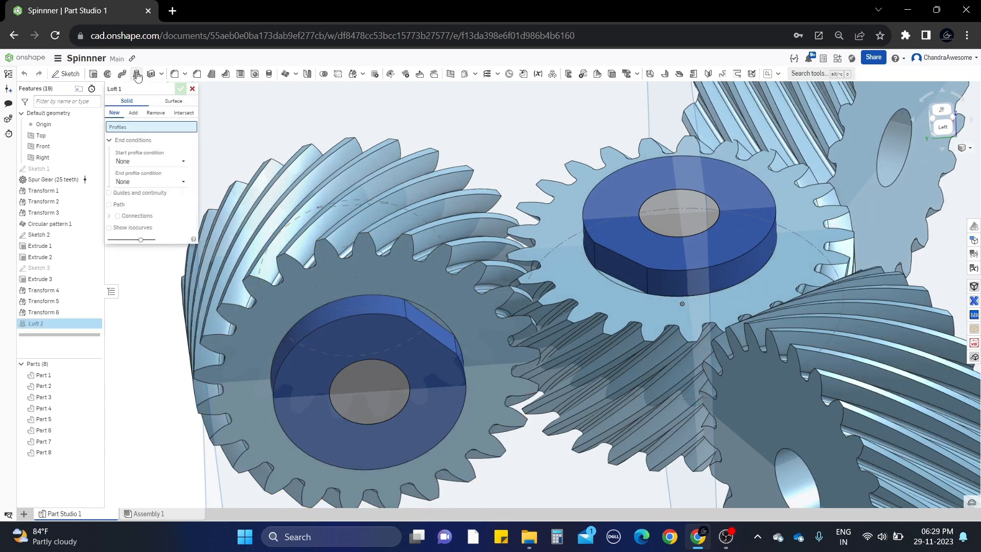
pyautogui.click(624, 271)
pyautogui.moveTo(607, 278); pyautogui.dragTo(551, 287, button='right')
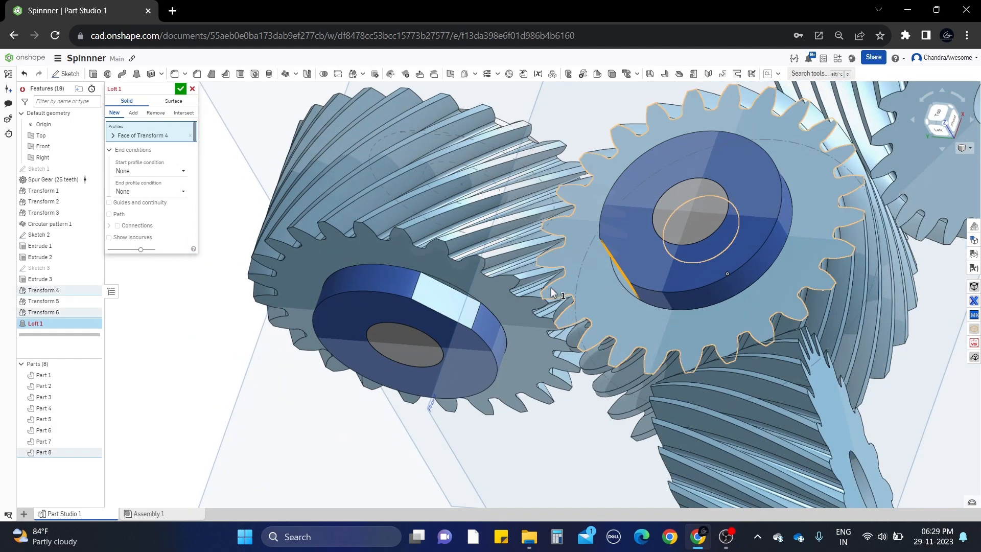
pyautogui.click(449, 299)
pyautogui.moveTo(450, 299); pyautogui.dragTo(561, 269, button='right')
pyautogui.scroll(-6, 486, 271)
pyautogui.scroll(5, 484, 272)
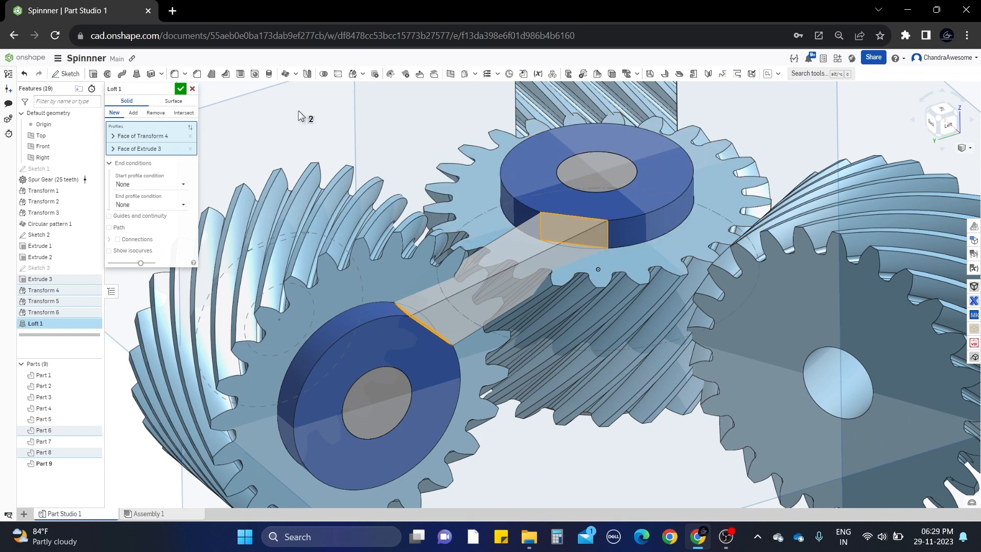
pyautogui.click(180, 90)
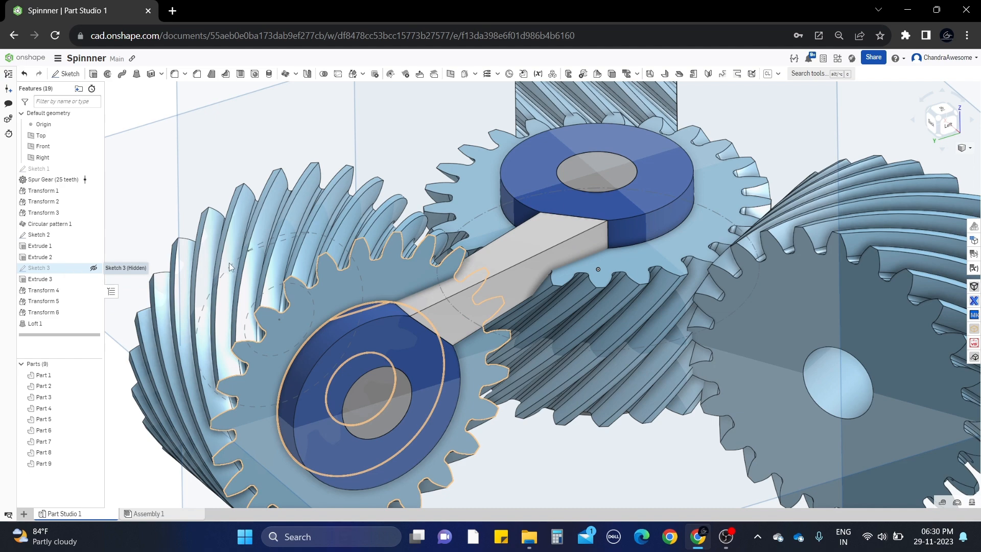
# Step: Edit the outer gear's cap sketch, Sketch 2, setting the chord's distance from the circle centre to 0.58
pyautogui.scroll(-3, 329, 249)
pyautogui.moveTo(329, 248); pyautogui.dragTo(428, 275, button='right')
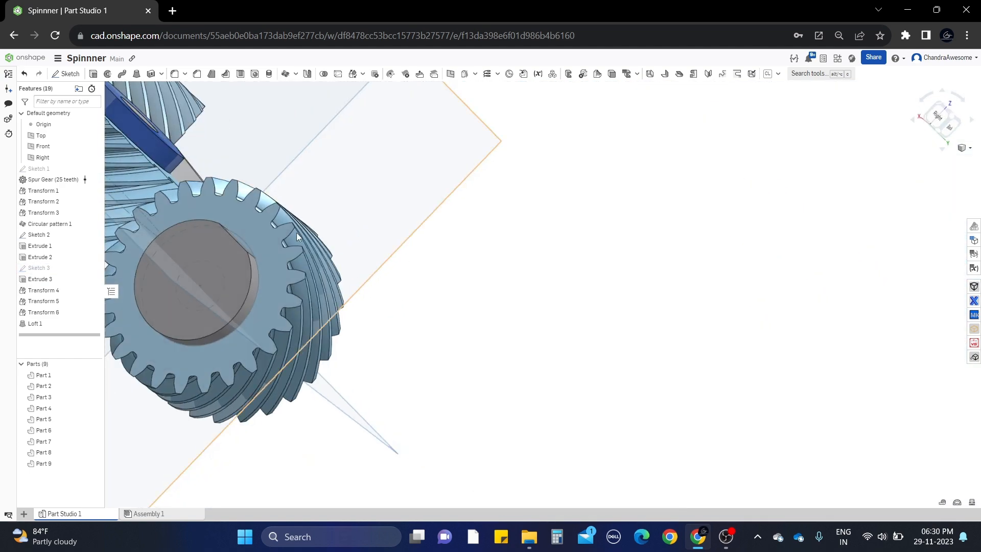
pyautogui.rightClick(247, 242)
pyautogui.click(271, 247)
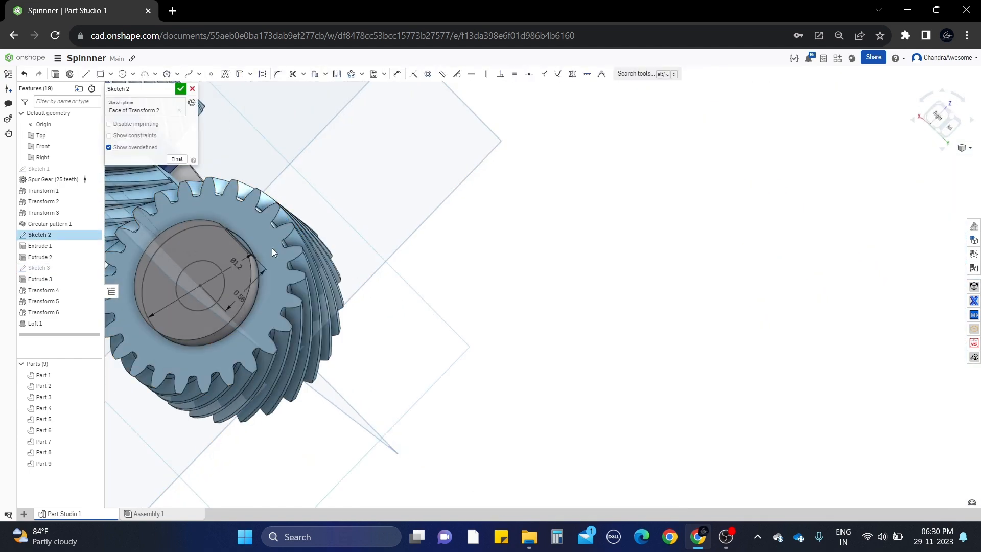
pyautogui.press('n')
pyautogui.scroll(5, 357, 263)
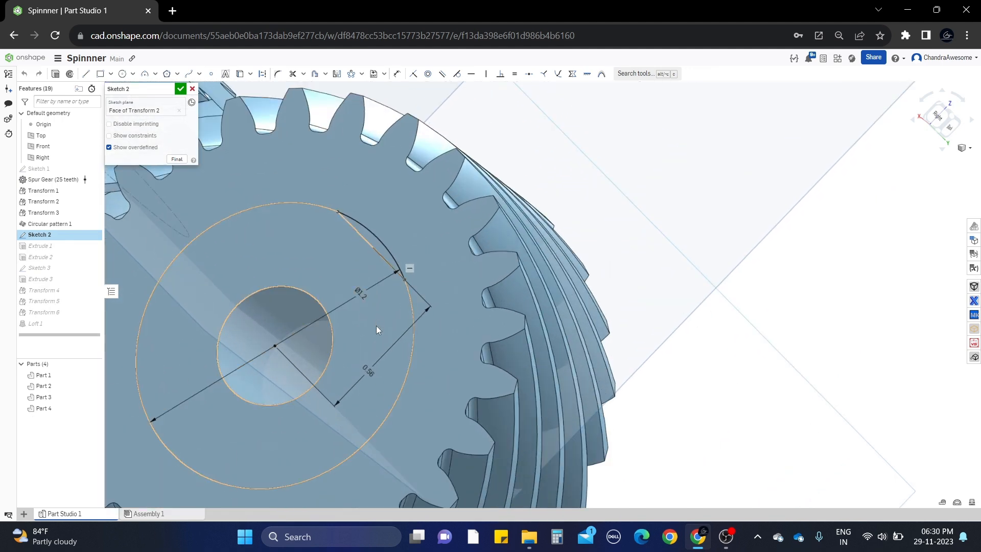
pyautogui.doubleClick(379, 359)
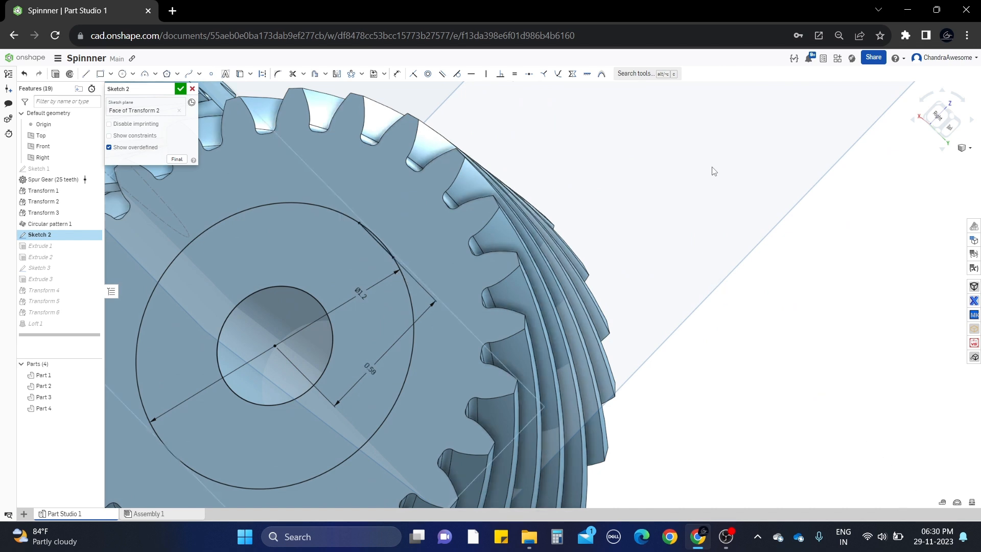
pyautogui.click(181, 88)
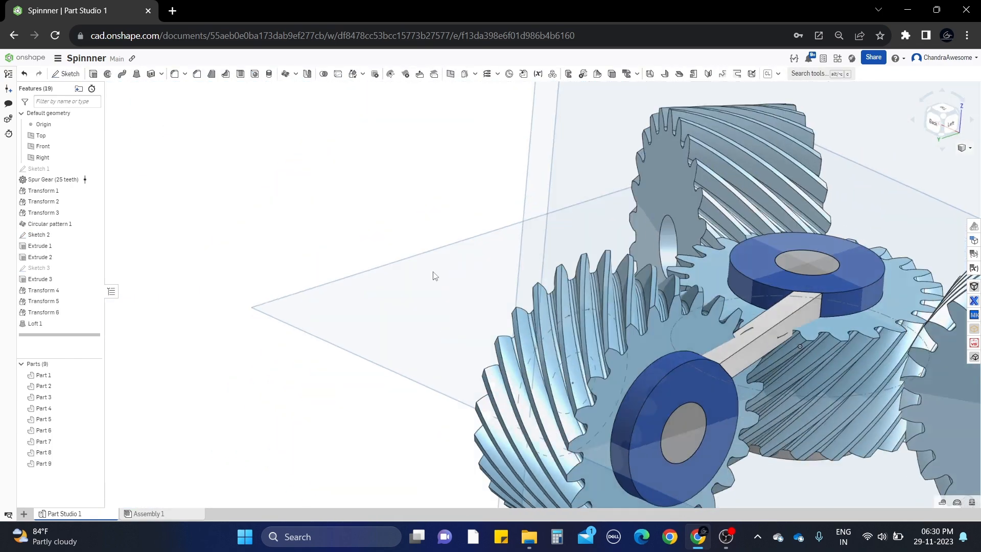
# Step: Examine the lofted arm between the two ring caps, checking where it meets the gear teeth
pyautogui.moveTo(436, 276); pyautogui.dragTo(644, 337, button='right')
pyautogui.moveTo(834, 336); pyautogui.dragTo(633, 356, button='right')
pyautogui.scroll(10, 633, 356)
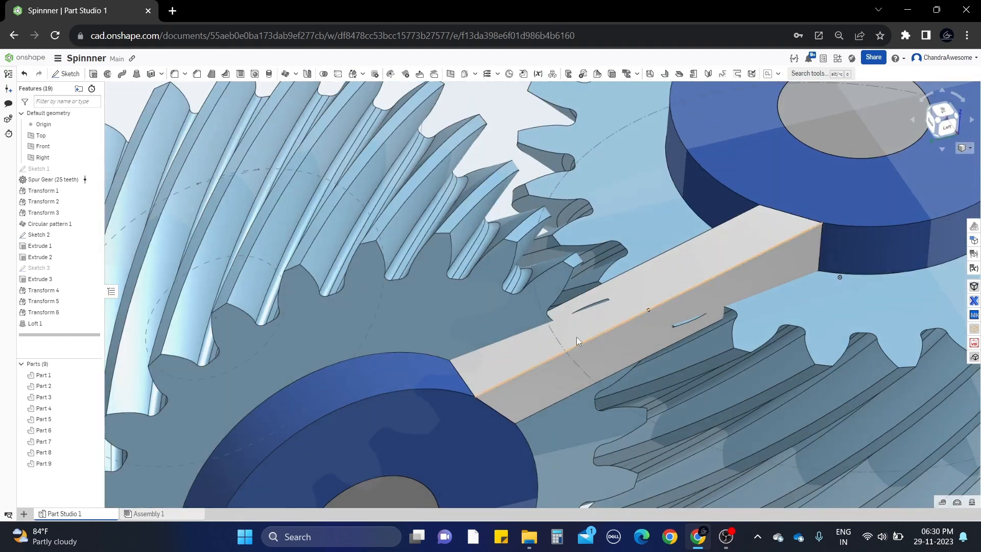
pyautogui.scroll(-5, 576, 338)
pyautogui.scroll(3, 575, 339)
pyautogui.moveTo(574, 339)
pyautogui.mouseDown(button='right')
pyautogui.moveTo(551, 366)
pyautogui.moveTo(567, 339)
pyautogui.moveTo(574, 350)
pyautogui.mouseUp(button='right')
pyautogui.scroll(5, 647, 307)
pyautogui.moveTo(649, 305); pyautogui.dragTo(657, 330, button='right')
pyautogui.scroll(-3, 618, 311)
pyautogui.scroll(3, 742, 275)
pyautogui.scroll(-5, 740, 242)
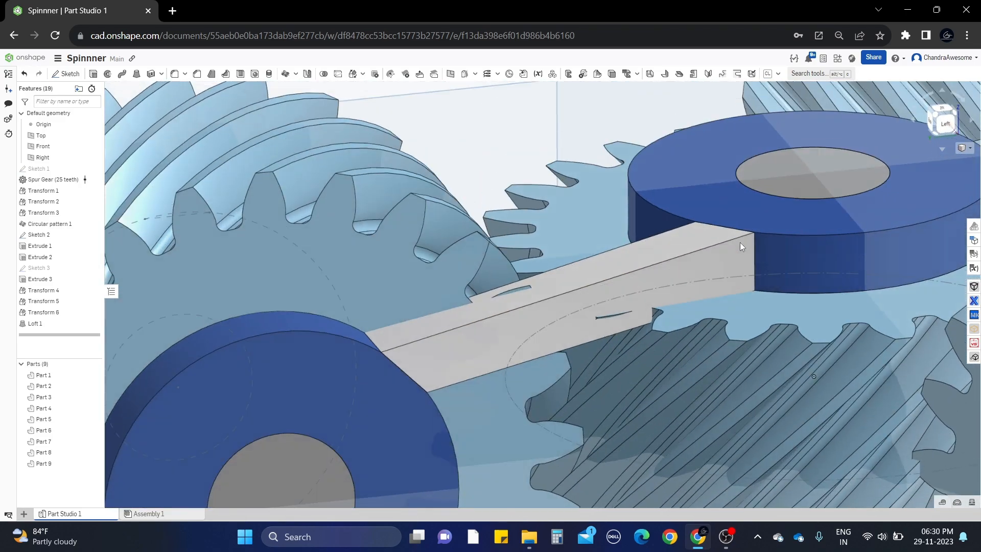
pyautogui.scroll(-2, 750, 252)
pyautogui.scroll(2, 748, 251)
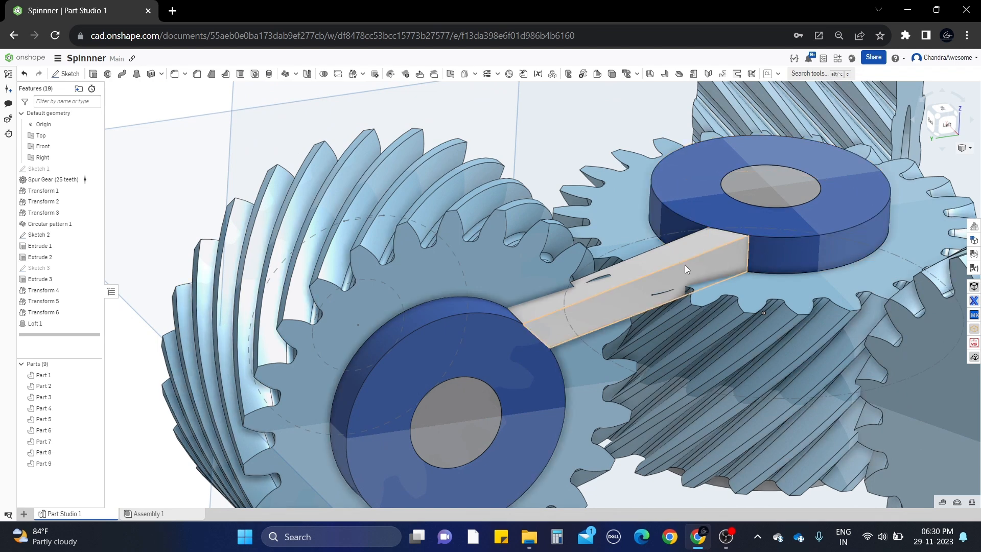
# Step: Edit the loft and set both its start and end profile conditions to Normal to profile
pyautogui.rightClick(71, 325)
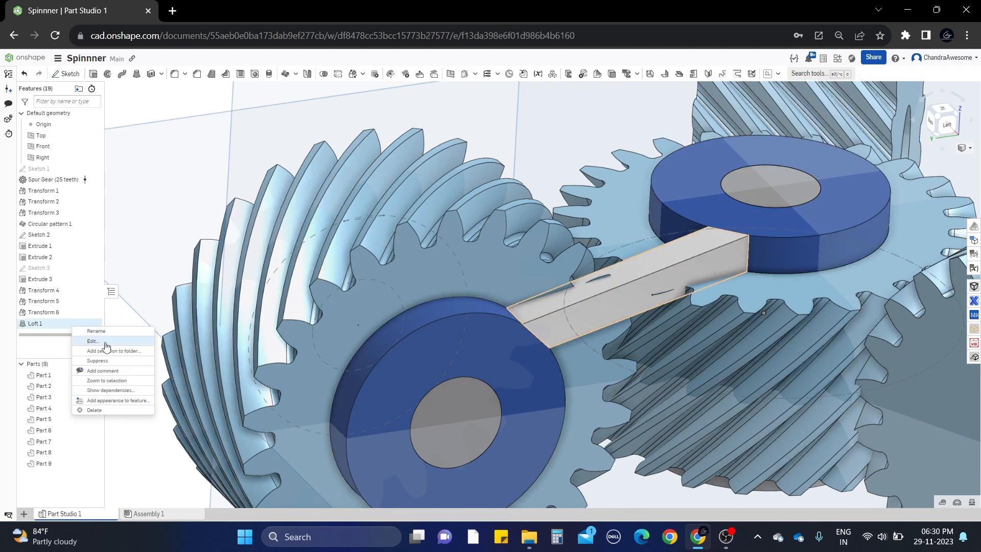
pyautogui.click(104, 341)
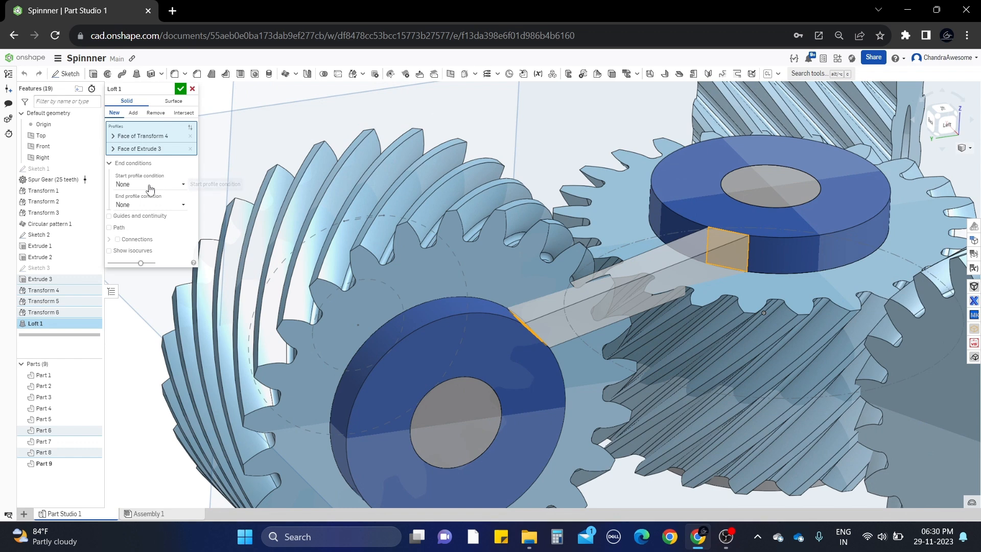
pyautogui.click(154, 190)
pyautogui.click(154, 210)
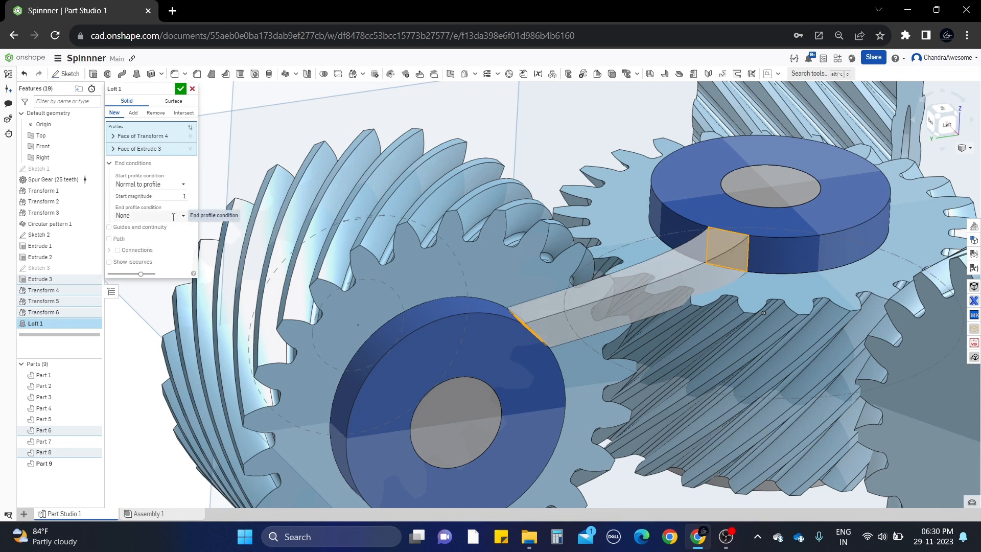
pyautogui.click(174, 216)
pyautogui.click(153, 238)
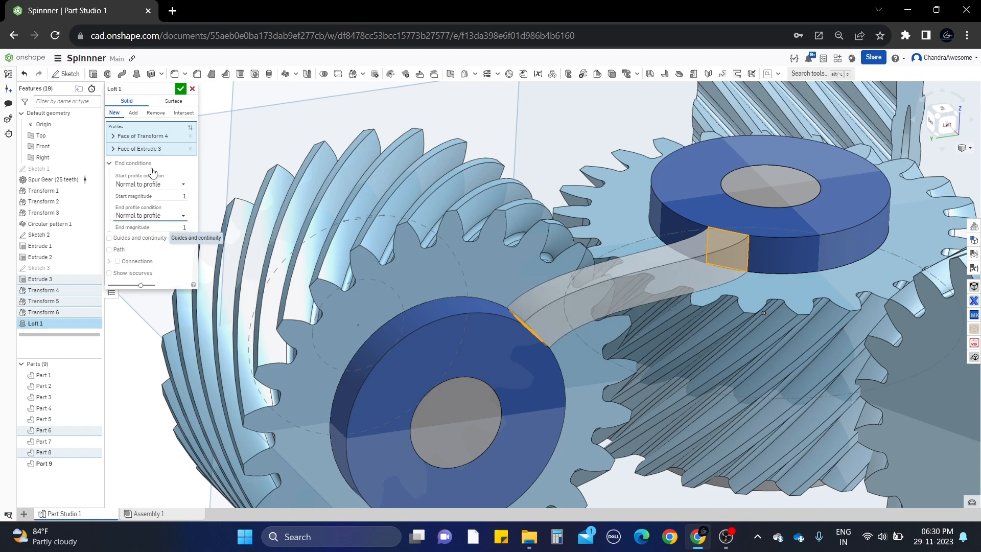
# Step: Change the loft to Add, merge it with both ring caps, Part 6 and Part 8, and accept it
pyautogui.moveTo(709, 234)
pyautogui.mouseDown(button='right')
pyautogui.moveTo(700, 212)
pyautogui.moveTo(708, 217)
pyautogui.mouseUp(button='right')
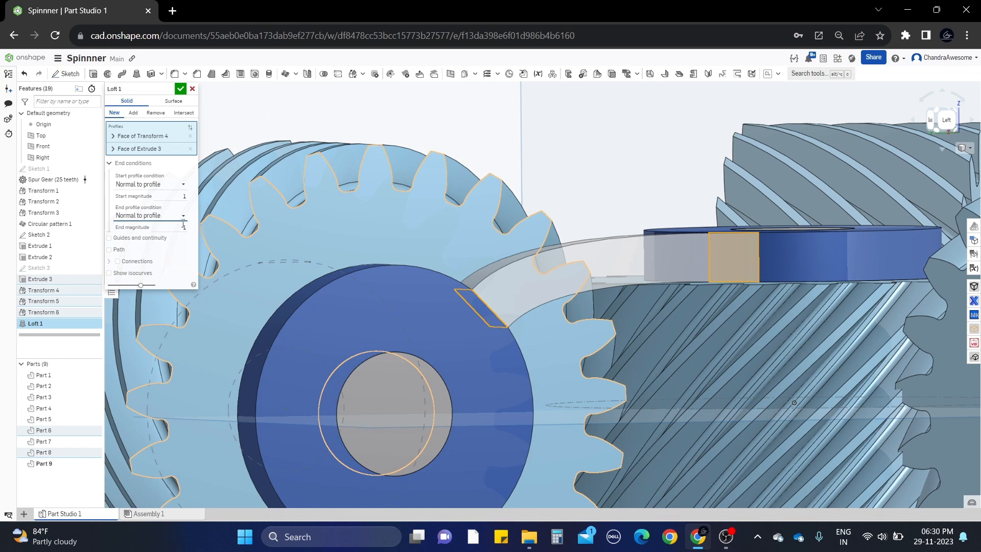
pyautogui.moveTo(536, 208); pyautogui.dragTo(578, 258, button='right')
pyautogui.scroll(3, 628, 220)
pyautogui.scroll(-6, 621, 253)
pyautogui.click(134, 113)
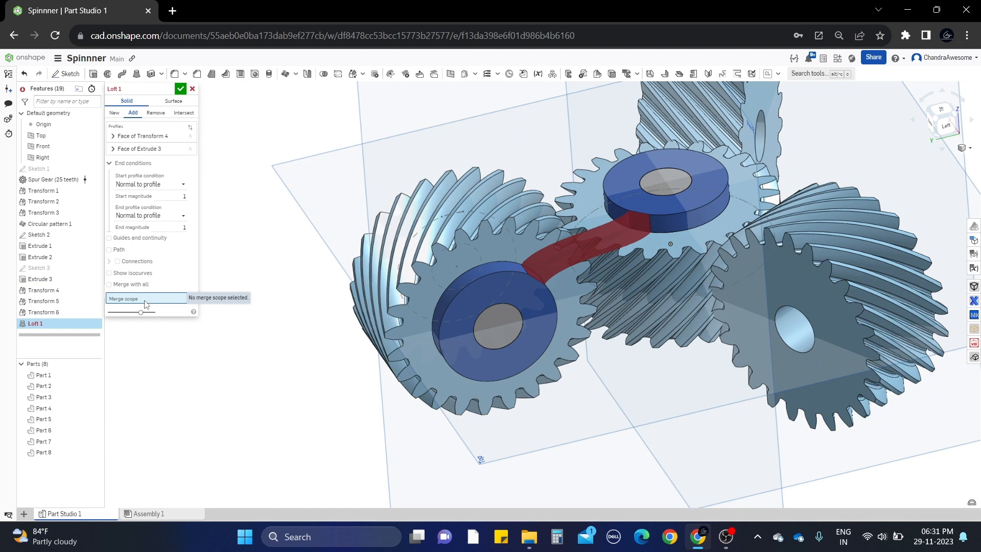
pyautogui.click(477, 292)
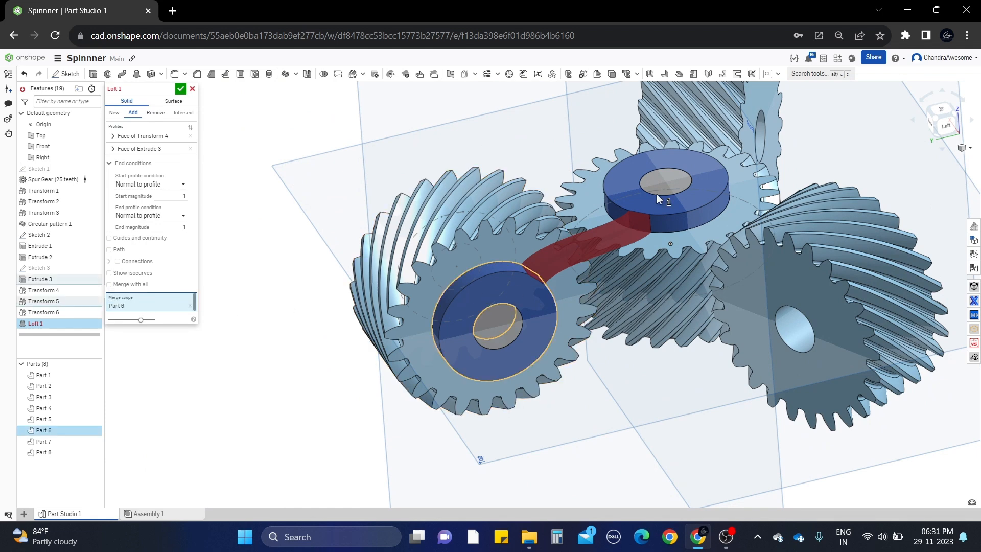
pyautogui.click(684, 201)
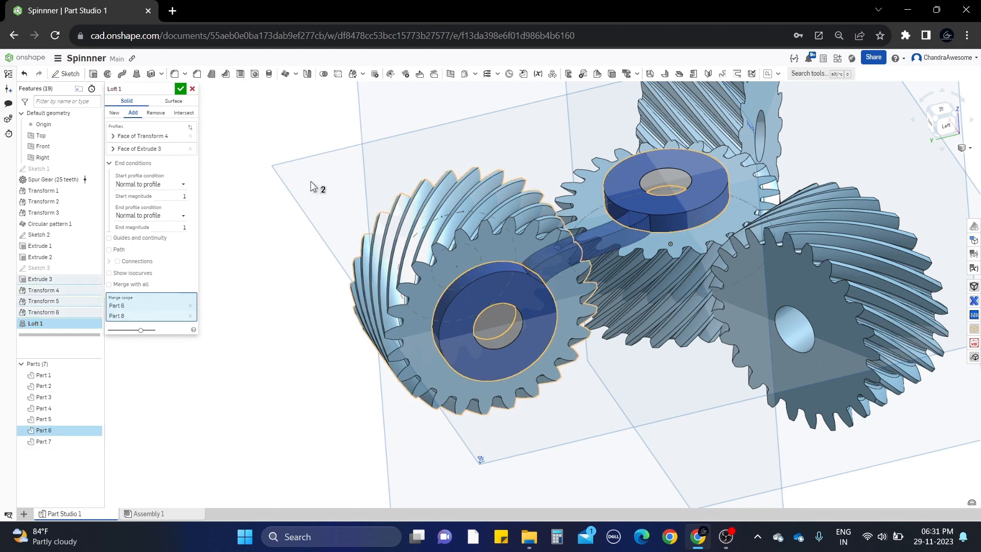
pyautogui.click(180, 89)
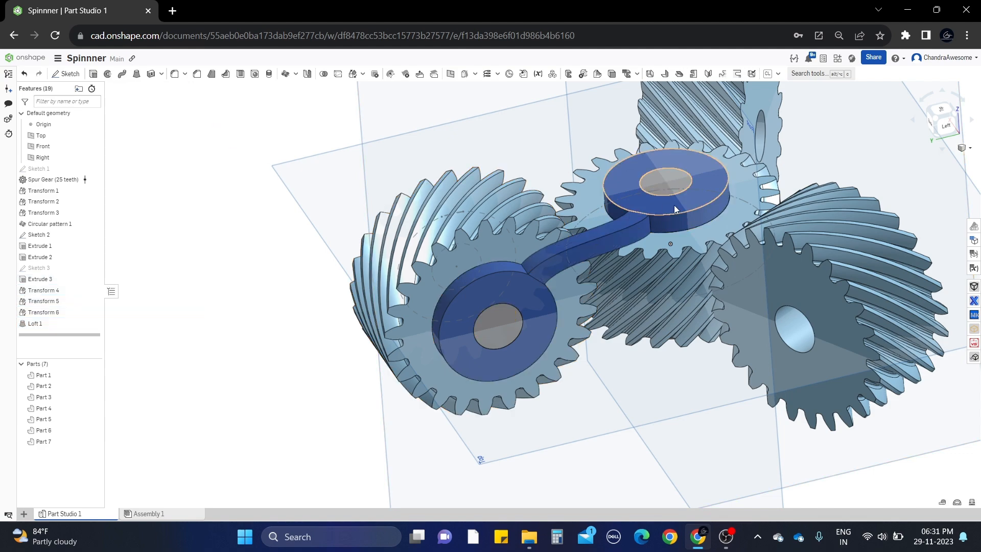
# Step: Rotate the outer gear's shaft cap, Part 5, by 90+45 deg about the cap's circular edge
pyautogui.scroll(5, 679, 234)
pyautogui.scroll(-4, 673, 204)
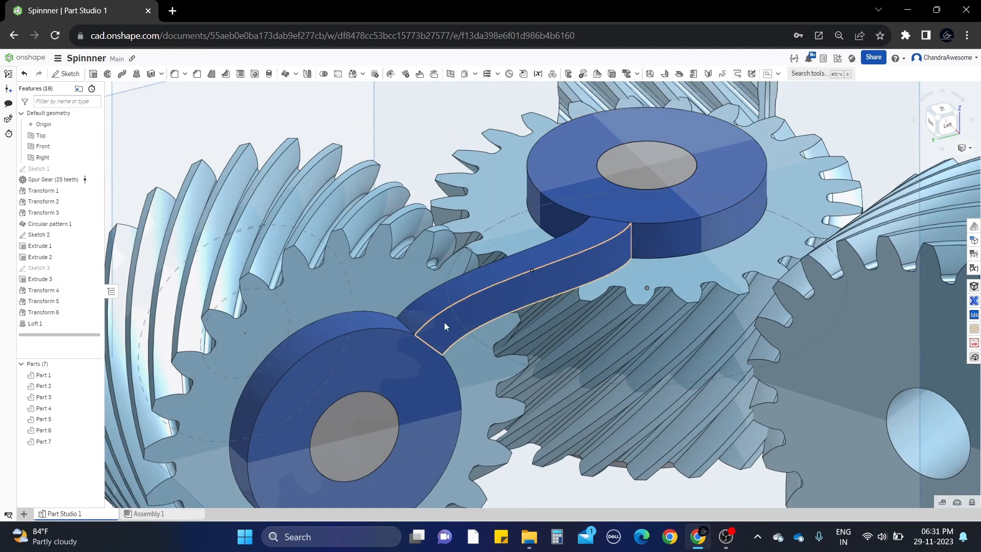
pyautogui.scroll(-3, 449, 385)
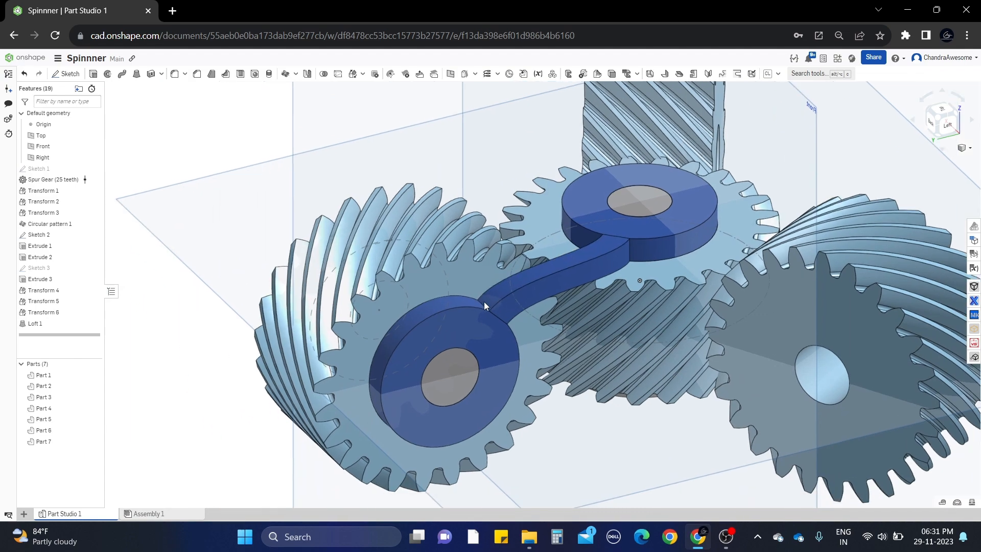
pyautogui.moveTo(483, 301); pyautogui.dragTo(526, 265, button='right')
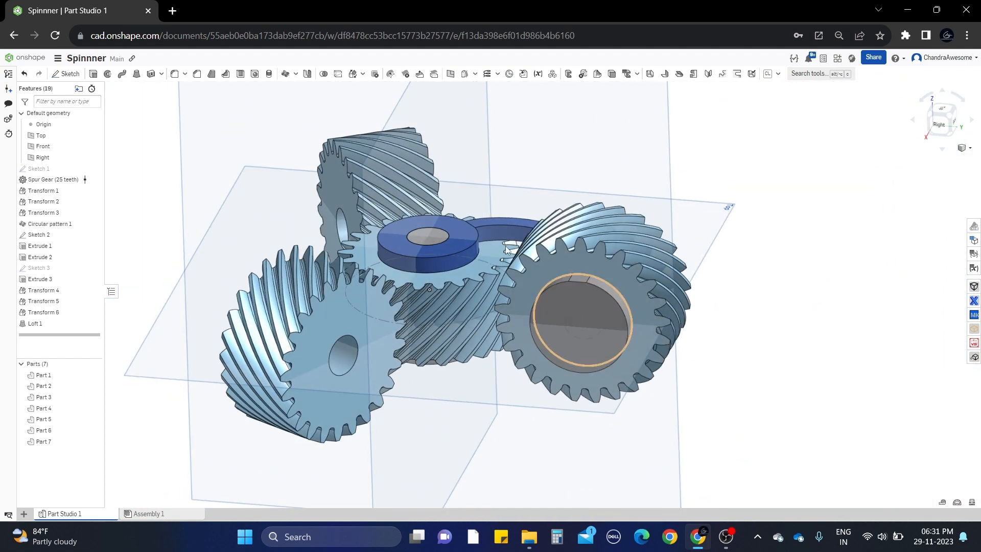
pyautogui.click(353, 74)
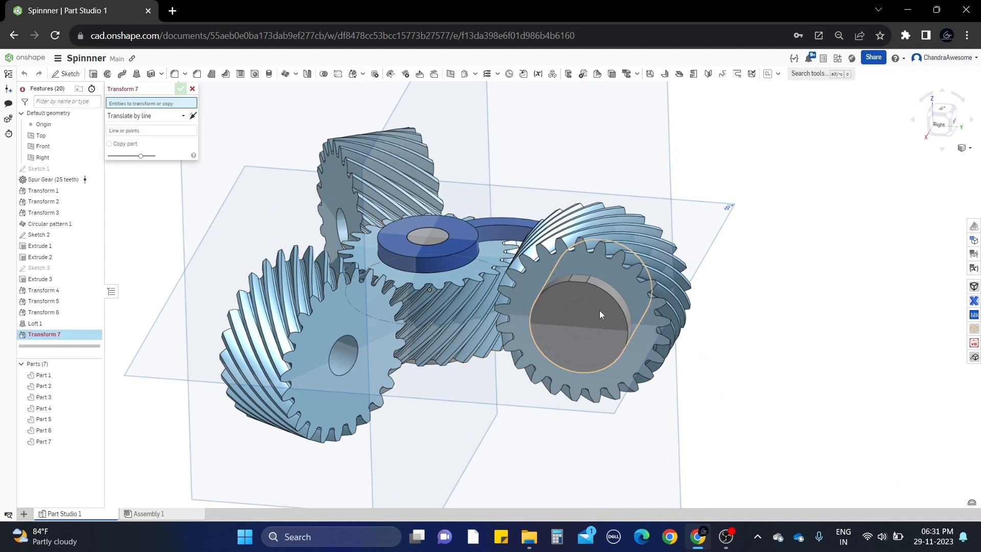
pyautogui.click(600, 309)
pyautogui.click(153, 123)
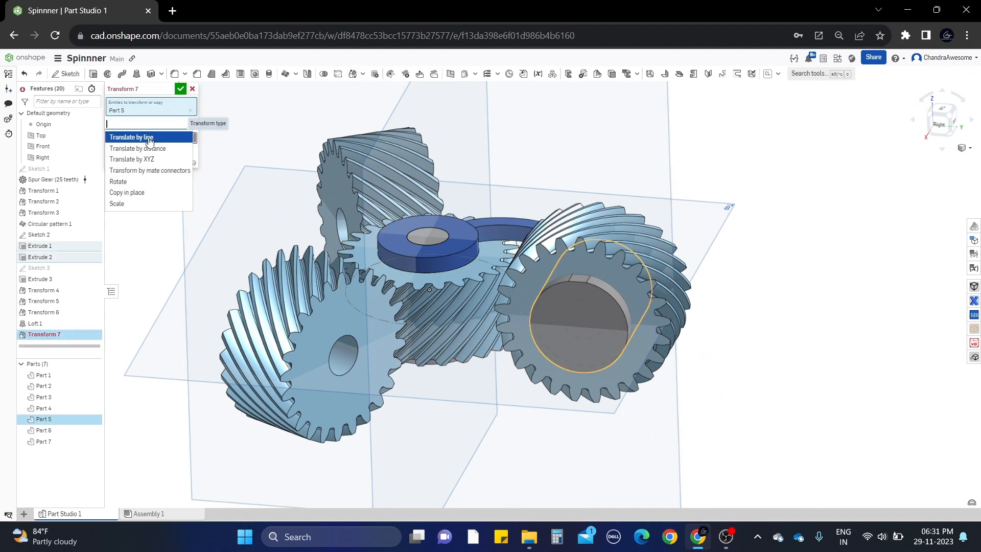
pyautogui.click(117, 179)
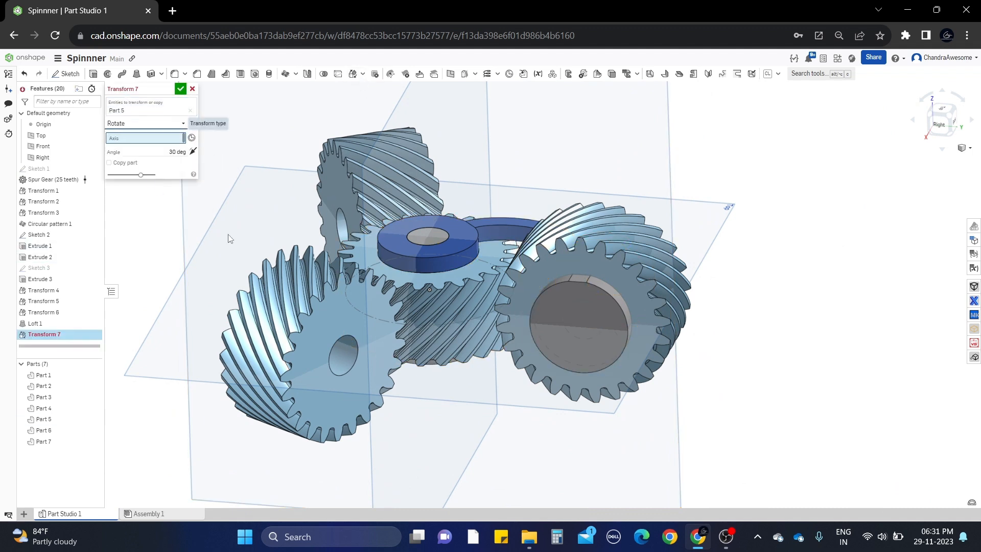
pyautogui.click(623, 312)
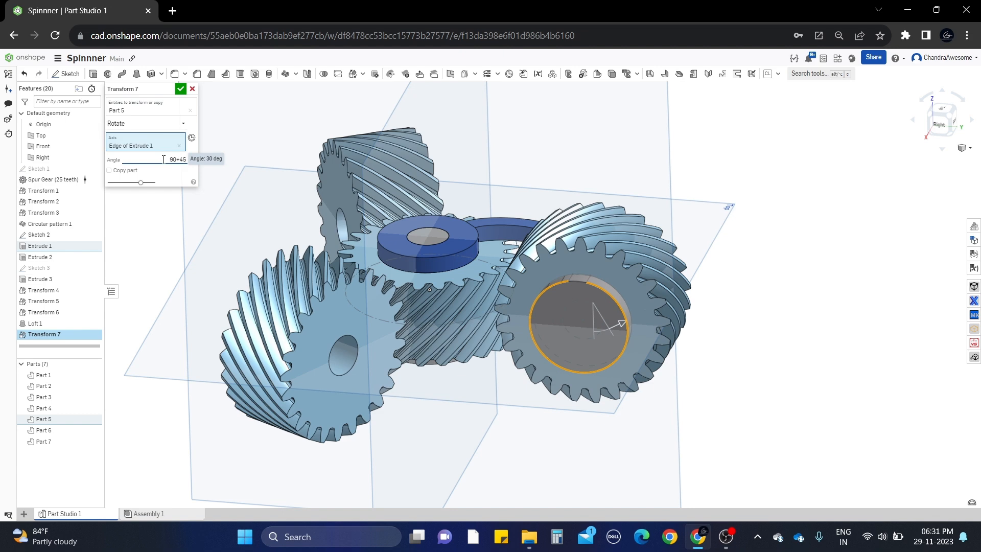
pyautogui.scroll(5, 736, 338)
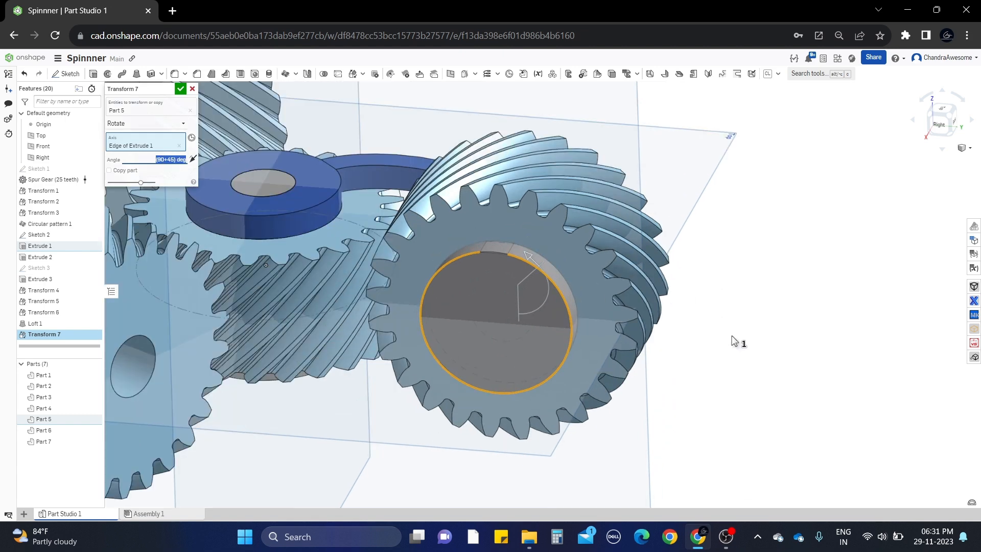
pyautogui.moveTo(754, 314); pyautogui.dragTo(763, 305, button='right')
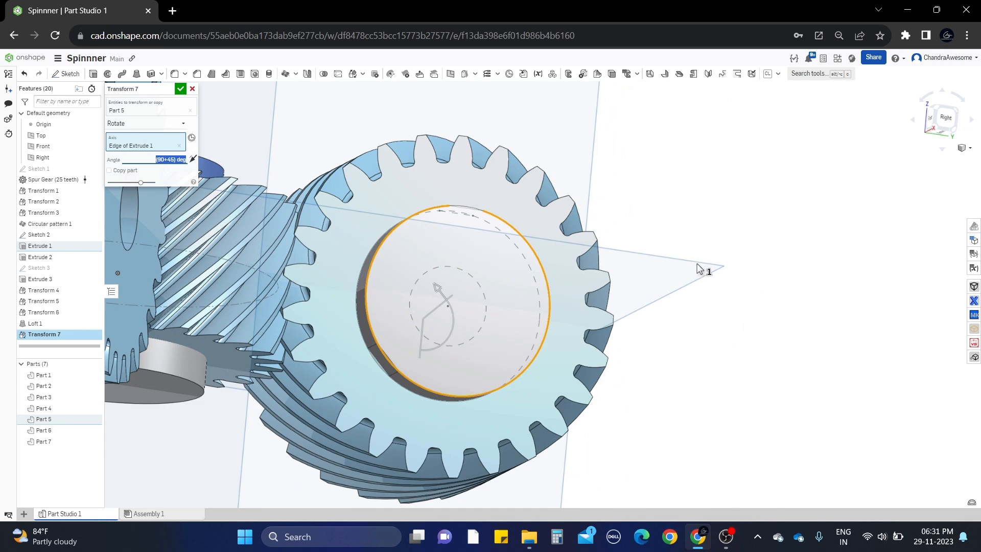
pyautogui.click(181, 93)
# Step: Rotate the central gear's shaft cap, Part 7, by 135 deg about its circular edge in the opposite direction
pyautogui.scroll(-3, 507, 296)
pyautogui.moveTo(507, 295); pyautogui.dragTo(351, 178, button='right')
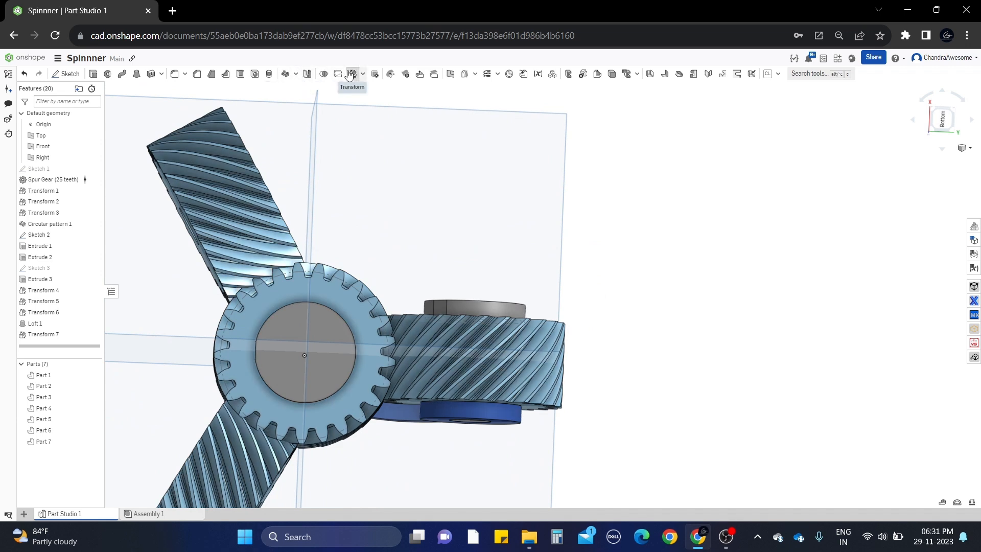
pyautogui.click(325, 322)
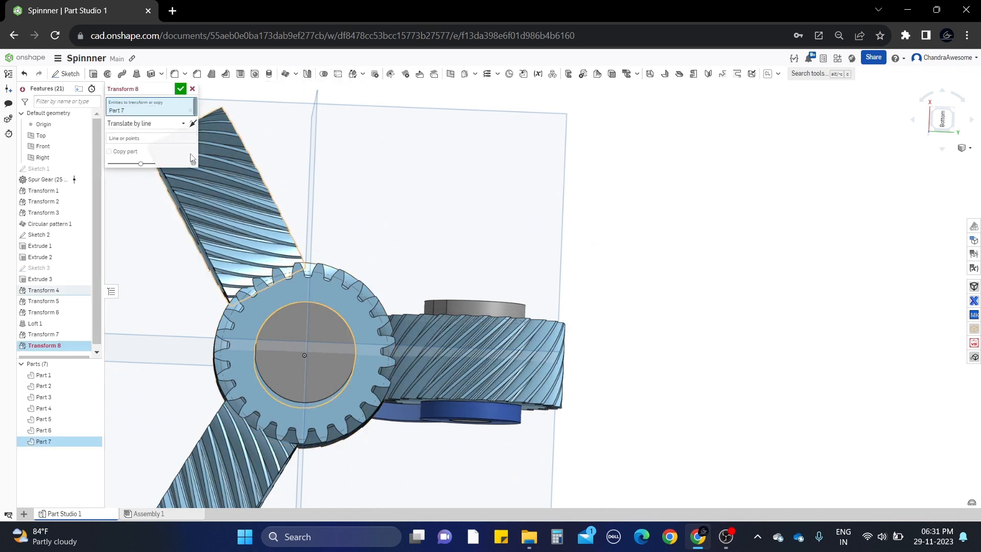
pyautogui.click(165, 125)
pyautogui.click(158, 181)
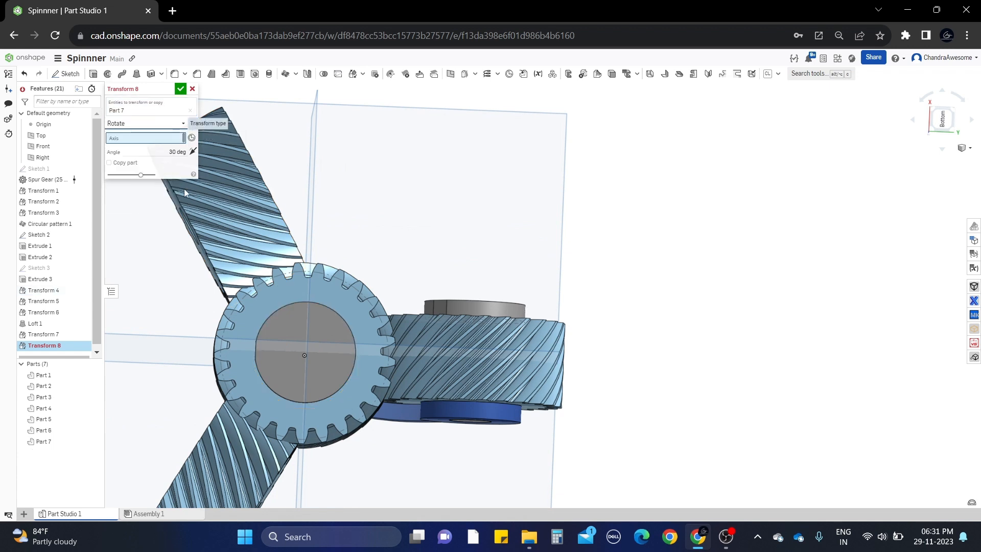
pyautogui.click(335, 309)
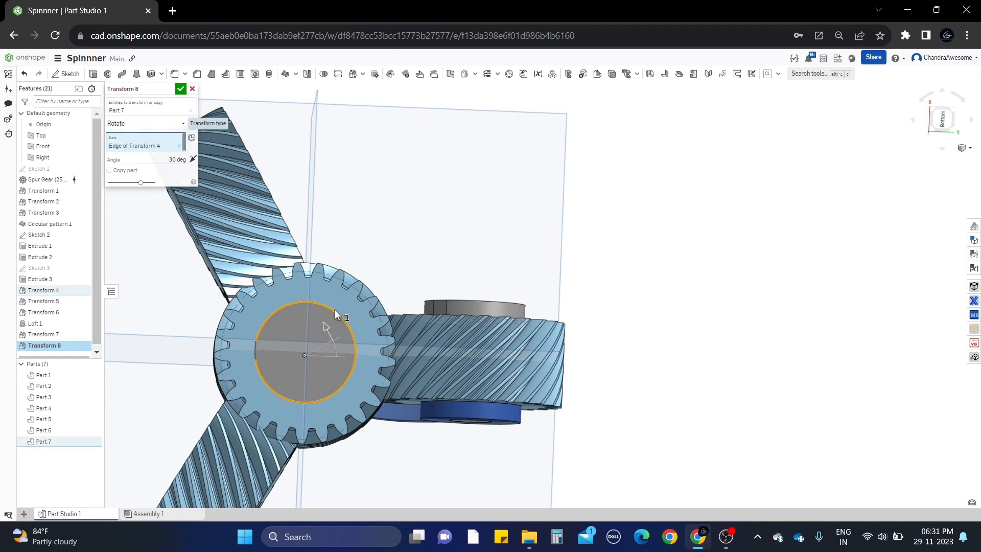
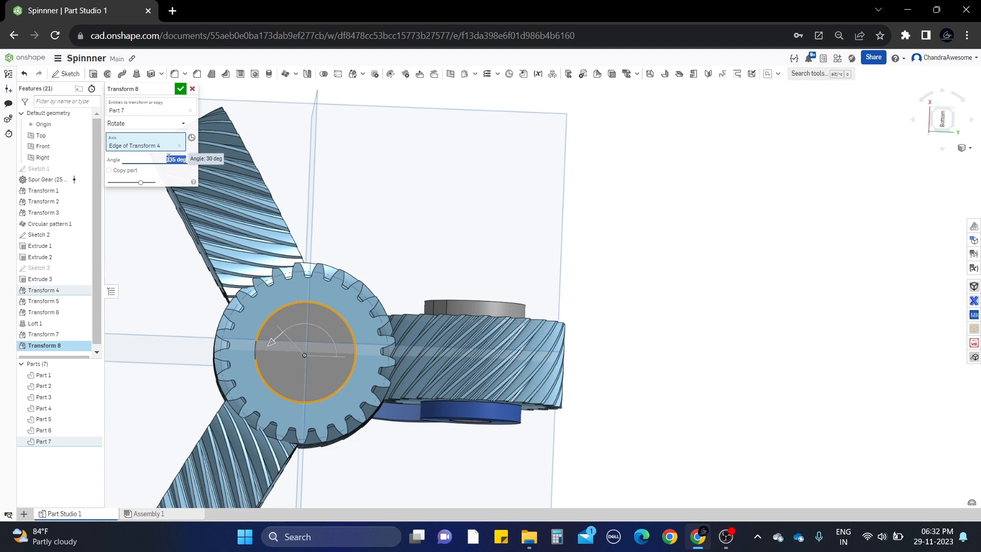
pyautogui.moveTo(629, 302); pyautogui.dragTo(585, 366, button='right')
pyautogui.click(194, 161)
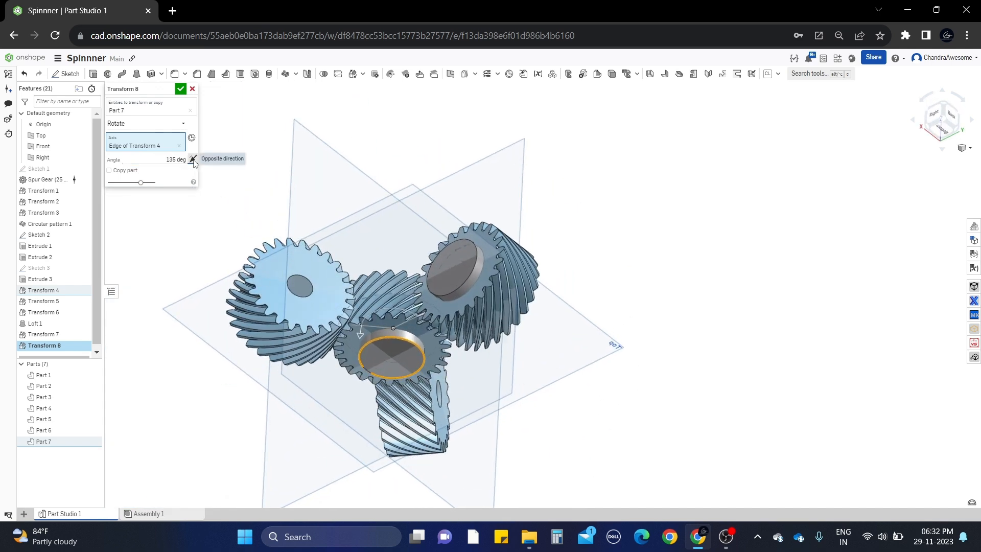
pyautogui.scroll(2, 402, 225)
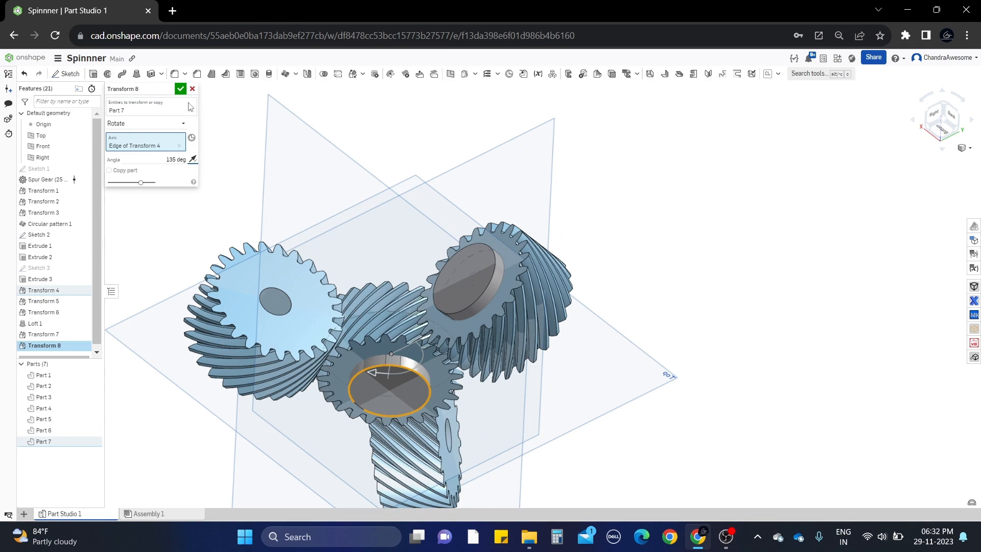
pyautogui.click(179, 89)
pyautogui.scroll(2, 408, 315)
pyautogui.moveTo(408, 315)
pyautogui.mouseDown(button='right')
pyautogui.moveTo(437, 214)
pyautogui.moveTo(369, 240)
pyautogui.moveTo(410, 329)
pyautogui.mouseUp(button='right')
pyautogui.moveTo(409, 410); pyautogui.dragTo(223, 162, button='right')
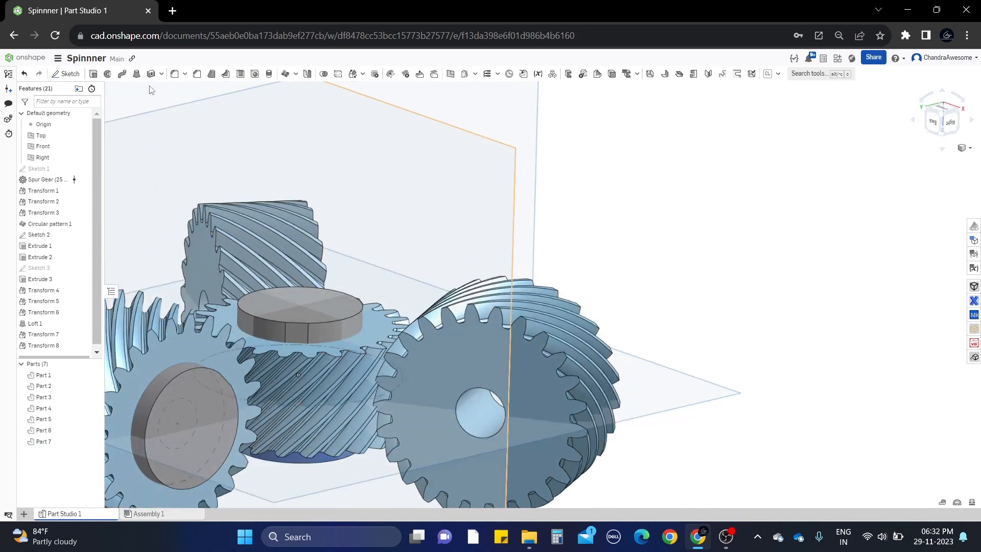
pyautogui.click(137, 74)
pyautogui.scroll(2, 296, 336)
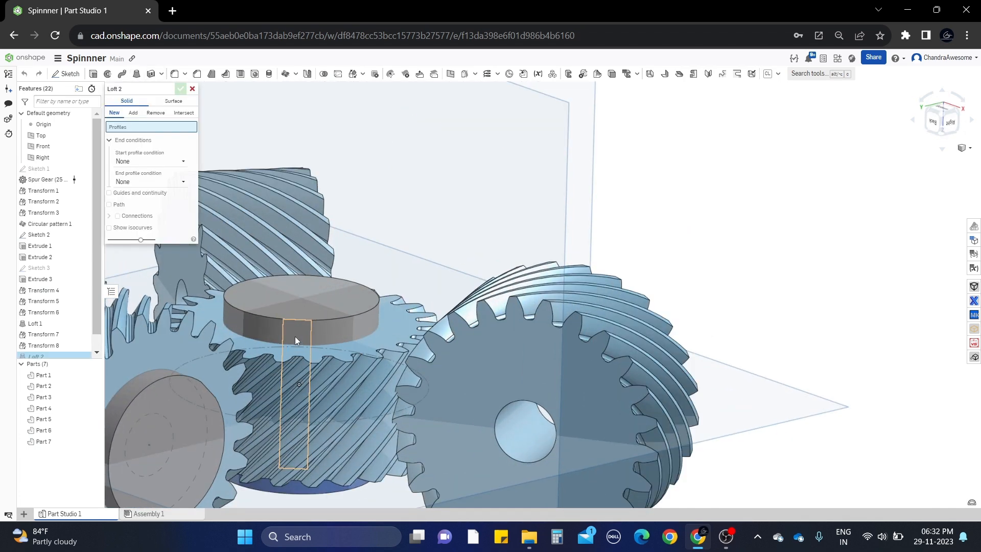
pyautogui.moveTo(383, 339); pyautogui.dragTo(443, 354, button='right')
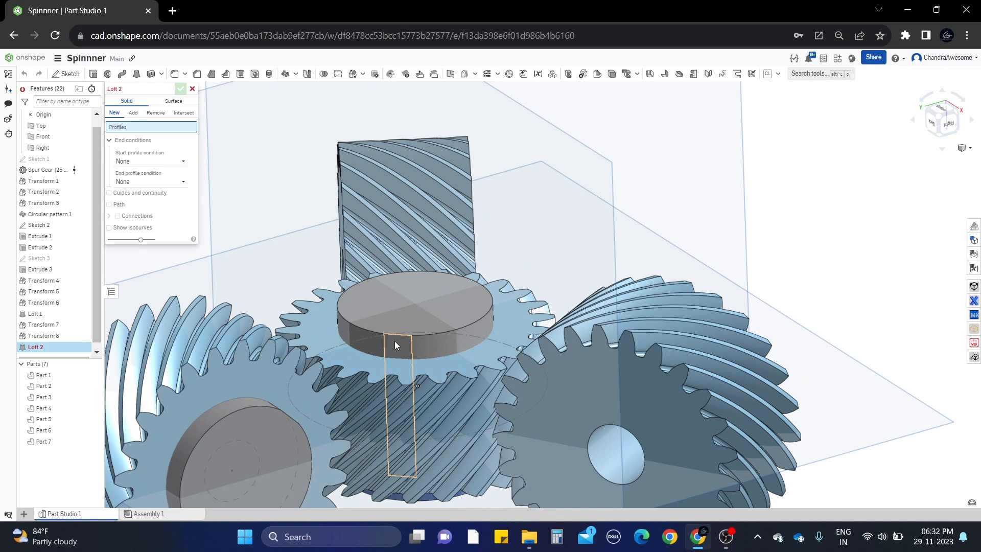
pyautogui.moveTo(395, 342); pyautogui.dragTo(461, 329, button='middle')
pyautogui.moveTo(464, 333); pyautogui.dragTo(376, 382, button='right')
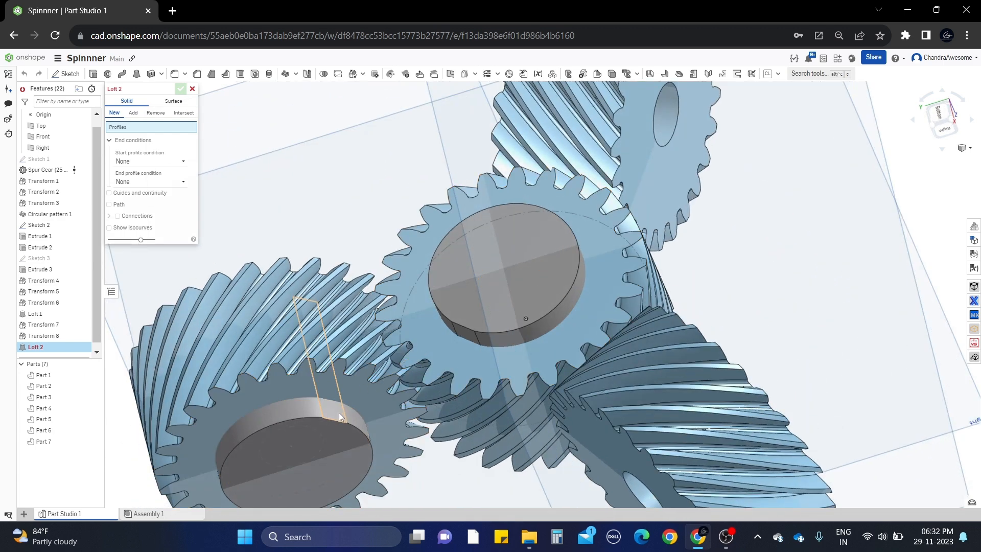
pyautogui.moveTo(338, 412); pyautogui.dragTo(422, 369, button='right')
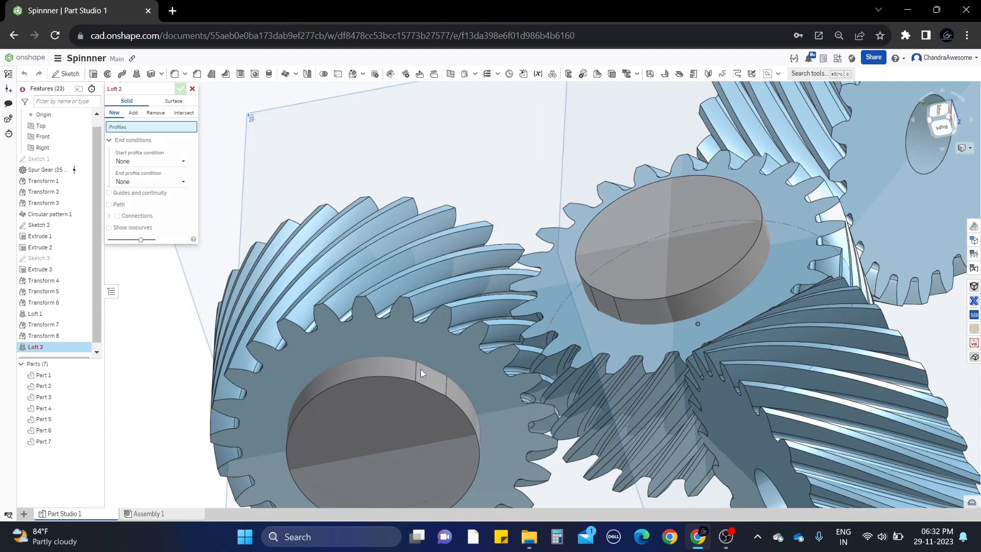
pyautogui.click(425, 375)
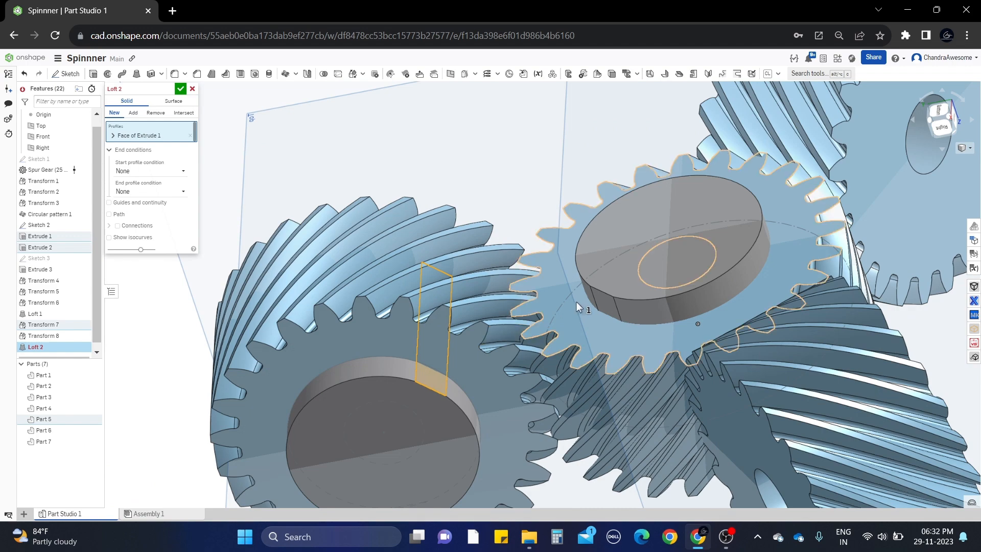
pyautogui.click(609, 303)
pyautogui.moveTo(610, 306); pyautogui.dragTo(628, 296, button='right')
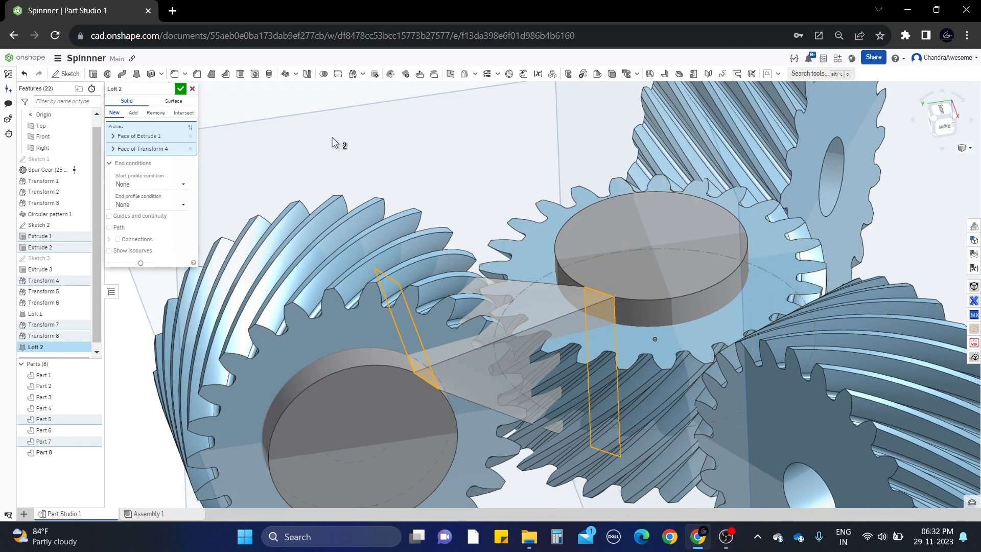
pyautogui.click(192, 89)
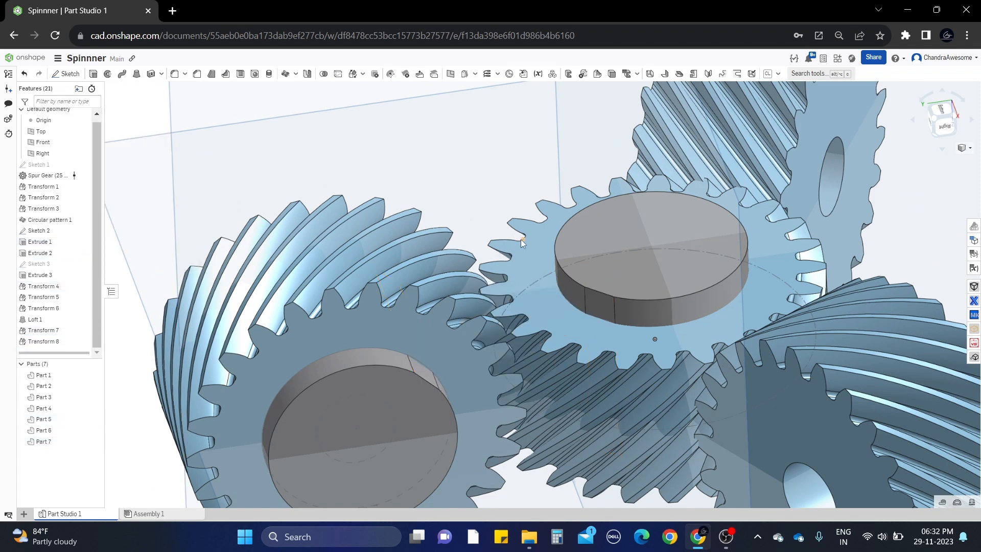
pyautogui.moveTo(705, 460); pyautogui.dragTo(746, 505, button='right')
pyautogui.click(726, 537)
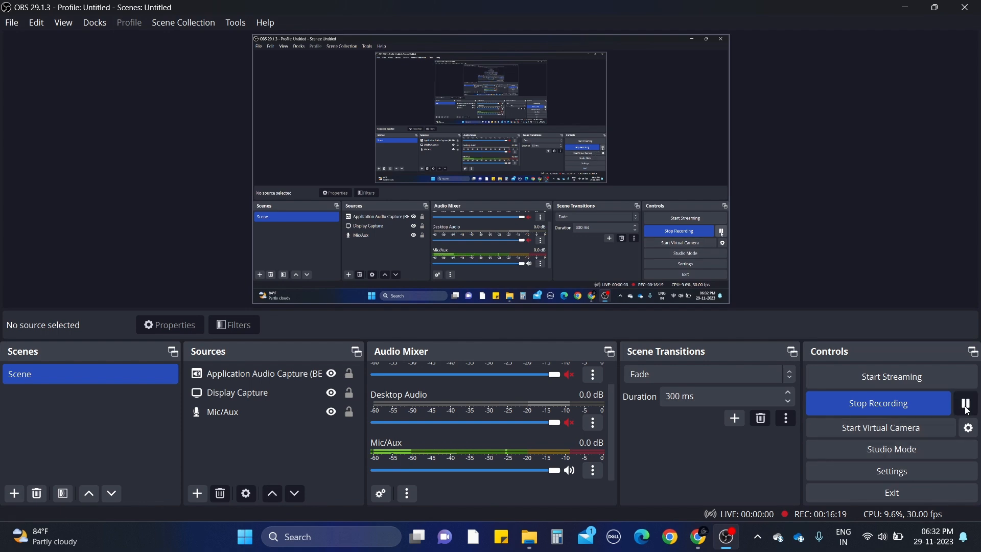
pyautogui.click(709, 537)
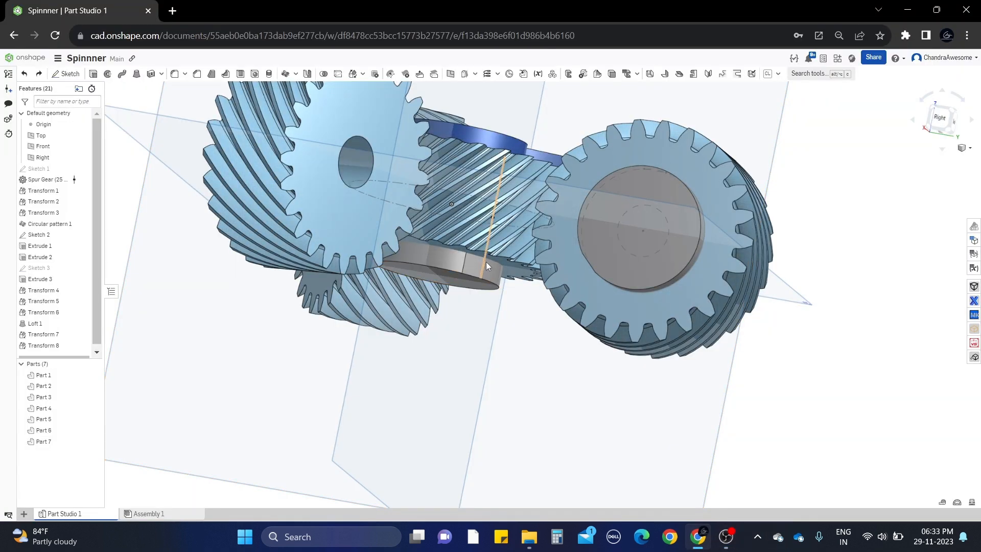
# Step: Examine the shaft caps on the central and outer gears, checking the rim and flat cut of the central cap
pyautogui.scroll(5, 486, 262)
pyautogui.scroll(-5, 501, 284)
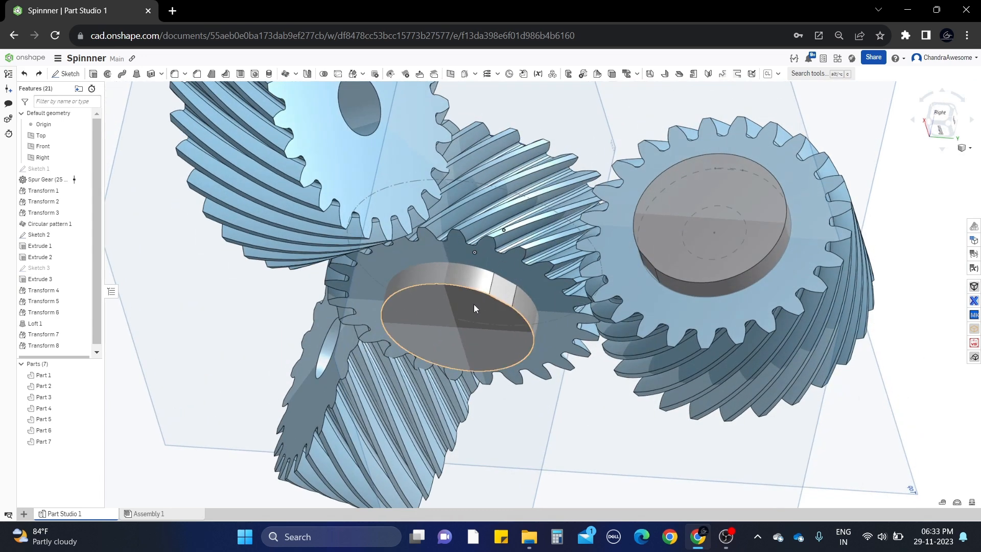
pyautogui.click(457, 278)
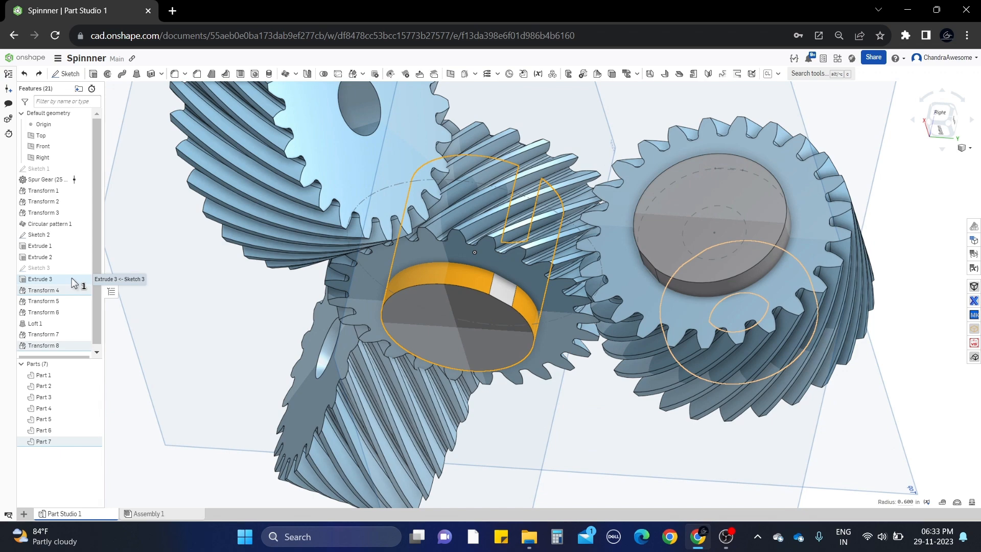
pyautogui.scroll(-8, 593, 332)
pyautogui.moveTo(779, 273)
pyautogui.mouseDown(button='right')
pyautogui.moveTo(763, 296)
pyautogui.moveTo(564, 340)
pyautogui.moveTo(779, 269)
pyautogui.mouseUp(button='right')
pyautogui.click(779, 269)
pyautogui.scroll(5, 488, 296)
pyautogui.moveTo(488, 296); pyautogui.dragTo(584, 290, button='right')
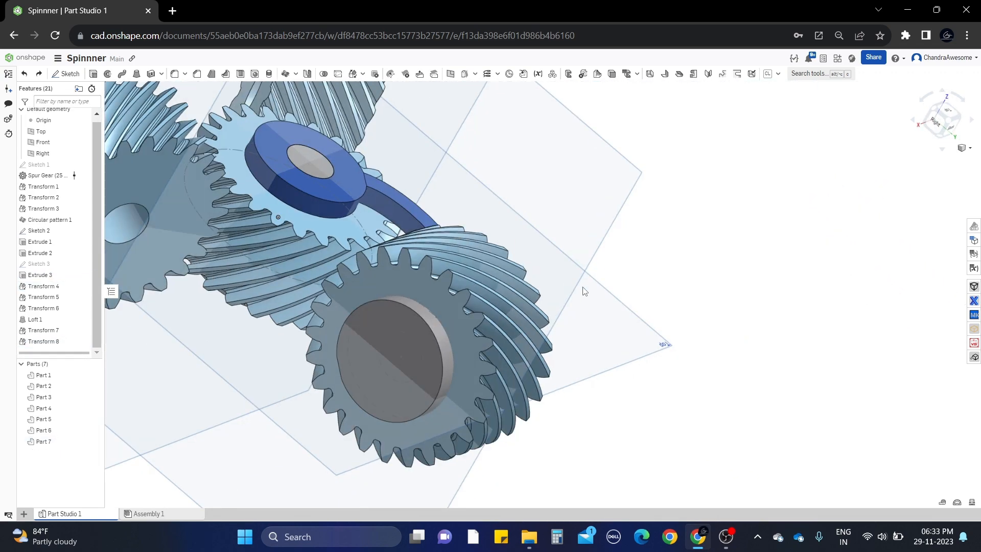
pyautogui.moveTo(408, 332); pyautogui.dragTo(470, 289, button='right')
# Step: Open Extrude 1 of the outer gear's shaft cap, inspect the flat cut on its rim, and close it without changes
pyautogui.click(397, 304)
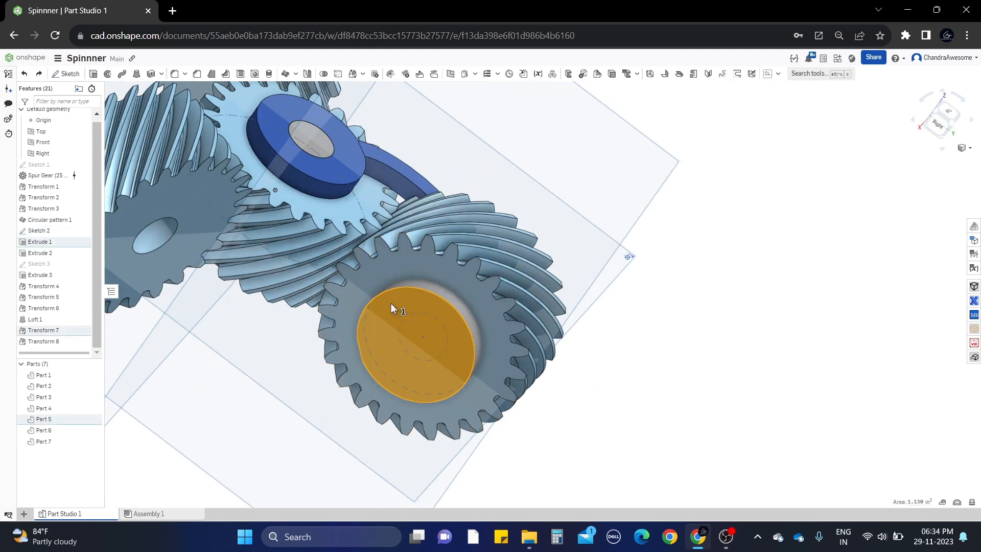
pyautogui.rightClick(68, 244)
pyautogui.click(90, 263)
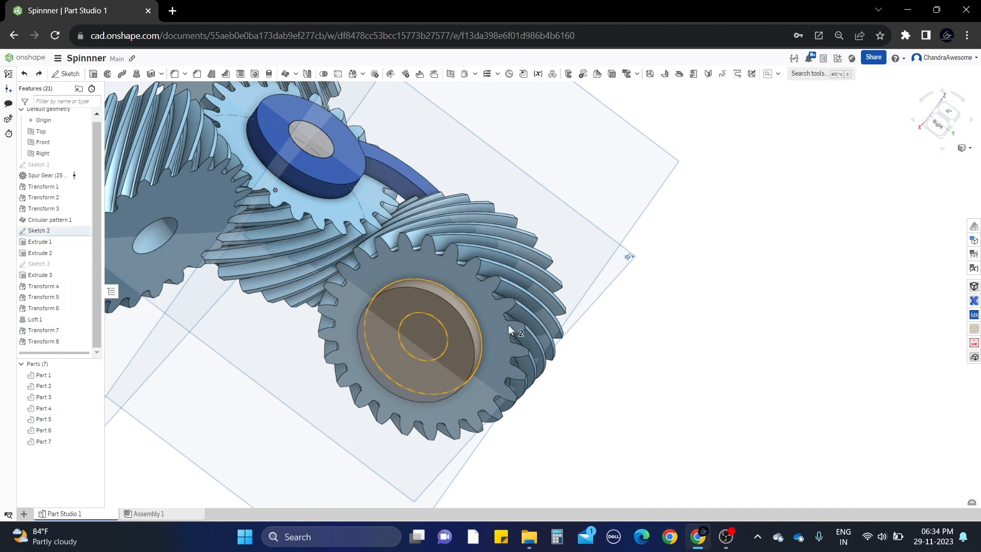
pyautogui.moveTo(477, 317); pyautogui.dragTo(424, 287, button='right')
pyautogui.scroll(5, 424, 287)
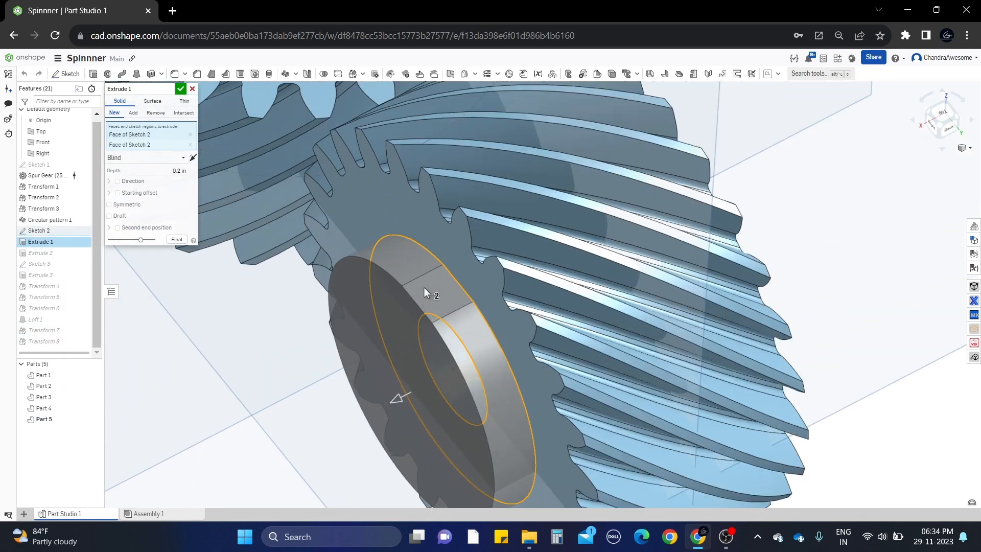
pyautogui.click(181, 88)
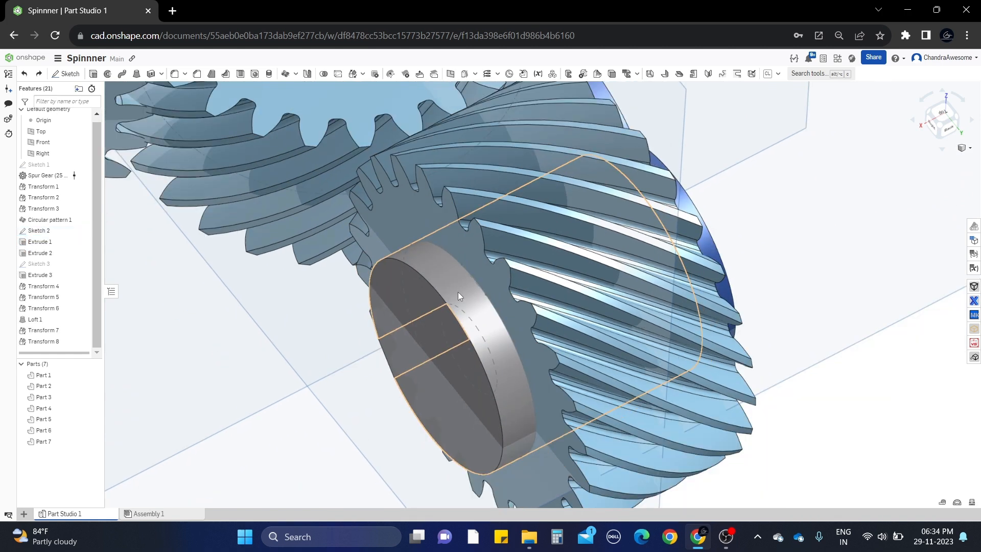
pyautogui.click(463, 299)
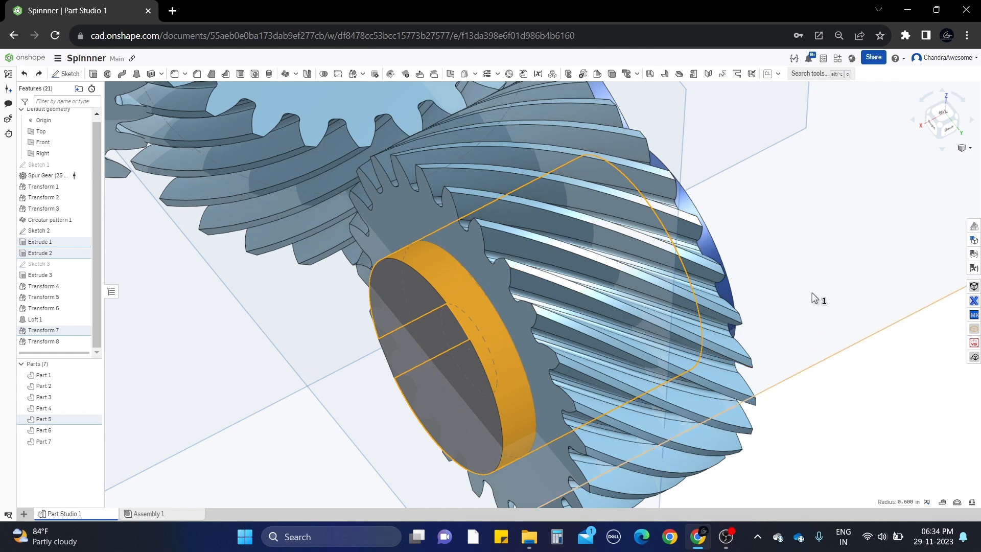
pyautogui.click(850, 331)
pyautogui.scroll(-3, 219, 297)
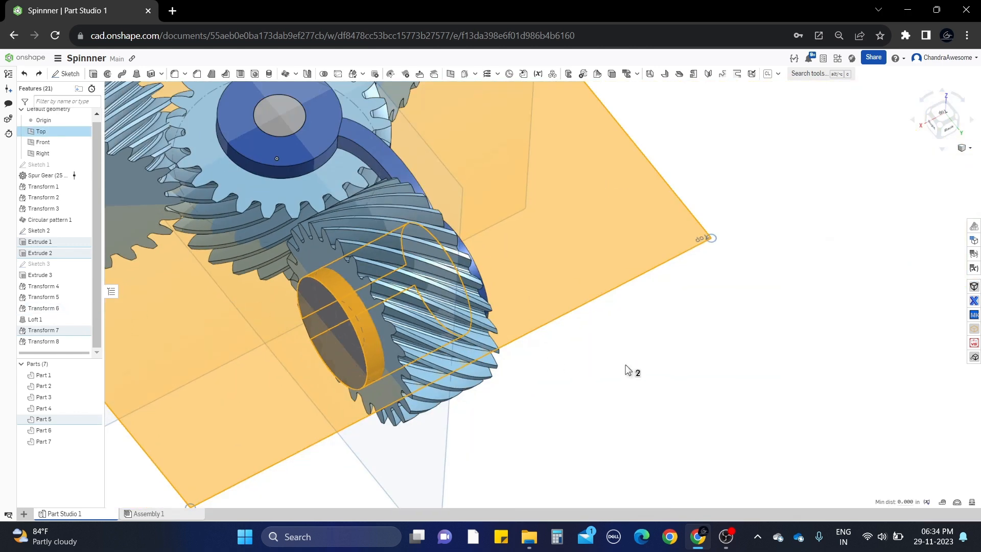
pyautogui.click(626, 367)
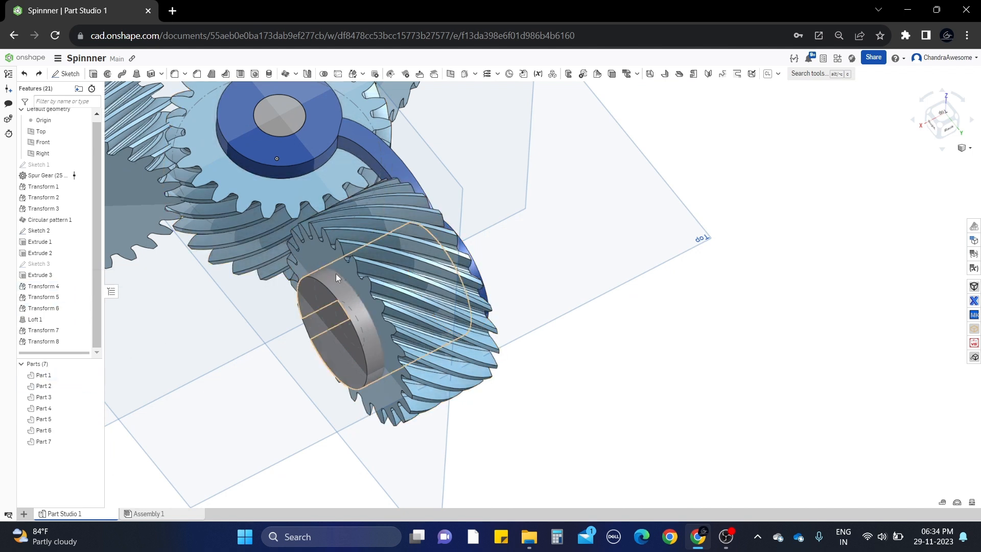
# Step: Hide the helical gear (Part 2) that surrounds the gray cylindrical shaft
pyautogui.rightClick(380, 265)
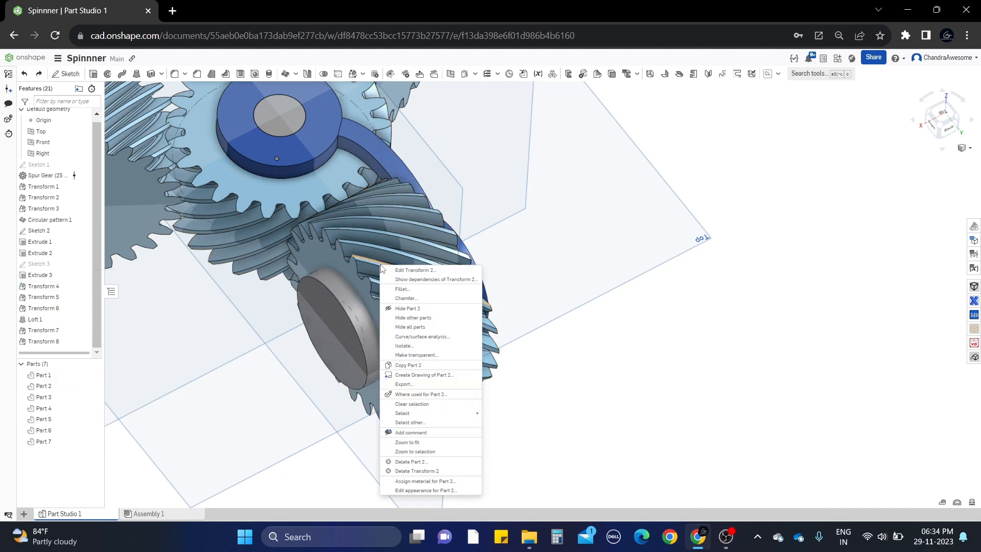
pyautogui.click(423, 311)
pyautogui.moveTo(423, 311); pyautogui.dragTo(466, 313, button='right')
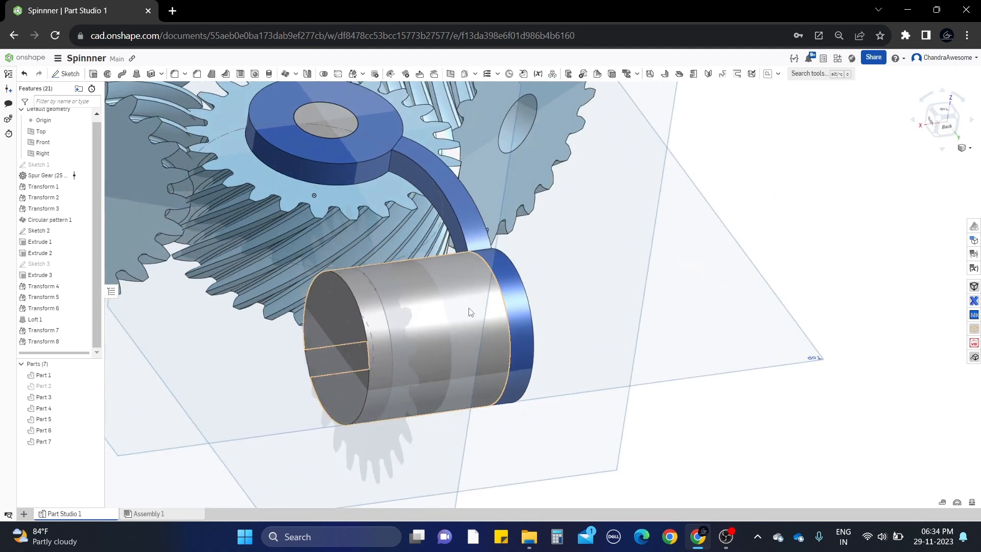
# Step: Edit Extrude 2 and remove the Extrude 1 face from its profiles so only the small circular Sketch 2 region is extruded
pyautogui.click(477, 310)
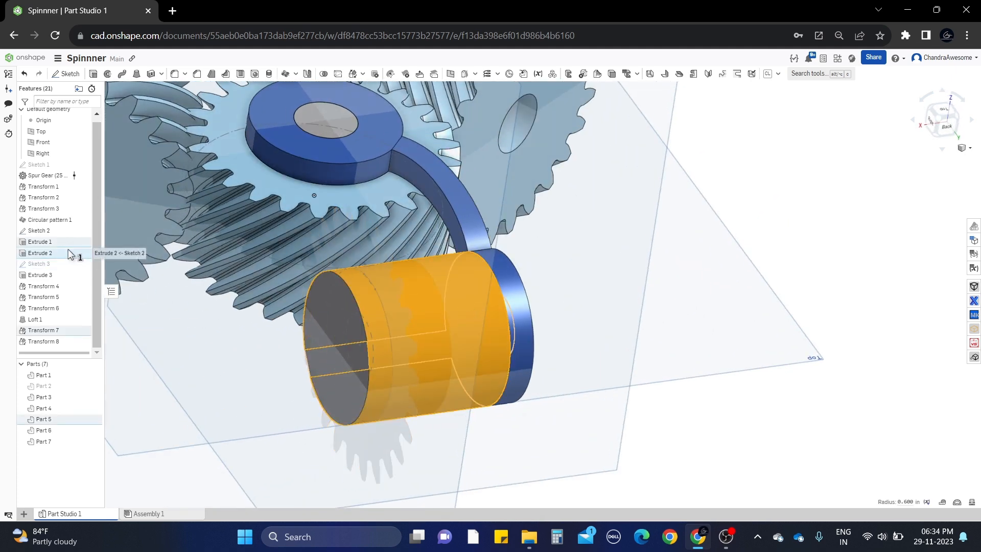
pyautogui.rightClick(72, 254)
pyautogui.click(92, 271)
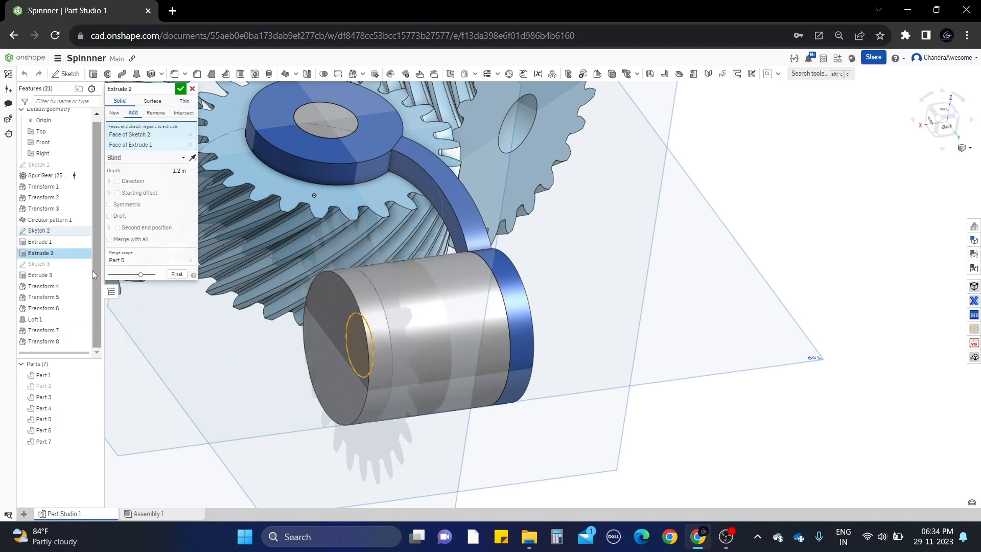
pyautogui.moveTo(360, 285); pyautogui.dragTo(408, 299, button='right')
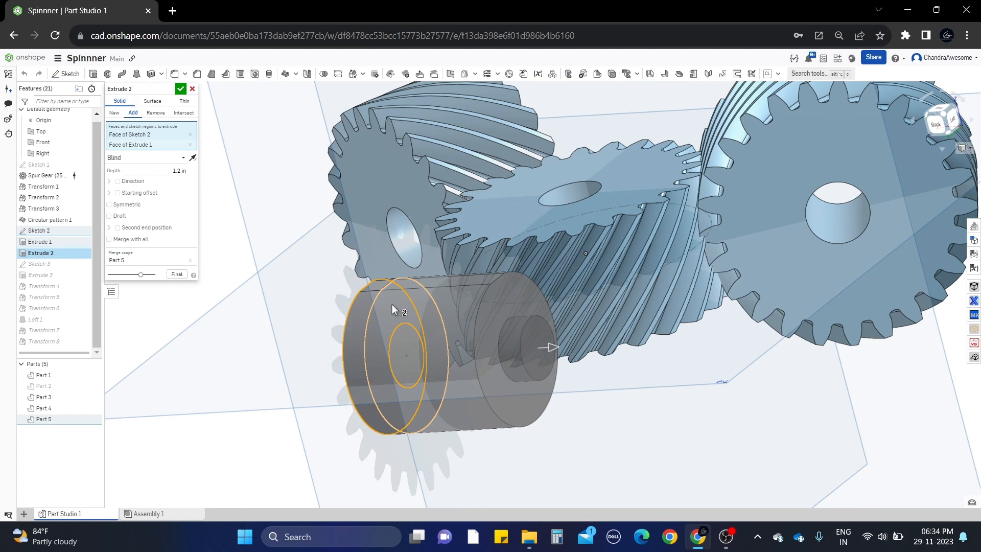
pyautogui.click(391, 305)
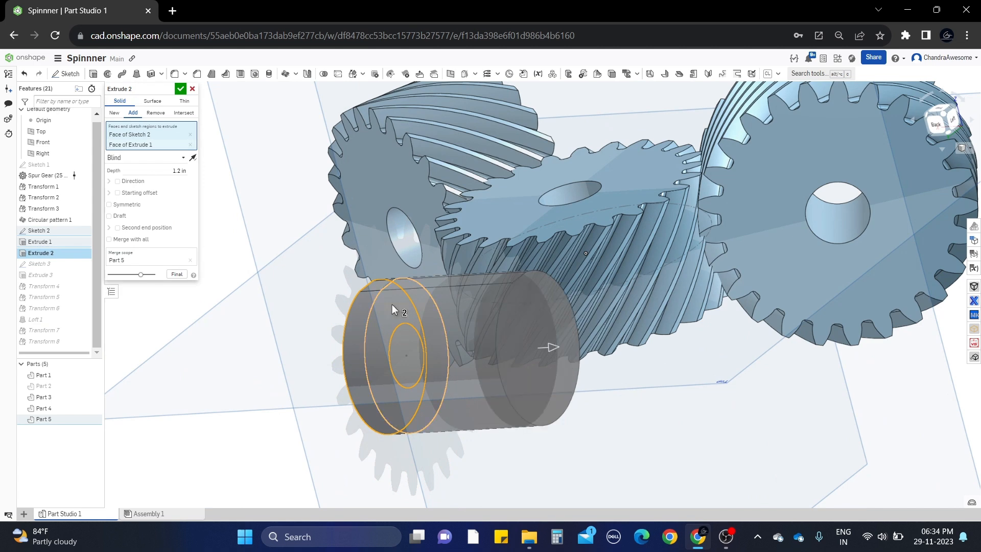
pyautogui.click(392, 304)
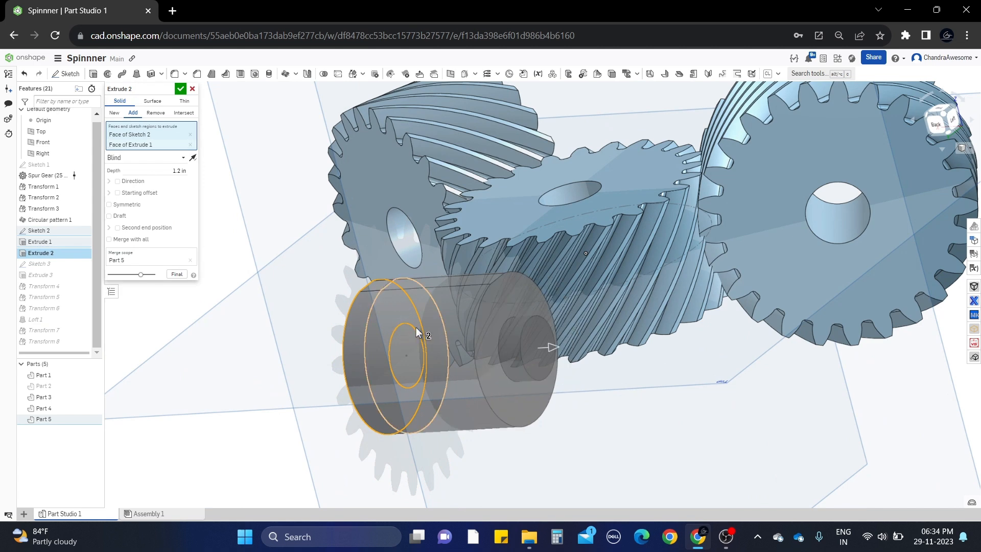
pyautogui.click(179, 145)
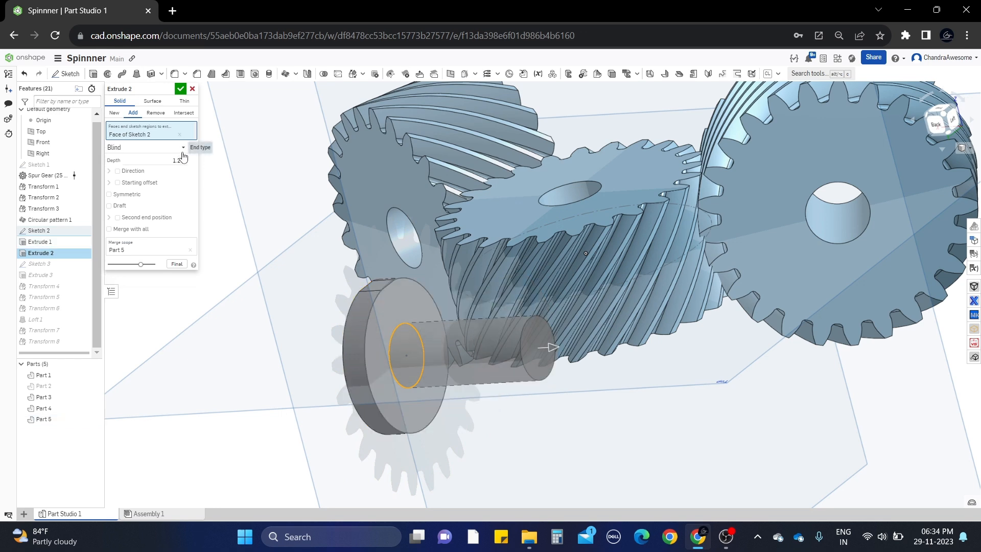
pyautogui.click(179, 90)
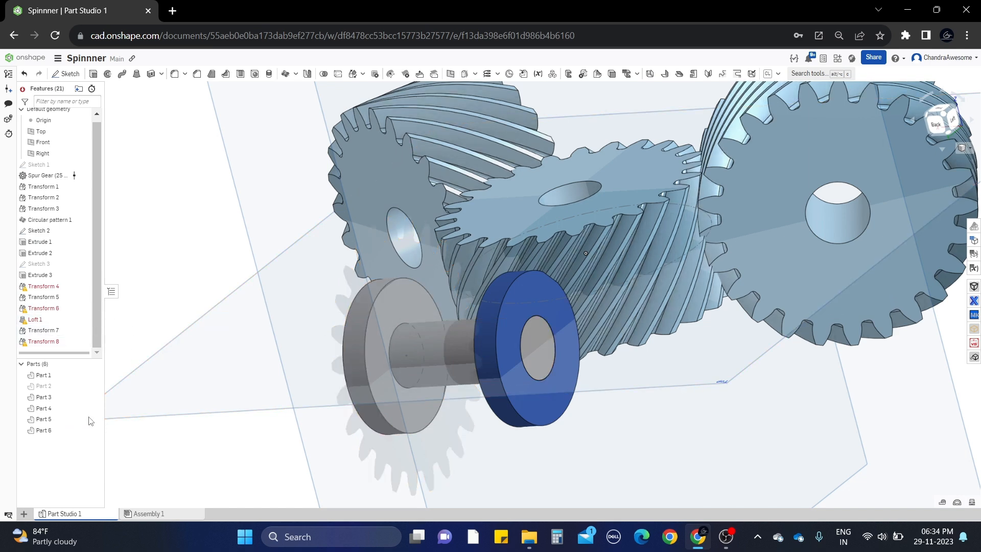
# Step: Show the hidden helical gear (Part 2) around the shaft again
pyautogui.click(91, 388)
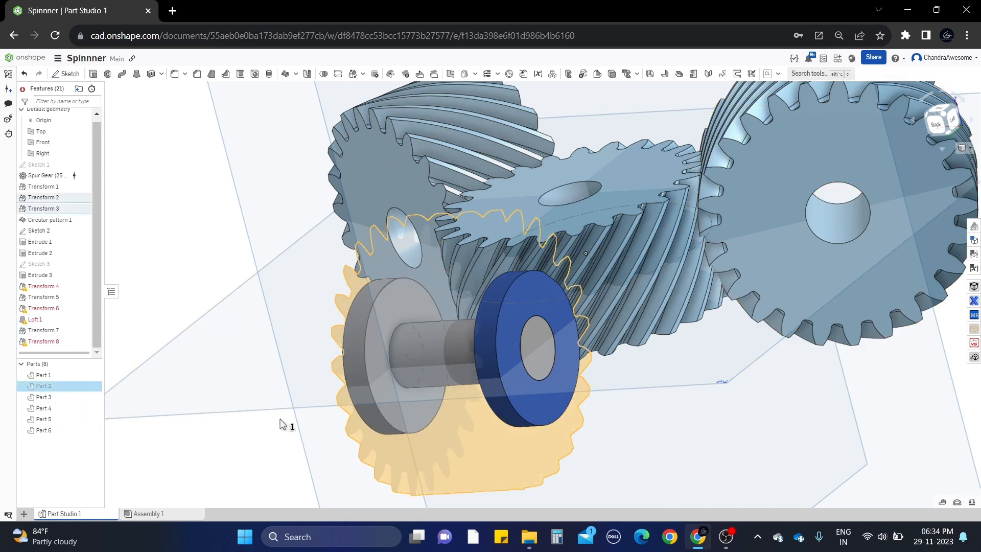
pyautogui.click(93, 386)
pyautogui.scroll(-5, 355, 354)
pyautogui.moveTo(311, 340); pyautogui.dragTo(349, 349, button='right')
pyautogui.moveTo(349, 349); pyautogui.dragTo(459, 365, button='middle')
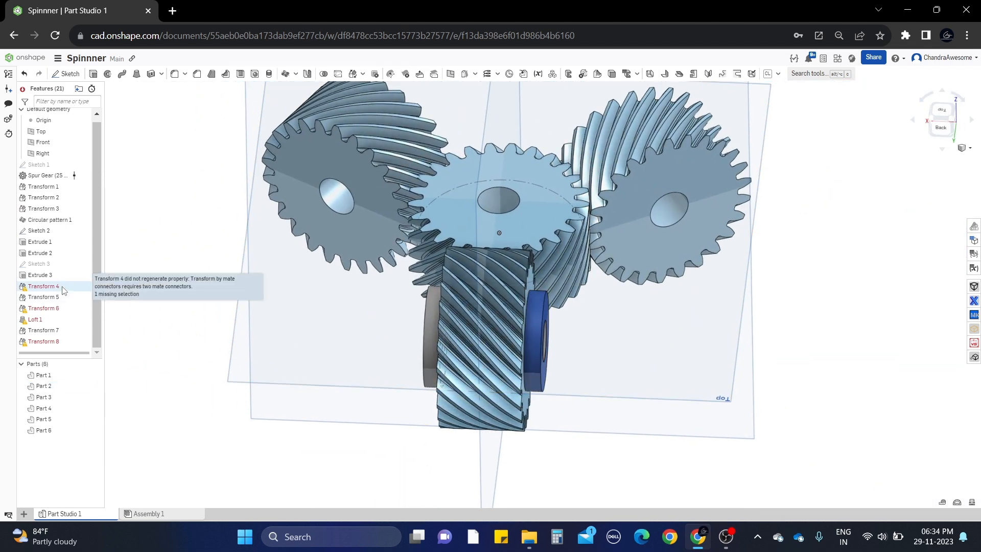
# Step: Edit Transform 4 and replace its missing from mate connector with one at the center of the blue collar's gear-side circular edge
pyautogui.rightClick(77, 286)
pyautogui.click(94, 308)
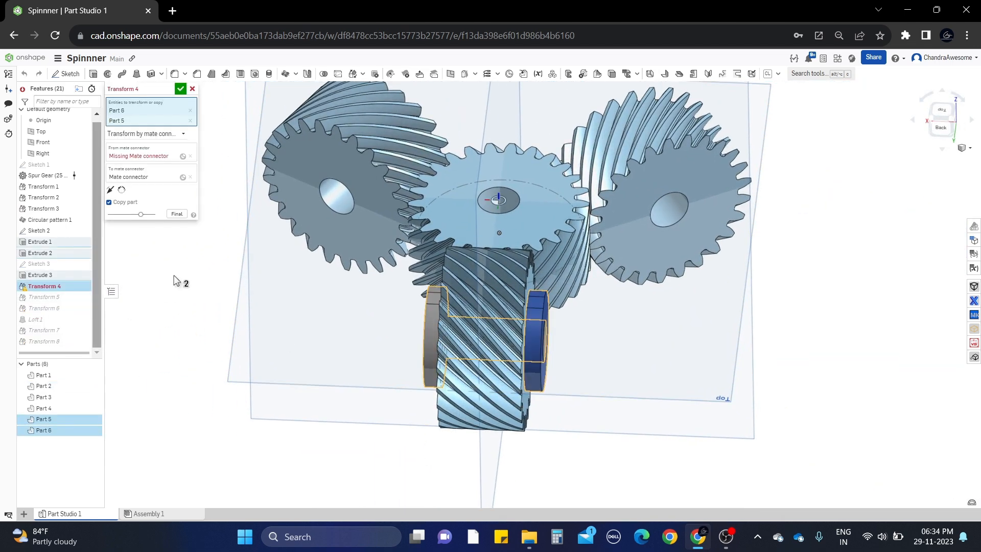
pyautogui.moveTo(225, 259); pyautogui.dragTo(203, 257, button='right')
pyautogui.scroll(-2, 183, 243)
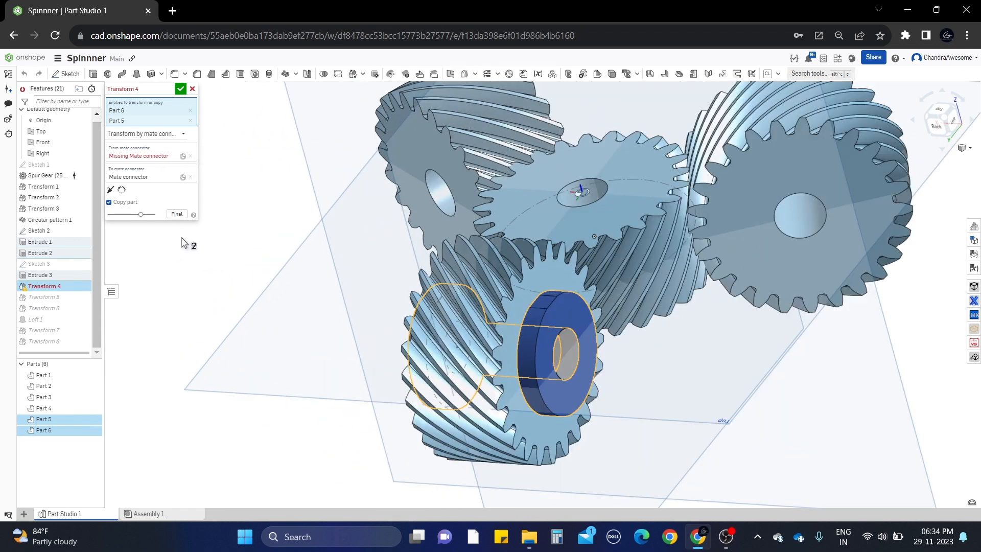
pyautogui.moveTo(258, 198)
pyautogui.mouseDown(button='right')
pyautogui.moveTo(245, 198)
pyautogui.moveTo(309, 218)
pyautogui.moveTo(254, 197)
pyautogui.mouseUp(button='right')
pyautogui.click(180, 156)
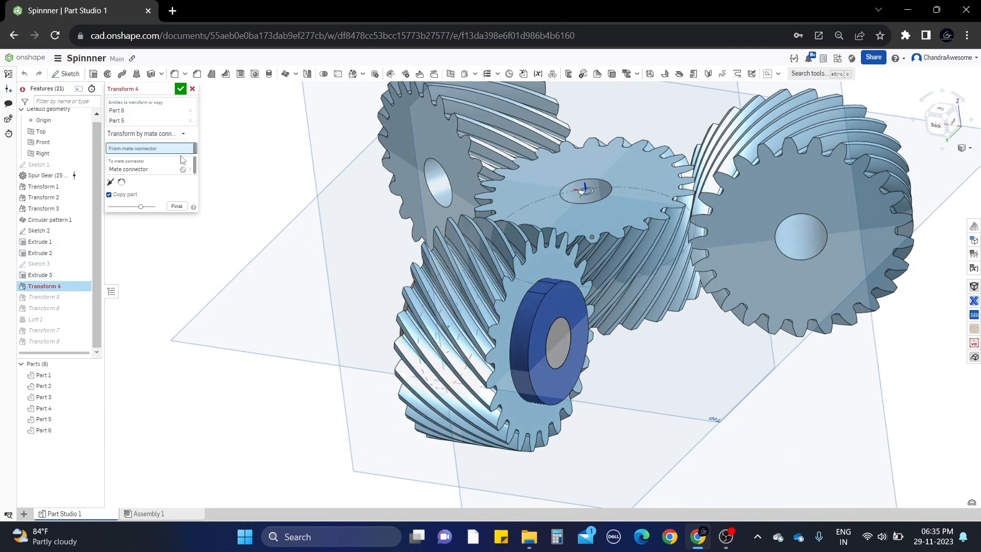
pyautogui.scroll(2, 565, 329)
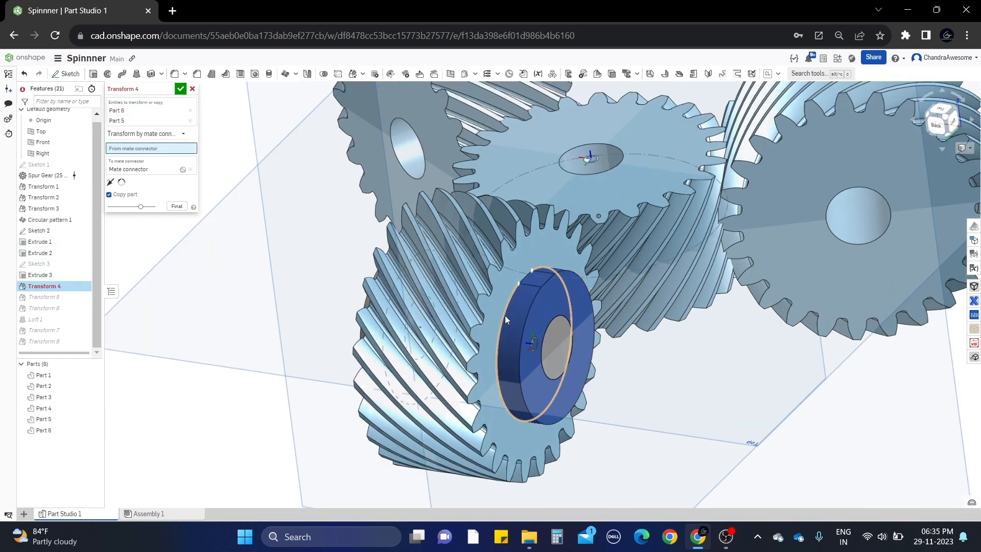
pyautogui.click(505, 317)
pyautogui.scroll(-3, 308, 213)
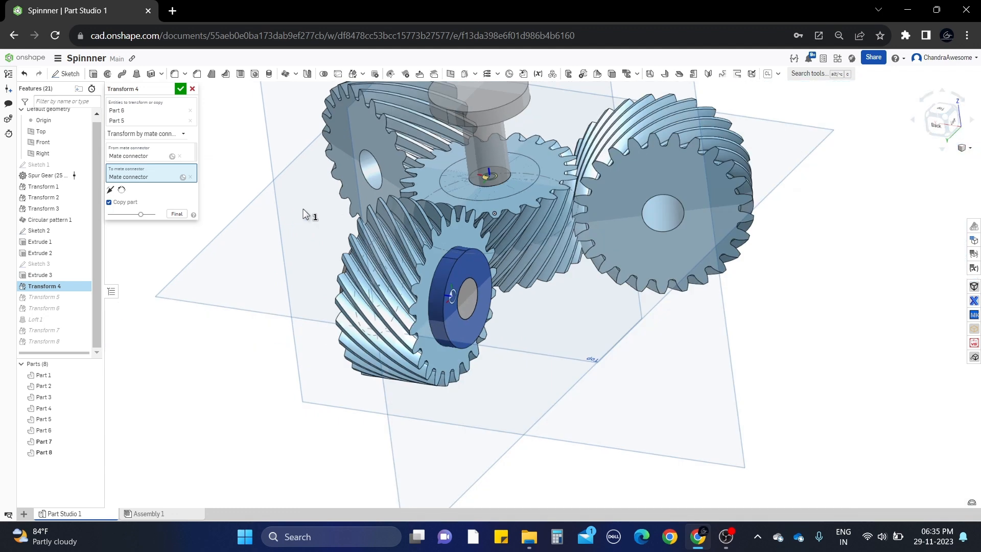
# Step: Flip the primary axis of Transform 4 and accept the transform
pyautogui.moveTo(344, 271); pyautogui.dragTo(347, 274, button='middle')
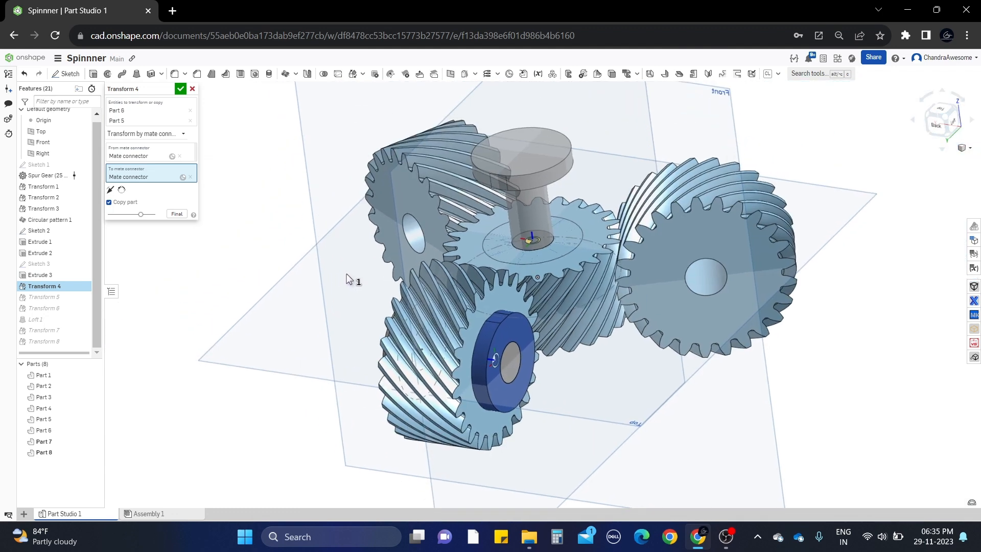
pyautogui.click(111, 190)
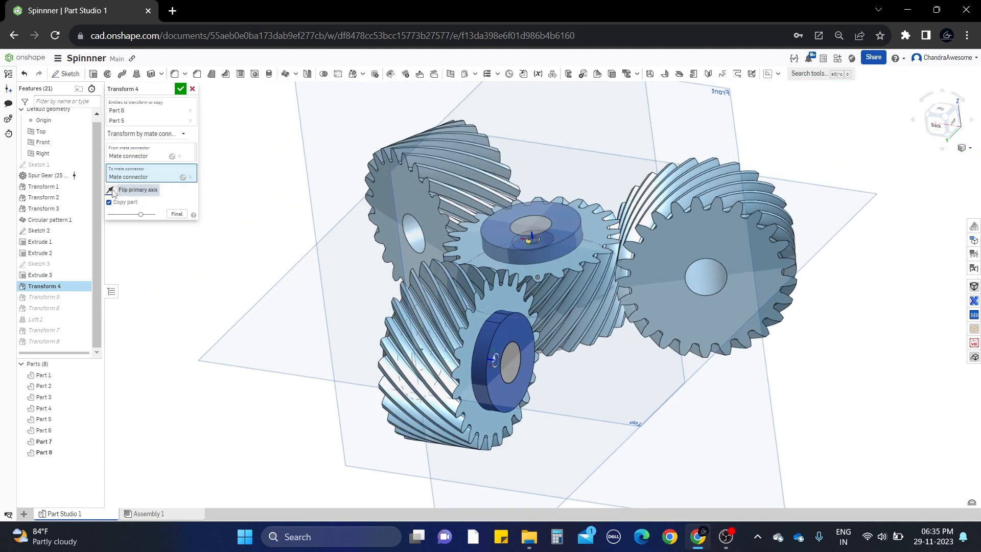
pyautogui.click(180, 89)
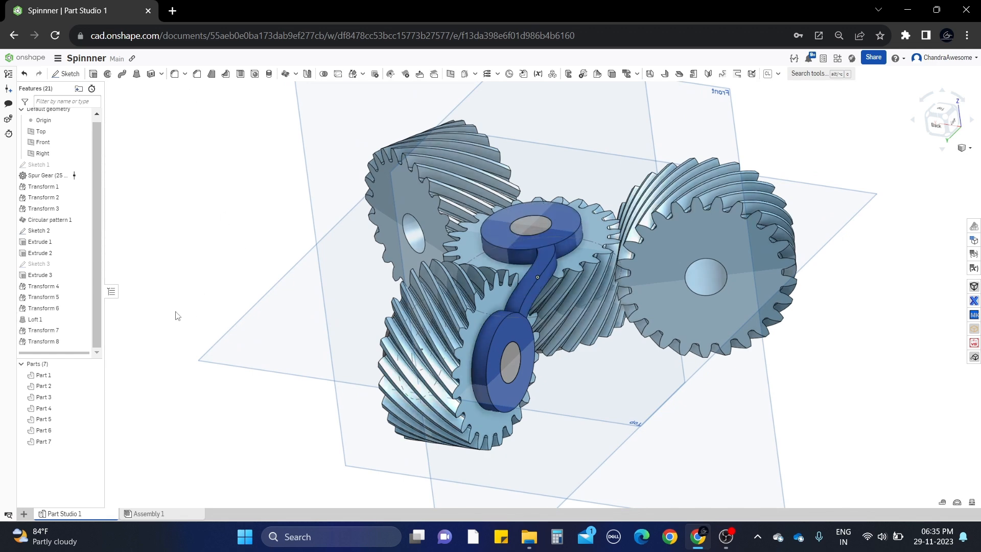
# Step: Loft a new solid between the facing flats of the two gray end caps, with start and end conditions set to Normal to profile
pyautogui.moveTo(613, 219); pyautogui.dragTo(435, 216, button='right')
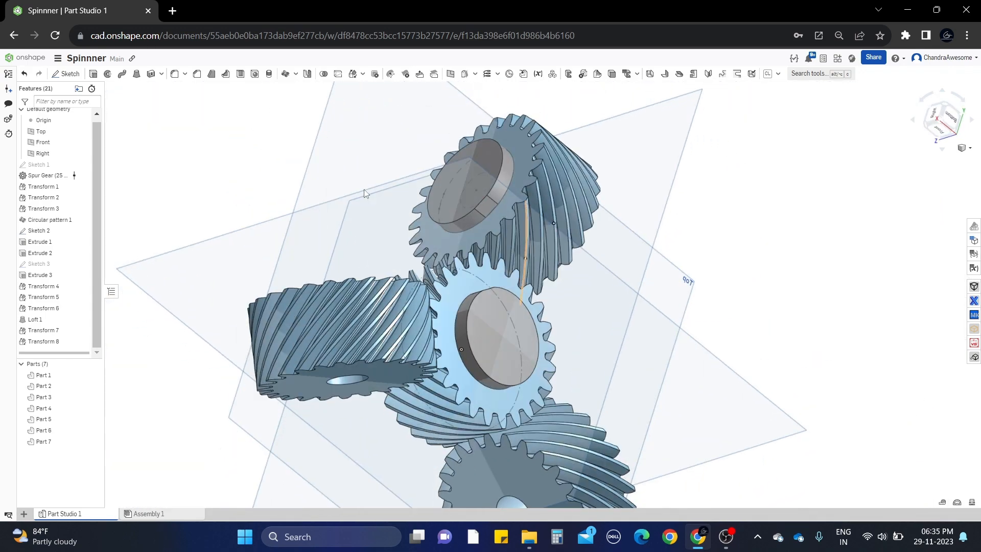
pyautogui.click(136, 76)
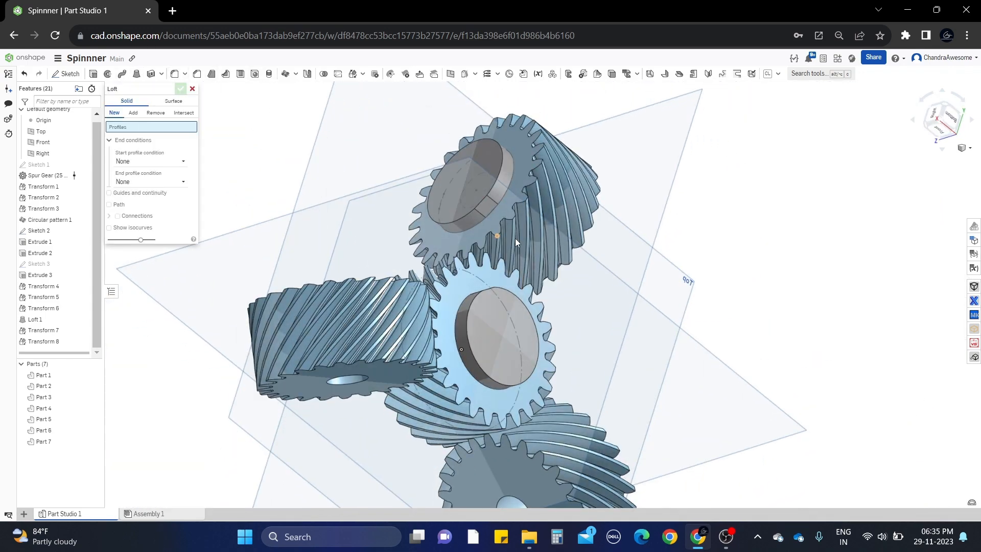
pyautogui.scroll(2, 505, 240)
pyautogui.click(482, 234)
pyautogui.moveTo(483, 232); pyautogui.dragTo(551, 209, button='right')
pyautogui.click(475, 292)
pyautogui.click(173, 189)
pyautogui.click(147, 207)
pyautogui.click(169, 216)
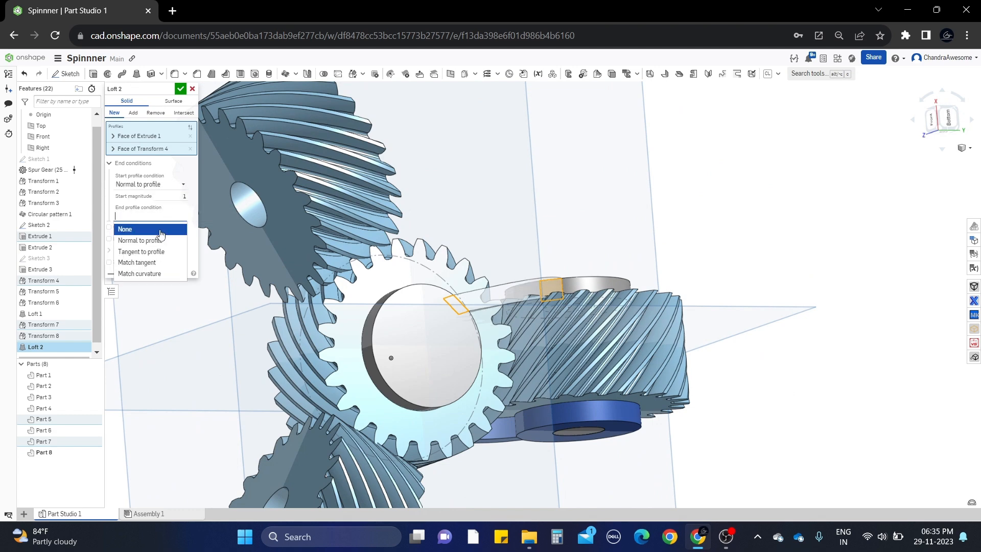
pyautogui.click(160, 241)
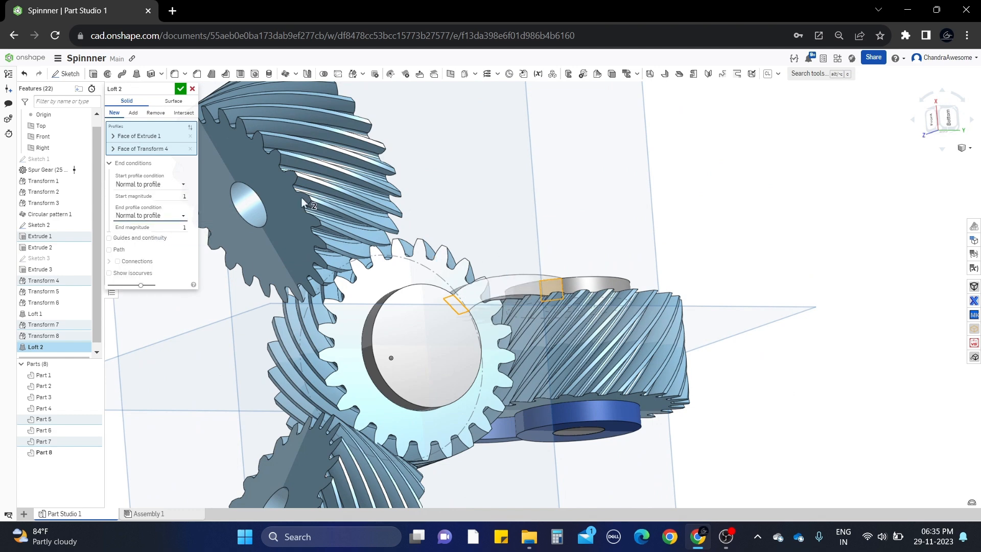
pyautogui.click(180, 89)
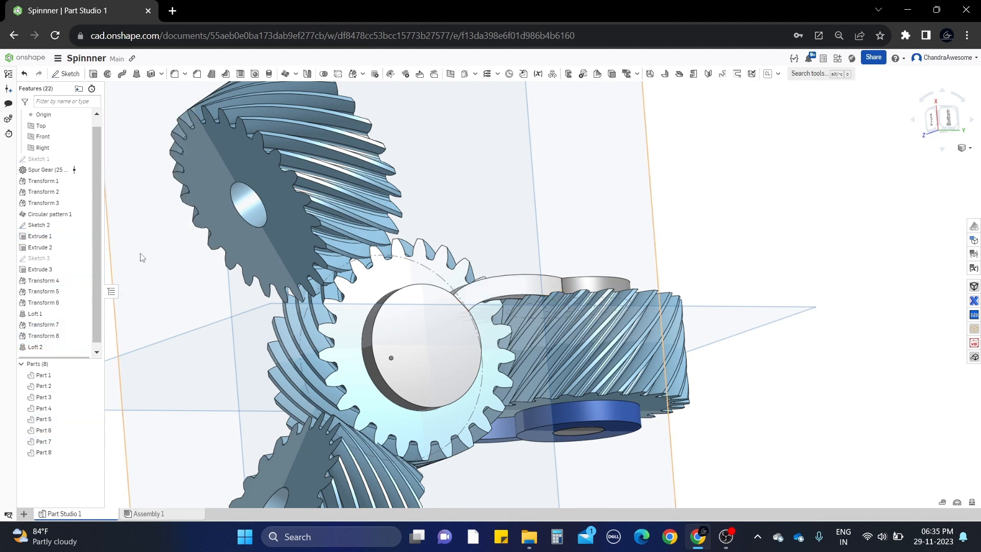
# Step: Edit Loft 2 to use Add, with the two capped shafts, Part 7 and Part 5, as the merge scope
pyautogui.rightClick(73, 348)
pyautogui.click(89, 367)
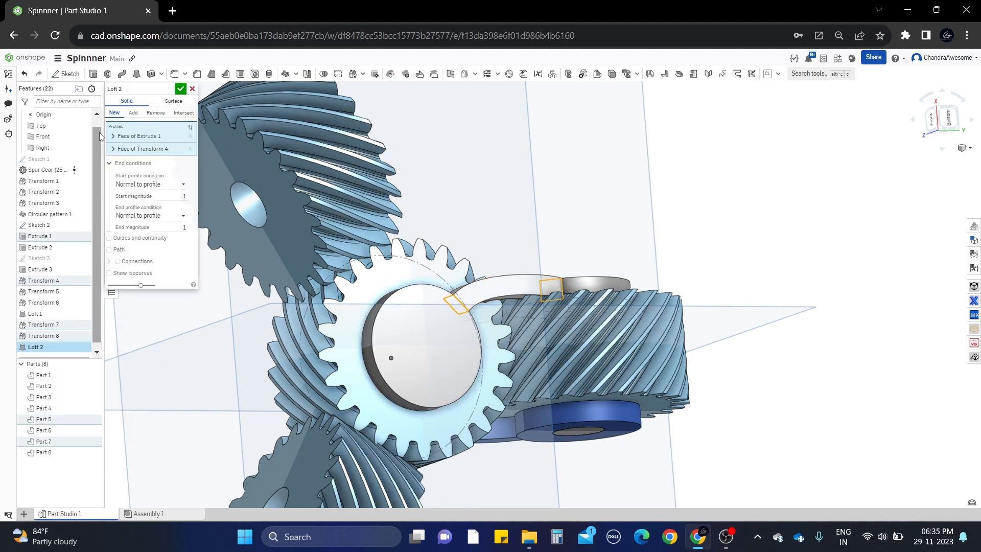
pyautogui.click(131, 284)
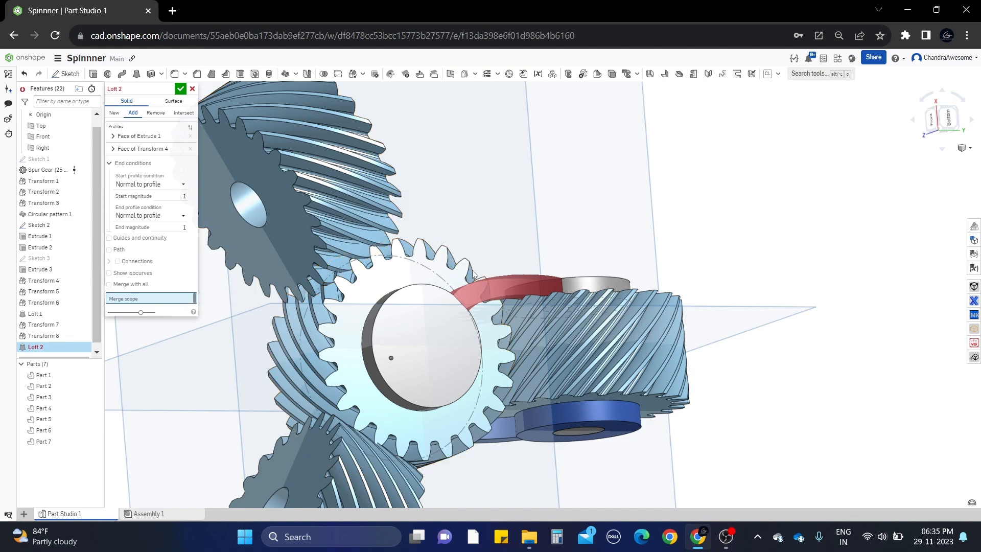
pyautogui.moveTo(327, 312); pyautogui.dragTo(441, 314, button='right')
pyautogui.click(473, 308)
pyautogui.click(603, 260)
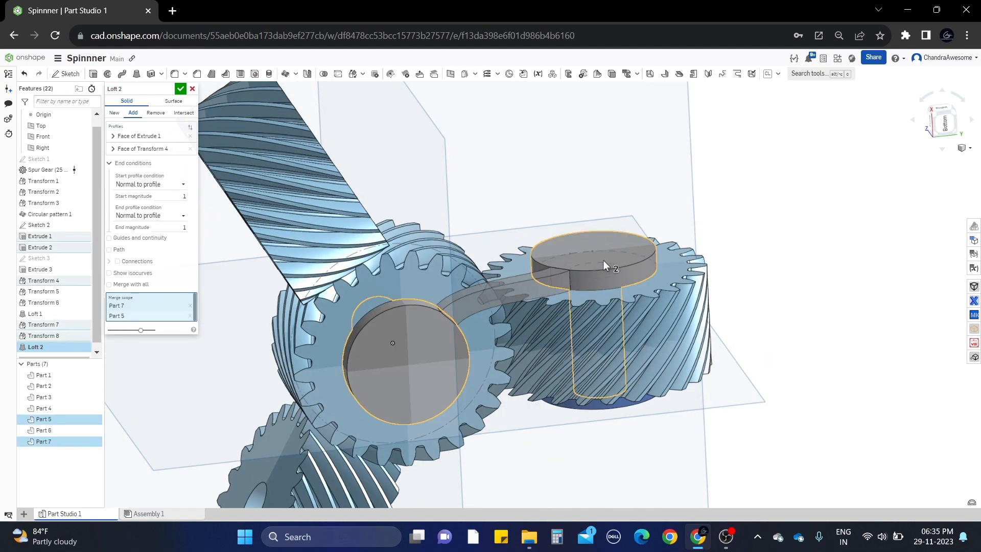
pyautogui.press('Return')
# Step: Fillet the outer edge where the gray arm meets its gear cap with a 6 in radius
pyautogui.press('f')
pyautogui.moveTo(286, 122); pyautogui.dragTo(581, 261, button='right')
pyautogui.scroll(5, 570, 226)
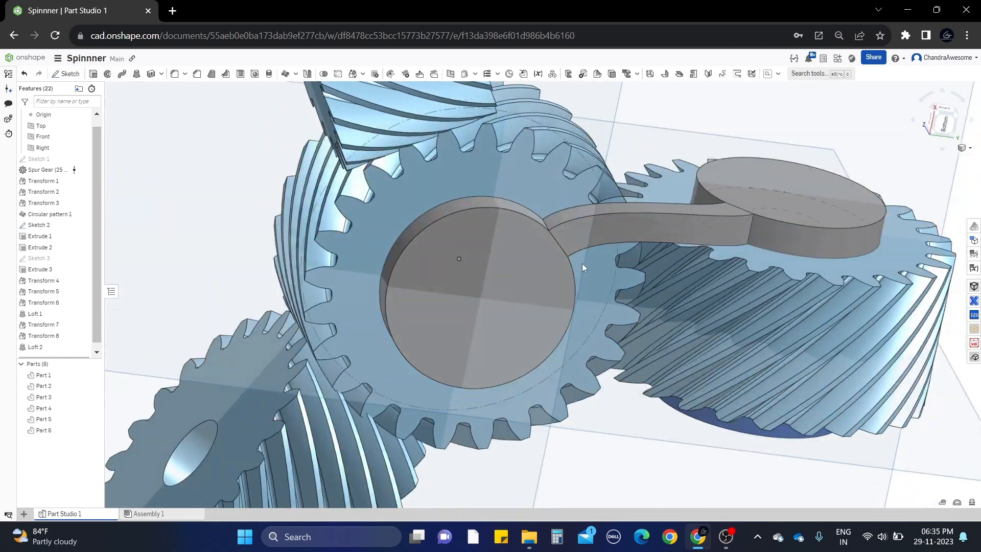
pyautogui.scroll(3, 539, 200)
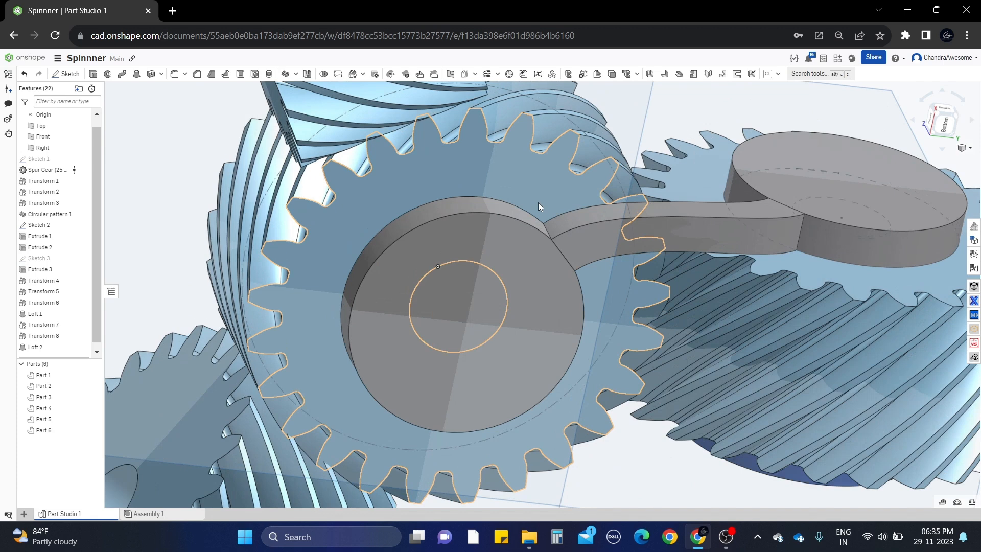
pyautogui.hotkey('shift', 'f')
pyautogui.moveTo(538, 200); pyautogui.dragTo(544, 215, button='right')
pyautogui.click(544, 228)
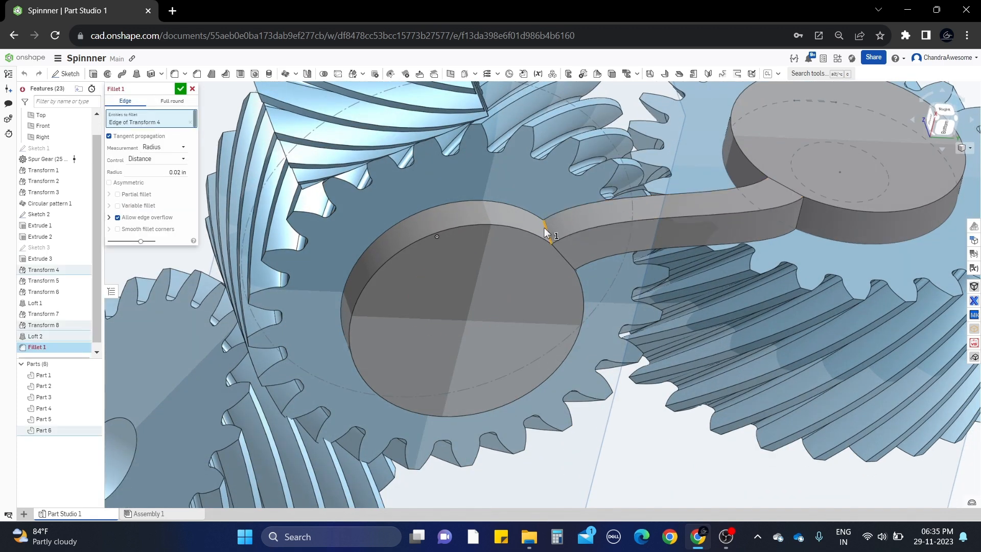
pyautogui.click(164, 172)
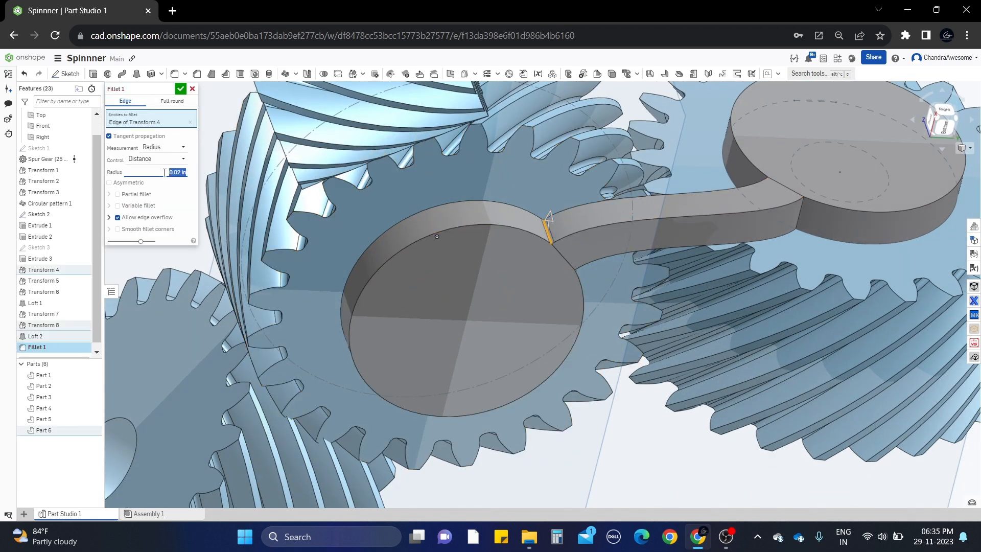
pyautogui.press('Return')
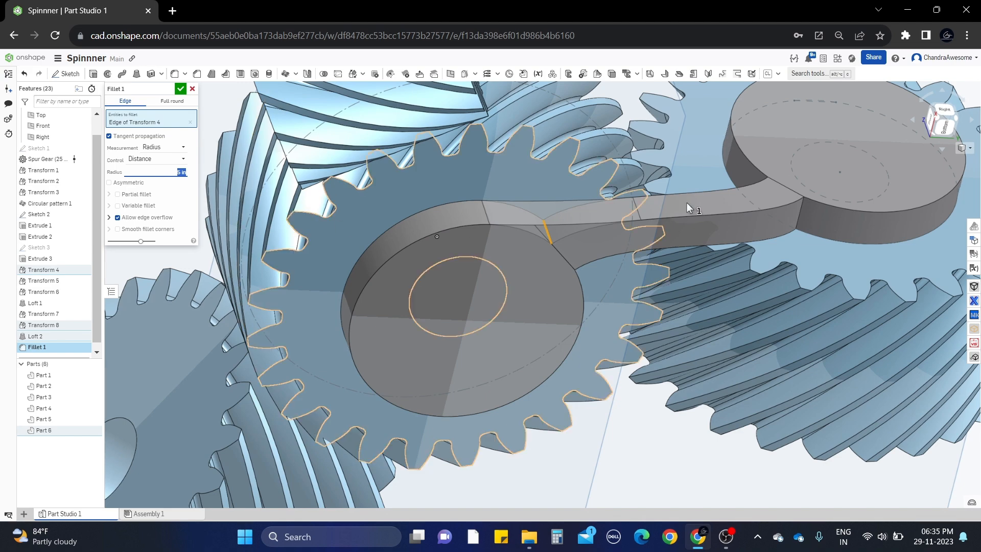
# Step: Add the outer edge at the gray arm's other cap and both matching edges of the blue arm to the fillet, and accept it
pyautogui.press('n')
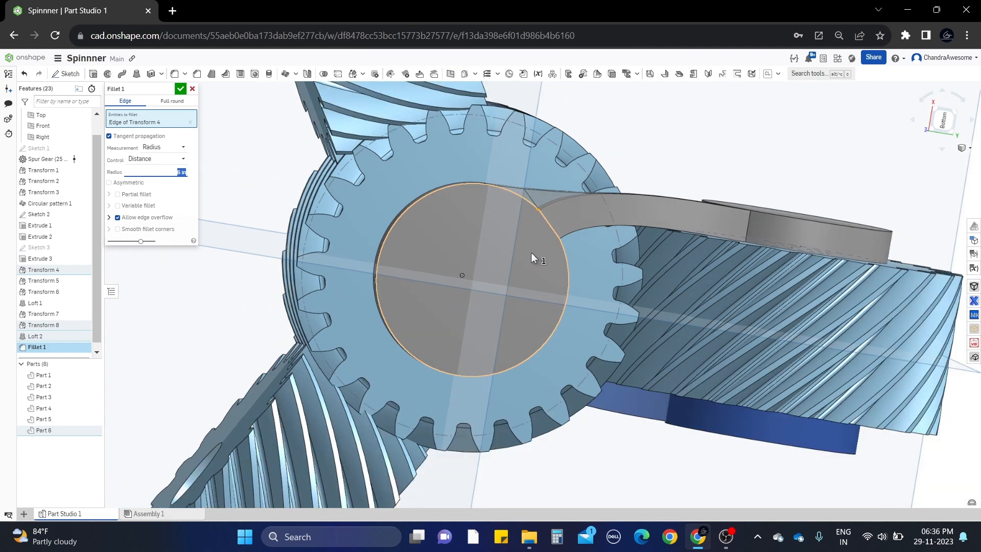
pyautogui.moveTo(532, 252); pyautogui.dragTo(558, 302, button='right')
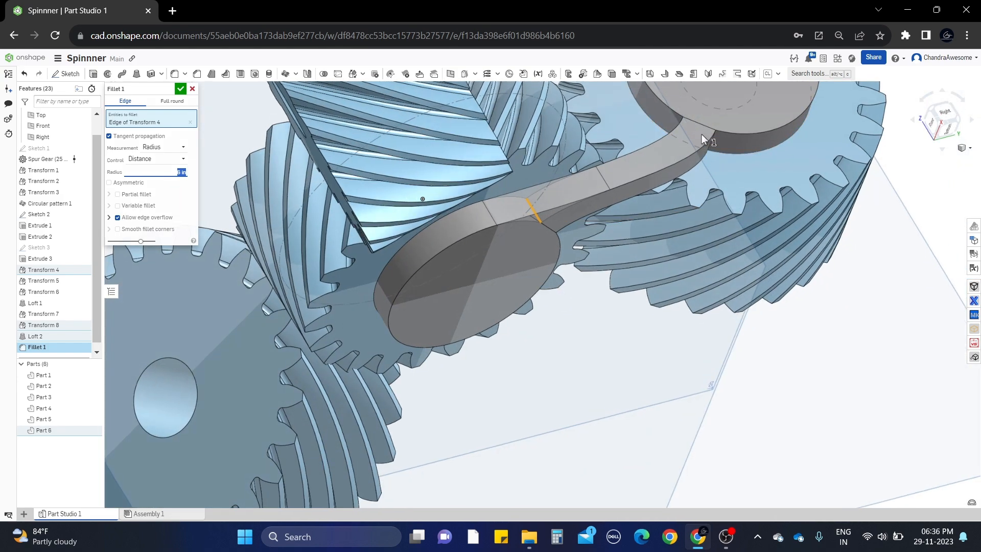
pyautogui.moveTo(706, 136); pyautogui.dragTo(705, 142, button='right')
pyautogui.click(716, 145)
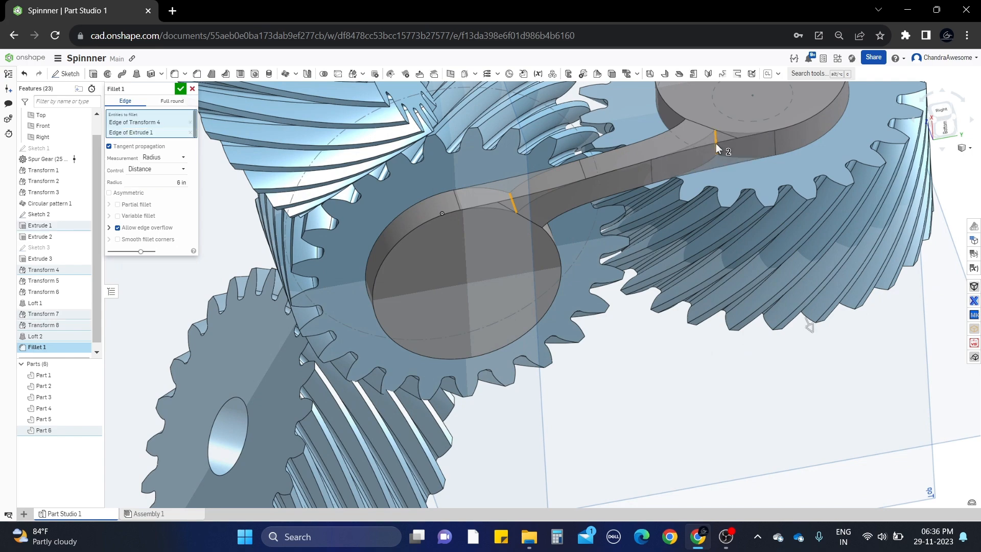
pyautogui.press('p')
pyautogui.moveTo(795, 196); pyautogui.dragTo(458, 134, button='right')
pyautogui.click(584, 167)
pyautogui.click(453, 137)
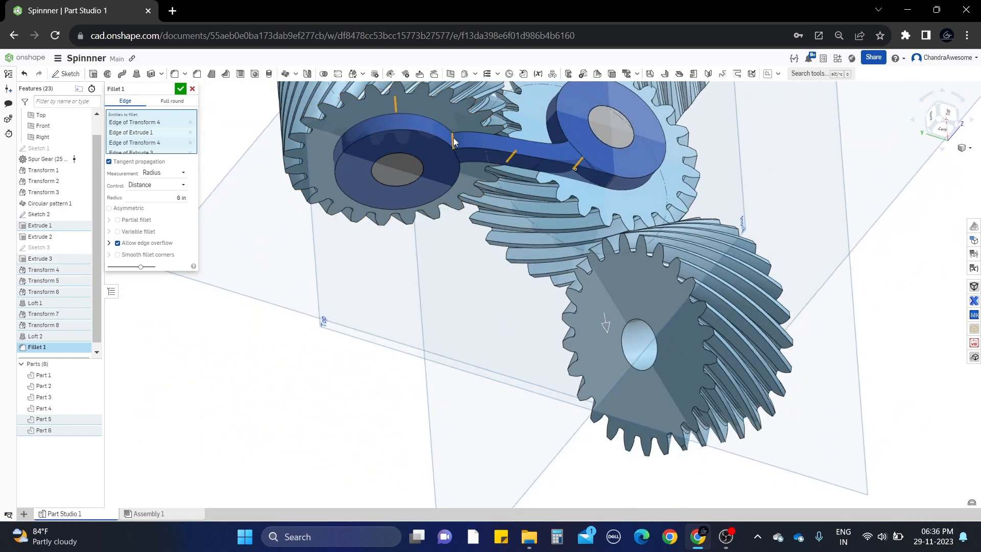
pyautogui.click(180, 90)
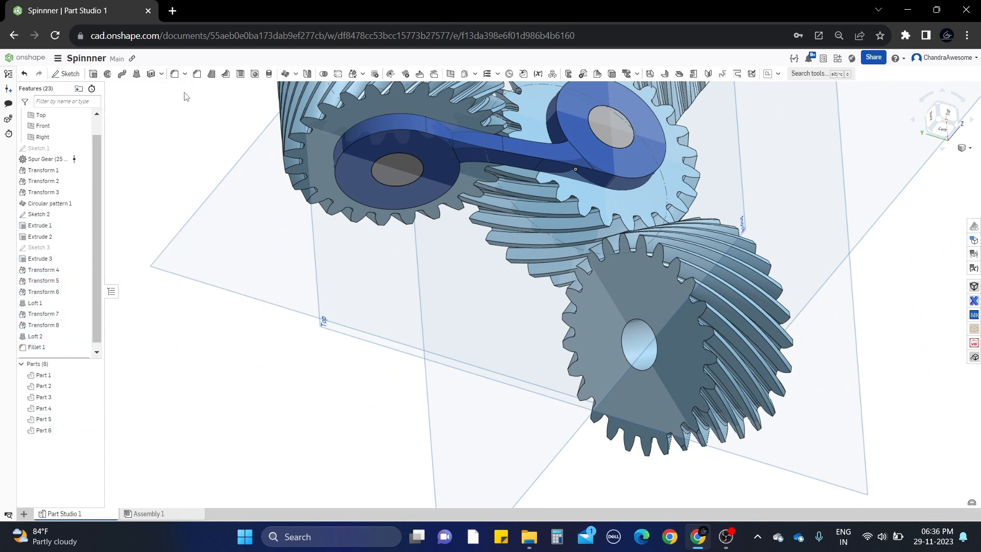
# Step: Start a second fillet on the inner edge where the blue arm meets its collar, with a radius of 0.3 in
pyautogui.click(174, 74)
pyautogui.moveTo(508, 152); pyautogui.dragTo(513, 192, button='right')
pyautogui.scroll(5, 492, 241)
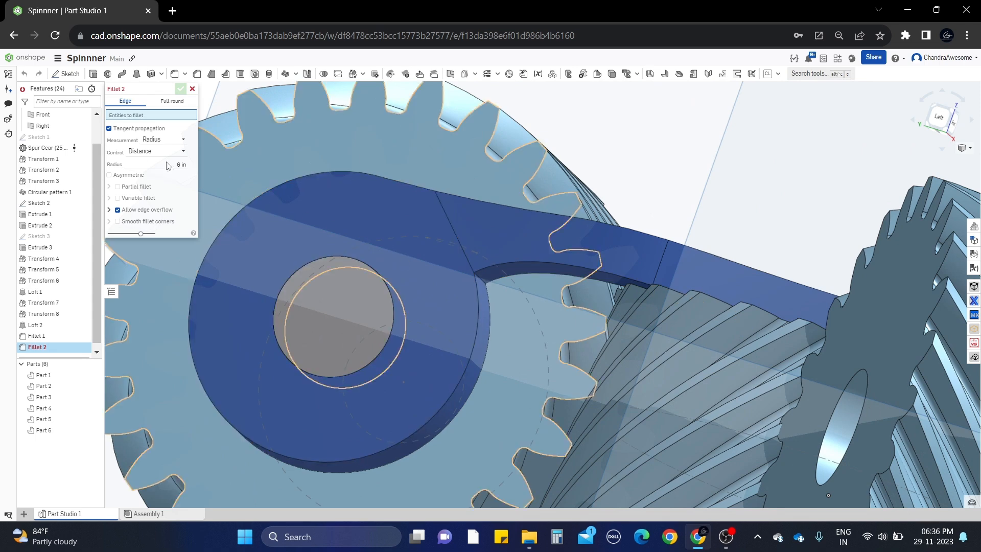
pyautogui.click(479, 280)
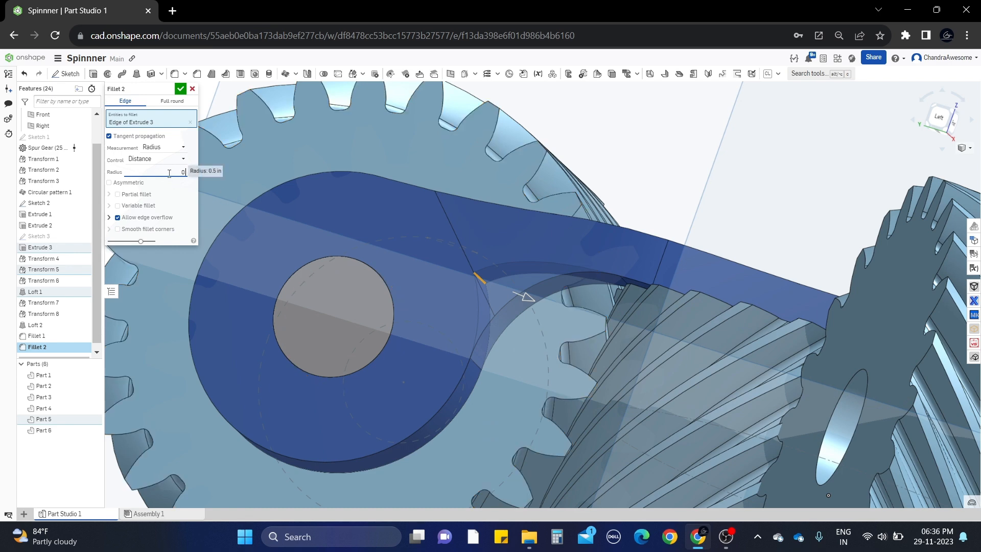
pyautogui.moveTo(561, 255); pyautogui.dragTo(628, 246, button='right')
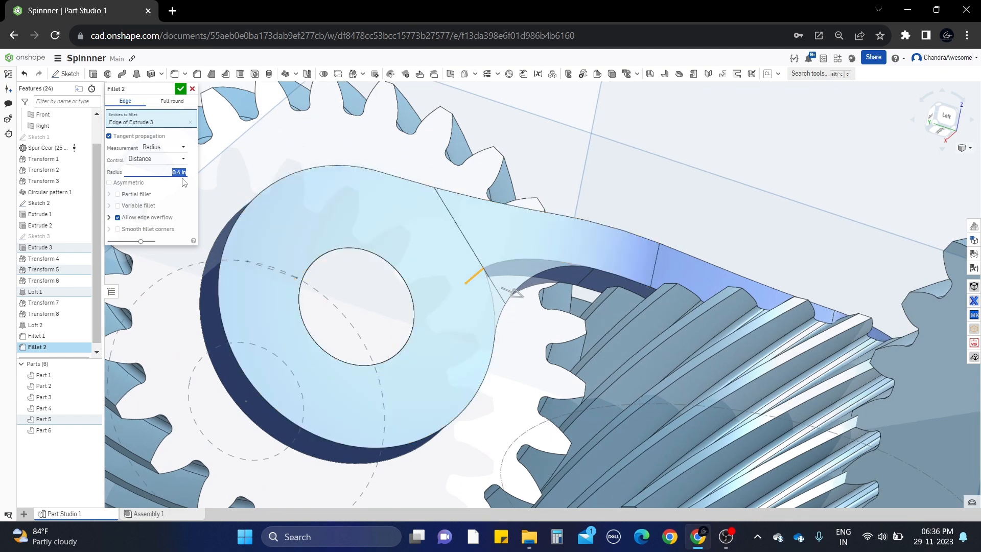
pyautogui.scroll(-1, 164, 173)
pyautogui.scroll(-2, 566, 198)
pyautogui.moveTo(563, 211); pyautogui.dragTo(604, 208, button='right')
pyautogui.scroll(-2, 544, 214)
pyautogui.scroll(3, 611, 233)
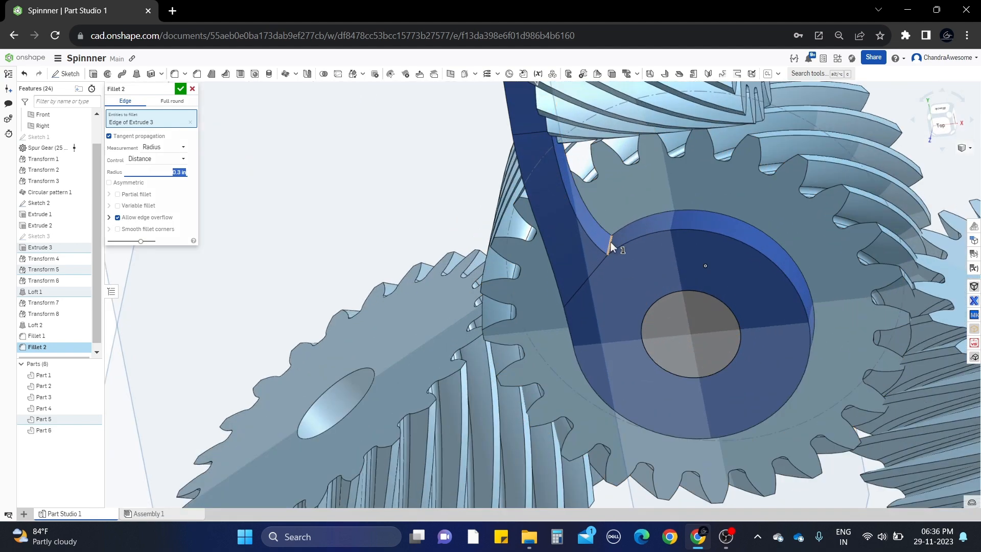
# Step: Add the inner edge at the blue arm's other collar and both inner cap edges of the gray arm to the fillet
pyautogui.click(611, 240)
pyautogui.scroll(-4, 611, 241)
pyautogui.moveTo(736, 161); pyautogui.dragTo(706, 136, button='right')
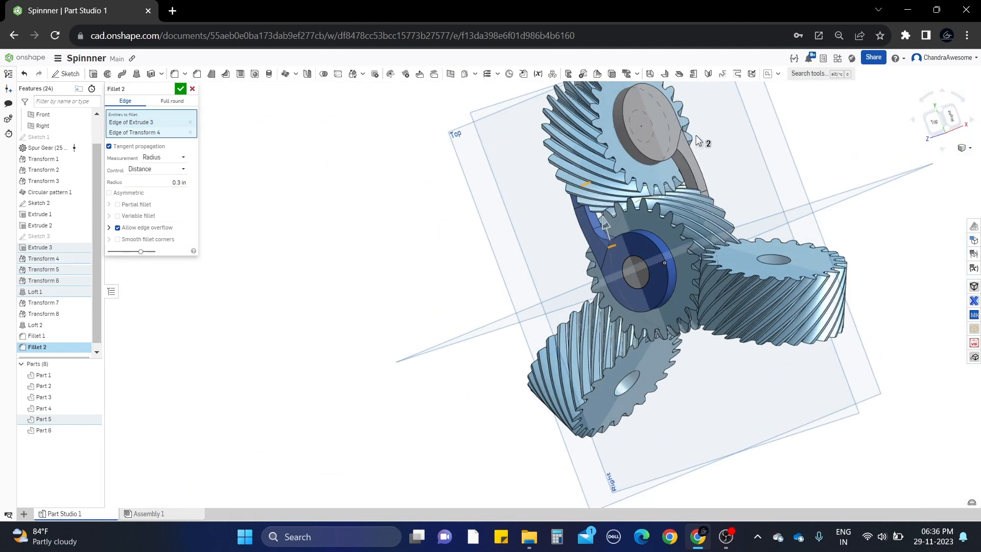
pyautogui.scroll(5, 677, 142)
pyautogui.moveTo(659, 157); pyautogui.dragTo(775, 215, button='right')
pyautogui.click(673, 162)
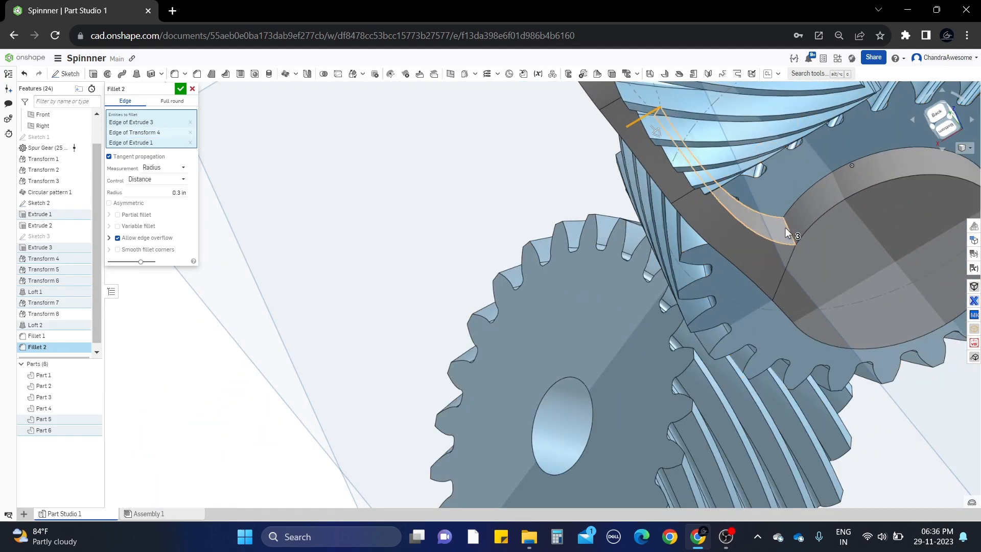
pyautogui.click(790, 231)
pyautogui.scroll(-2, 790, 231)
pyautogui.moveTo(790, 231); pyautogui.dragTo(691, 231, button='right')
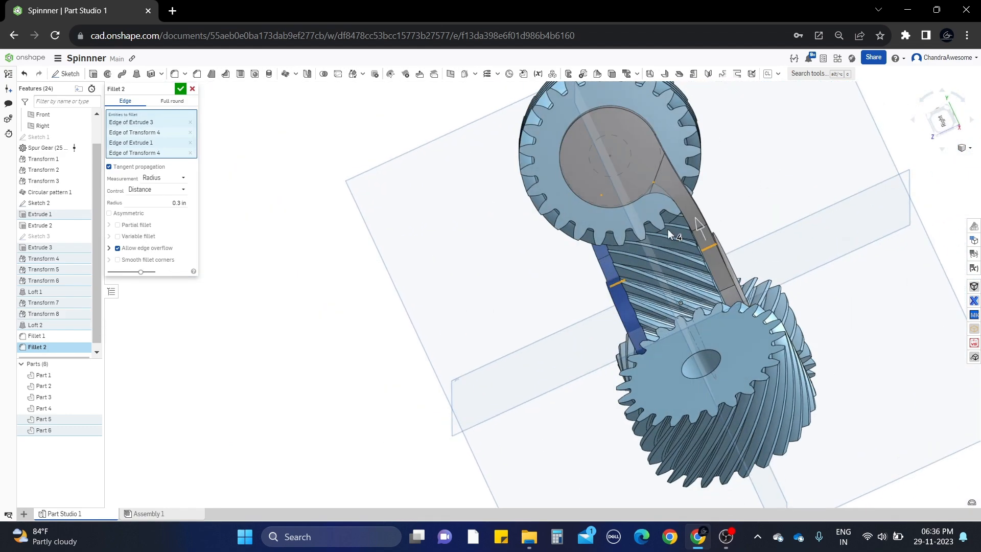
pyautogui.moveTo(372, 171)
pyautogui.mouseDown(button='right')
pyautogui.moveTo(358, 164)
pyautogui.moveTo(385, 164)
pyautogui.moveTo(362, 185)
pyautogui.mouseUp(button='right')
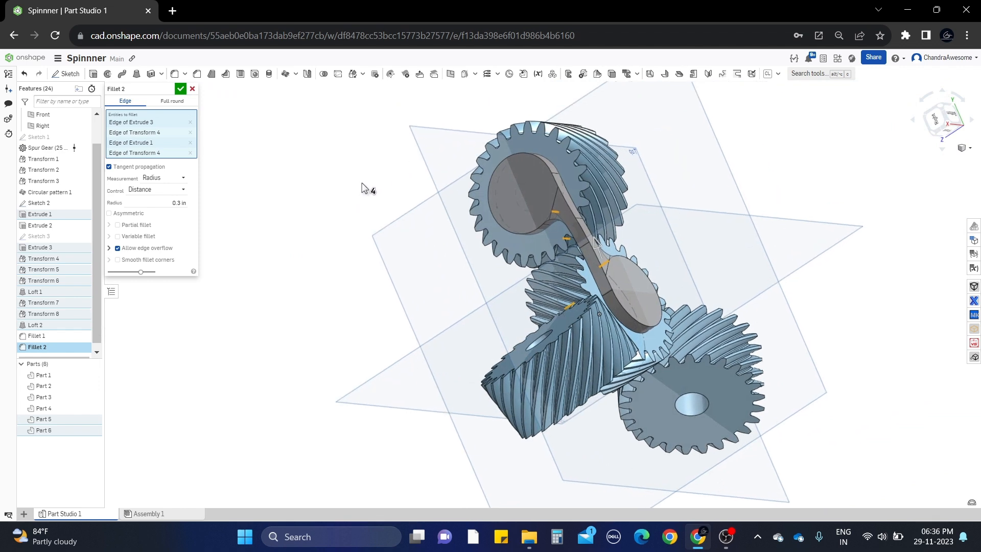
pyautogui.rightClick(360, 183)
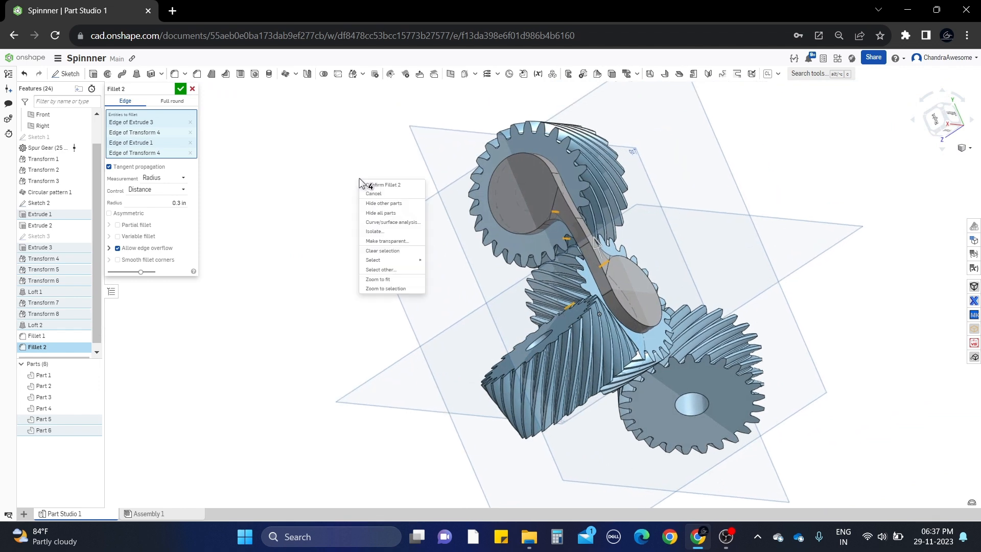
pyautogui.moveTo(418, 263)
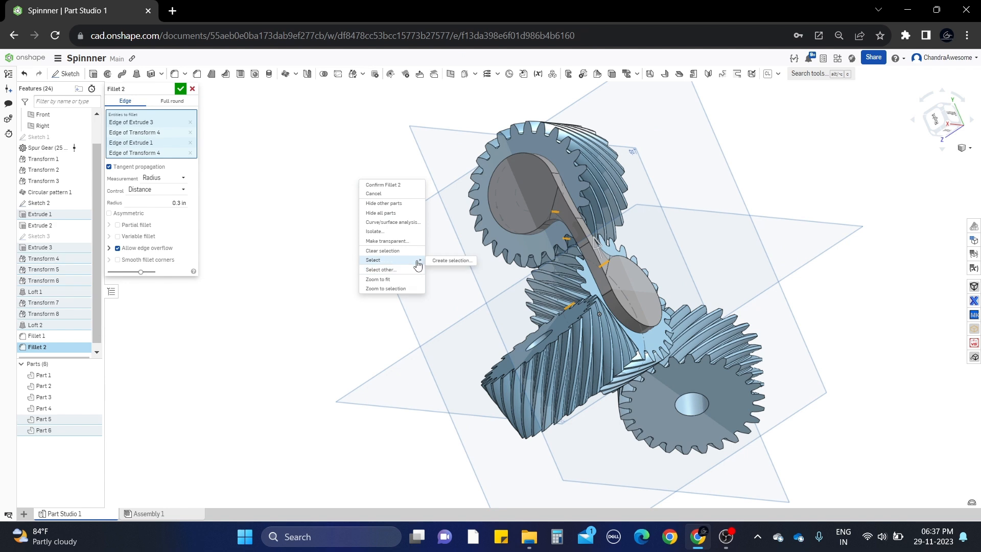
pyautogui.click(419, 155)
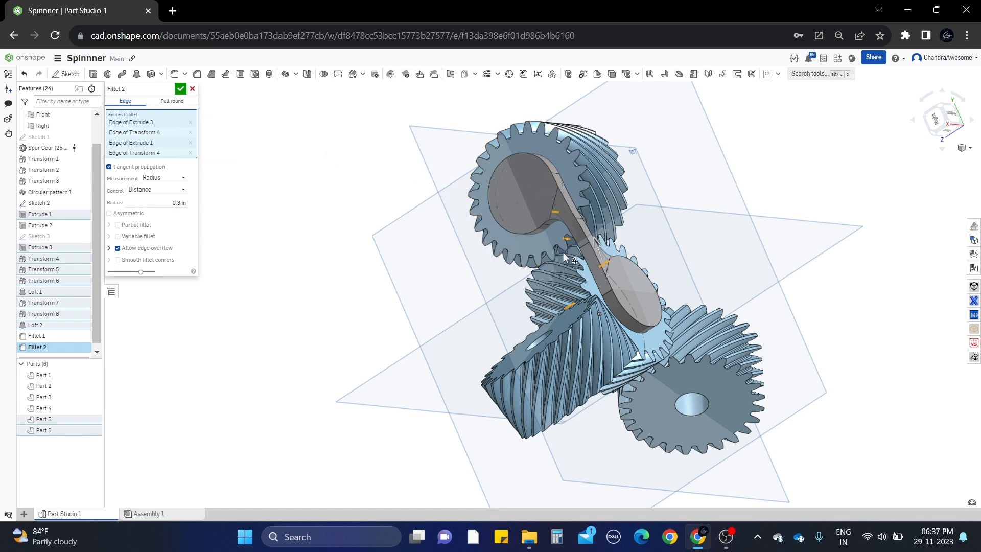
# Step: Accept the 0.3 in fillet on the four inner arm junction edges
pyautogui.moveTo(467, 248); pyautogui.dragTo(687, 234, button='right')
pyautogui.scroll(3, 729, 247)
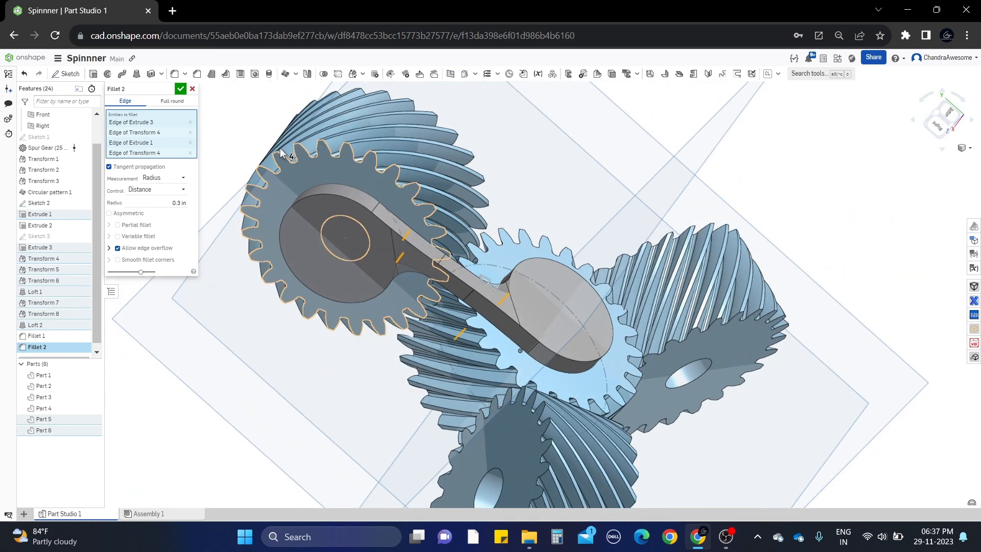
pyautogui.click(180, 90)
# Step: Start a circular part pattern with the gray arm (Part 6) and the blue arm (Part 5) as the entities to pattern
pyautogui.scroll(-3, 520, 274)
pyautogui.moveTo(520, 273); pyautogui.dragTo(593, 198, button='right')
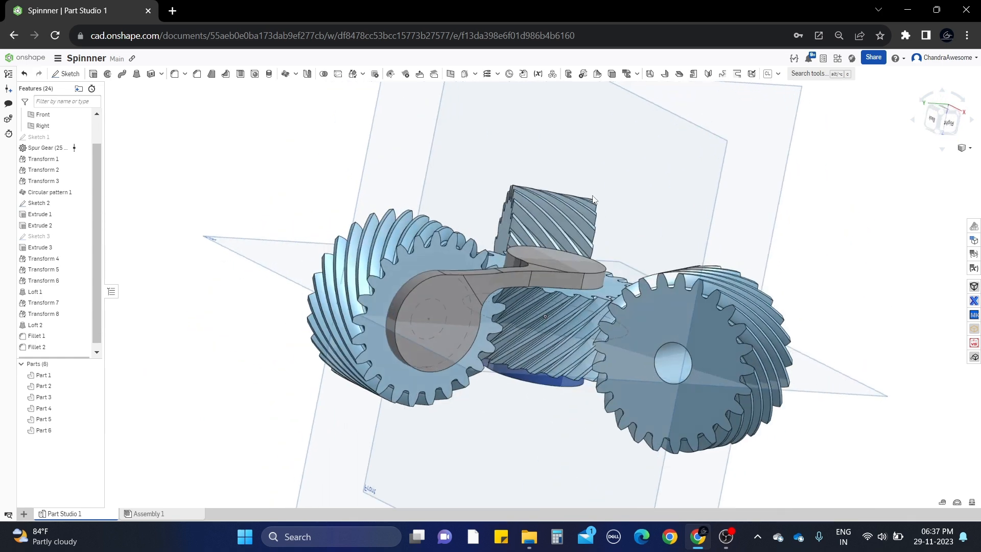
pyautogui.moveTo(520, 259)
pyautogui.mouseDown(button='right')
pyautogui.moveTo(518, 276)
pyautogui.moveTo(511, 256)
pyautogui.mouseUp(button='right')
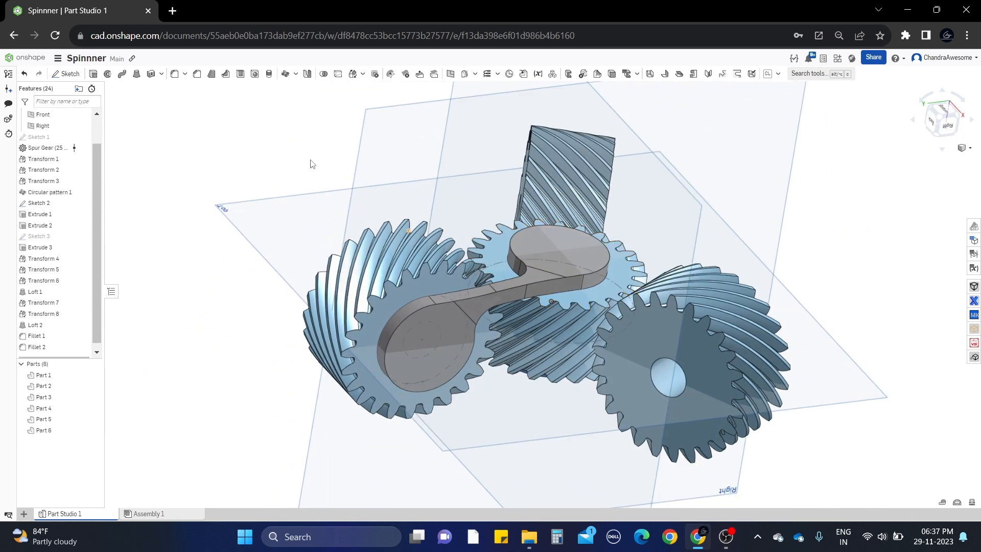
pyautogui.moveTo(300, 136); pyautogui.dragTo(302, 168, button='right')
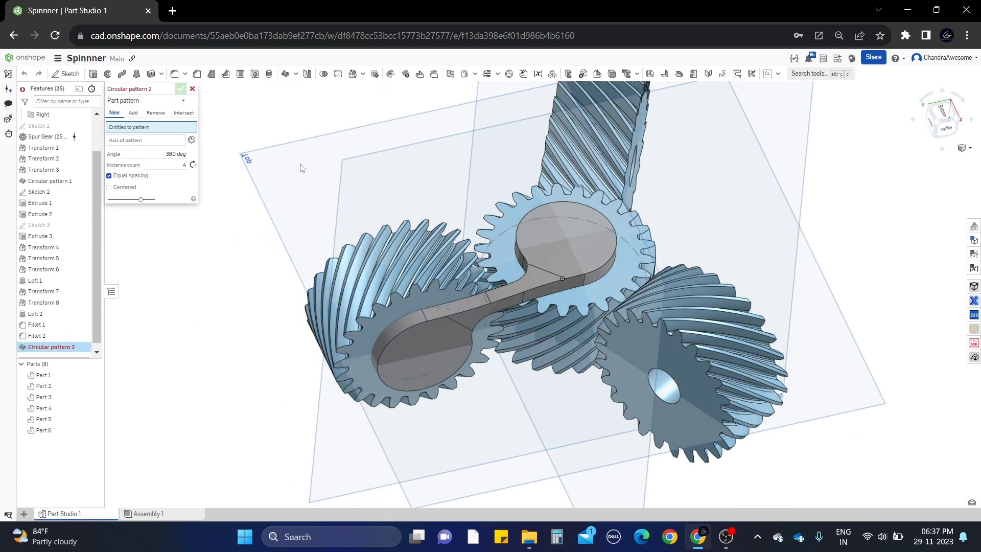
pyautogui.click(542, 246)
pyautogui.moveTo(541, 246); pyautogui.dragTo(588, 291, button='right')
pyautogui.click(439, 282)
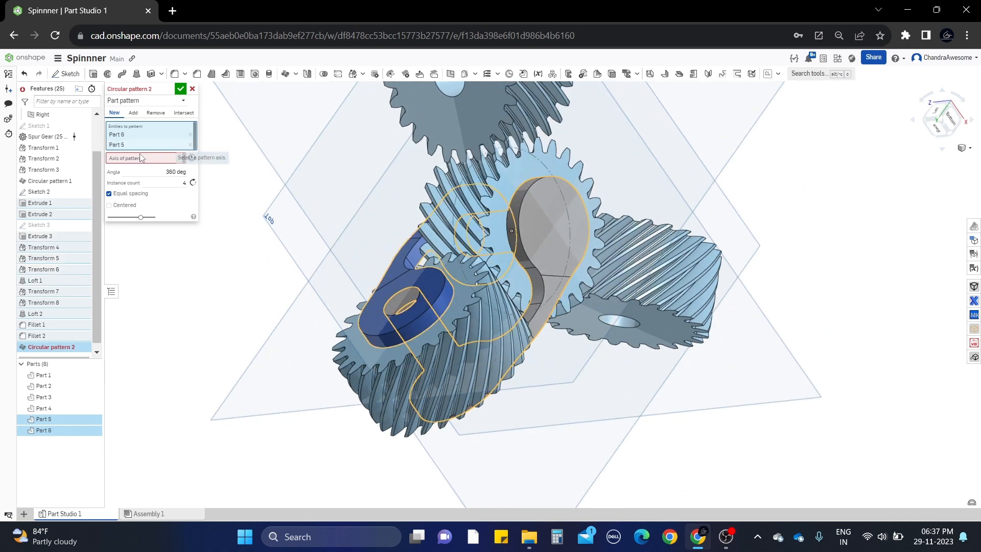
# Step: Pattern the arms around the circular edge of the central gray cap with 3 equally spaced instances over 360 degrees
pyautogui.moveTo(460, 266); pyautogui.dragTo(523, 220, button='right')
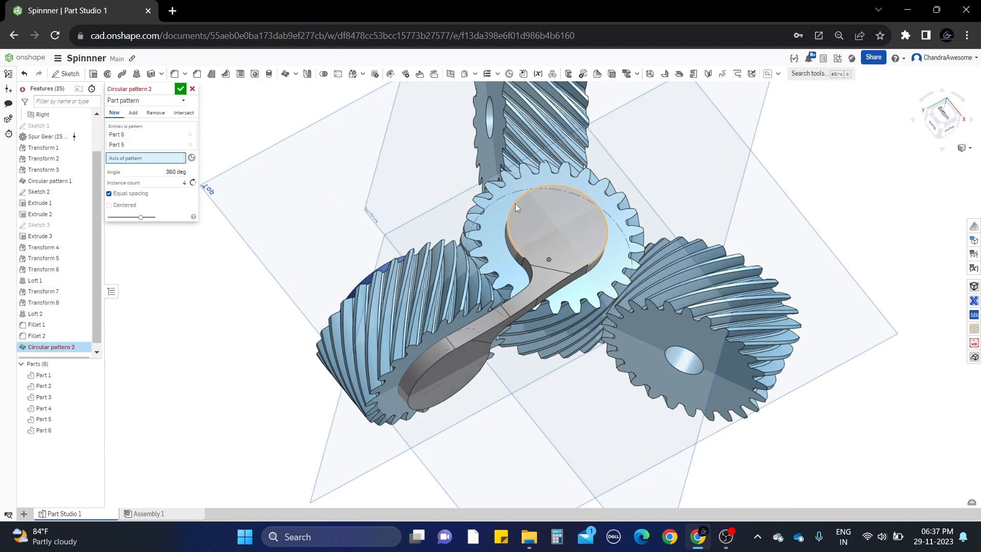
pyautogui.click(515, 203)
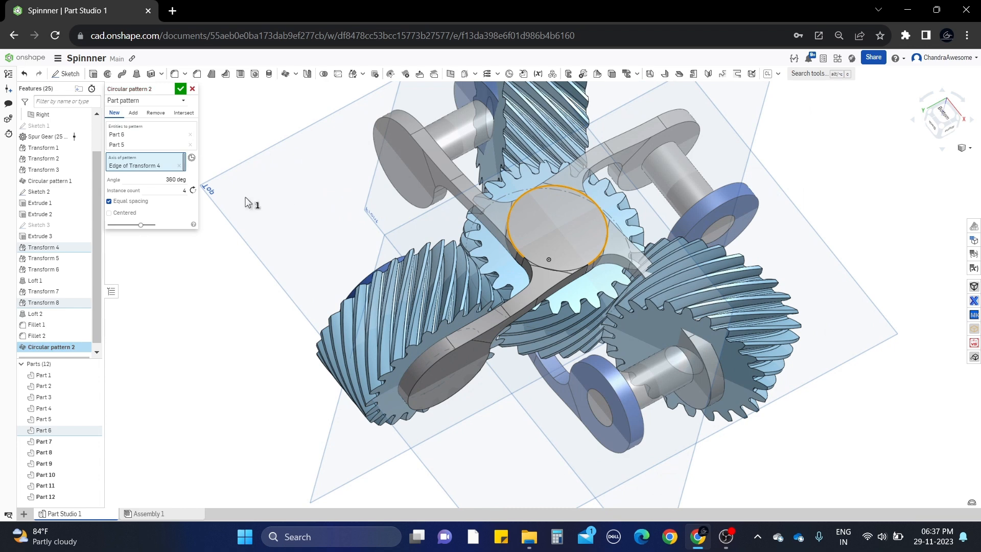
pyautogui.write('3')
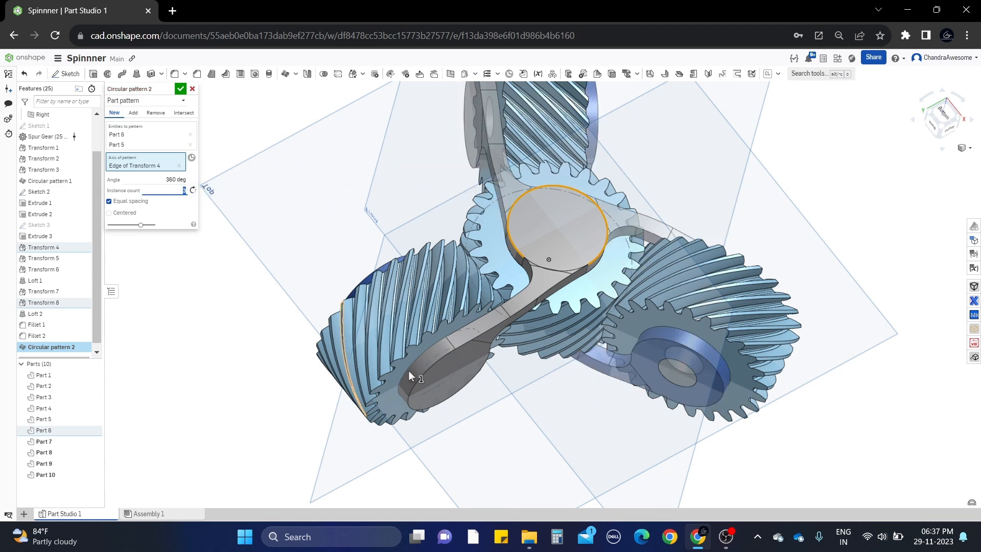
pyautogui.scroll(-3, 601, 456)
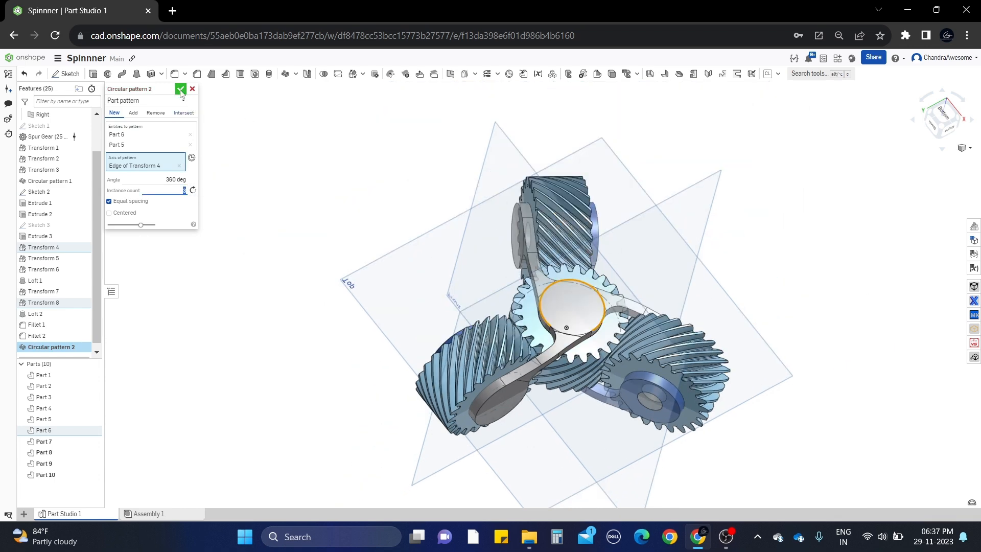
pyautogui.click(132, 115)
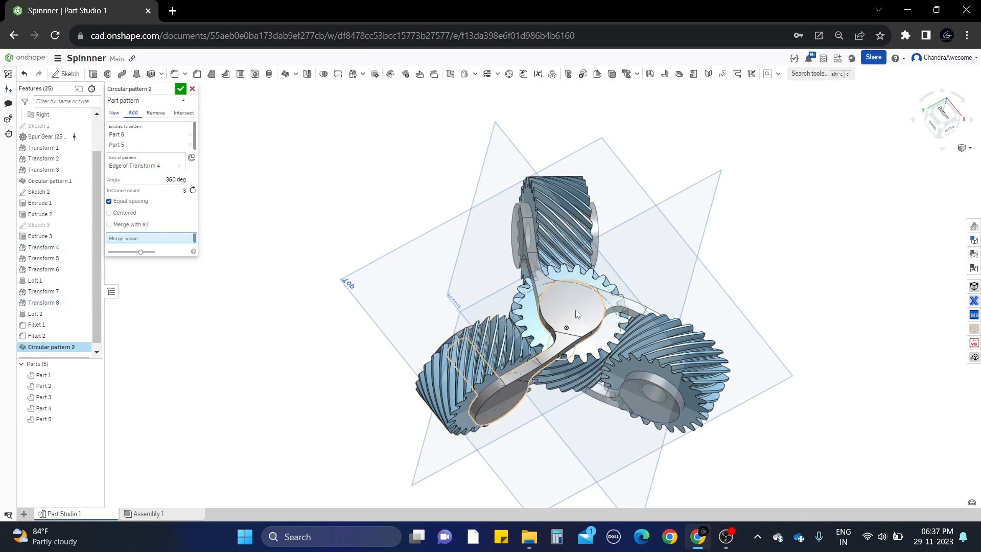
pyautogui.moveTo(576, 311); pyautogui.dragTo(579, 337, button='right')
pyautogui.scroll(3, 573, 316)
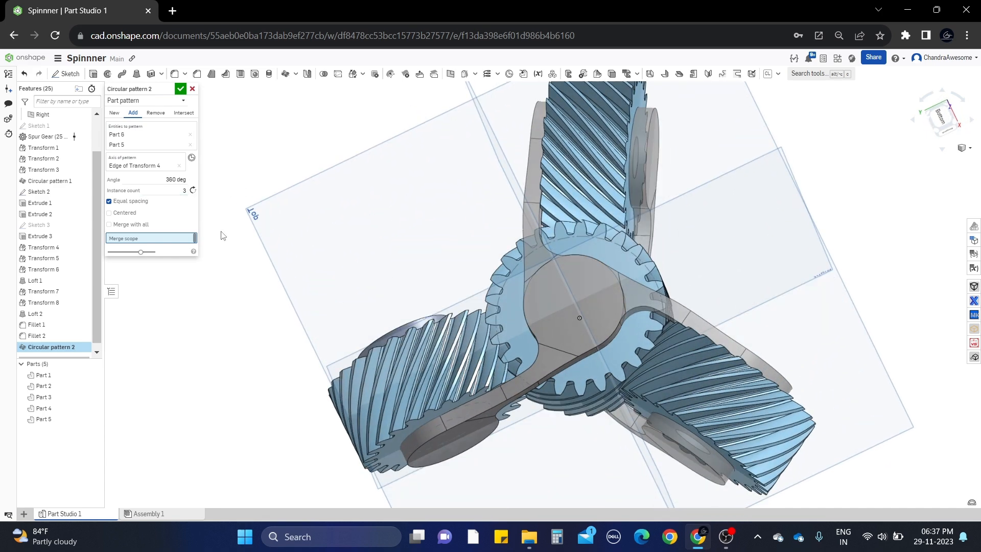
pyautogui.click(113, 113)
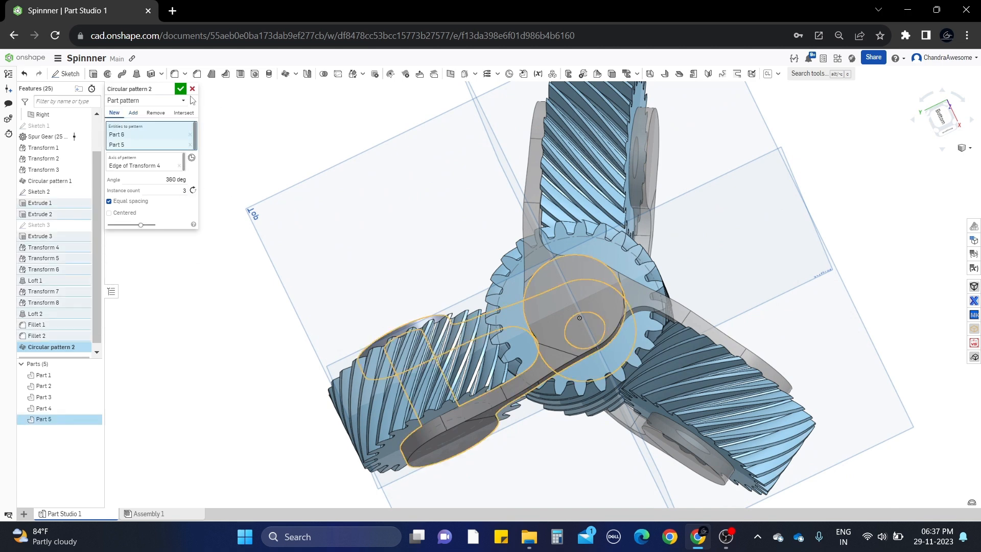
# Step: Accept the circular pattern of the two arms as new parts
pyautogui.click(181, 89)
pyautogui.scroll(-3, 416, 214)
pyautogui.moveTo(526, 276); pyautogui.dragTo(530, 252, button='right')
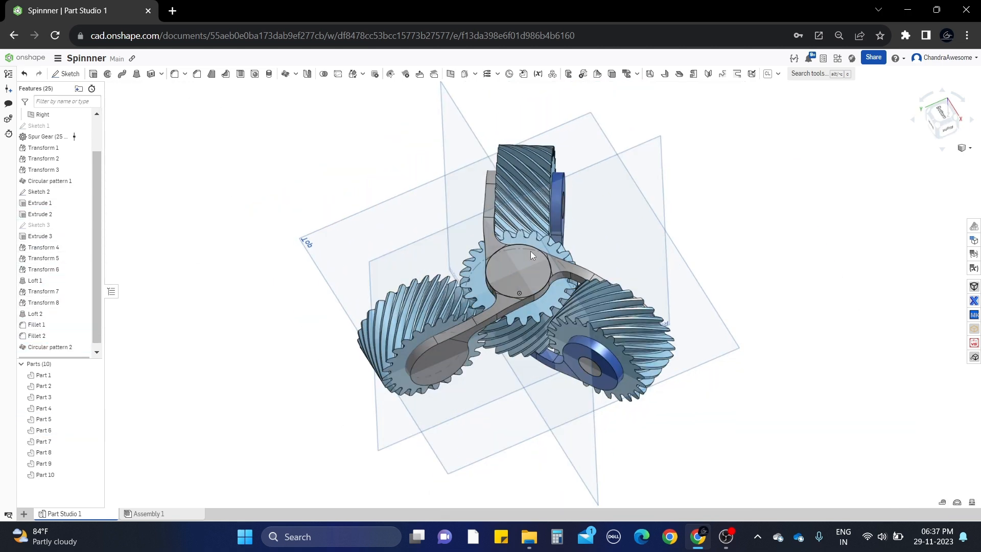
# Step: Unite the three overlapping gray arms into a single part with a Boolean union
pyautogui.click(329, 77)
pyautogui.scroll(5, 516, 261)
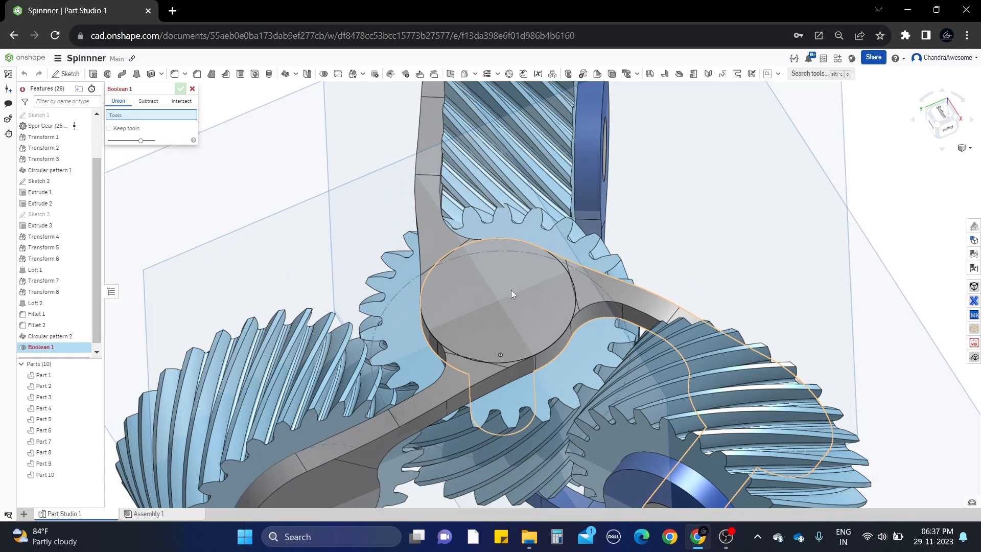
pyautogui.click(493, 318)
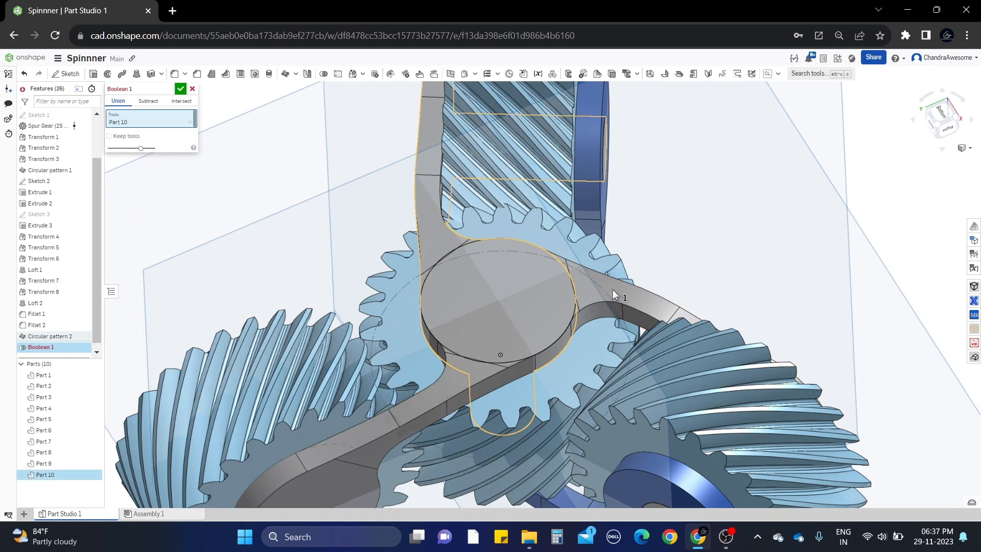
pyautogui.click(447, 379)
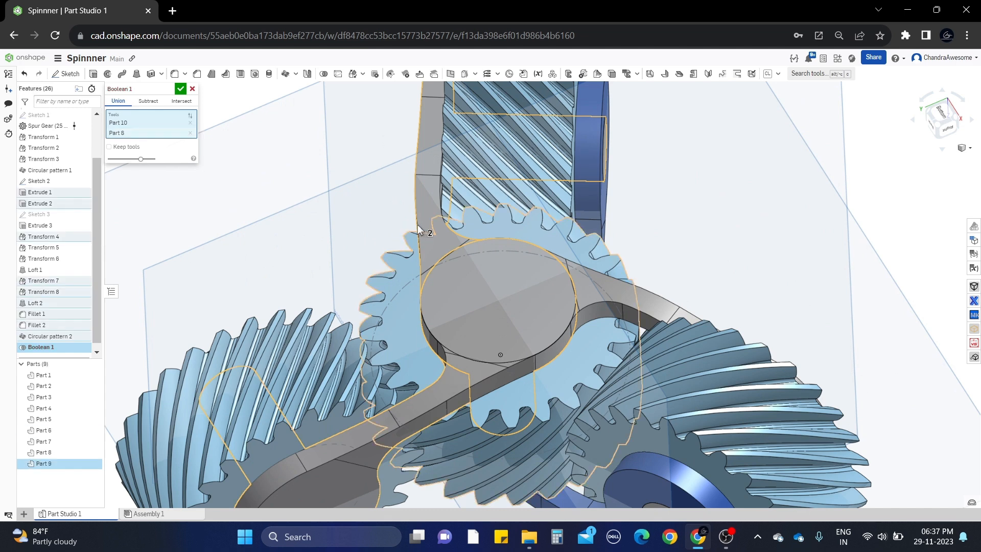
pyautogui.click(639, 308)
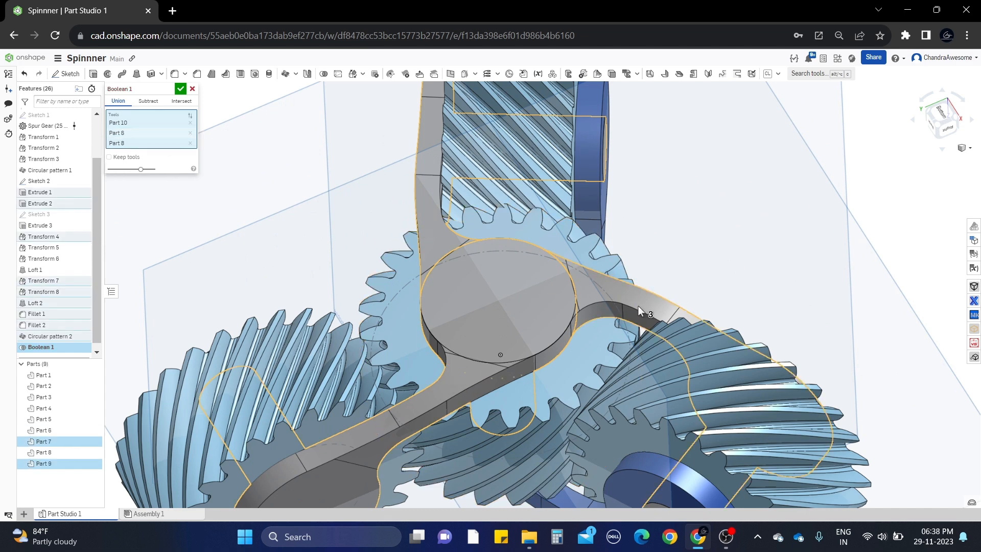
pyautogui.click(180, 90)
pyautogui.scroll(-3, 404, 254)
# Step: Unite the three overlapping blue arms on the opposite side into a single part with a Boolean union
pyautogui.moveTo(606, 289); pyautogui.dragTo(450, 230, button='right')
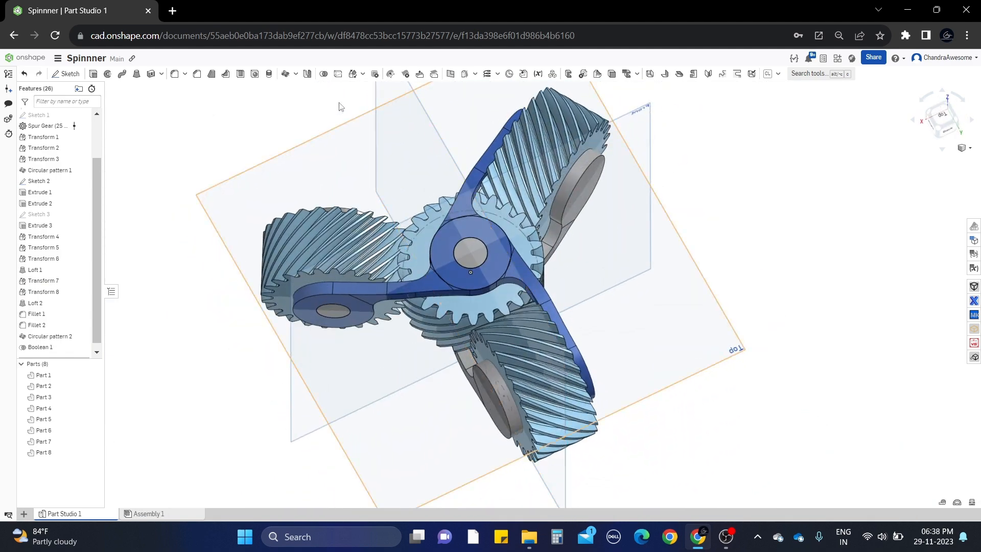
pyautogui.click(324, 73)
pyautogui.click(447, 248)
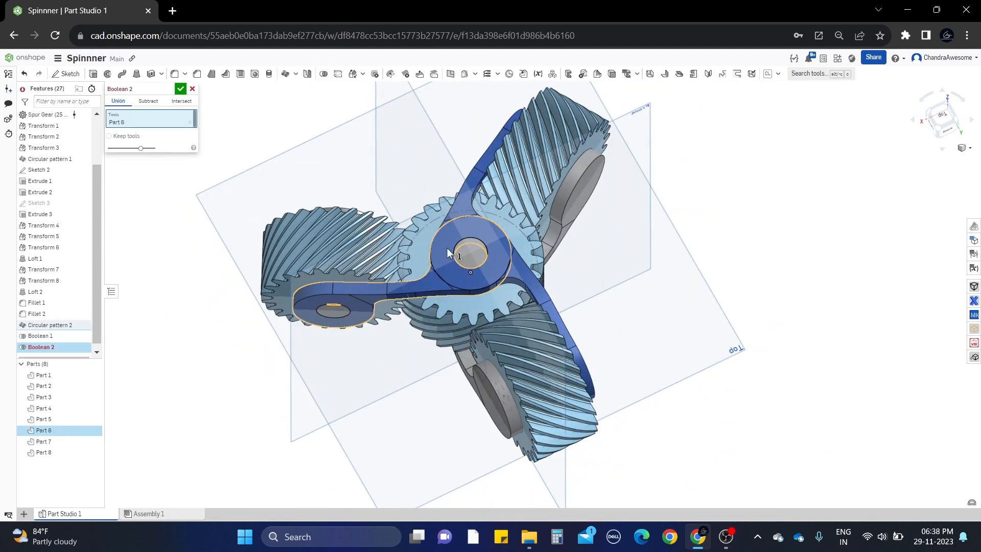
pyautogui.scroll(3, 447, 248)
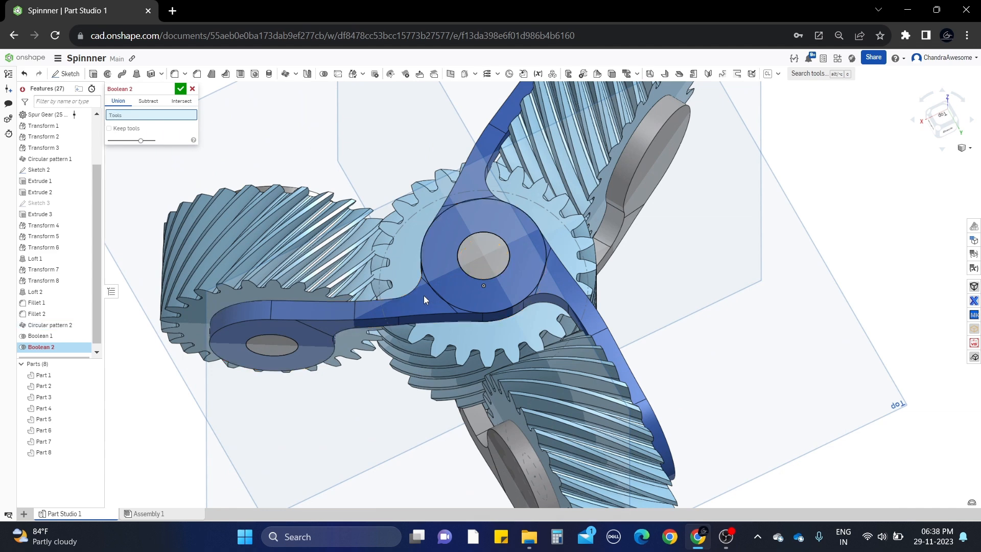
pyautogui.click(446, 266)
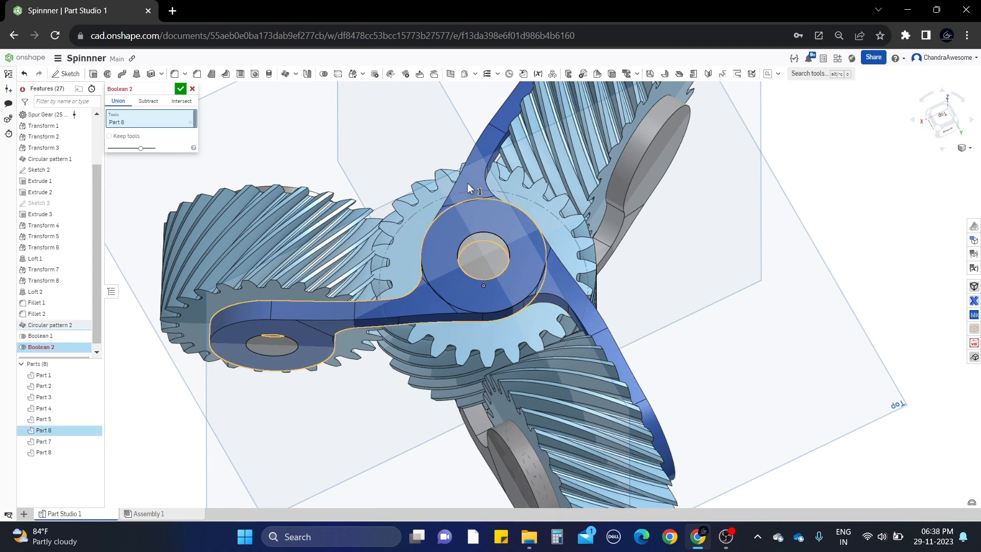
pyautogui.click(468, 182)
pyautogui.click(568, 288)
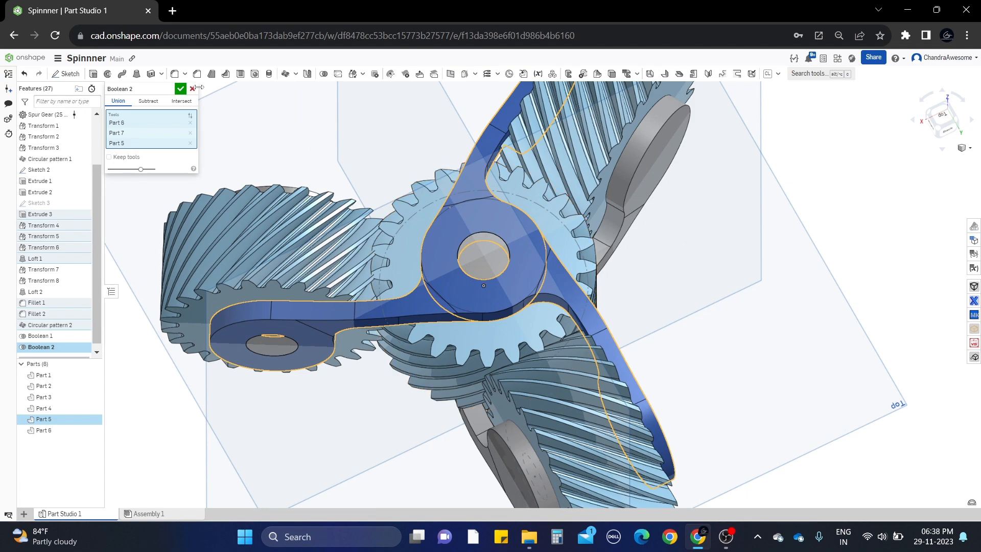
pyautogui.click(182, 90)
# Step: Examine the united gray and blue arms and their central hub faces from several angles
pyautogui.moveTo(508, 261); pyautogui.dragTo(651, 278, button='right')
pyautogui.scroll(2, 448, 302)
pyautogui.click(449, 303)
pyautogui.scroll(-3, 468, 311)
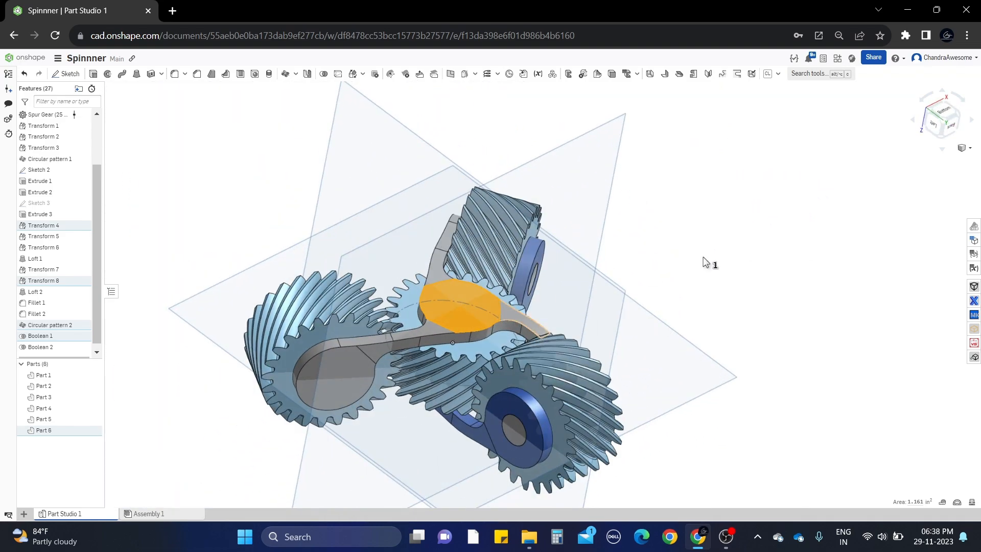
pyautogui.click(676, 271)
pyautogui.scroll(2, 464, 302)
pyautogui.moveTo(464, 302); pyautogui.dragTo(460, 274, button='right')
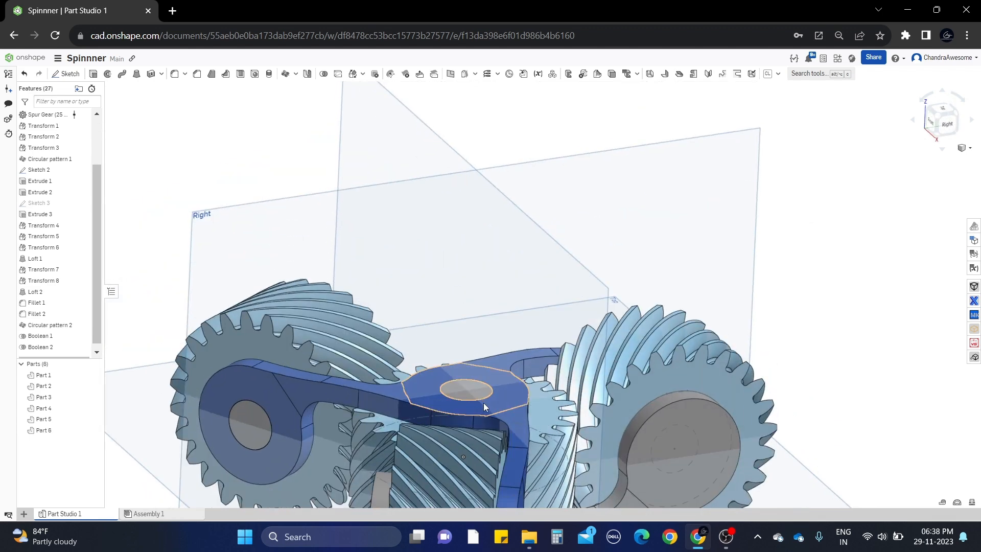
pyautogui.scroll(-4, 262, 499)
pyautogui.moveTo(421, 447); pyautogui.dragTo(394, 414, button='right')
pyautogui.click(939, 122)
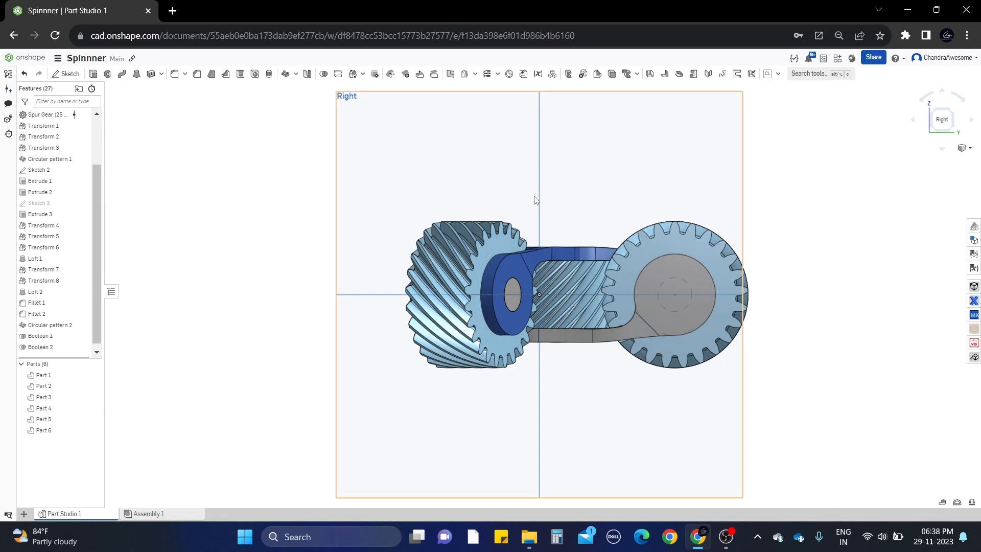
pyautogui.moveTo(658, 197); pyautogui.dragTo(655, 276, button='right')
pyautogui.moveTo(550, 177); pyautogui.dragTo(544, 295, button='middle')
pyautogui.scroll(2, 507, 312)
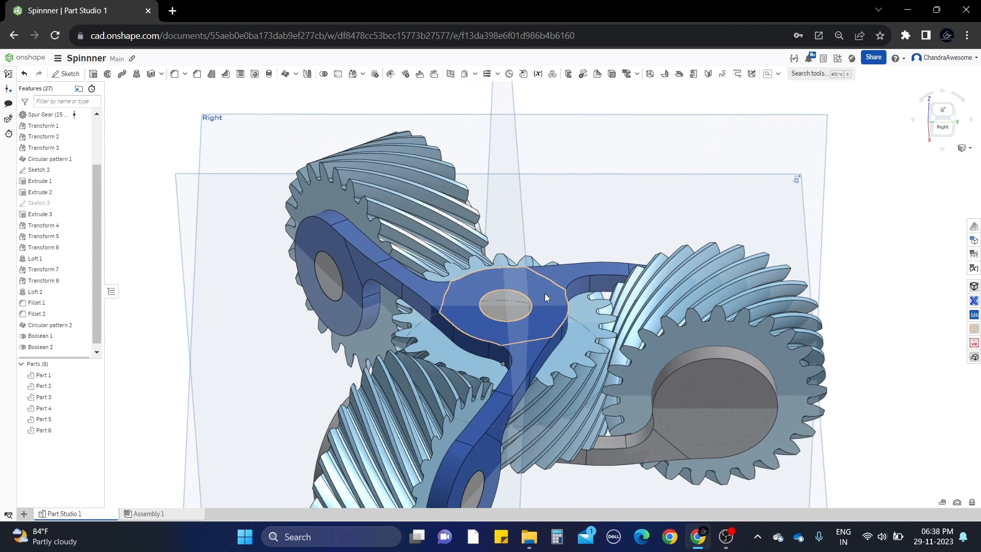
pyautogui.click(545, 294)
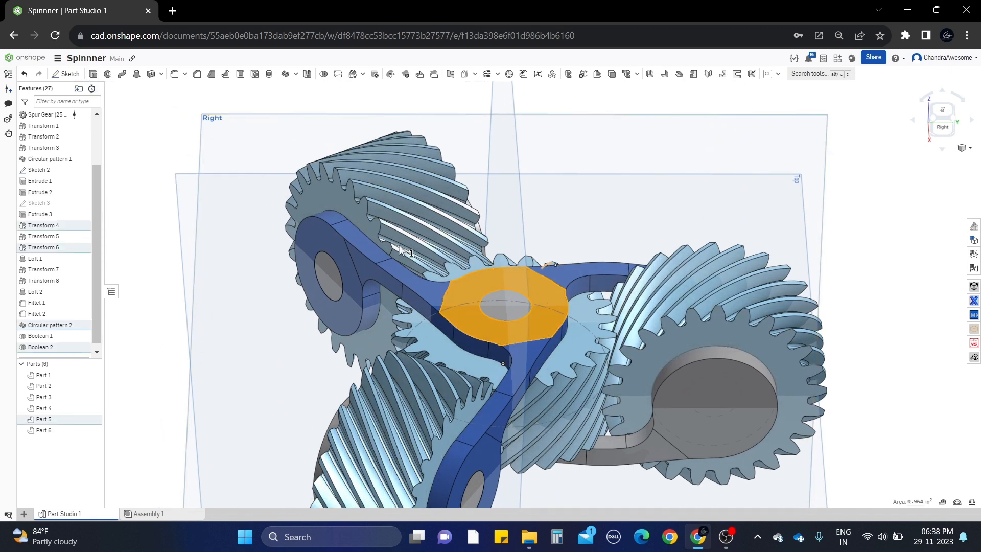
pyautogui.click(93, 74)
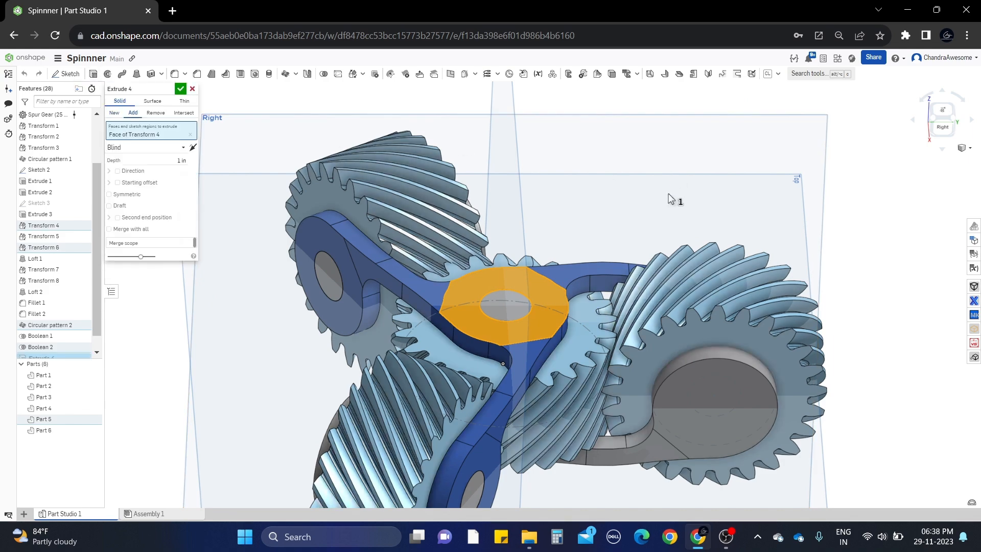
pyautogui.moveTo(660, 200); pyautogui.dragTo(684, 254, button='right')
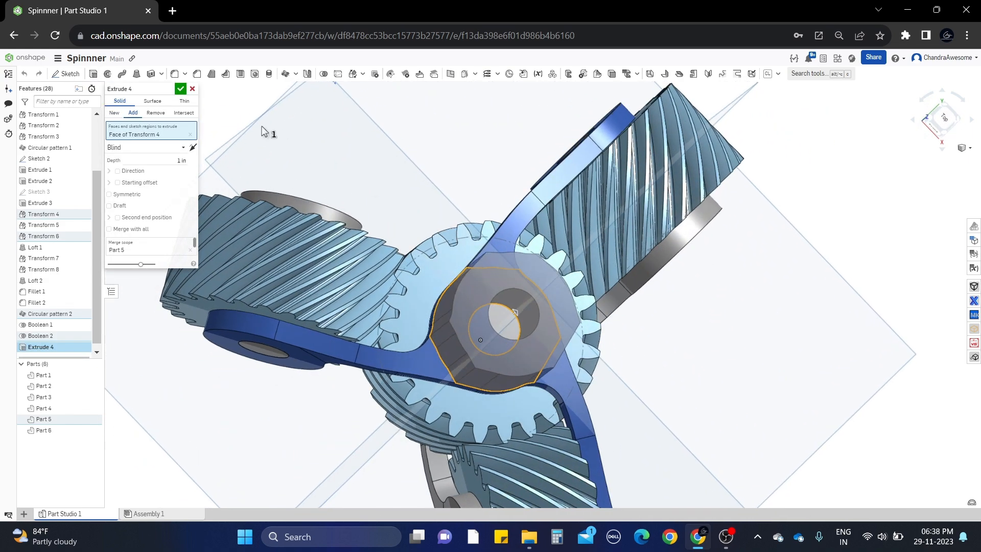
pyautogui.click(193, 89)
# Step: Start a sketch on the blue hub's central face and draw a circle about 1.02 in in diameter centered on the origin
pyautogui.click(538, 313)
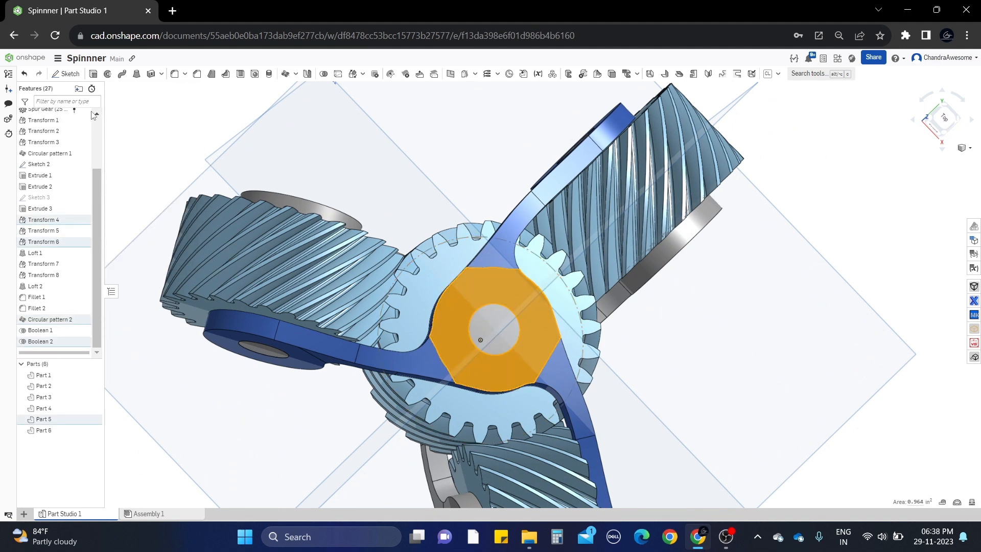
pyautogui.click(938, 116)
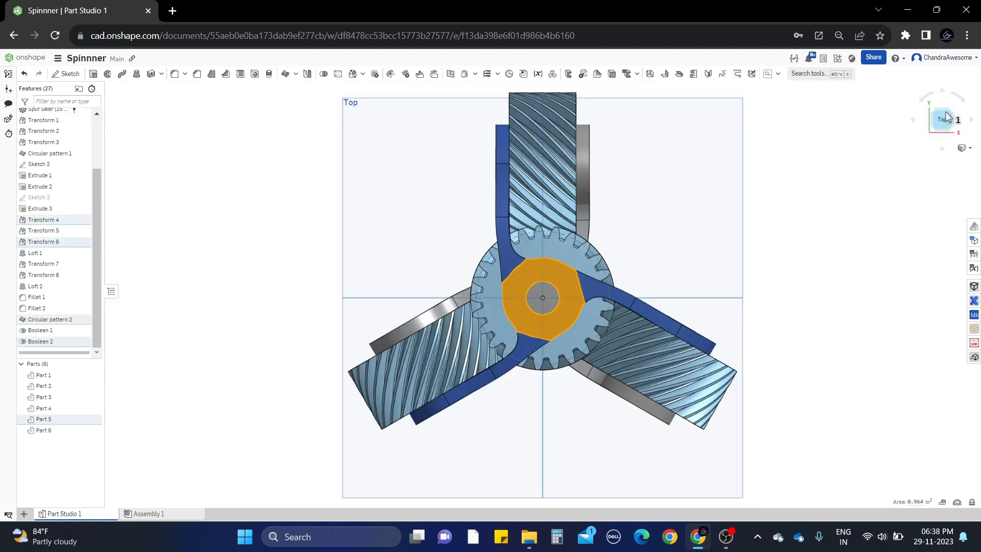
pyautogui.click(66, 74)
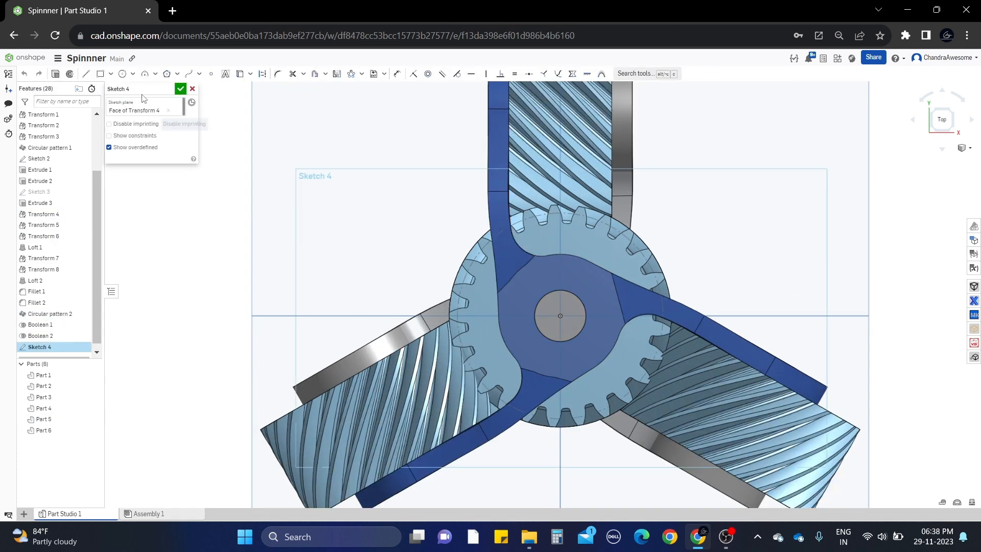
pyautogui.click(123, 73)
pyautogui.scroll(3, 605, 279)
pyautogui.click(534, 337)
pyautogui.click(594, 280)
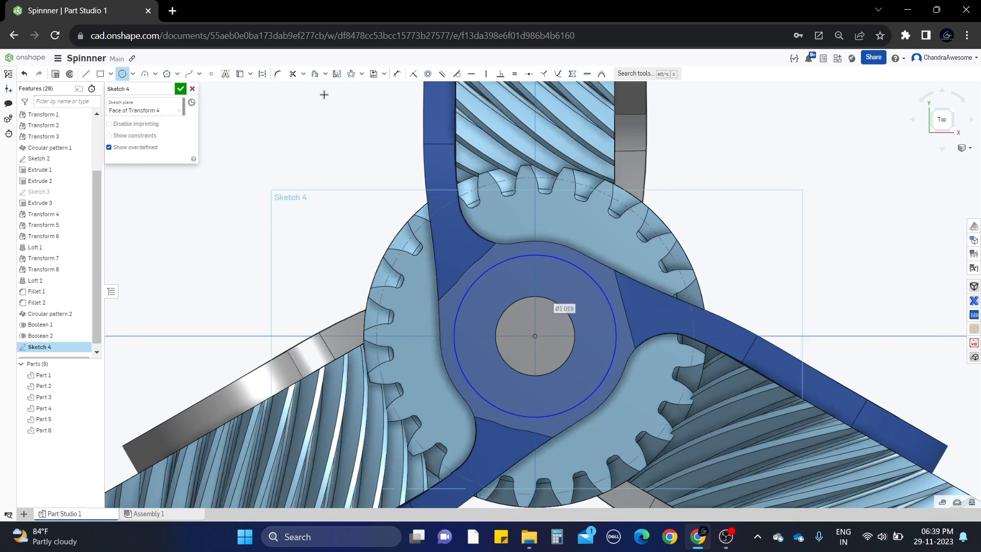
# Step: Dimension the hub circle's diameter to 1 in and accept the sketch
pyautogui.press('u')
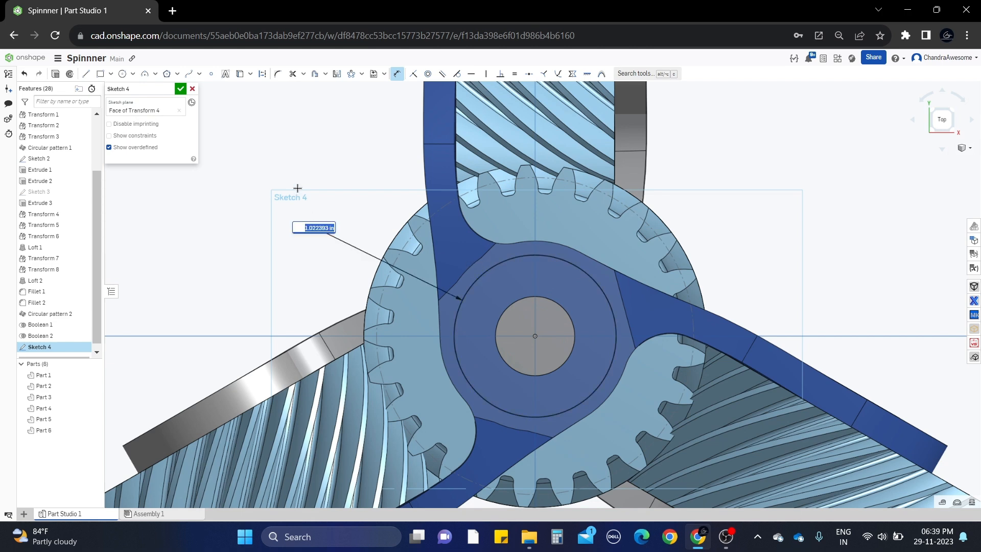
pyautogui.write('1')
pyautogui.press('Return')
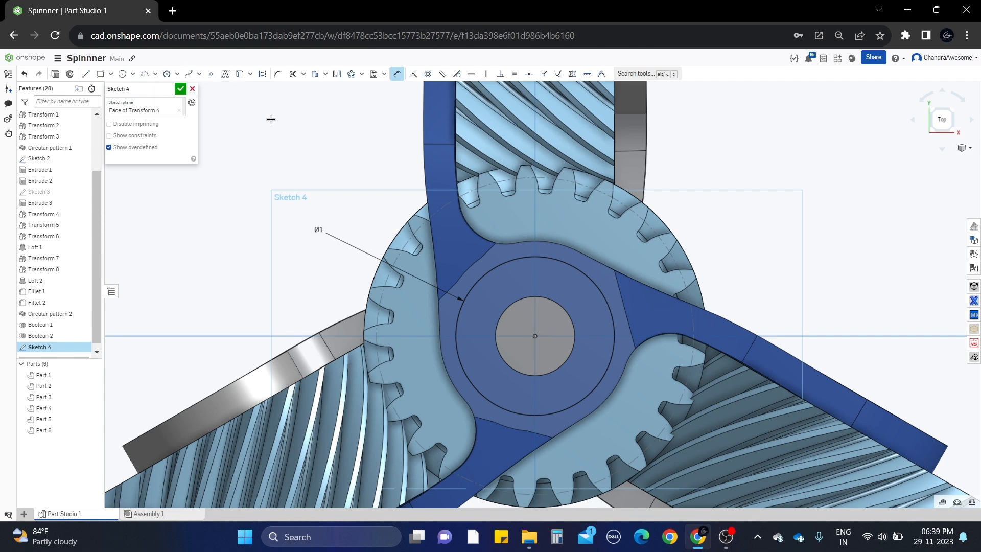
pyautogui.click(179, 91)
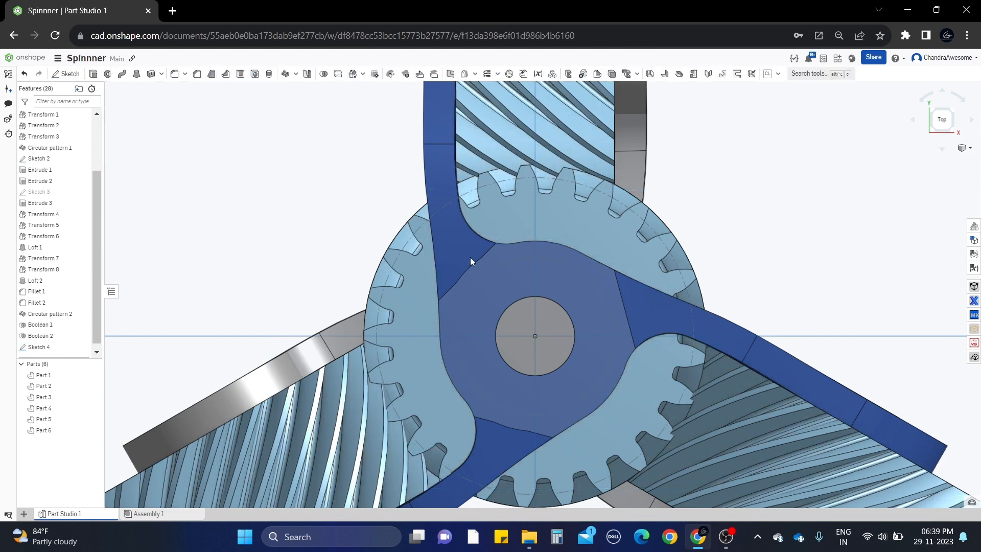
# Step: Start a new-part blind extrusion of the hub circle using both its outer ring and inner disc regions
pyautogui.click(505, 278)
pyautogui.click(93, 74)
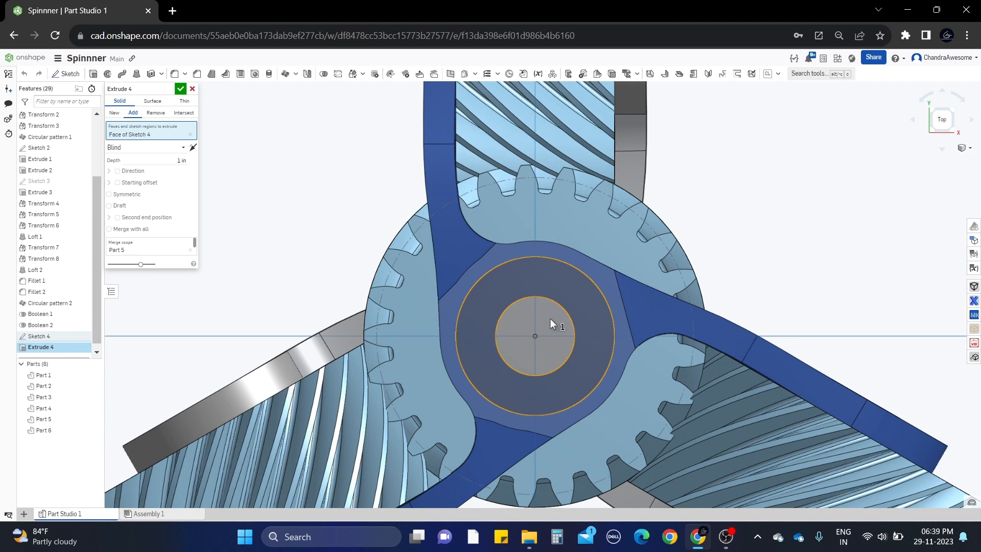
pyautogui.click(551, 321)
pyautogui.moveTo(550, 321); pyautogui.dragTo(555, 262, button='right')
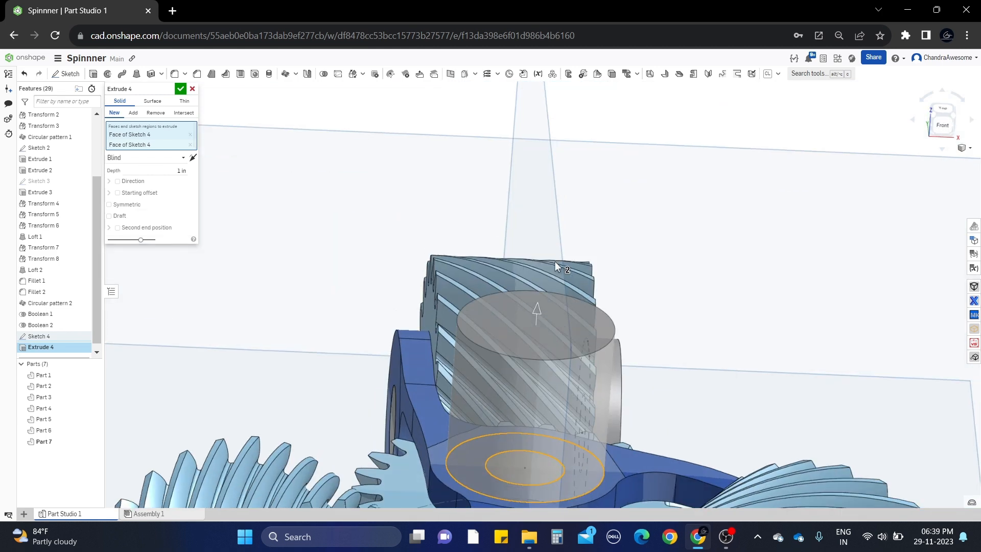
pyautogui.moveTo(569, 428); pyautogui.dragTo(562, 278, button='middle')
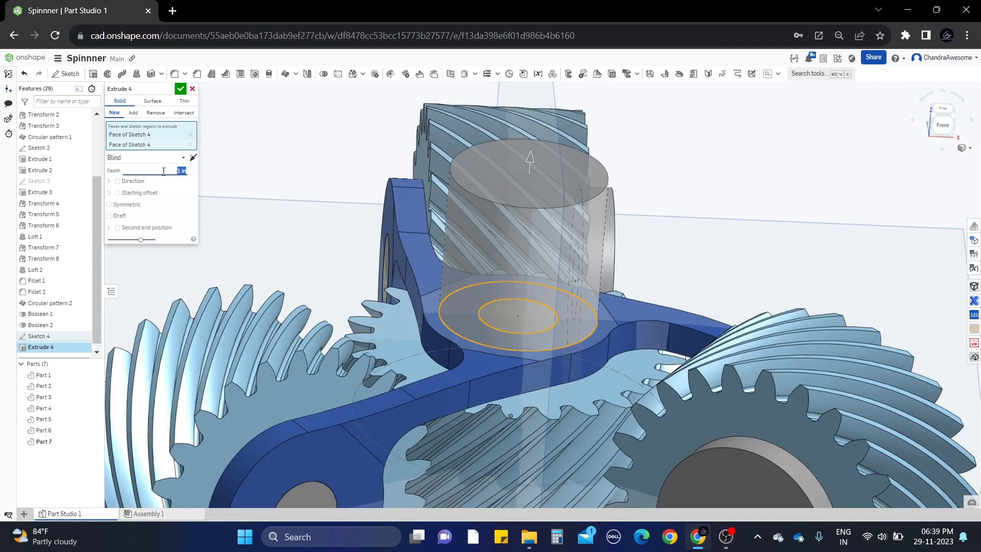
pyautogui.click(948, 127)
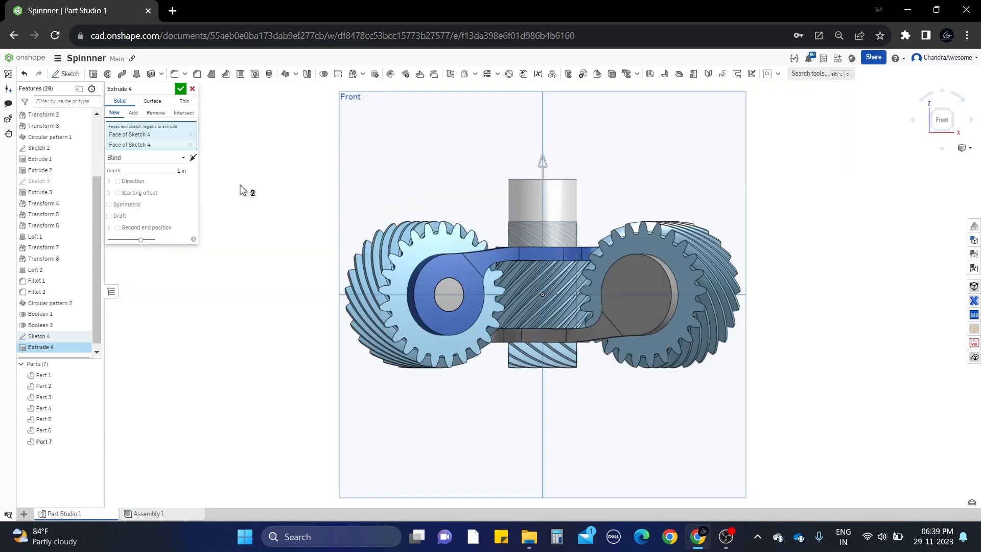
# Step: Set the hub cylinder's extrusion depth to 0.5 in and accept the extrusion
pyautogui.write('0.7')
pyautogui.press('Return')
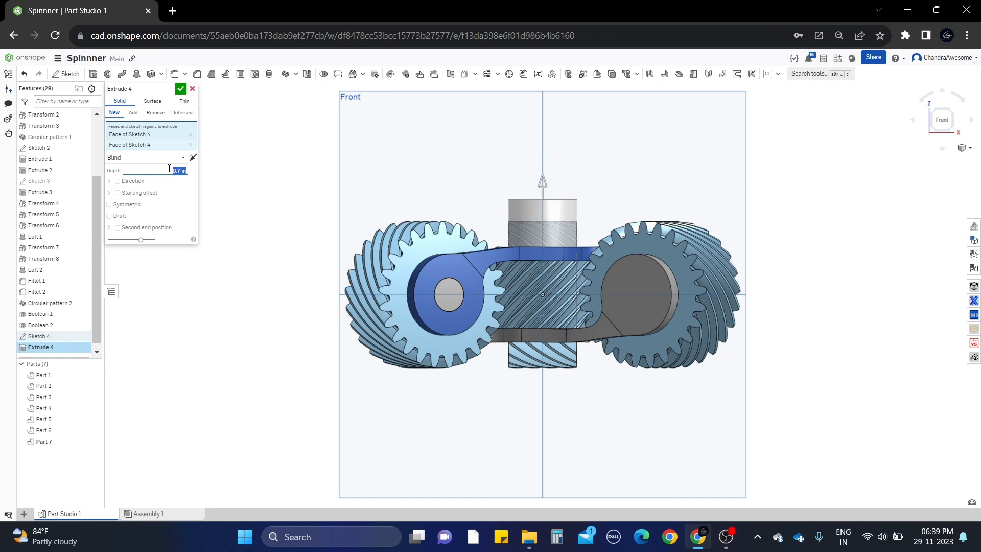
pyautogui.write('0.5')
pyautogui.press('Return')
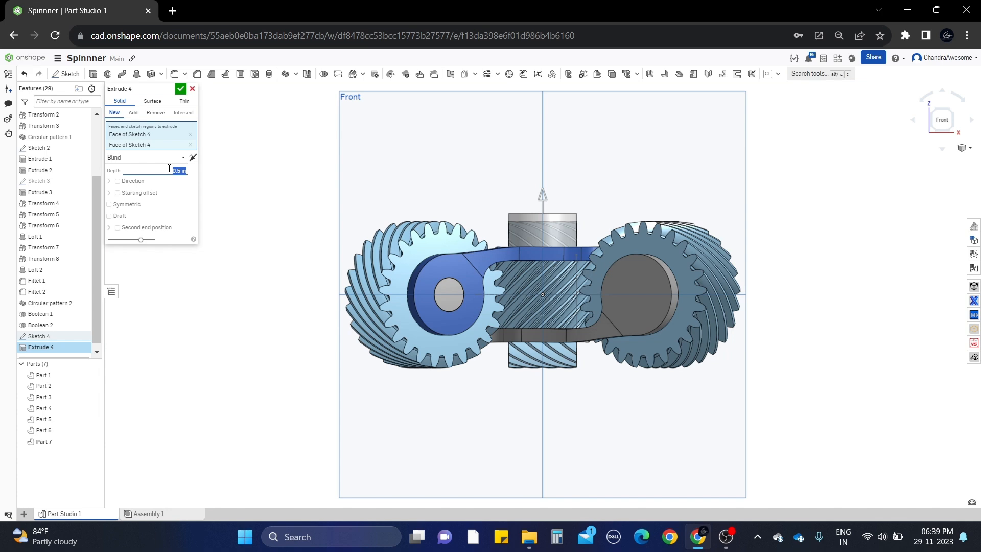
pyautogui.moveTo(826, 197); pyautogui.dragTo(833, 222, button='right')
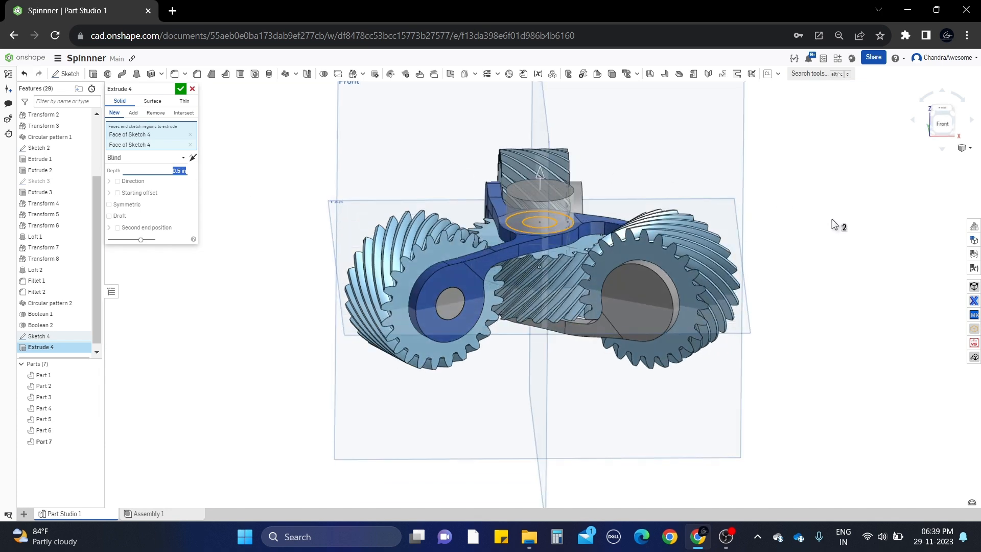
pyautogui.scroll(5, 688, 198)
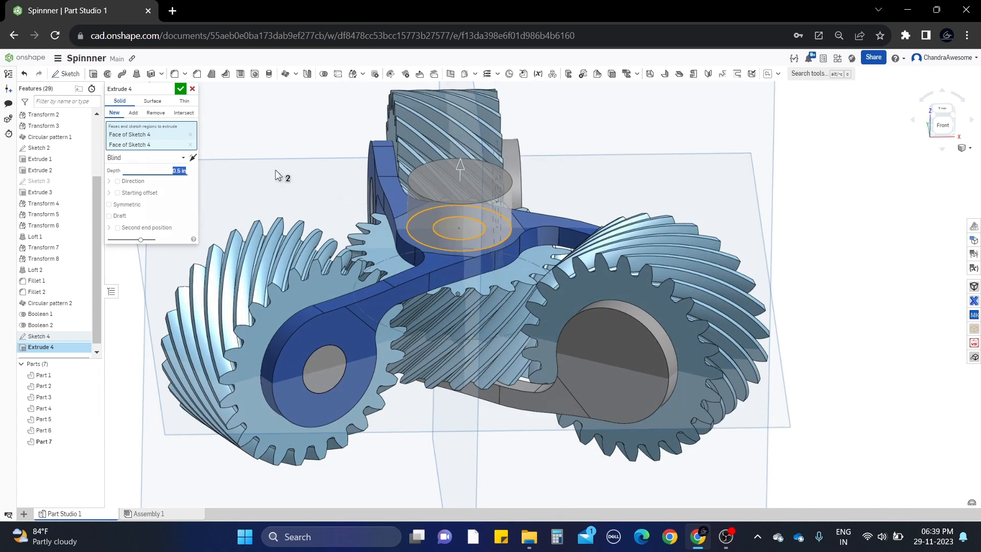
pyautogui.moveTo(255, 171); pyautogui.dragTo(278, 172, button='middle')
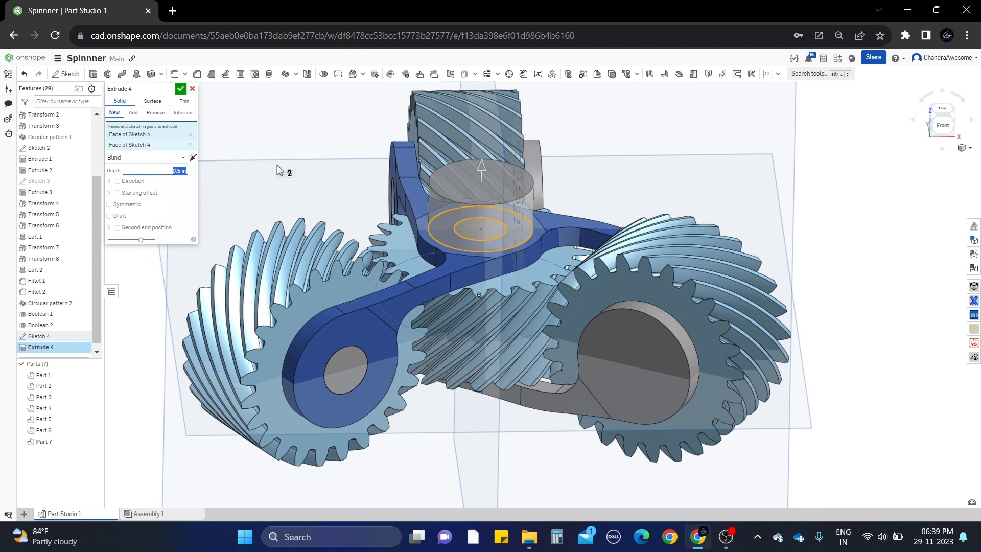
pyautogui.click(180, 89)
# Step: Mirror the hub cylinder across the Top plane as a new part and accept the mirror
pyautogui.moveTo(492, 220); pyautogui.dragTo(398, 147, button='right')
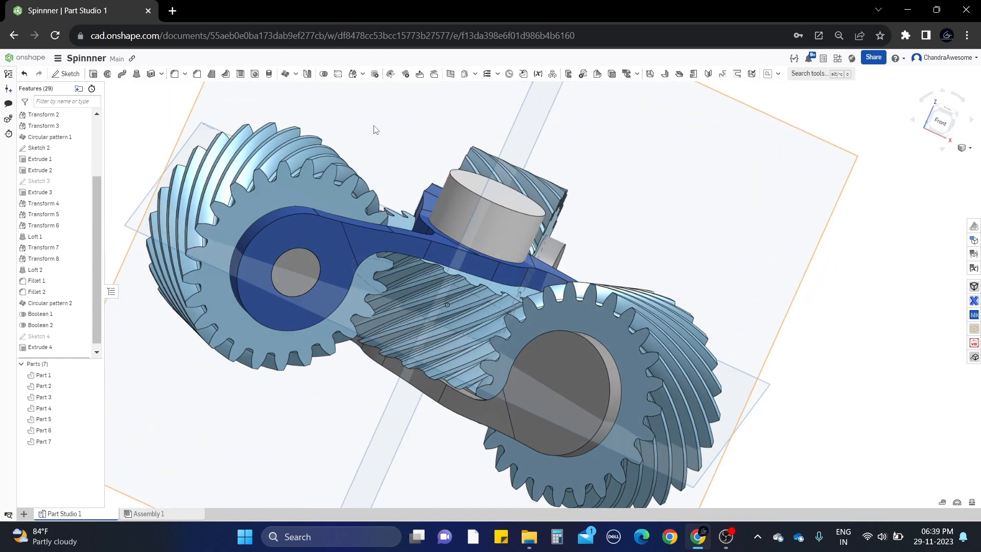
pyautogui.click(307, 74)
pyautogui.click(495, 222)
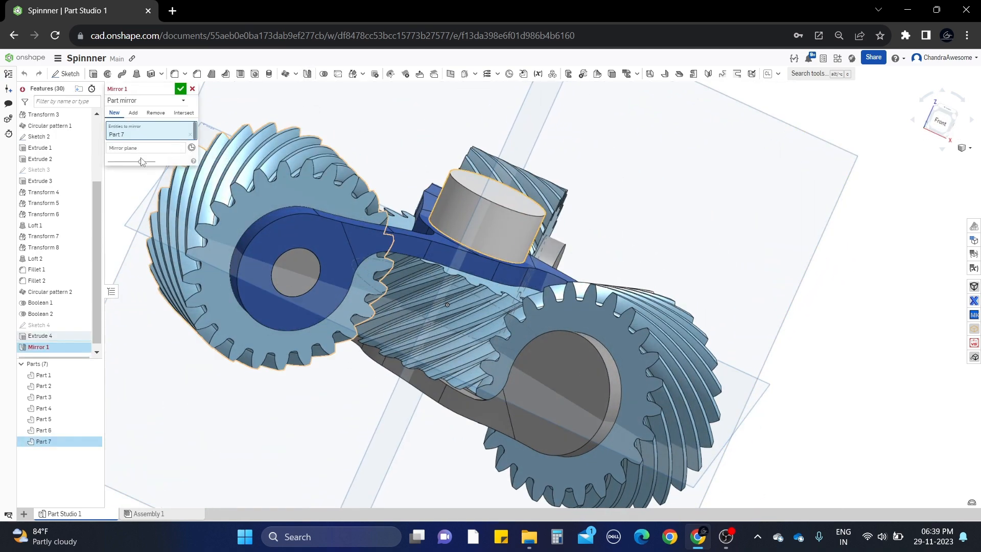
pyautogui.click(144, 149)
pyautogui.moveTo(427, 235); pyautogui.dragTo(430, 230, button='right')
pyautogui.scroll(-2, 430, 230)
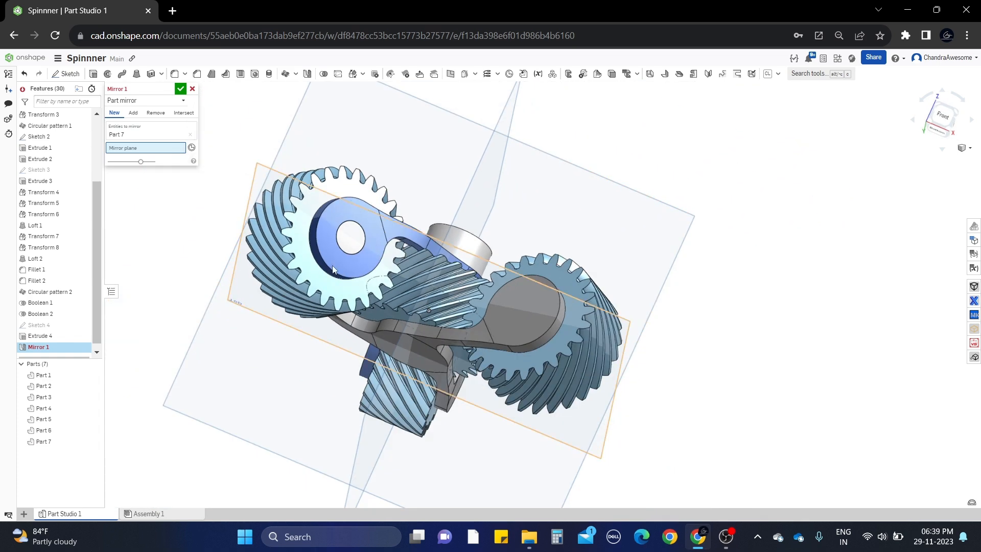
pyautogui.click(265, 169)
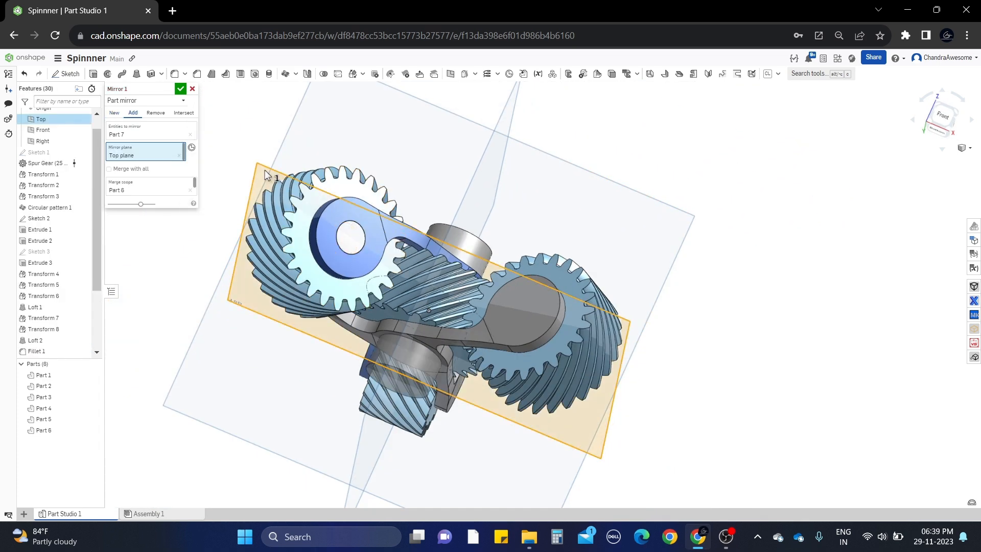
pyautogui.click(114, 114)
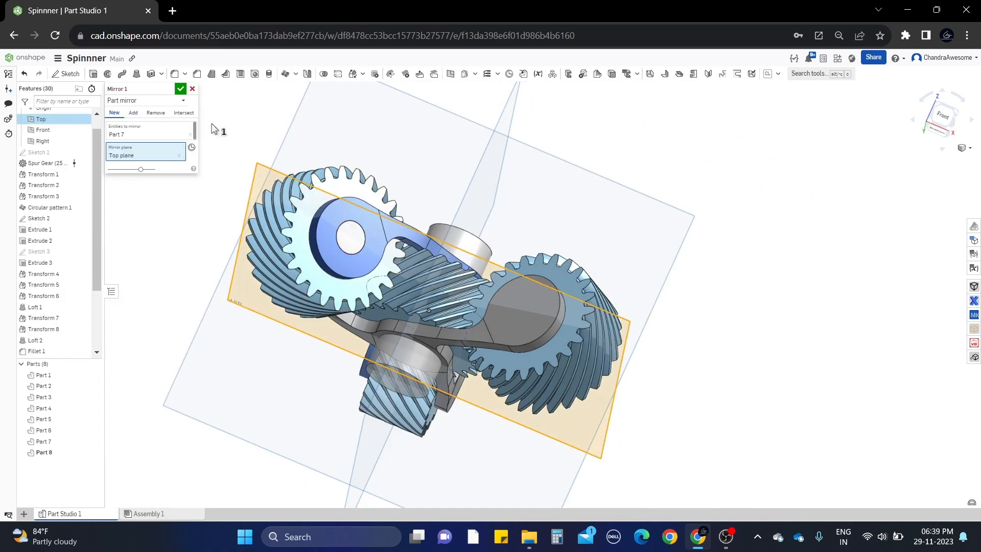
pyautogui.click(180, 89)
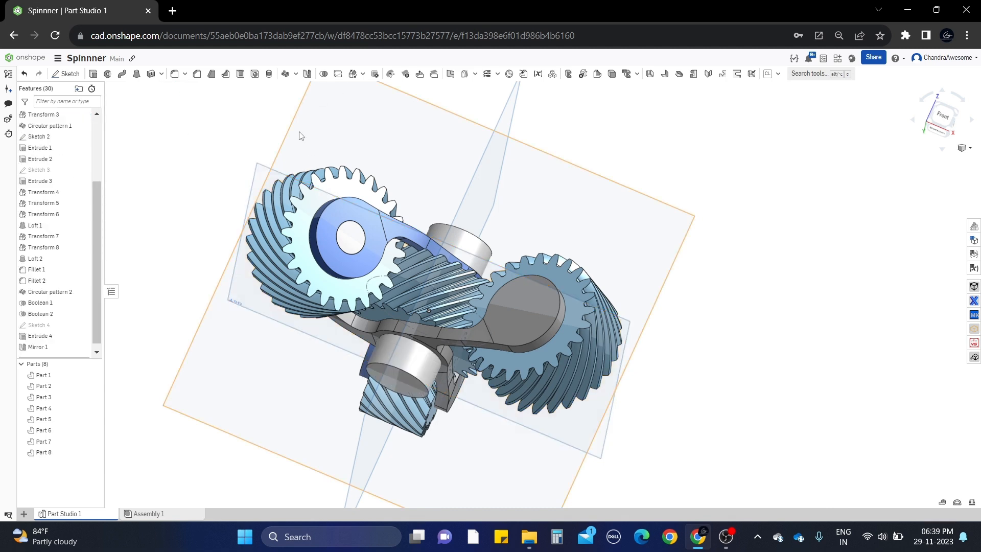
# Step: Reorder the feature history so that Boolean 2 and Boolean 1 come after Mirror 1
pyautogui.moveTo(299, 136); pyautogui.dragTo(286, 151, button='right')
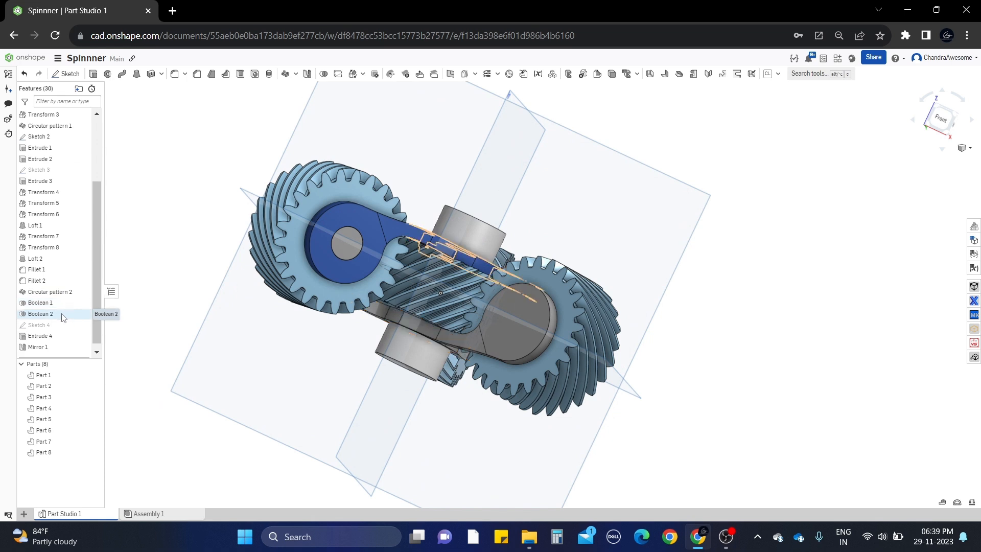
pyautogui.moveTo(61, 317); pyautogui.dragTo(69, 349)
pyautogui.moveTo(53, 302); pyautogui.dragTo(56, 350)
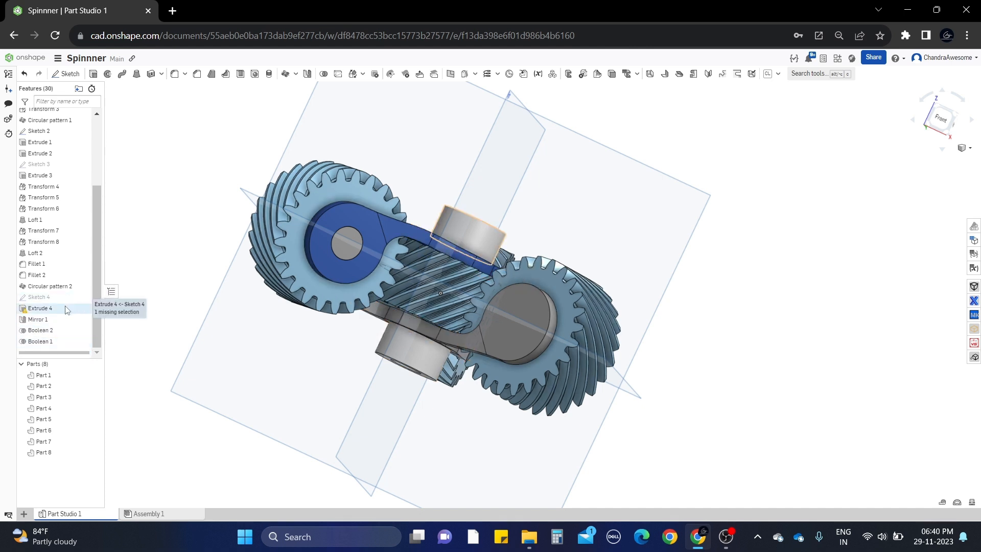
# Step: Edit the hub cylinder's extrusion, replacing the missing sketch region with the ring region just outside the 1 in circle
pyautogui.moveTo(170, 267); pyautogui.dragTo(162, 296, button='middle')
pyautogui.moveTo(161, 297); pyautogui.dragTo(153, 325, button='right')
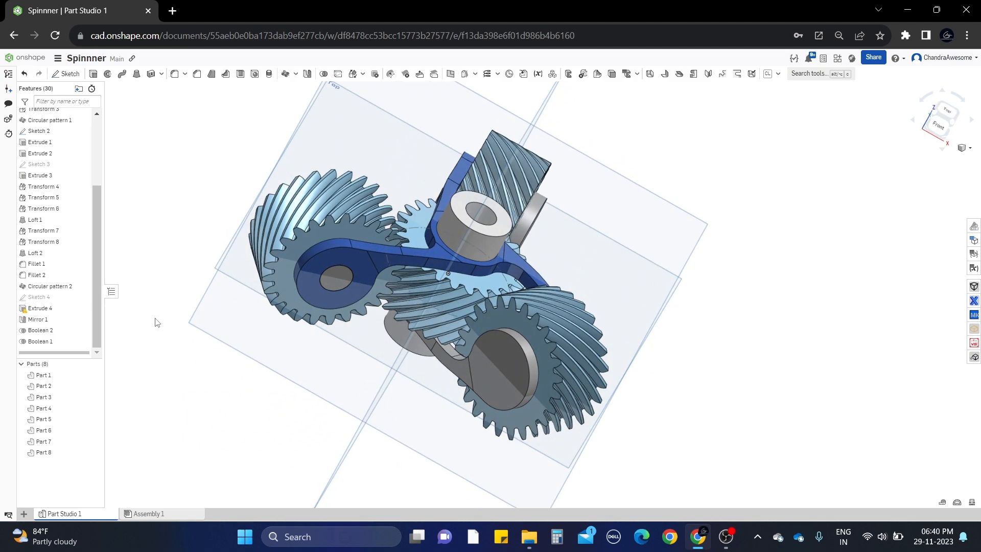
pyautogui.moveTo(507, 235); pyautogui.dragTo(422, 260, button='right')
pyautogui.rightClick(61, 309)
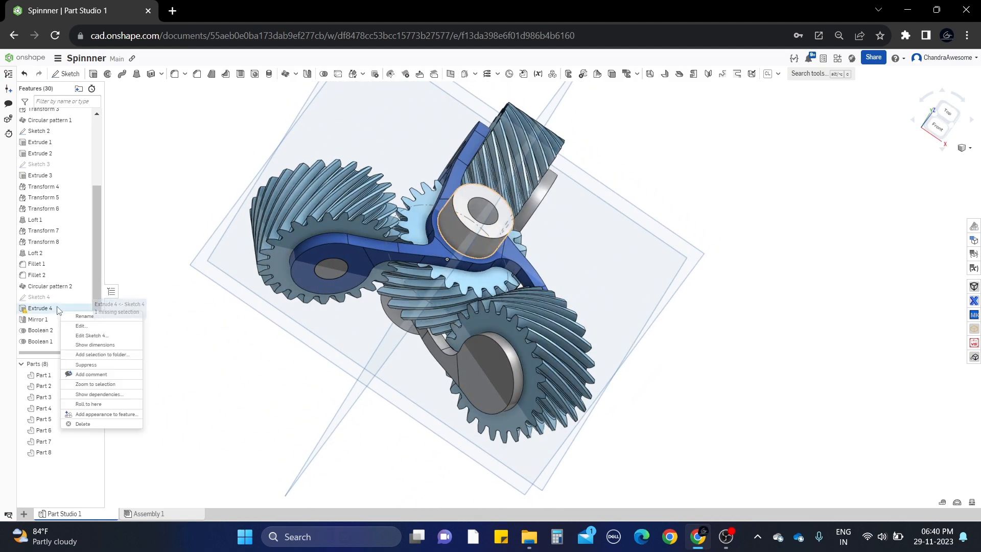
pyautogui.click(98, 326)
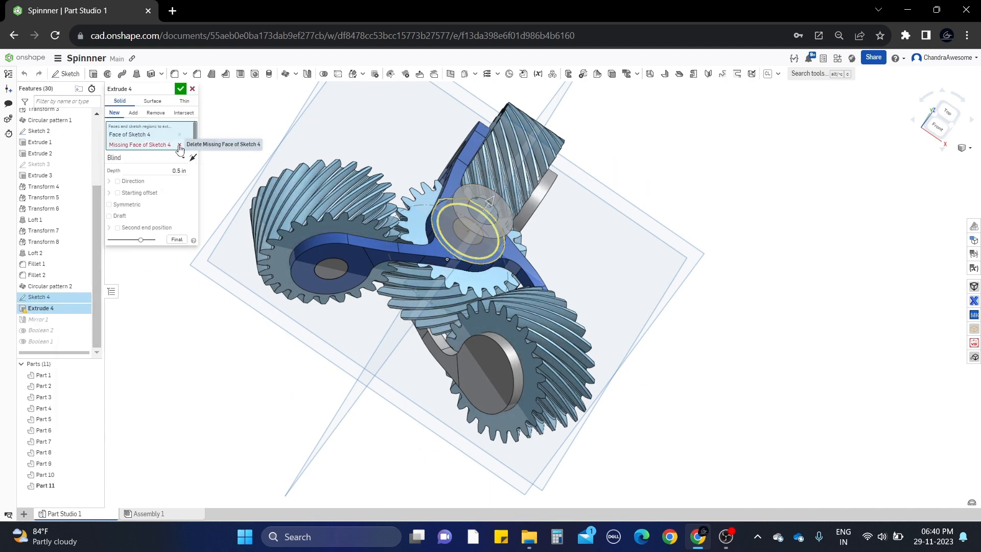
pyautogui.click(179, 148)
pyautogui.scroll(5, 492, 198)
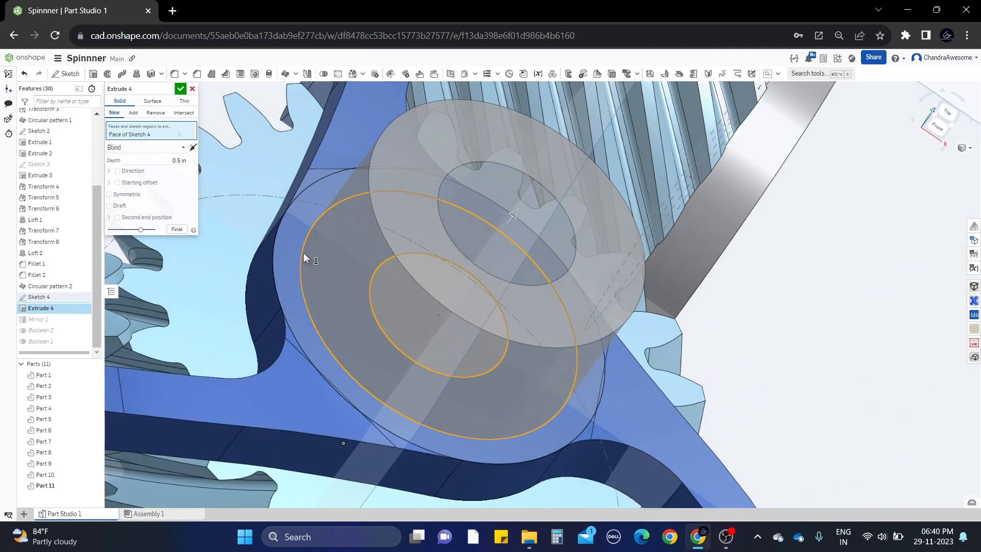
pyautogui.click(289, 250)
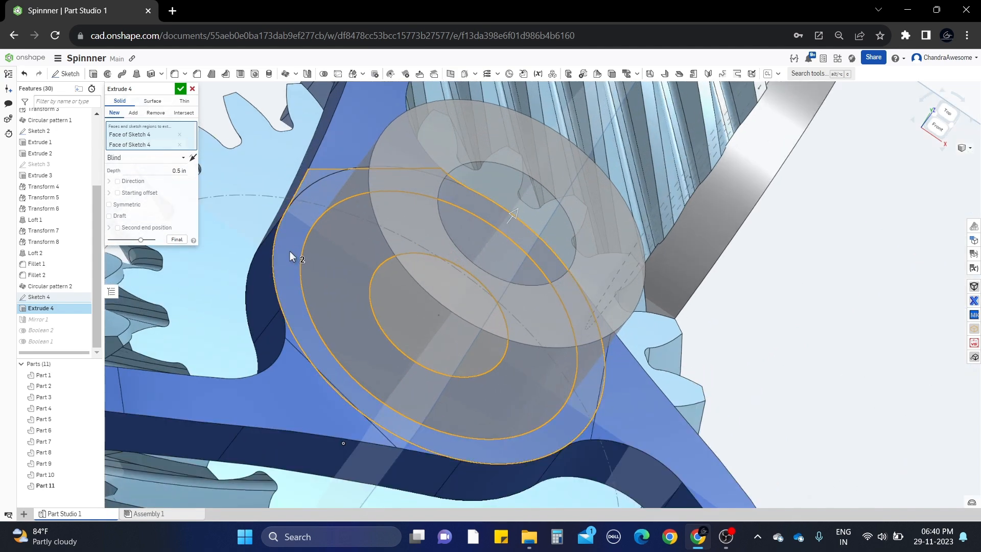
pyautogui.click(181, 88)
pyautogui.scroll(-6, 490, 301)
# Step: Open the hub circle's sketch to check its geometry and close it
pyautogui.moveTo(489, 301); pyautogui.dragTo(472, 319, button='right')
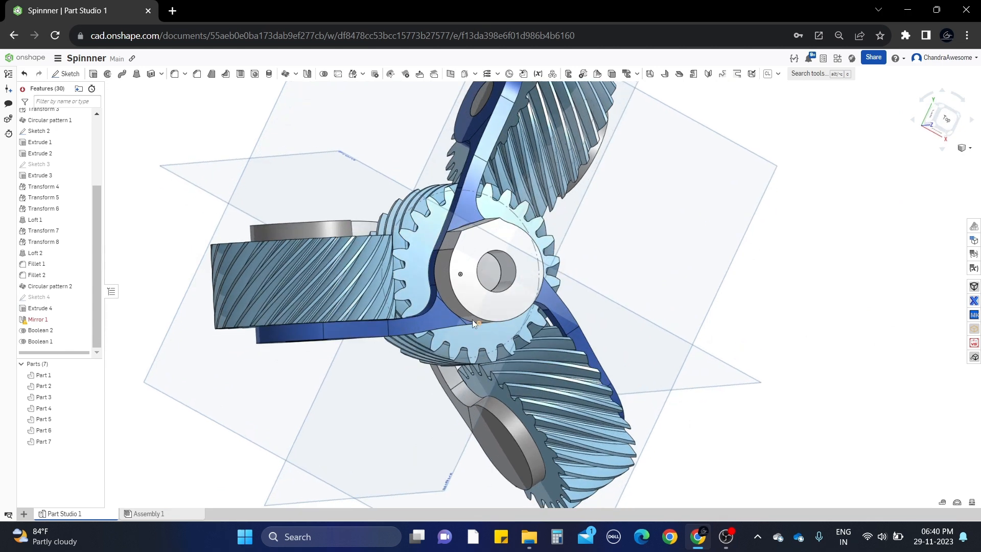
pyautogui.rightClick(71, 302)
pyautogui.click(99, 310)
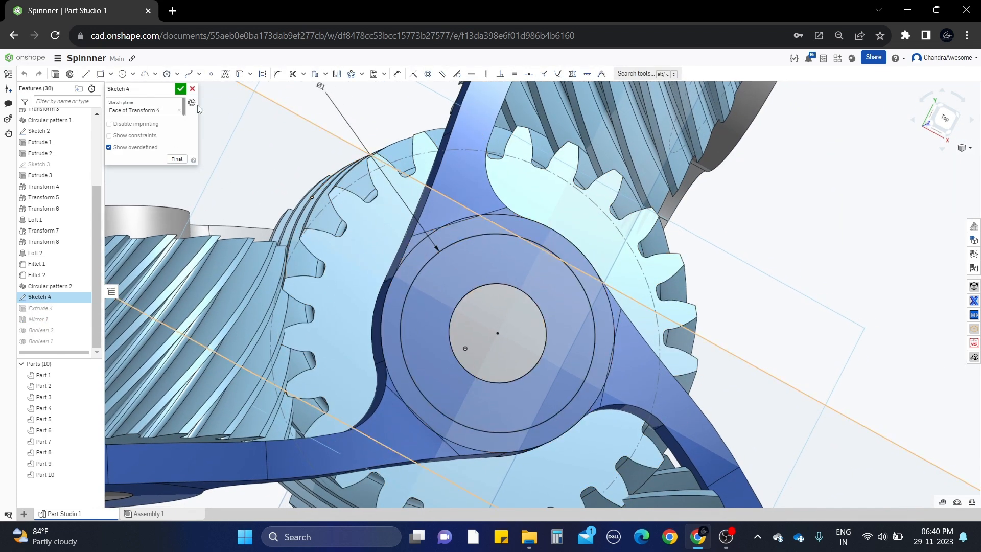
pyautogui.click(181, 89)
# Step: Edit the hub extrusion again, removing the ring region outside the 1 in circle and adding the inner disc region
pyautogui.rightClick(79, 311)
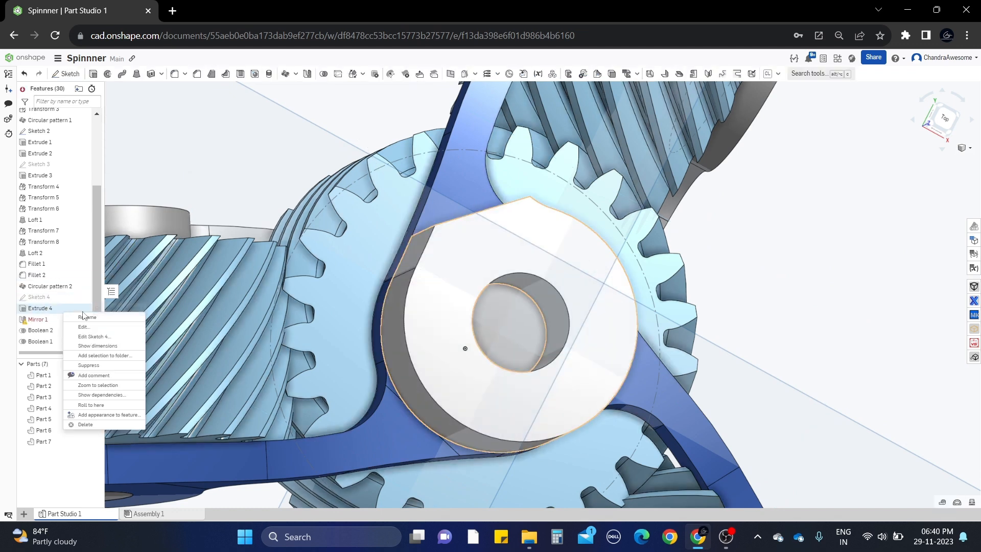
pyautogui.click(83, 326)
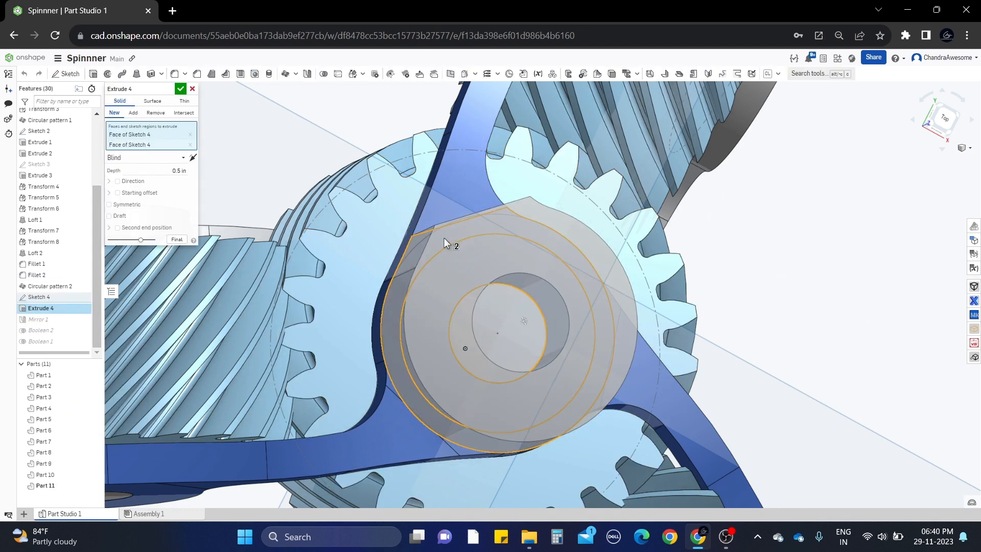
pyautogui.click(443, 241)
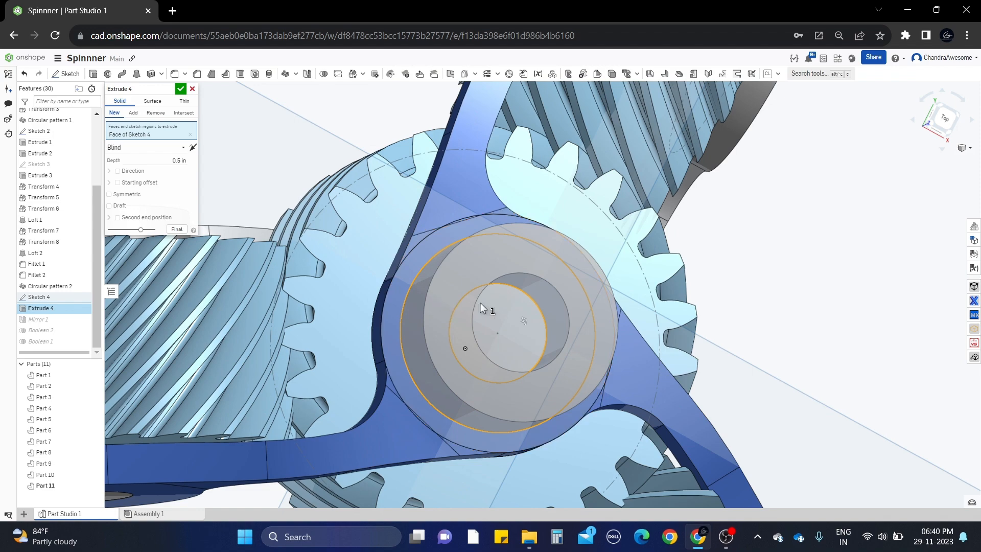
pyautogui.moveTo(505, 320)
pyautogui.mouseDown(button='right')
pyautogui.moveTo(483, 304)
pyautogui.moveTo(494, 304)
pyautogui.mouseUp(button='right')
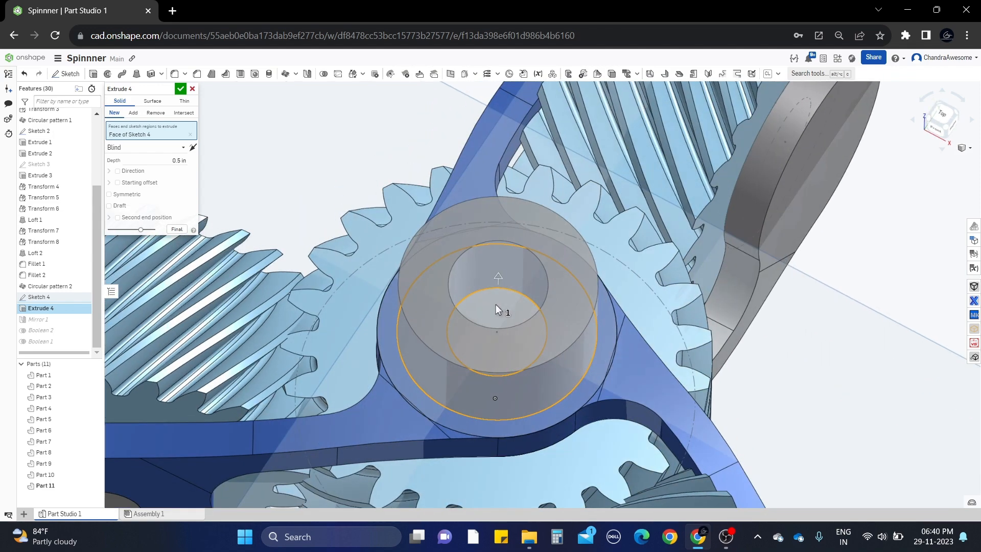
pyautogui.click(496, 305)
pyautogui.click(181, 89)
# Step: Edit Boolean 2 to include the hub cylinder in the blue frame's union and accept it
pyautogui.scroll(-5, 586, 256)
pyautogui.moveTo(587, 256); pyautogui.dragTo(490, 259, button='right')
pyautogui.moveTo(338, 306); pyautogui.dragTo(400, 203, button='right')
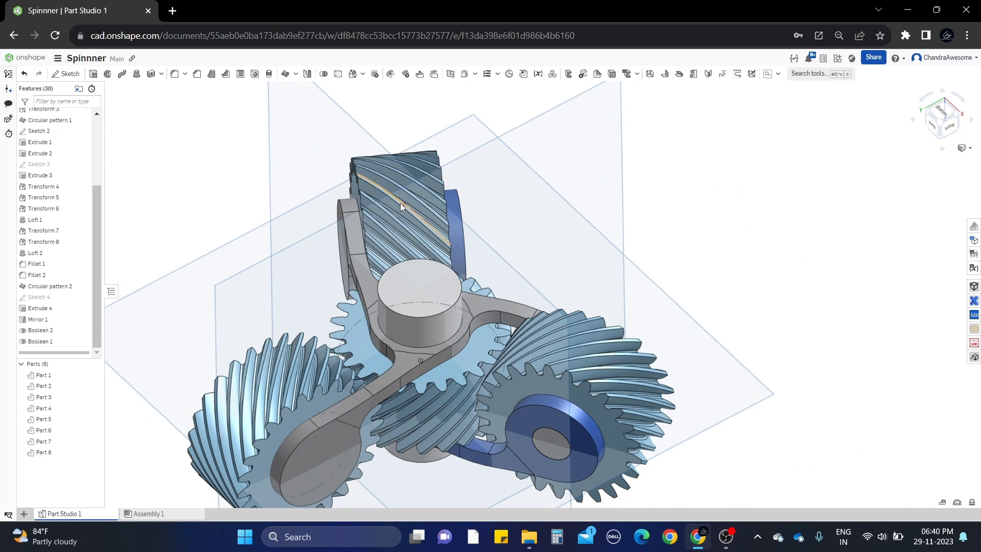
pyautogui.moveTo(330, 247); pyautogui.dragTo(337, 217, button='right')
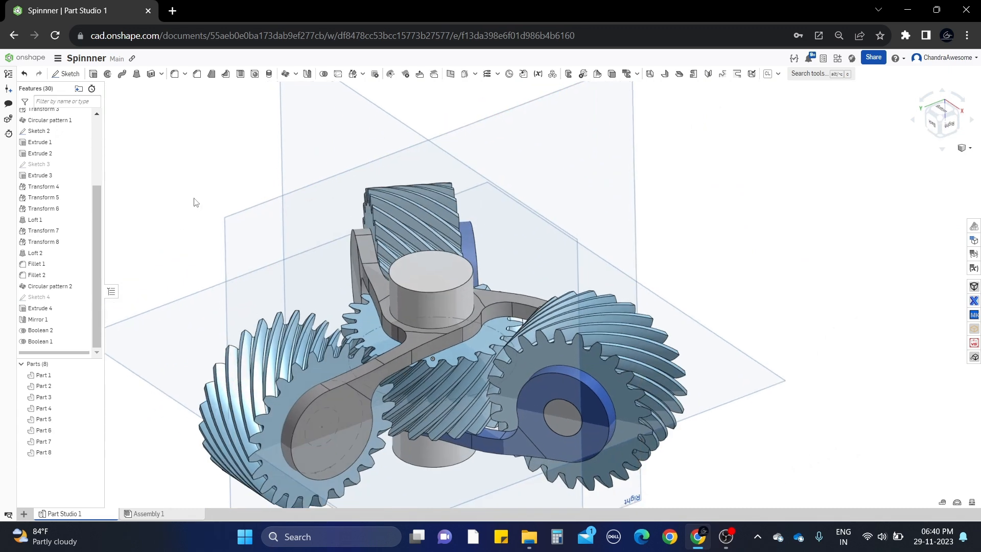
pyautogui.rightClick(63, 336)
pyautogui.click(85, 353)
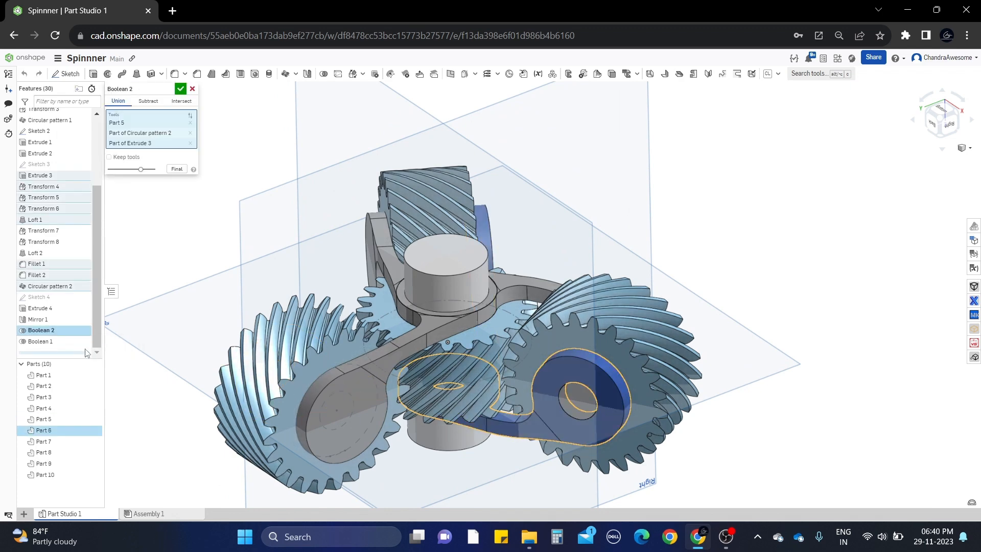
pyautogui.moveTo(627, 221); pyautogui.dragTo(684, 133, button='right')
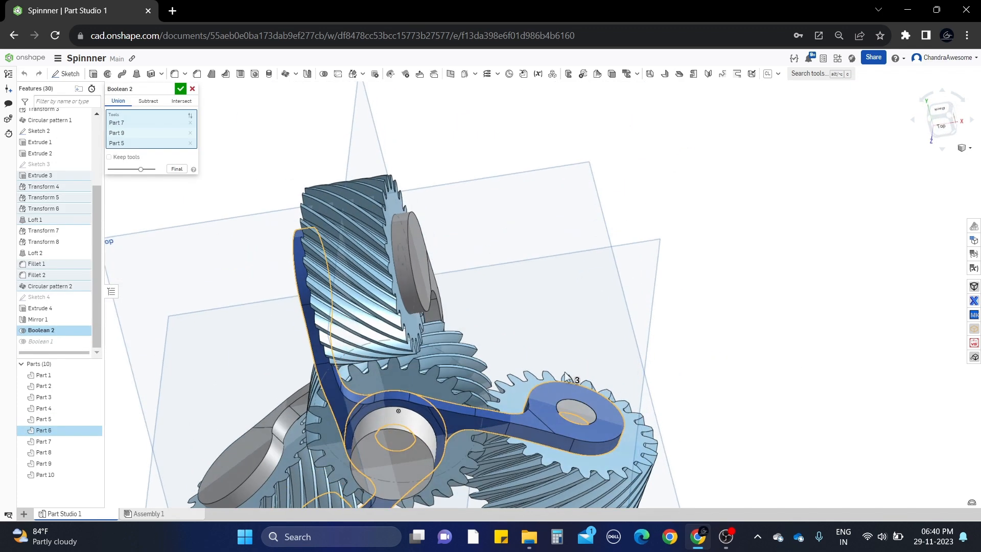
pyautogui.click(431, 445)
pyautogui.press('Return')
# Step: Edit Boolean 1 to include the mirrored cylinder in the grey frame's union and accept it
pyautogui.moveTo(341, 189); pyautogui.dragTo(452, 279, button='right')
pyautogui.rightClick(81, 343)
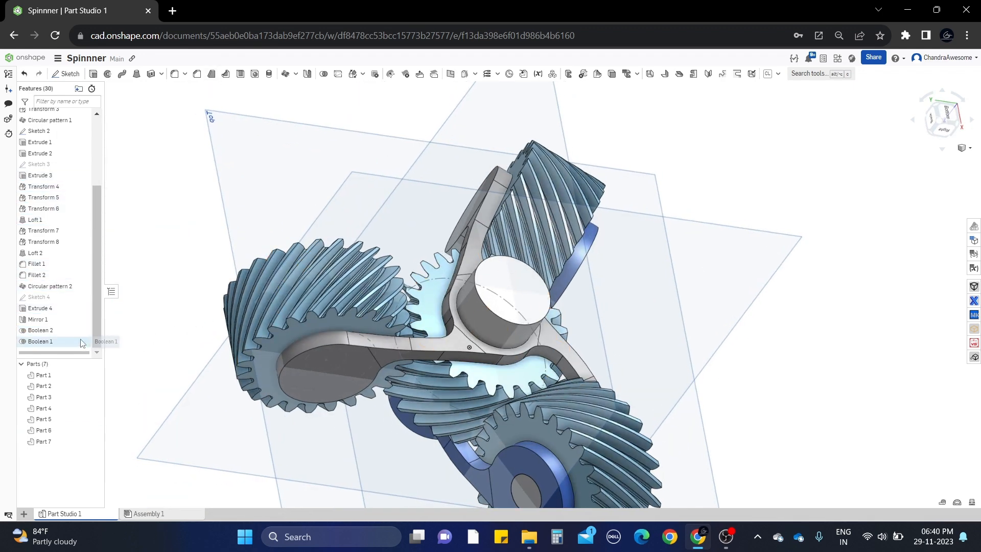
pyautogui.click(116, 350)
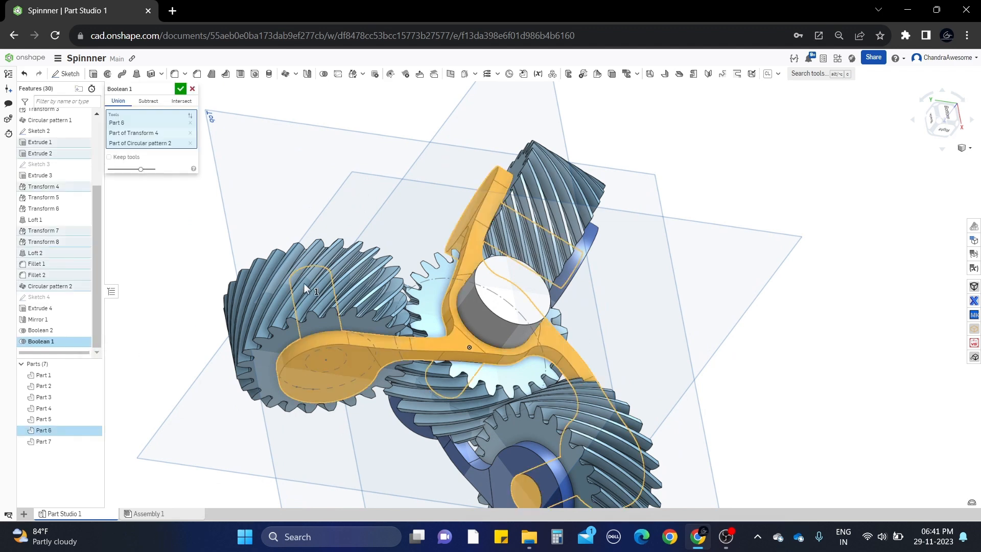
pyautogui.click(467, 287)
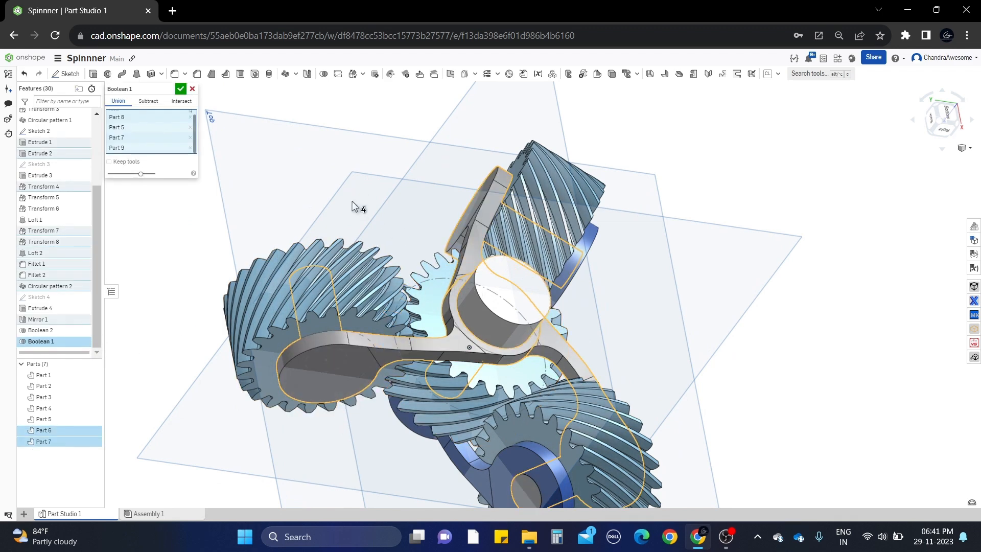
pyautogui.click(181, 89)
# Step: Start a distance-and-angle chamfer on the grey grip's outer circular edge with a distance of 0.2 in
pyautogui.moveTo(487, 287)
pyautogui.mouseDown(button='right')
pyautogui.moveTo(480, 271)
pyautogui.moveTo(505, 293)
pyautogui.mouseUp(button='right')
pyautogui.scroll(3, 504, 292)
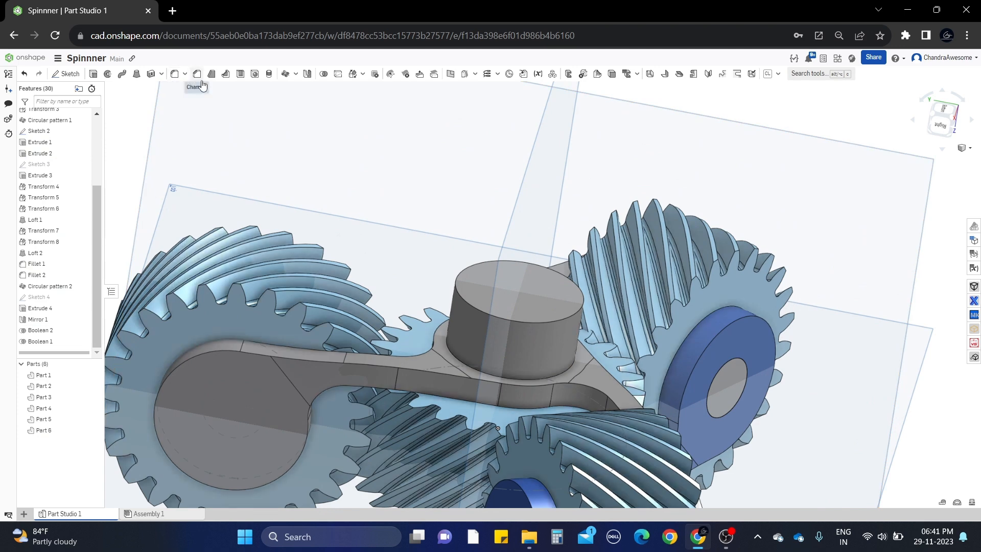
pyautogui.click(197, 74)
pyautogui.click(458, 275)
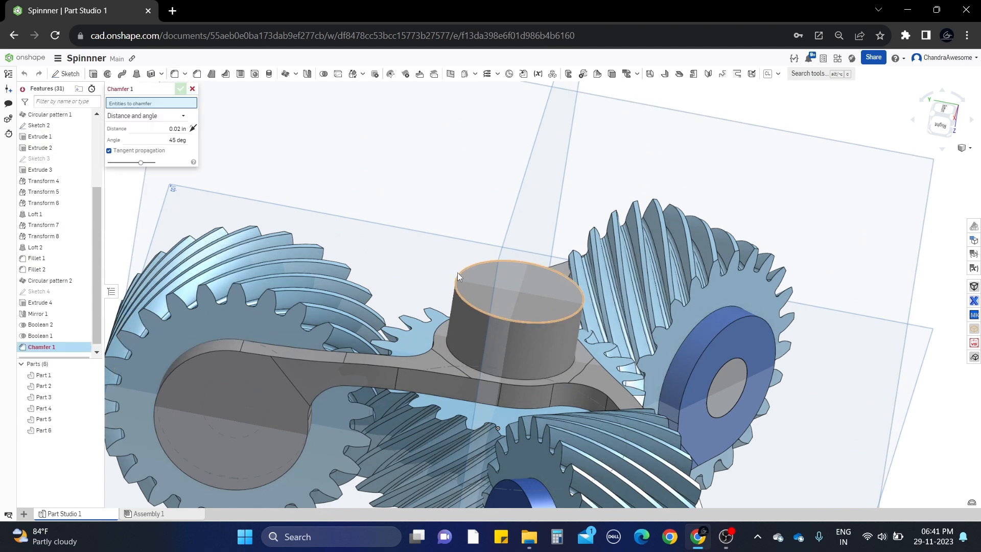
pyautogui.click(149, 134)
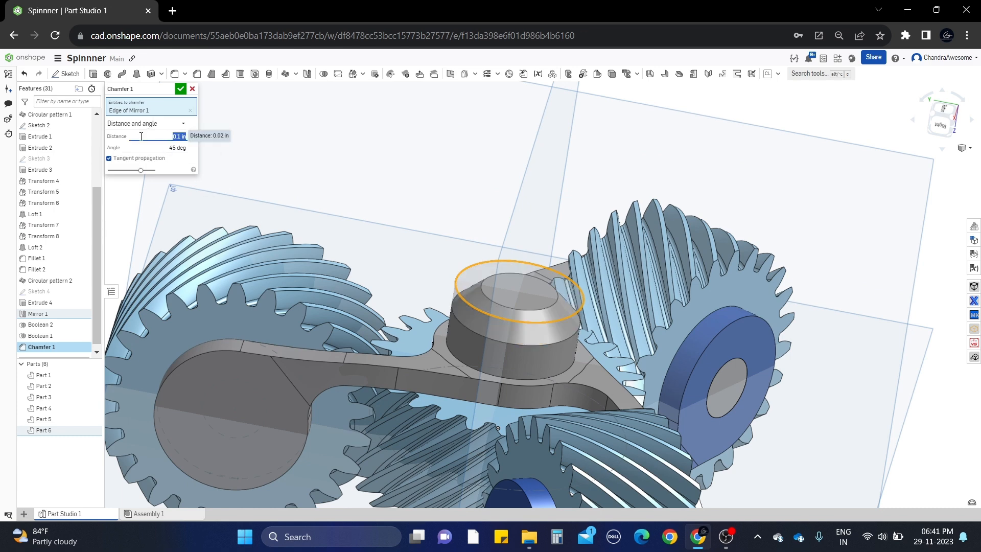
pyautogui.moveTo(556, 207); pyautogui.dragTo(543, 217, button='right')
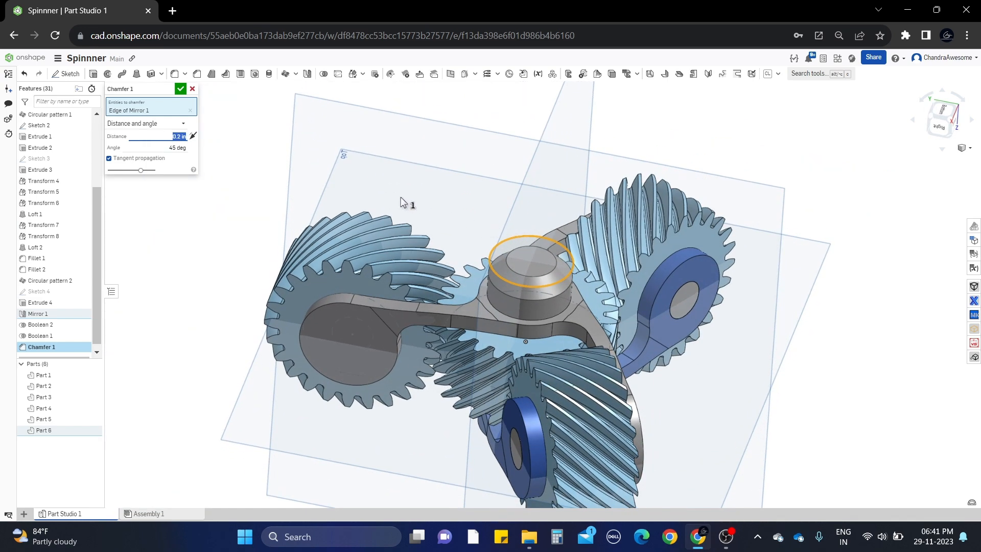
# Step: Add the blue grip's outer circular edge to the chamfer and accept the feature
pyautogui.moveTo(407, 196); pyautogui.dragTo(456, 387, button='right')
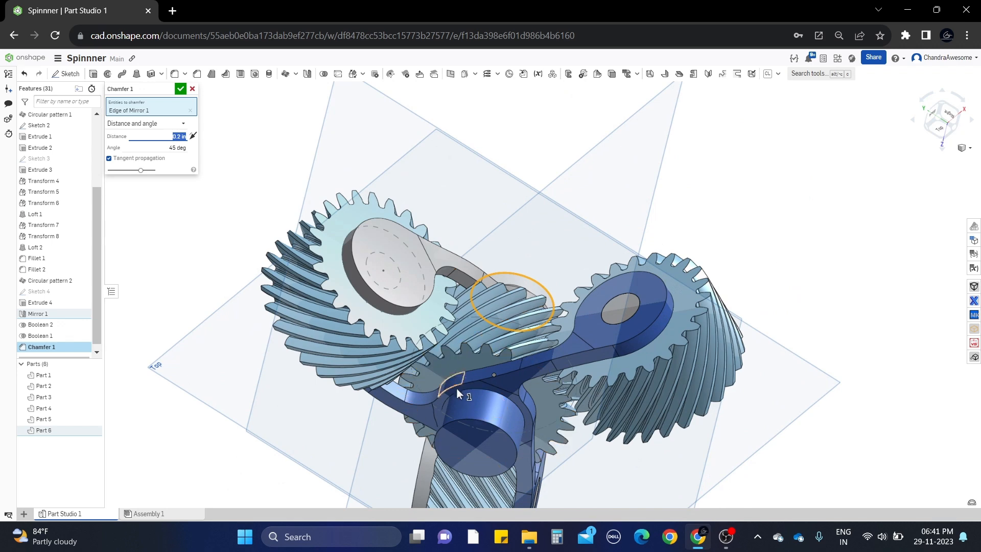
pyautogui.click(457, 420)
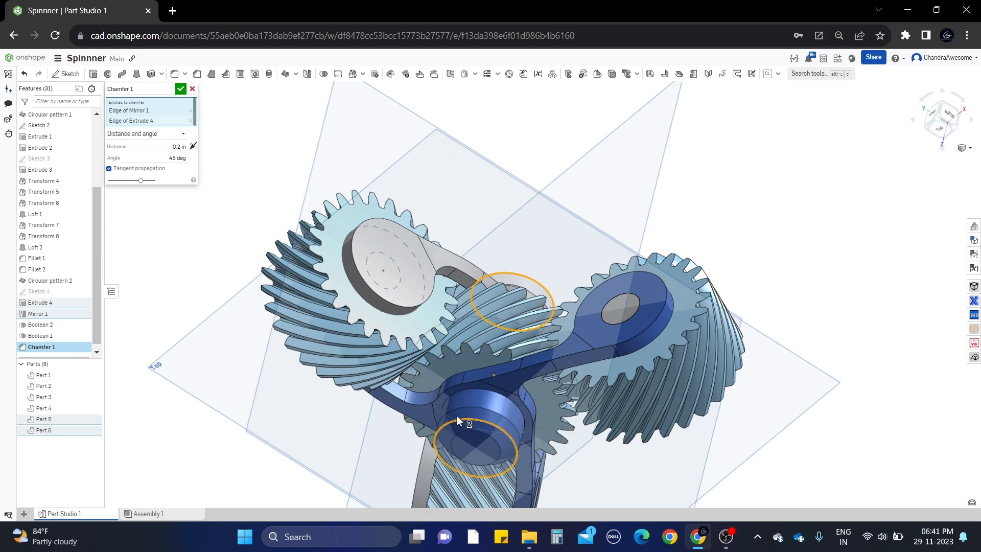
pyautogui.moveTo(457, 416); pyautogui.dragTo(458, 390, button='right')
pyautogui.click(181, 90)
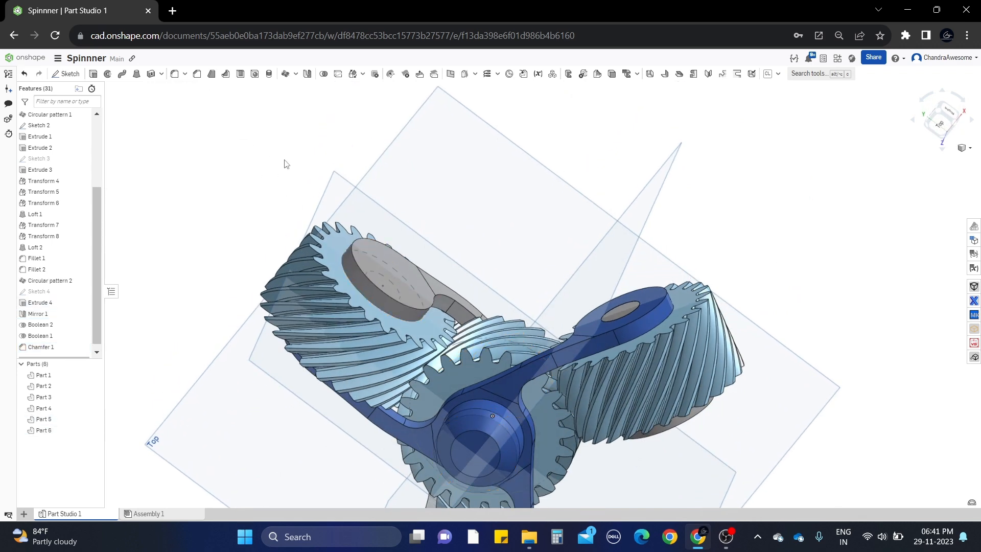
# Step: Start a fillet on the blue frame's outer outline edge with a radius of 0.05 in
pyautogui.hotkey('shift', 'f')
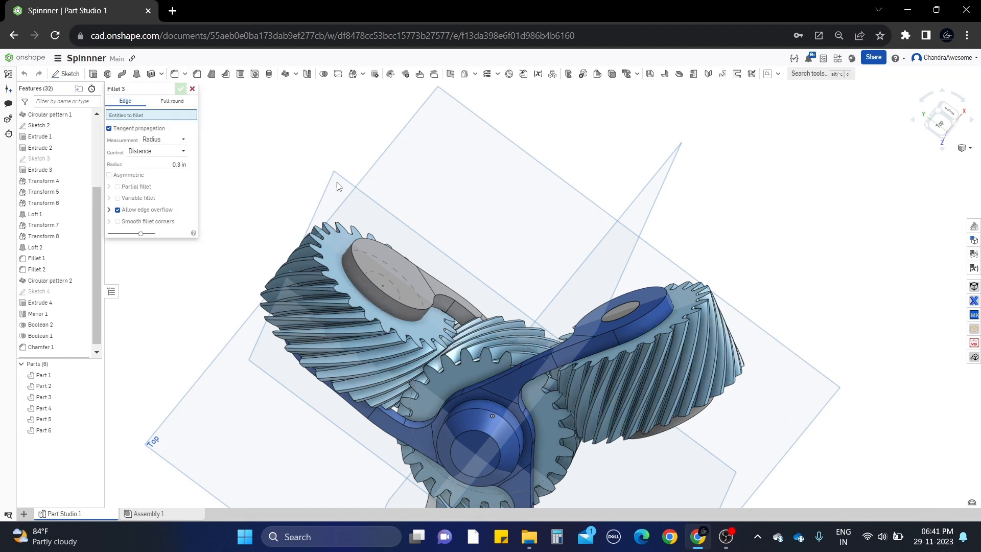
pyautogui.click(162, 164)
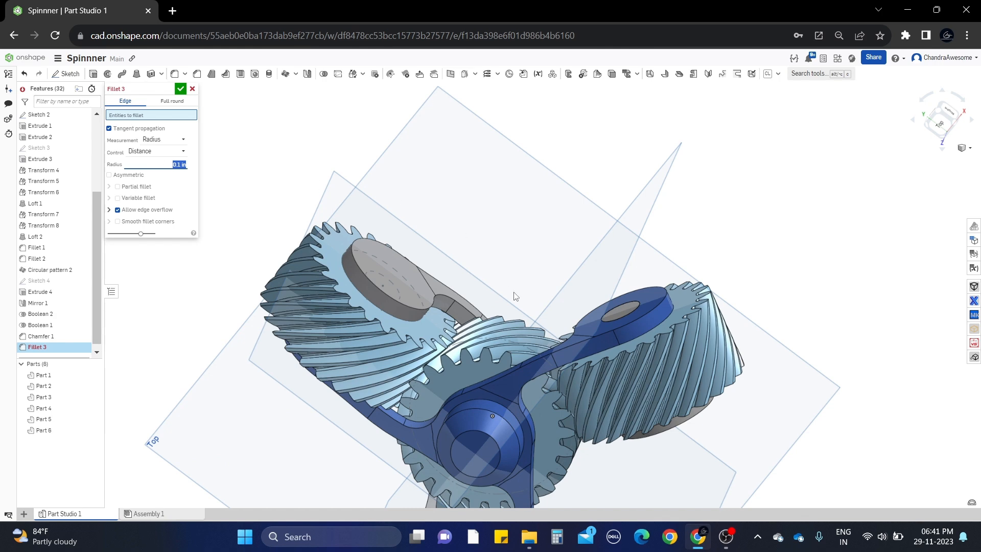
pyautogui.scroll(2, 514, 296)
pyautogui.click(669, 320)
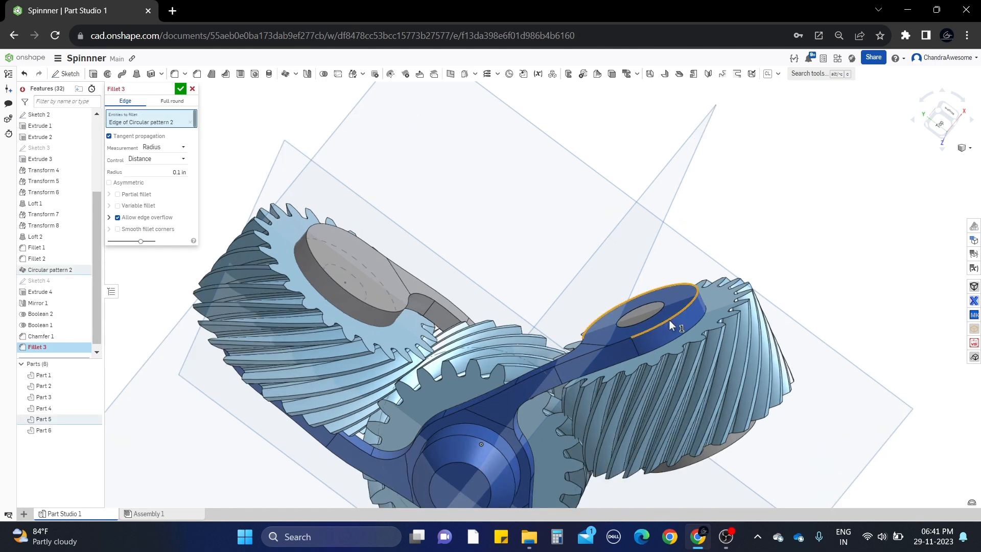
pyautogui.click(148, 170)
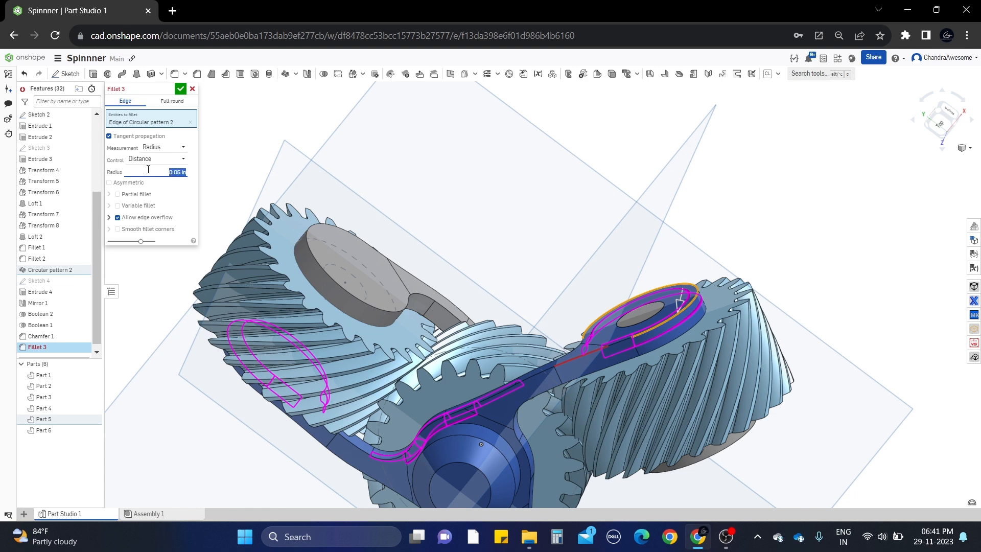
# Step: Add the outline edges of the other two blue frame arms to the fillet
pyautogui.moveTo(424, 137); pyautogui.dragTo(412, 99, button='right')
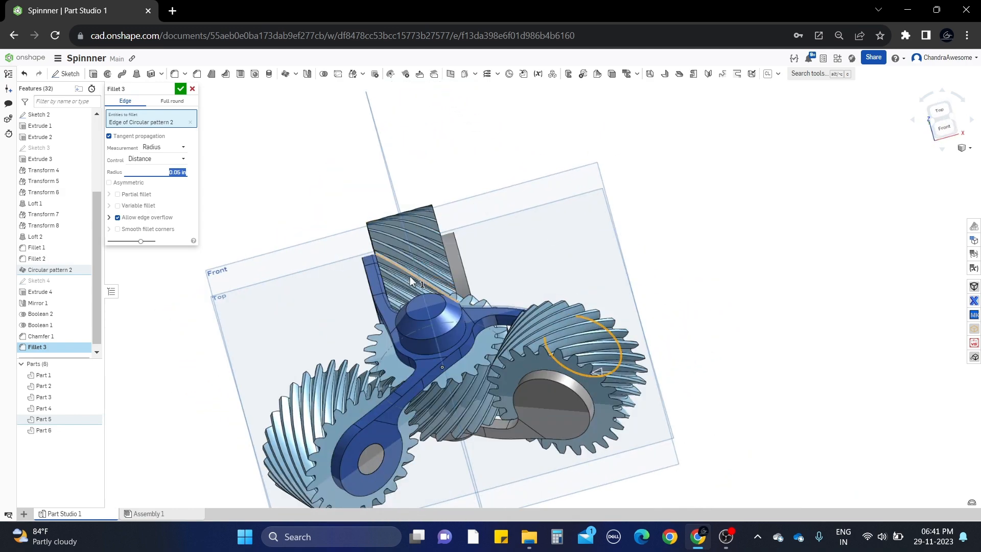
pyautogui.click(355, 439)
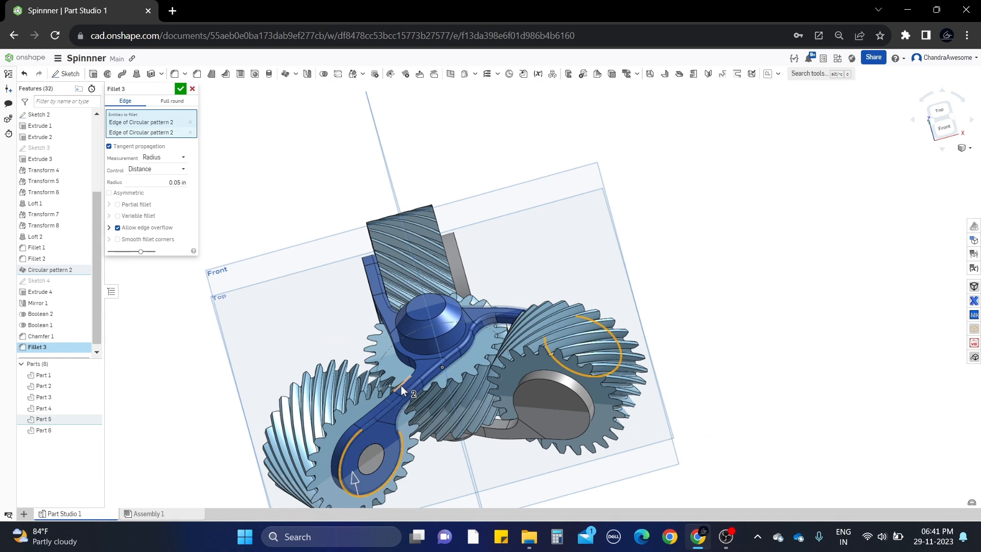
pyautogui.moveTo(434, 357); pyautogui.dragTo(448, 369, button='right')
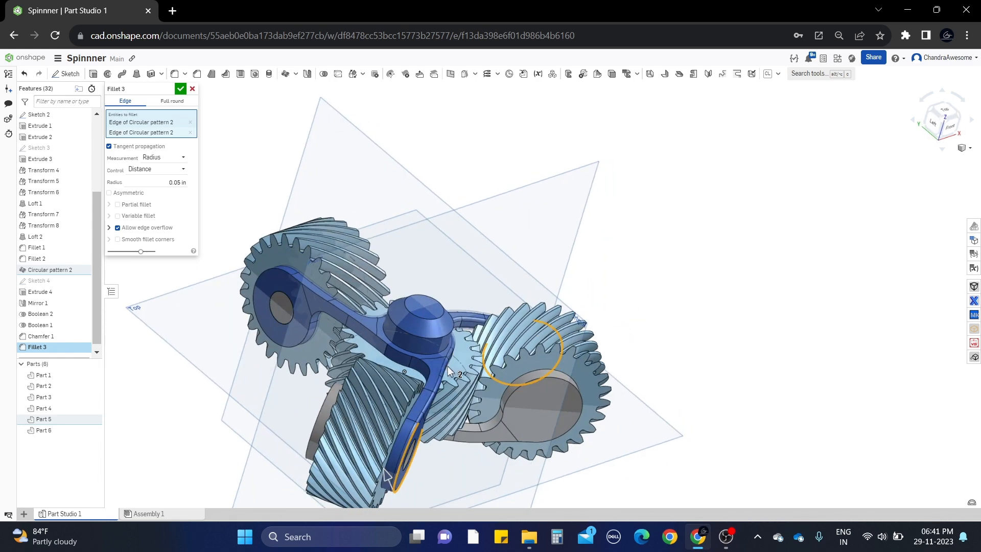
pyautogui.click(282, 269)
# Step: Add the grey frame's three outer outline edges between its arms to the fillet
pyautogui.moveTo(466, 281); pyautogui.dragTo(498, 404, button='right')
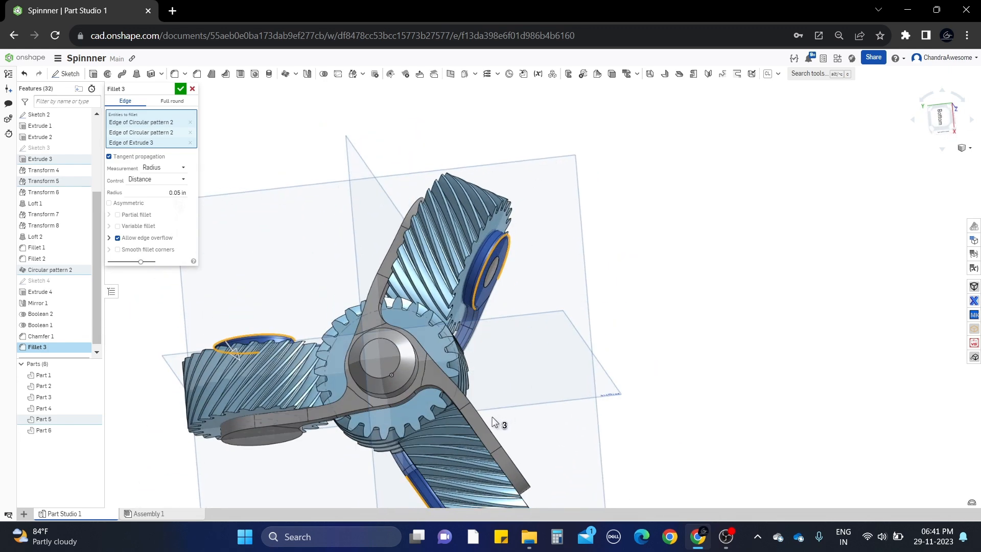
pyautogui.click(479, 415)
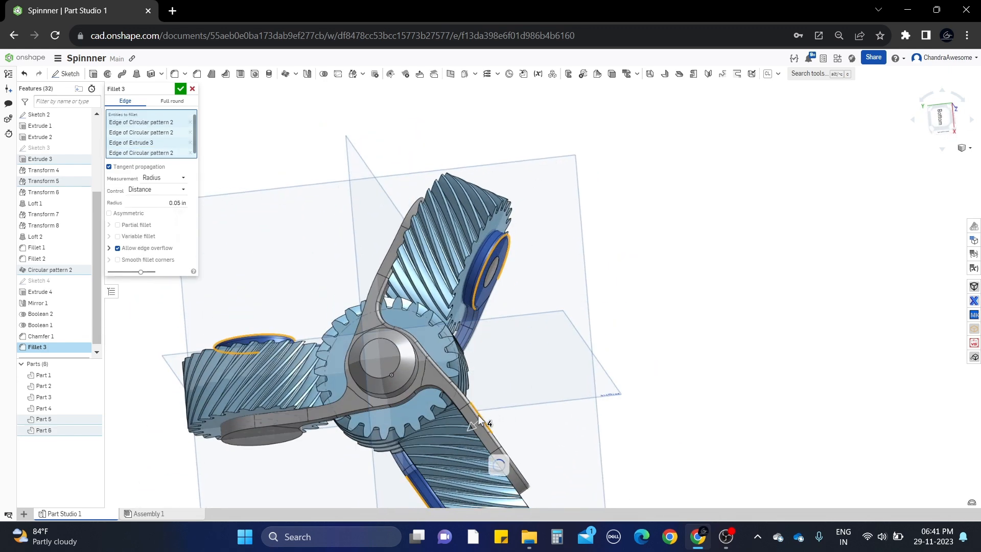
pyautogui.click(430, 384)
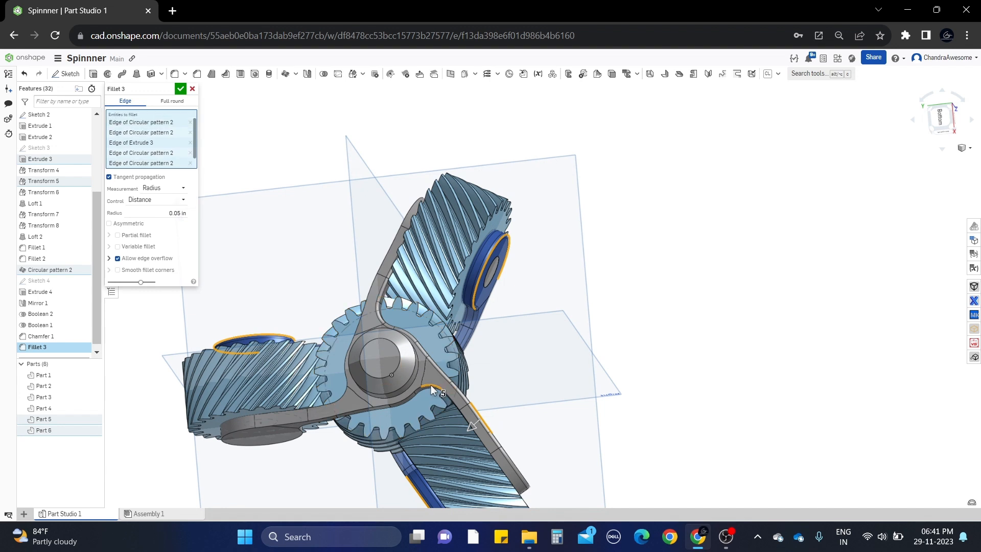
pyautogui.click(348, 381)
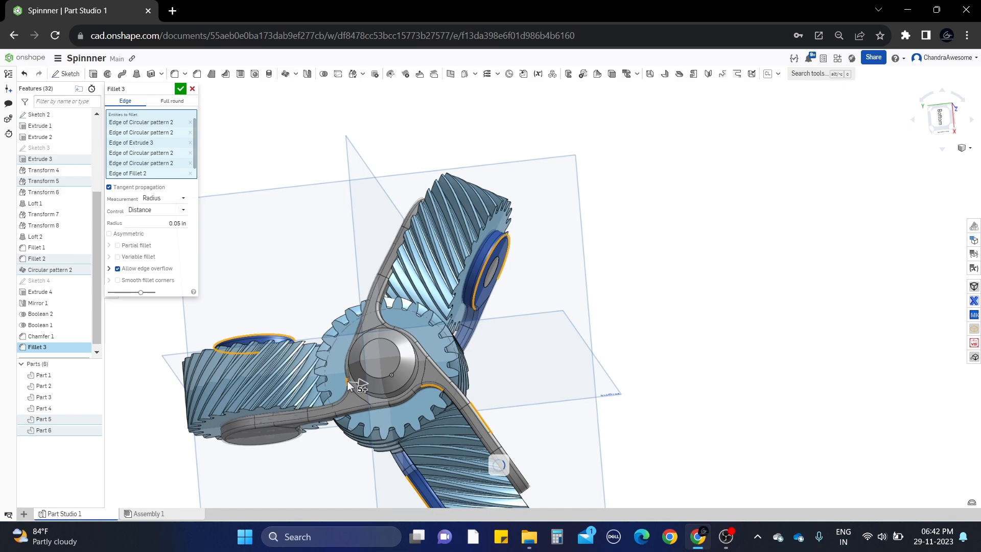
# Step: Add the grey grip's circular base edge and both circular chamfer edges to the fillet
pyautogui.moveTo(348, 381); pyautogui.dragTo(370, 332, button='right')
pyautogui.scroll(5, 374, 370)
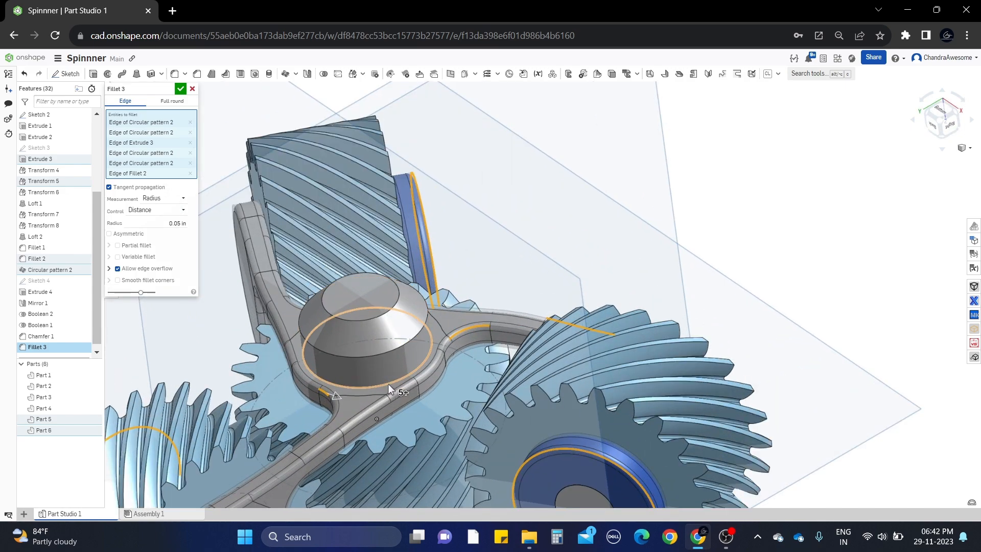
pyautogui.click(389, 384)
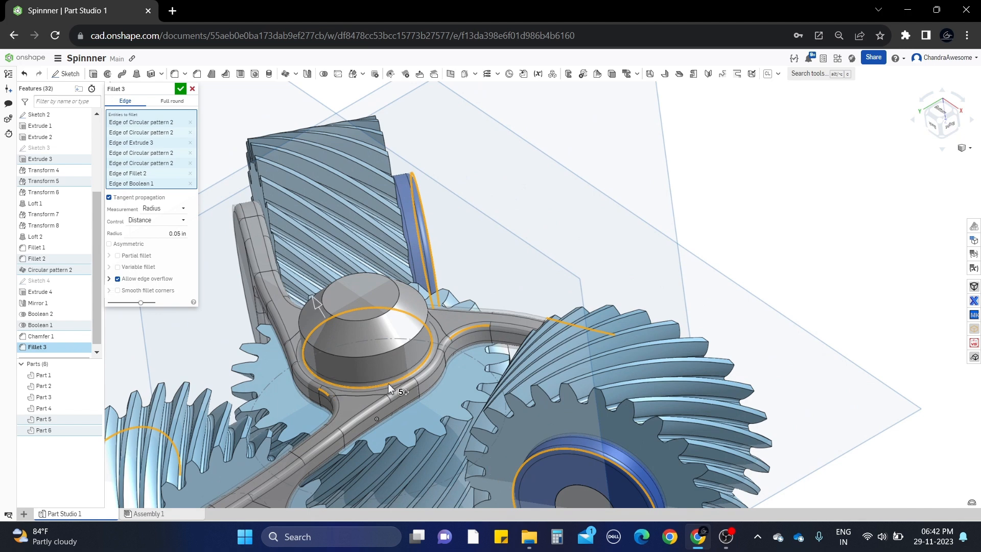
pyautogui.scroll(-4, 388, 384)
pyautogui.scroll(4, 383, 362)
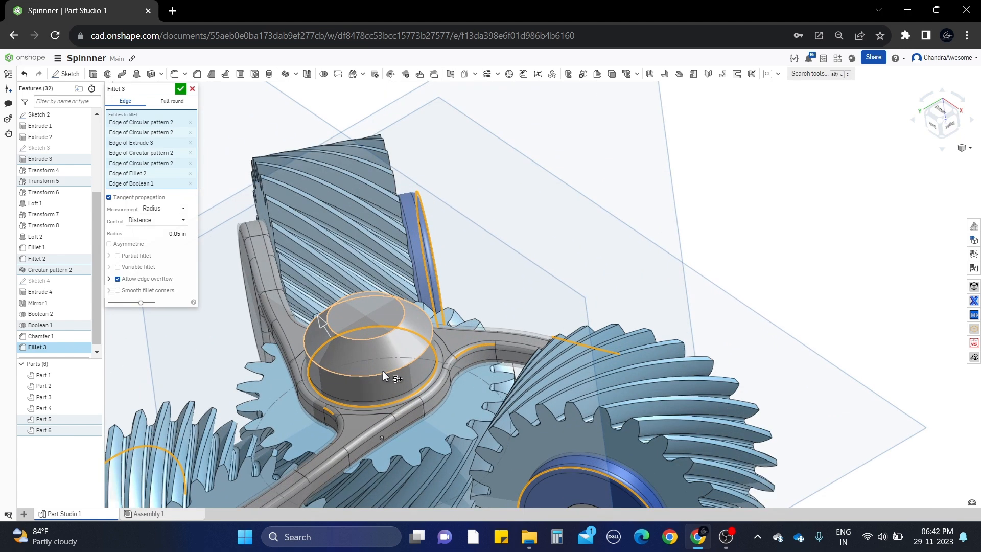
pyautogui.click(378, 344)
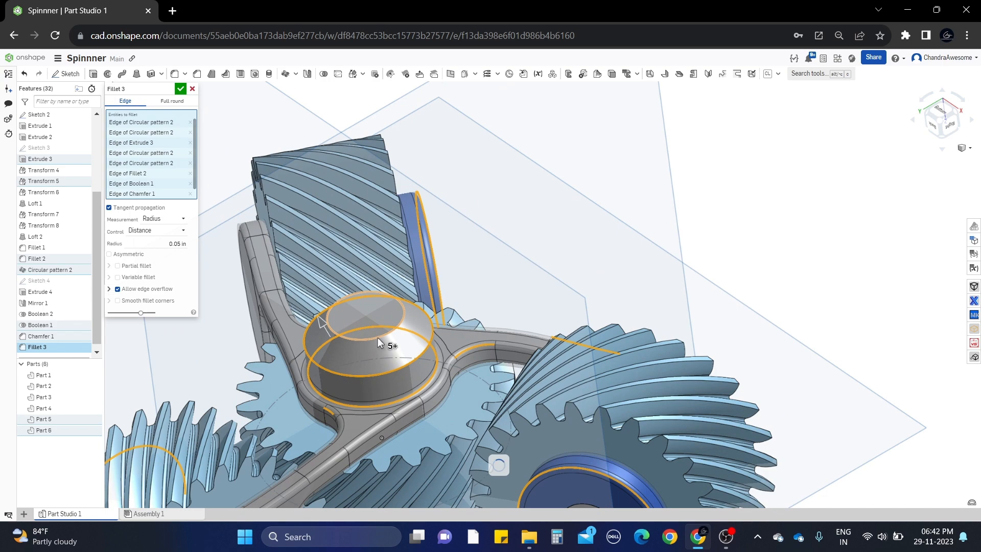
pyautogui.click(379, 337)
# Step: Add the blue grip's two circular chamfer edges and its base edge to the fillet and accept the feature
pyautogui.moveTo(378, 337); pyautogui.dragTo(449, 230, button='right')
pyautogui.scroll(5, 339, 302)
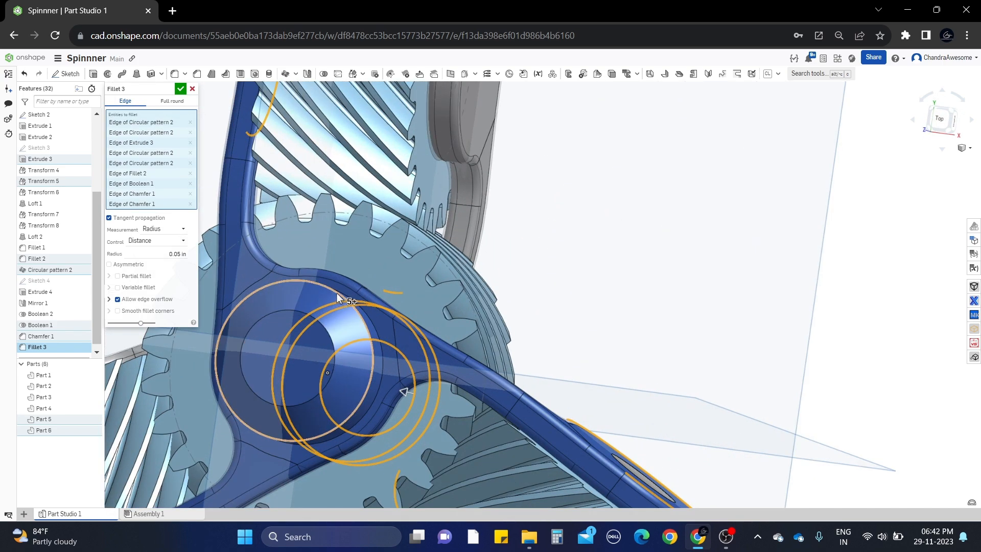
pyautogui.click(298, 309)
pyautogui.click(296, 312)
pyautogui.moveTo(296, 312); pyautogui.dragTo(295, 330, button='right')
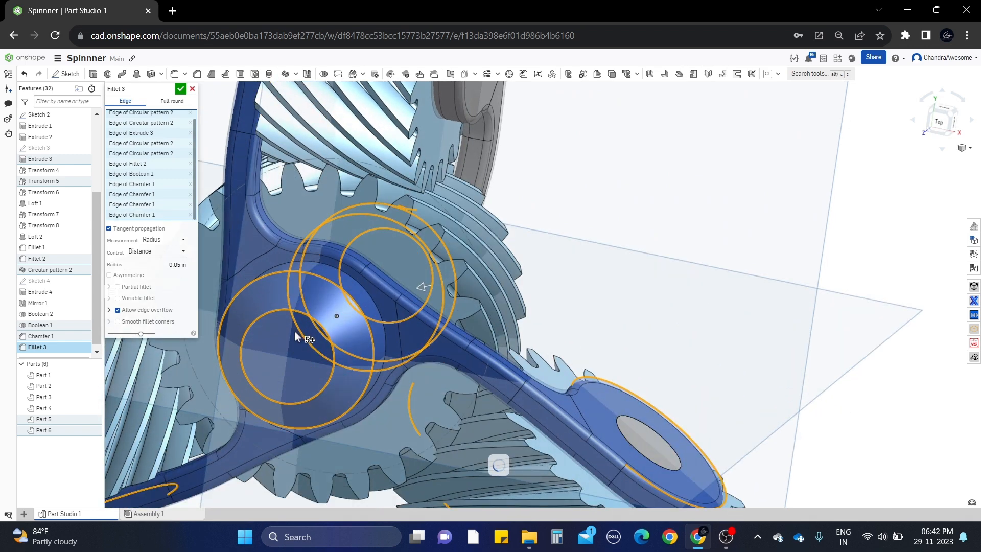
pyautogui.click(375, 295)
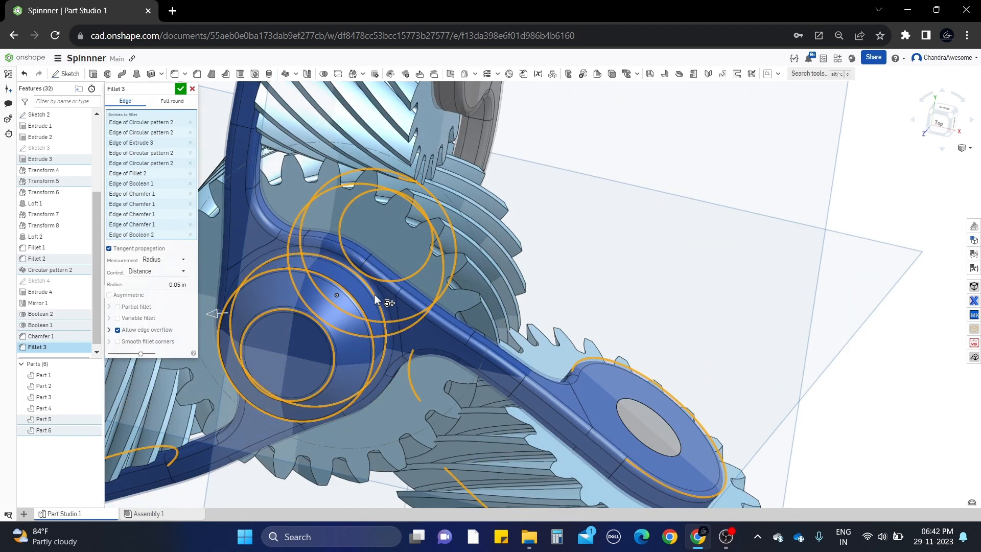
pyautogui.scroll(-5, 375, 294)
pyautogui.moveTo(632, 223); pyautogui.dragTo(325, 152, button='right')
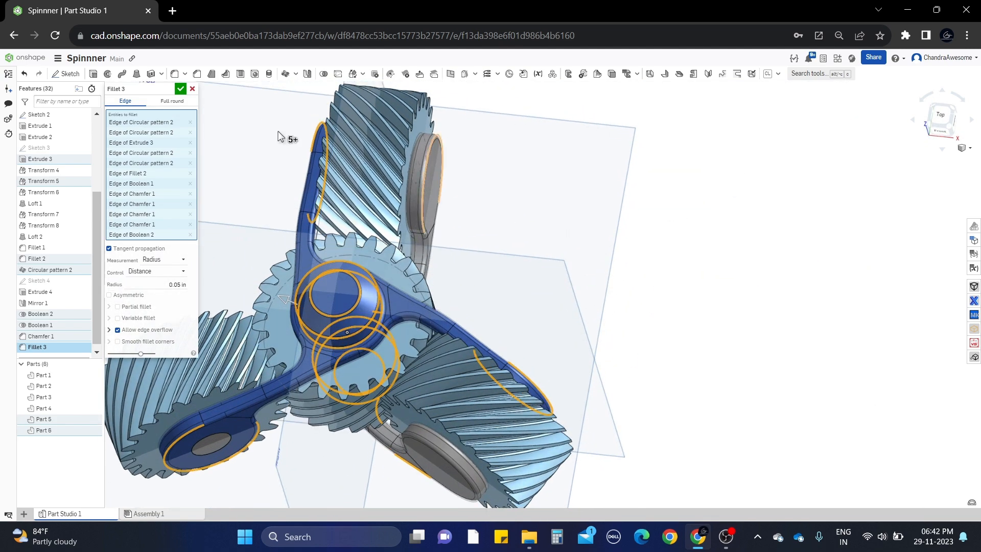
pyautogui.click(180, 89)
pyautogui.scroll(-3, 436, 299)
pyautogui.moveTo(389, 307); pyautogui.dragTo(503, 245, button='right')
pyautogui.scroll(3, 452, 326)
pyautogui.scroll(-5, 516, 250)
pyautogui.scroll(3, 510, 290)
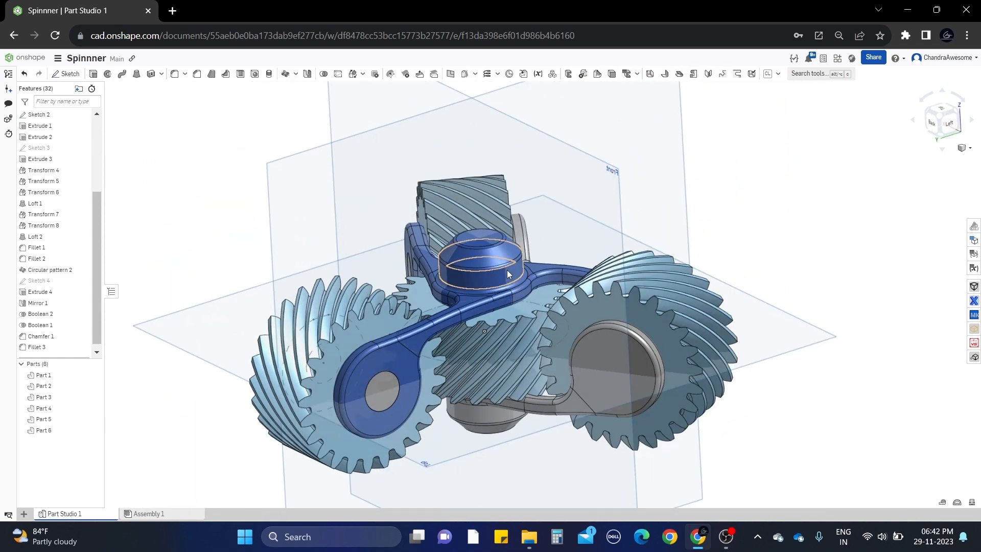
# Step: Insert all parts of Part Studio 1 into Assembly 1
pyautogui.click(148, 514)
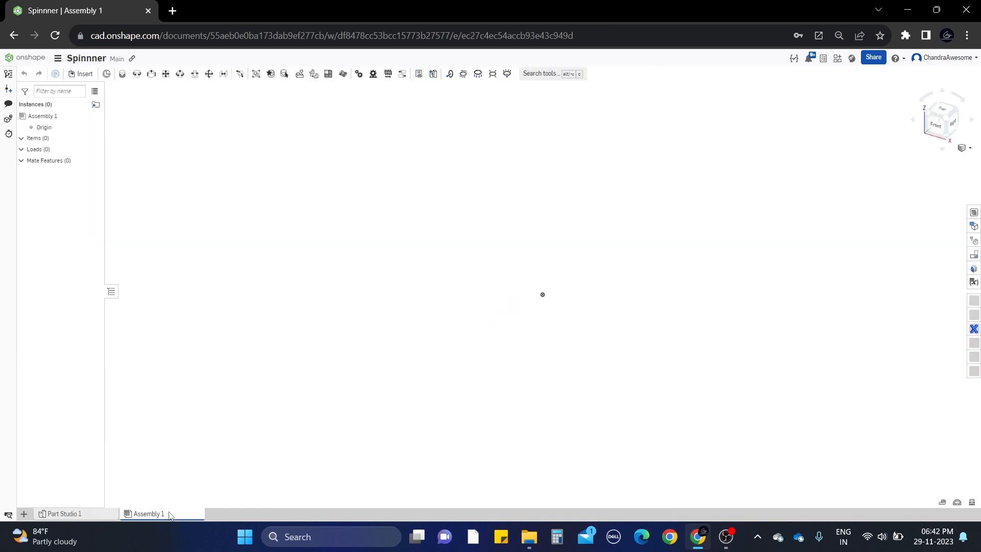
pyautogui.click(82, 74)
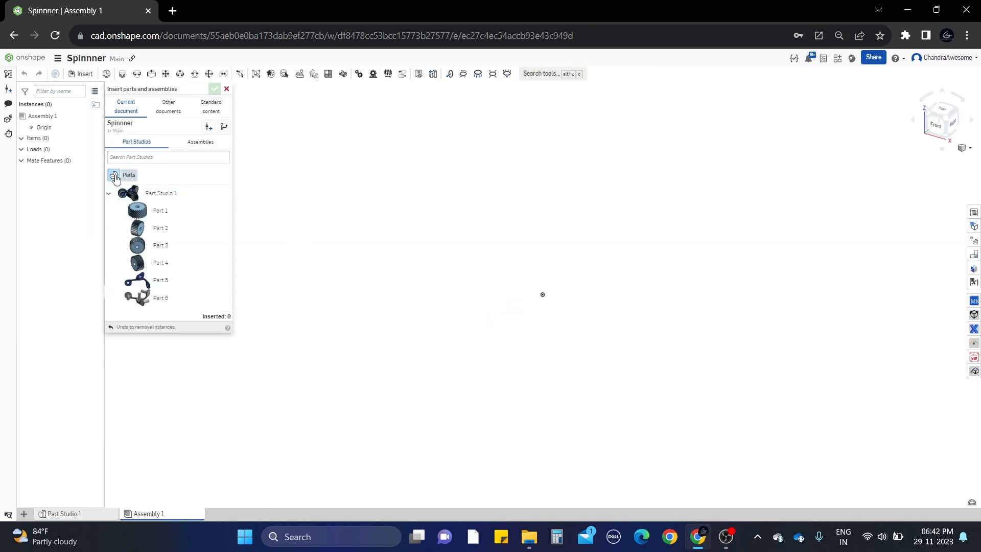
pyautogui.click(109, 194)
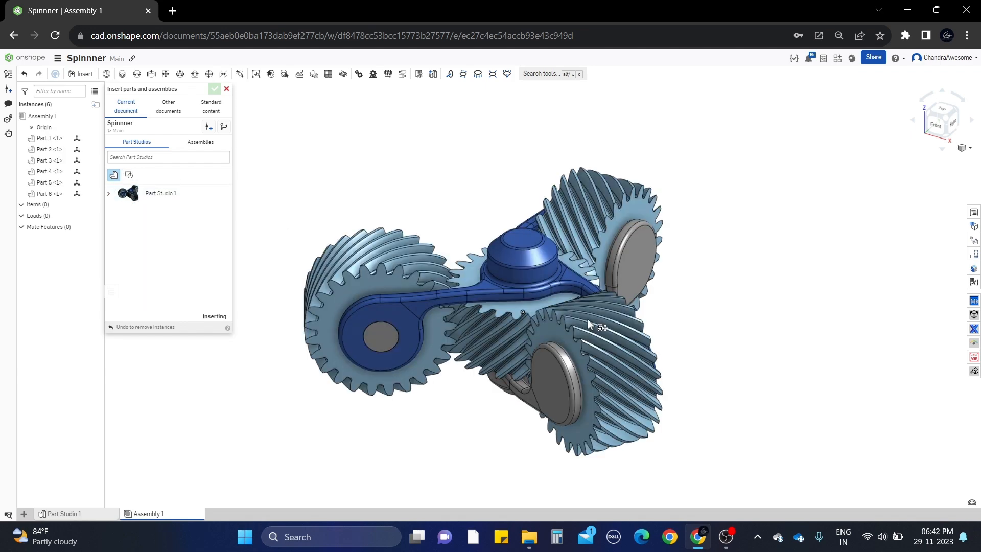
pyautogui.click(214, 90)
# Step: Fix the grey frame, Part 6, in place in the assembly
pyautogui.moveTo(550, 314); pyautogui.dragTo(488, 368, button='right')
pyautogui.click(498, 420)
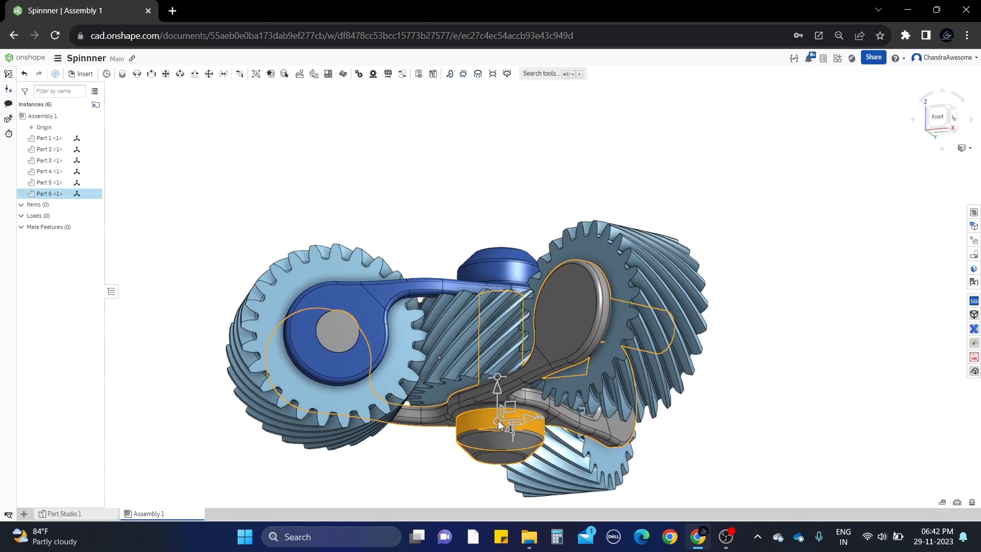
pyautogui.rightClick(498, 420)
pyautogui.click(526, 257)
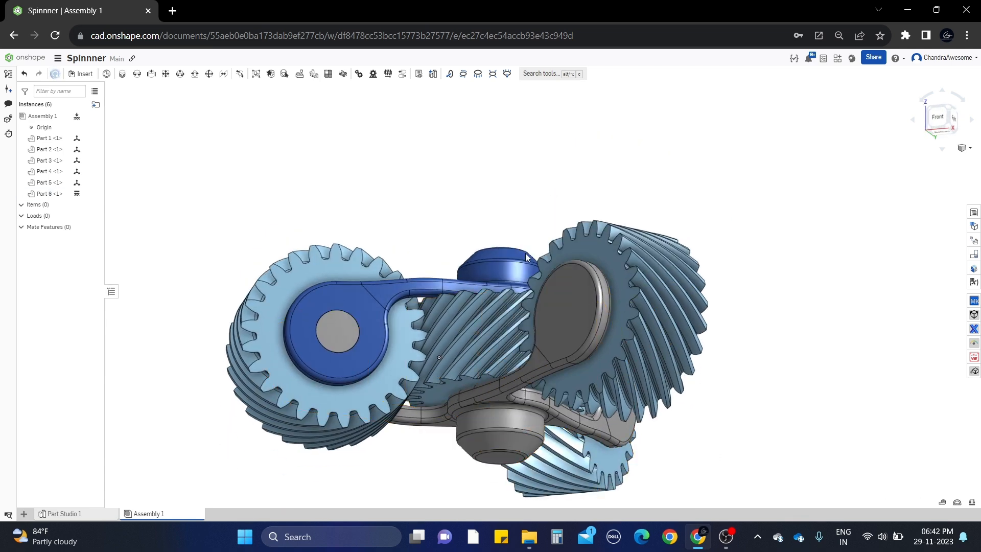
# Step: Pull the blue frame and the four helical gears away from the fixed grey frame to expose its shafts
pyautogui.moveTo(657, 201); pyautogui.dragTo(623, 225, button='right')
pyautogui.scroll(-3, 606, 229)
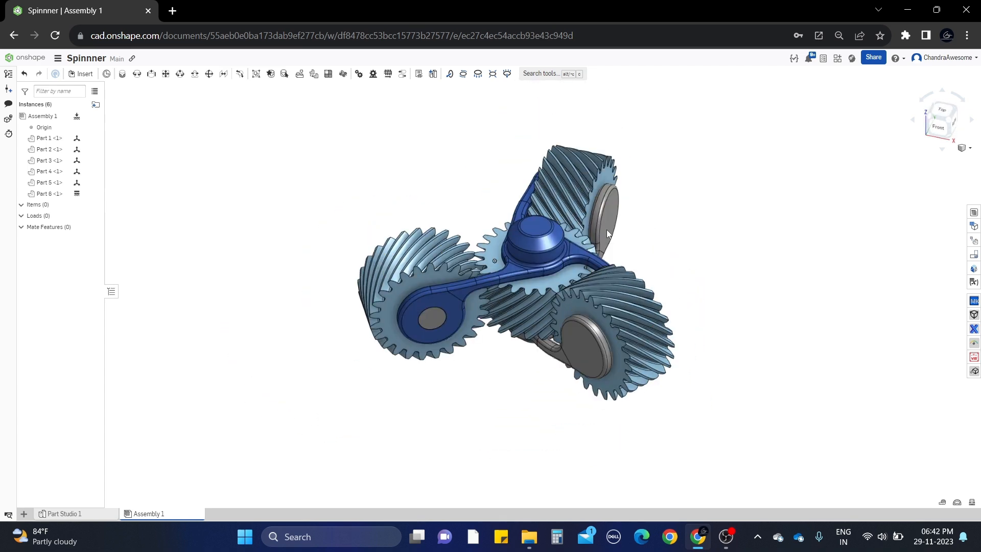
pyautogui.moveTo(543, 256); pyautogui.dragTo(797, 221)
pyautogui.moveTo(402, 335); pyautogui.dragTo(329, 385)
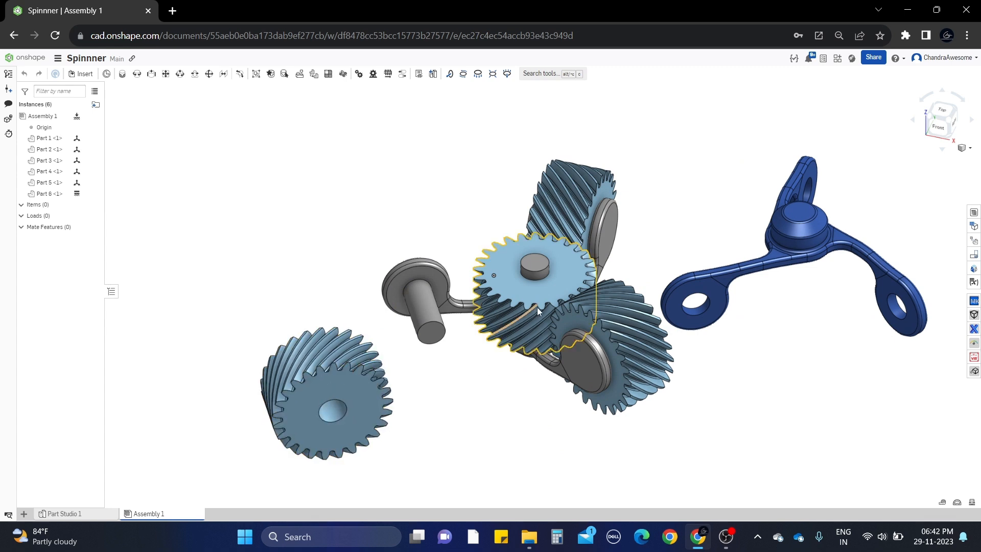
pyautogui.moveTo(537, 301); pyautogui.dragTo(440, 192)
pyautogui.moveTo(595, 181); pyautogui.dragTo(649, 142)
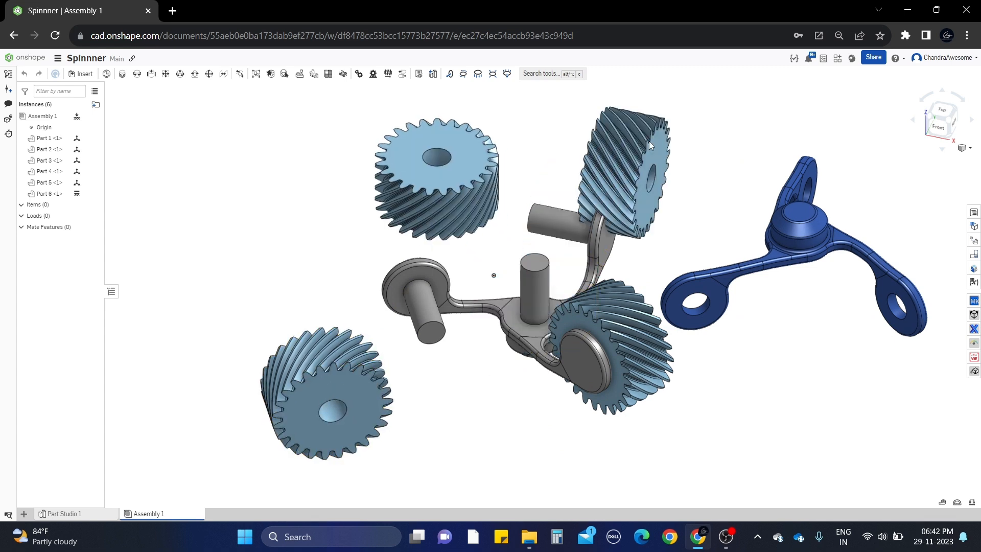
pyautogui.moveTo(611, 313); pyautogui.dragTo(664, 265)
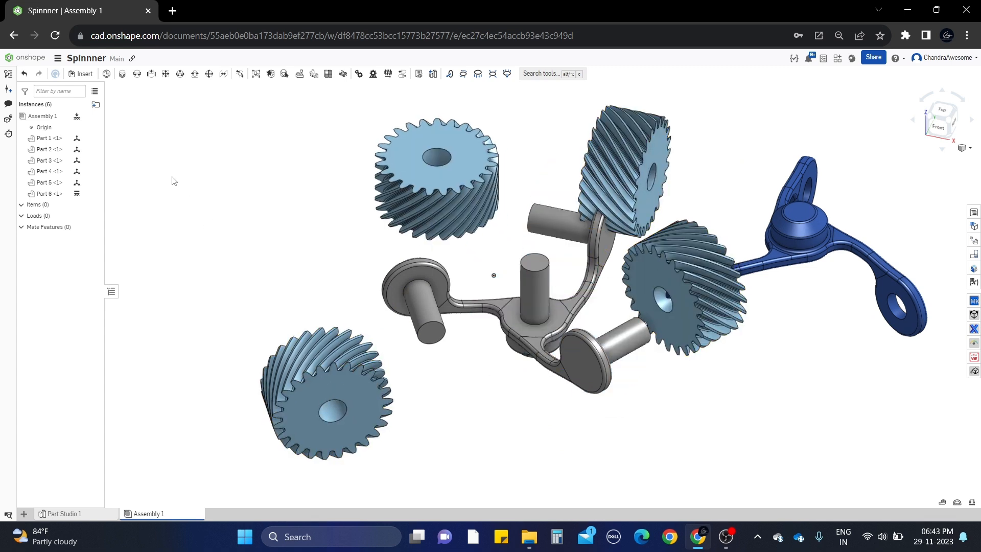
pyautogui.click(137, 74)
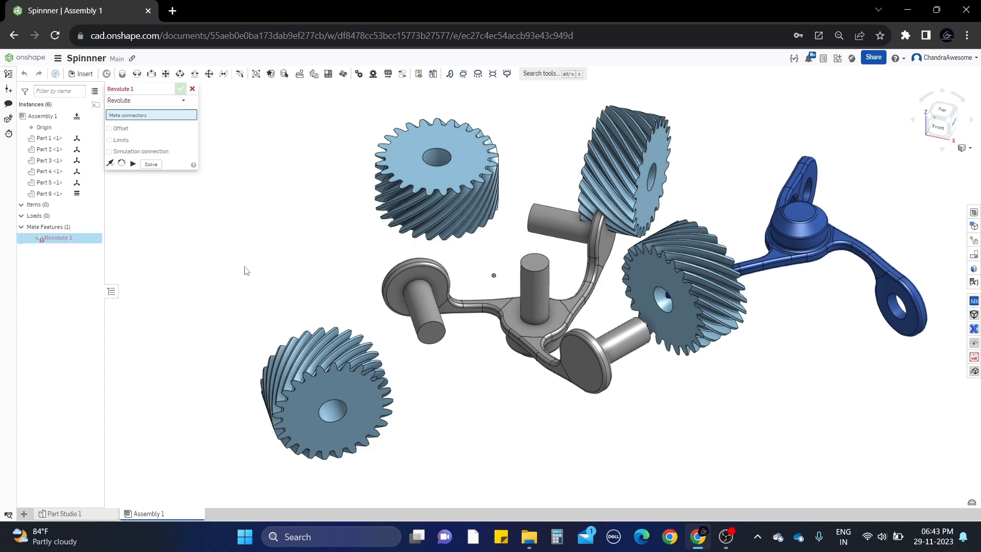
pyautogui.scroll(3, 266, 281)
pyautogui.moveTo(295, 297); pyautogui.dragTo(278, 189, button='right')
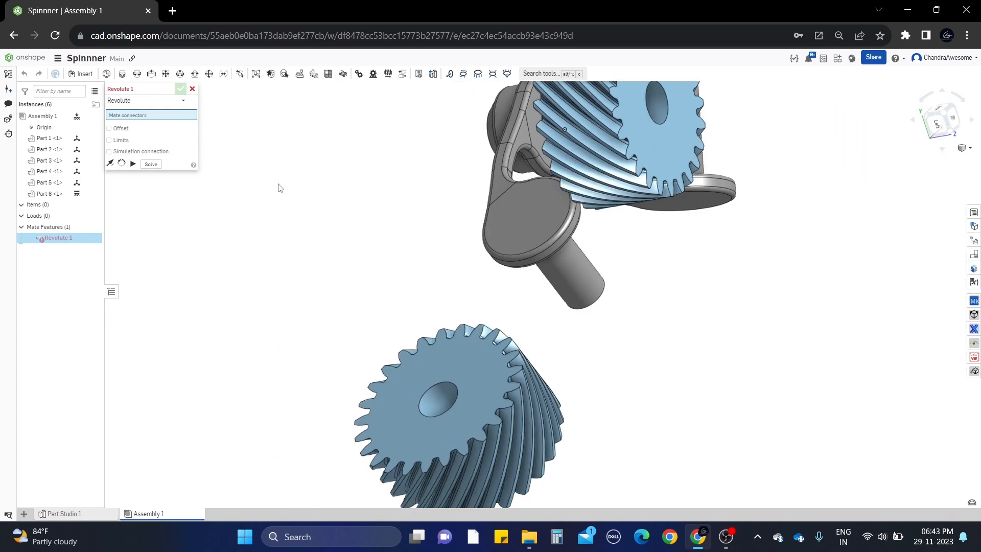
pyautogui.click(439, 384)
pyautogui.moveTo(437, 382); pyautogui.dragTo(534, 268, button='right')
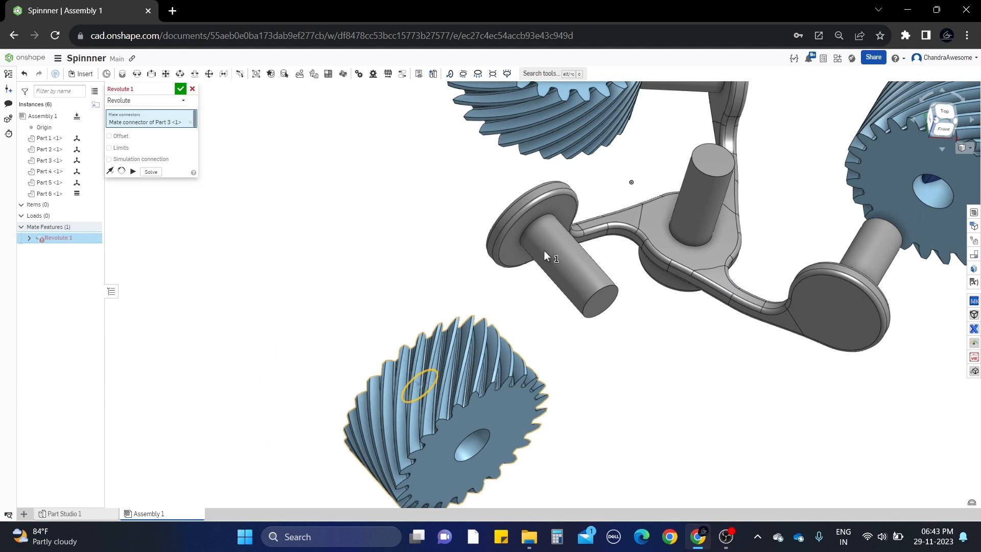
pyautogui.click(544, 220)
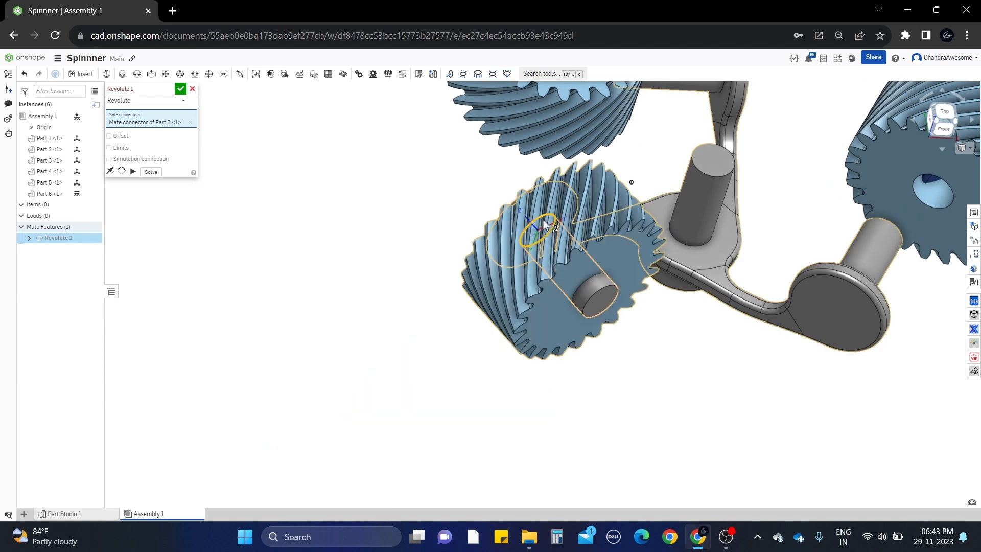
pyautogui.click(193, 89)
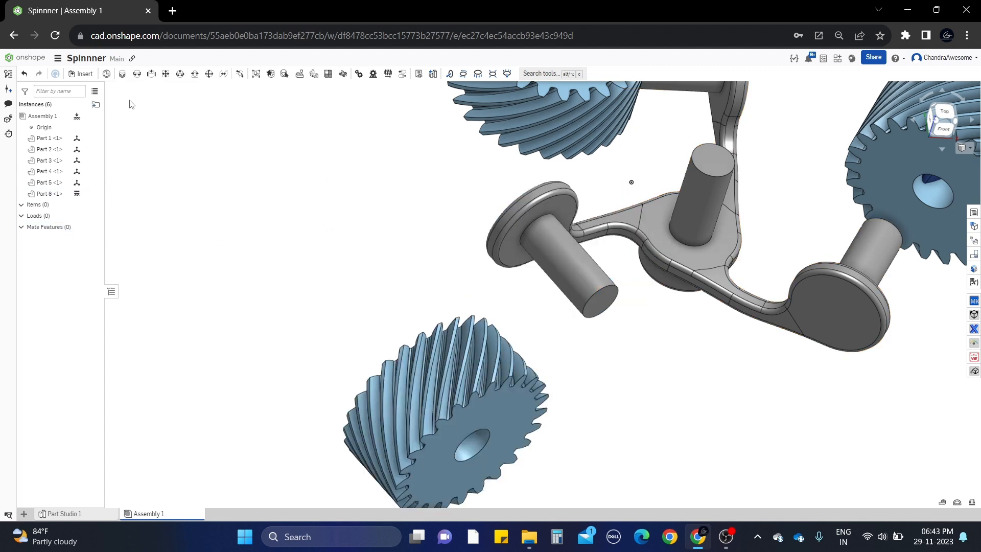
# Step: Add a revolute mate between the bore of the Part 3 gear and its matching shaft on the grey frame
pyautogui.click(137, 74)
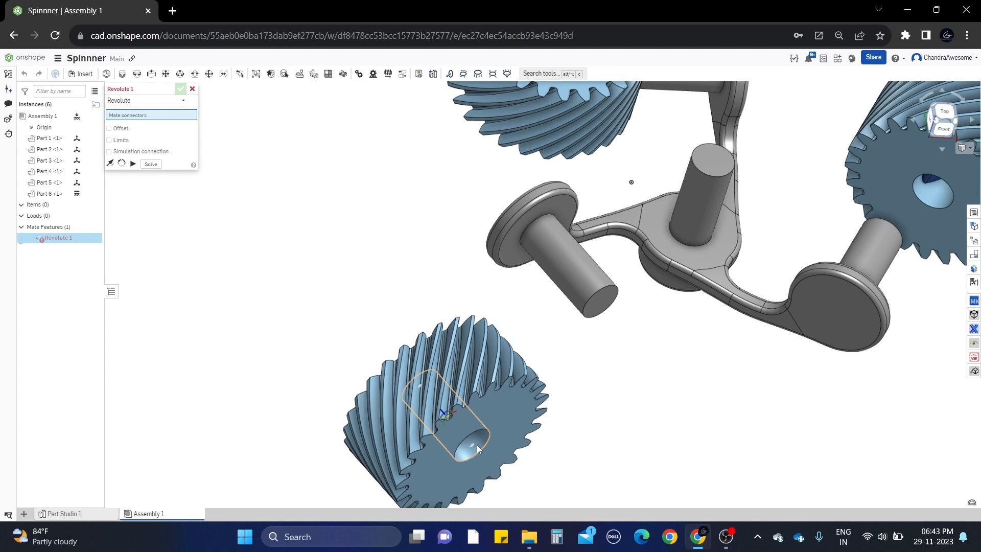
pyautogui.scroll(3, 477, 445)
pyautogui.click(477, 445)
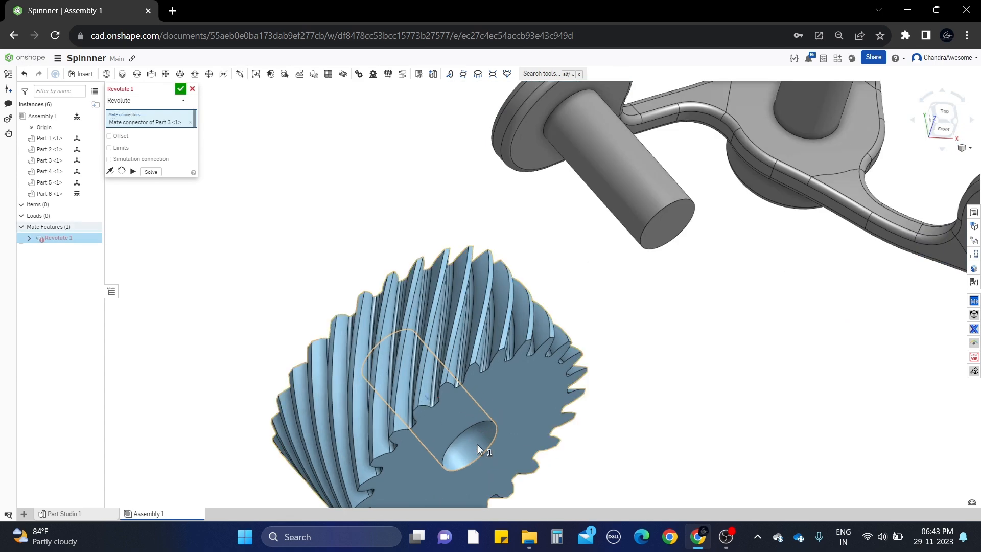
pyautogui.click(606, 183)
pyautogui.click(179, 89)
# Step: Add a revolute mate between the bore of the Part 1 gear and the grey frame's central shaft
pyautogui.scroll(-5, 408, 322)
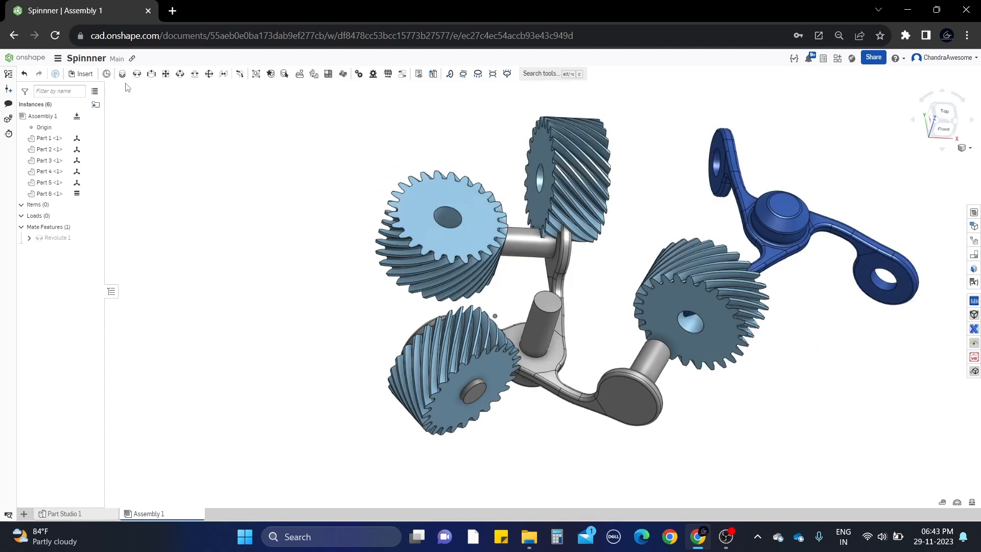
pyautogui.click(137, 74)
pyautogui.scroll(10, 464, 242)
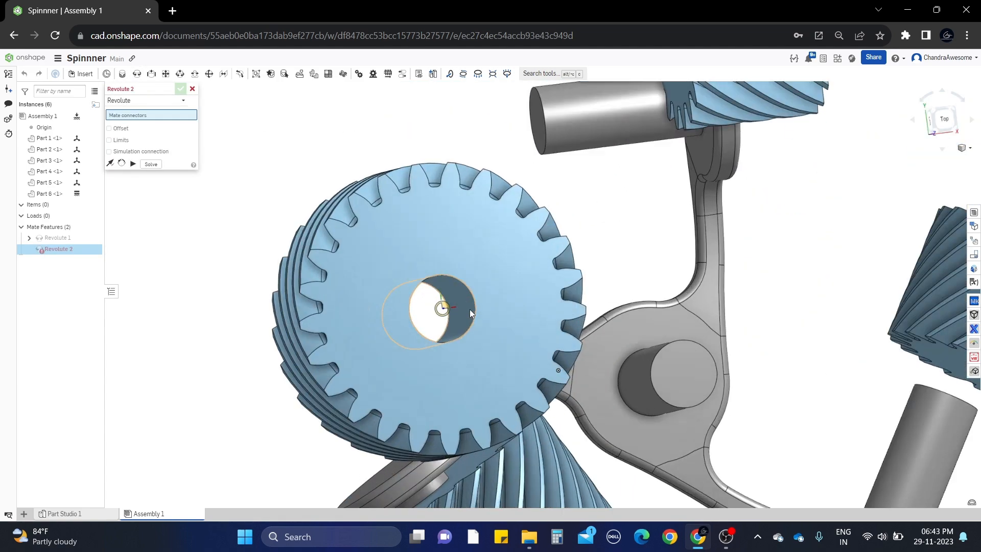
pyautogui.moveTo(470, 309); pyautogui.dragTo(486, 327, button='right')
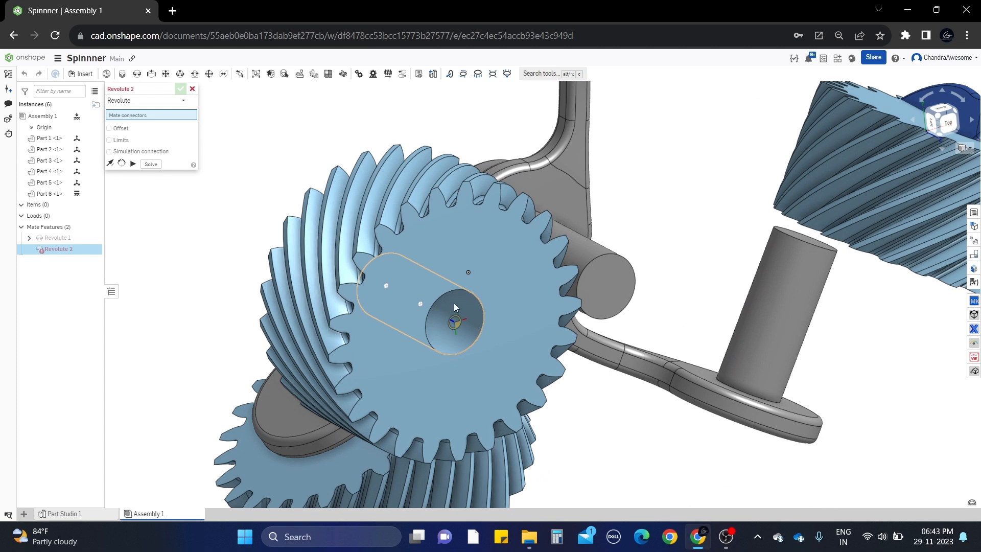
pyautogui.scroll(3, 454, 302)
pyautogui.click(437, 308)
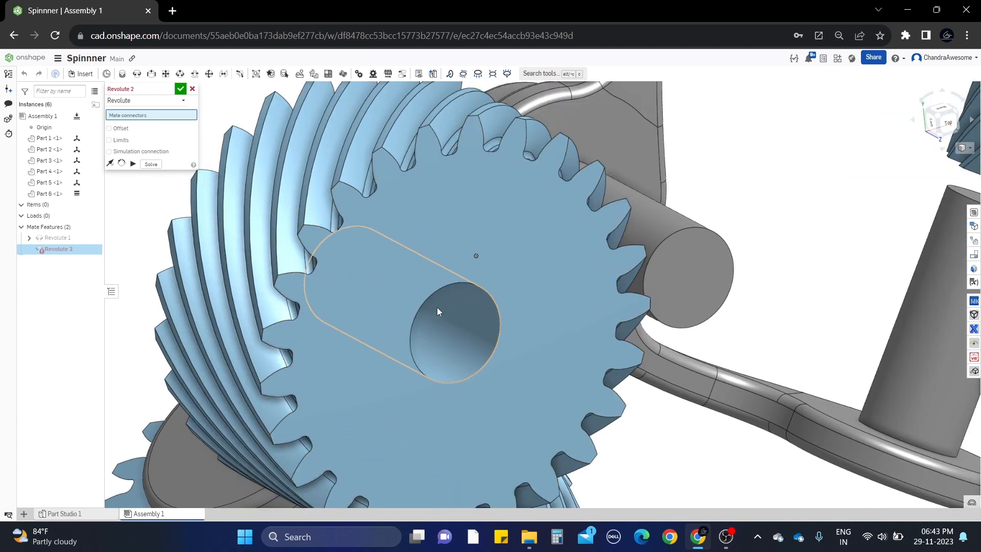
pyautogui.scroll(-10, 438, 307)
pyautogui.moveTo(544, 268); pyautogui.dragTo(475, 273, button='right')
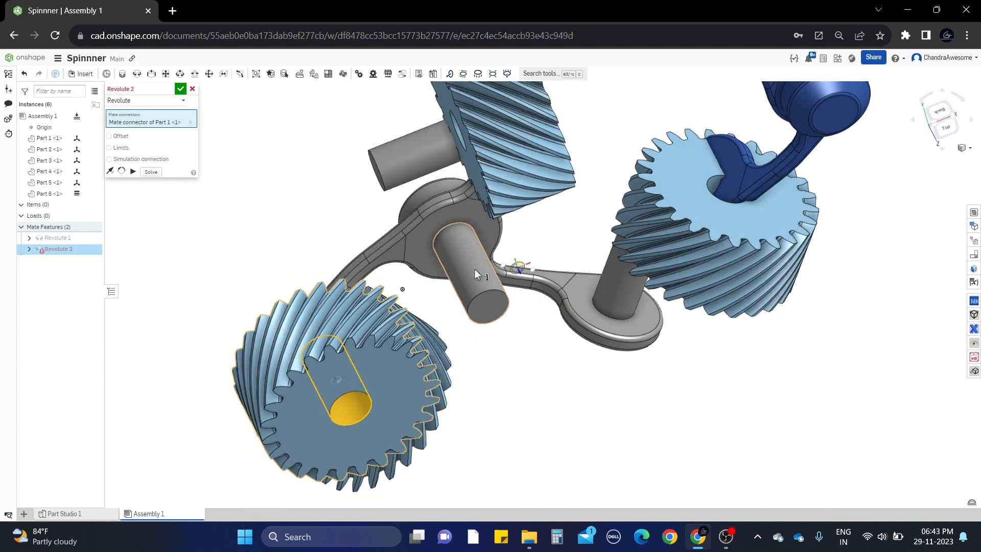
pyautogui.click(475, 272)
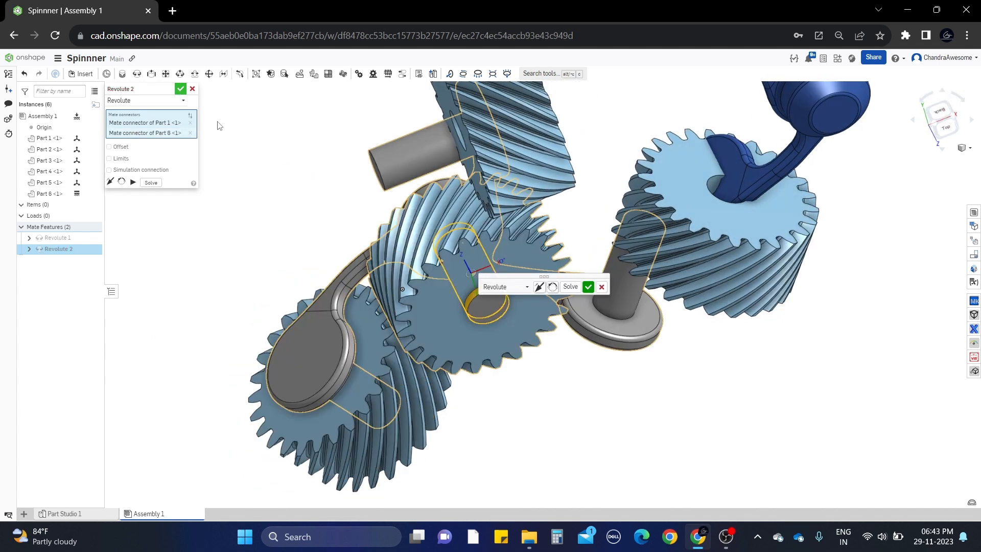
pyautogui.press('Return')
# Step: Add a revolute mate between the bore of the Part 2 gear and the free shaft beside it on the grey frame
pyautogui.scroll(3, 286, 232)
pyautogui.moveTo(286, 233); pyautogui.dragTo(181, 97, button='right')
pyautogui.press('r')
pyautogui.scroll(5, 562, 253)
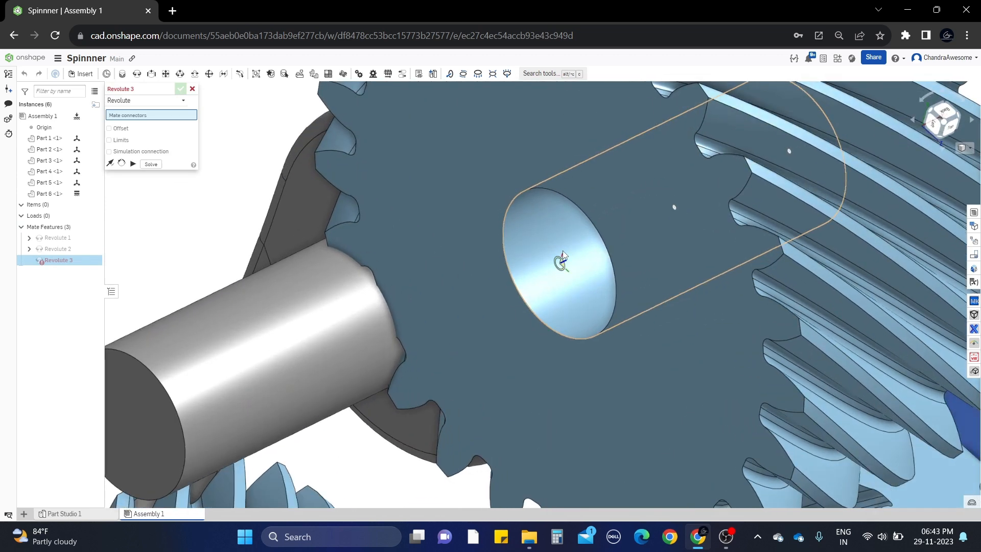
pyautogui.click(572, 228)
pyautogui.click(323, 324)
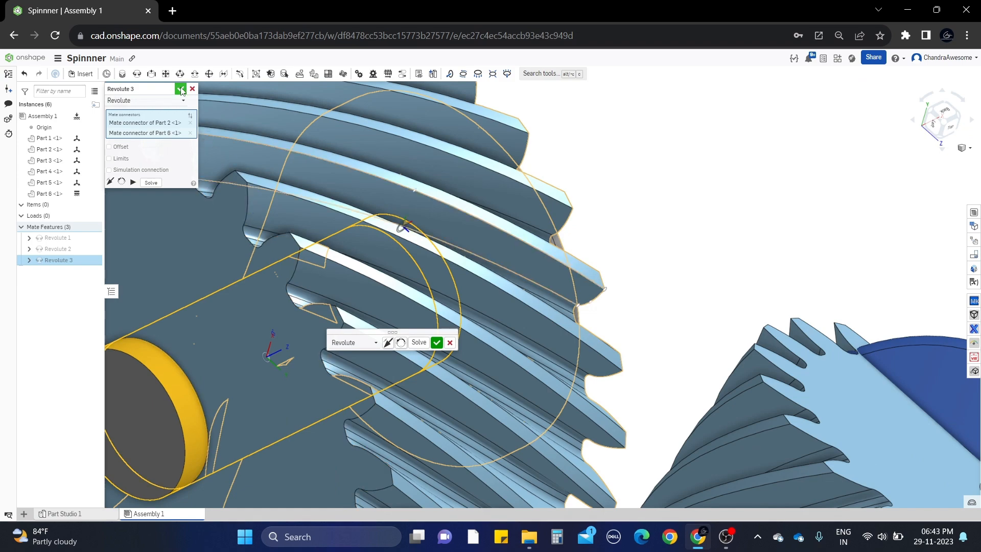
pyautogui.click(180, 90)
# Step: Add a revolute mate between the bore of the Part 4 gear and the grey frame's last free shaft
pyautogui.scroll(-8, 473, 243)
pyautogui.scroll(2, 557, 194)
pyautogui.moveTo(549, 189); pyautogui.dragTo(525, 156, button='right')
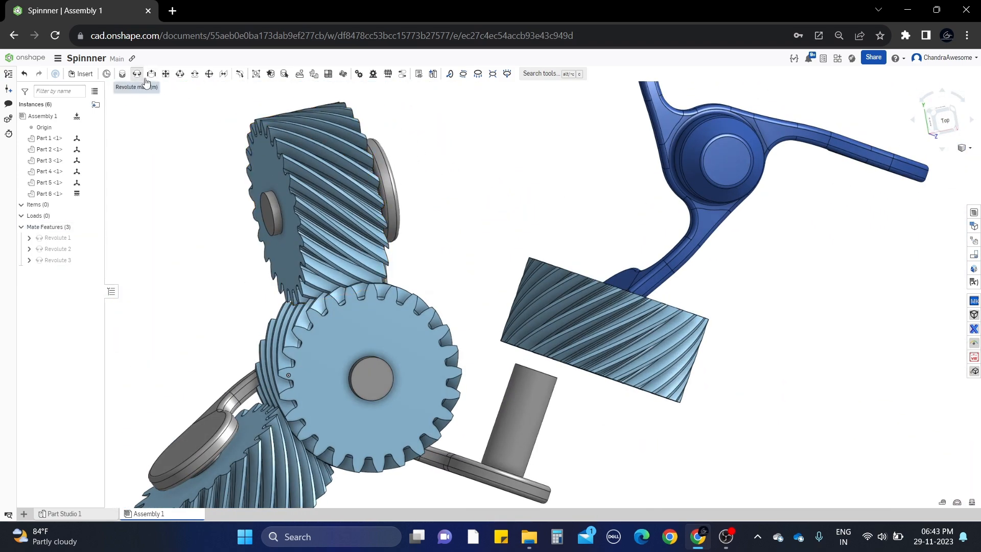
pyautogui.scroll(3, 554, 192)
pyautogui.press('m')
pyautogui.moveTo(554, 192); pyautogui.dragTo(613, 243, button='right')
pyautogui.scroll(2, 682, 241)
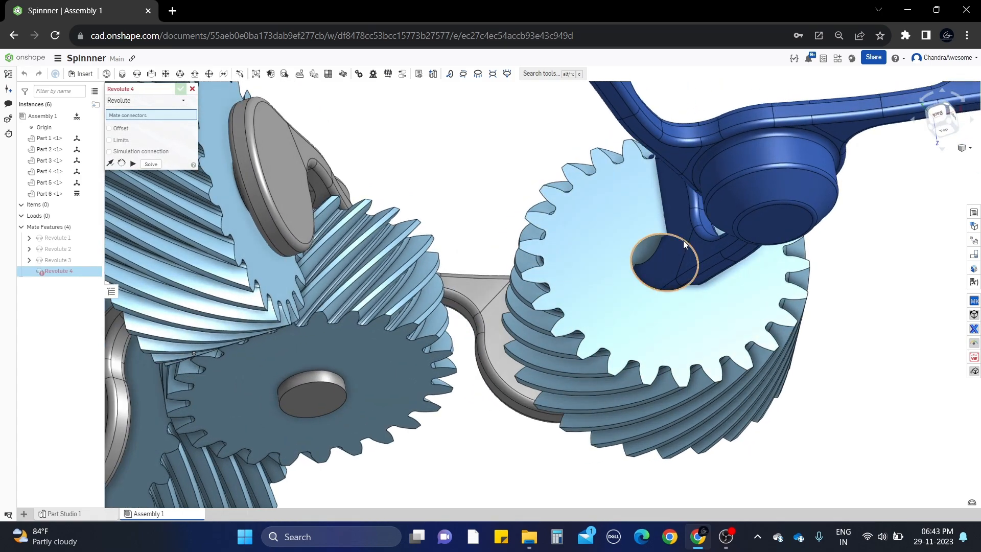
pyautogui.scroll(3, 608, 253)
pyautogui.click(608, 253)
pyautogui.scroll(-3, 608, 253)
pyautogui.moveTo(609, 253); pyautogui.dragTo(456, 342, button='right')
pyautogui.scroll(3, 541, 381)
pyautogui.moveTo(542, 381); pyautogui.dragTo(636, 425, button='right')
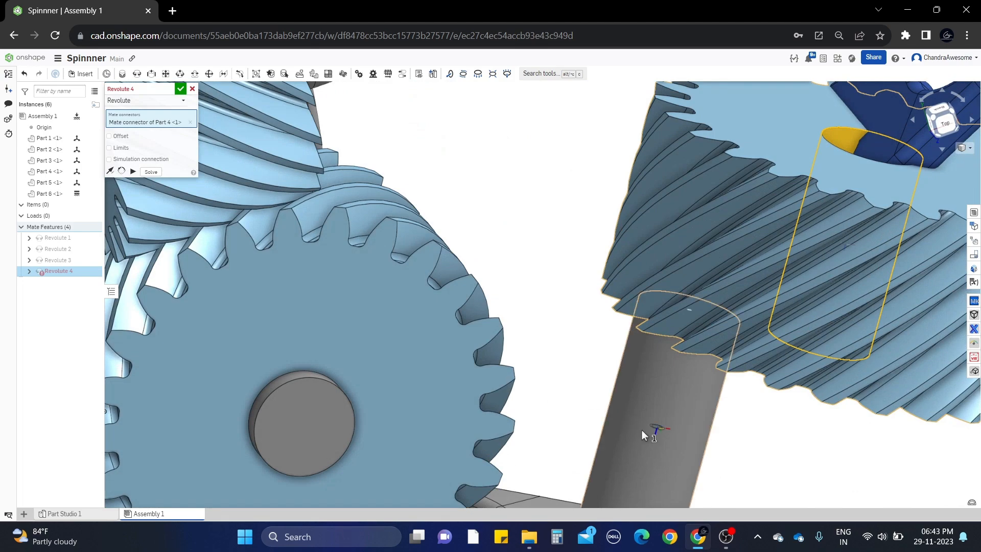
pyautogui.click(642, 430)
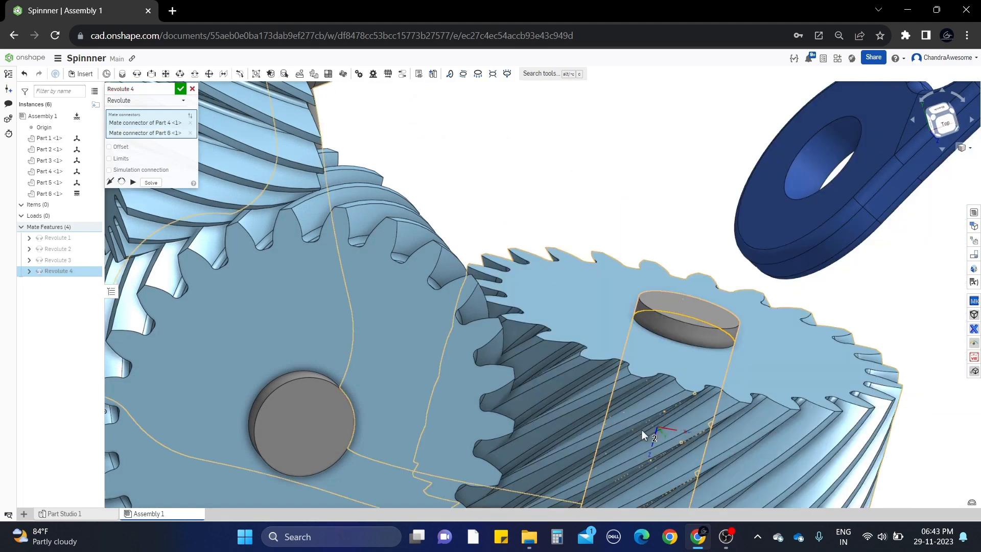
pyautogui.click(179, 90)
# Step: Add a gear relation between the Revolute 2 and Revolute 1 mates with a relation ratio of 1
pyautogui.scroll(-6, 501, 184)
pyautogui.moveTo(508, 191); pyautogui.dragTo(371, 331, button='right')
pyautogui.scroll(3, 480, 314)
pyautogui.moveTo(480, 313); pyautogui.dragTo(452, 273, button='right')
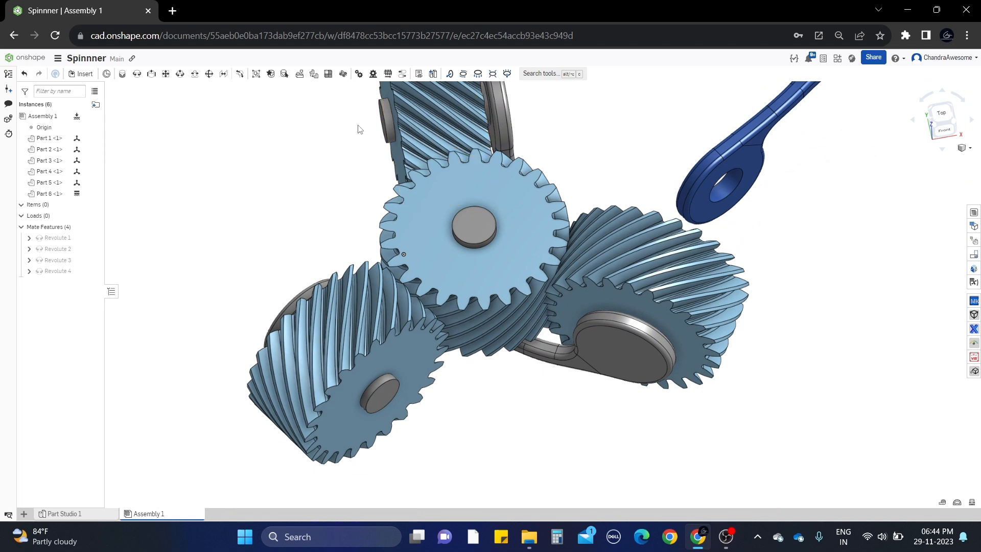
pyautogui.moveTo(370, 189)
pyautogui.mouseDown(button='right')
pyautogui.moveTo(379, 204)
pyautogui.moveTo(376, 190)
pyautogui.mouseUp(button='right')
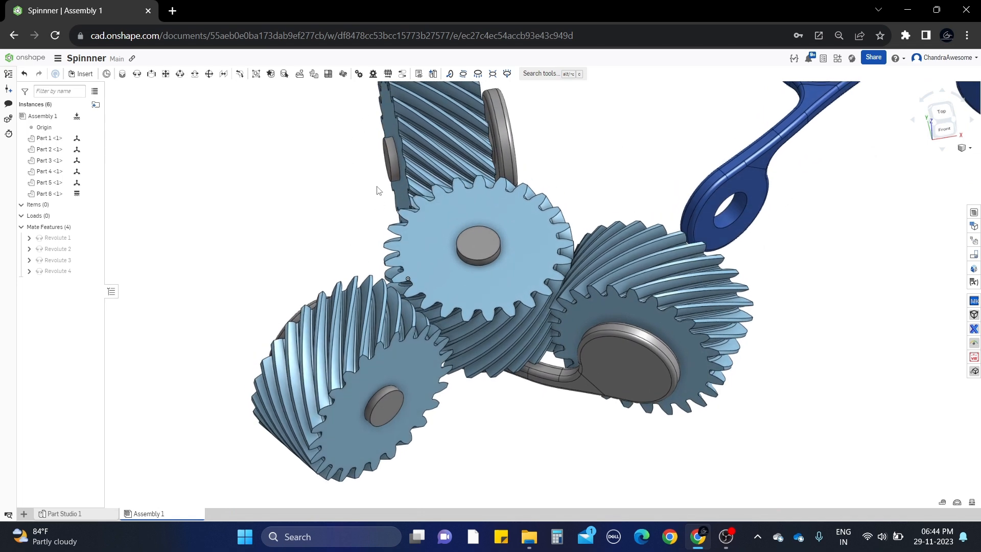
pyautogui.click(359, 74)
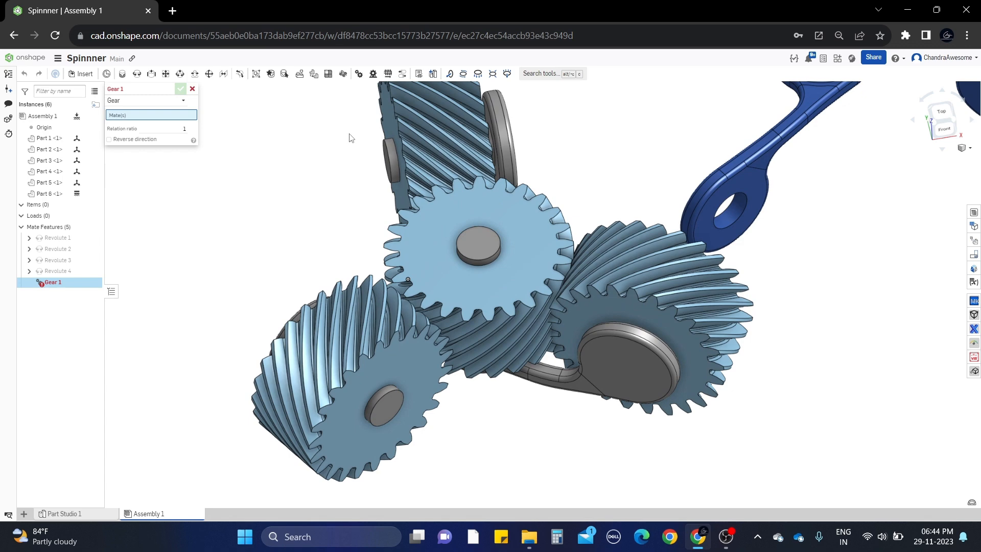
pyautogui.click(58, 254)
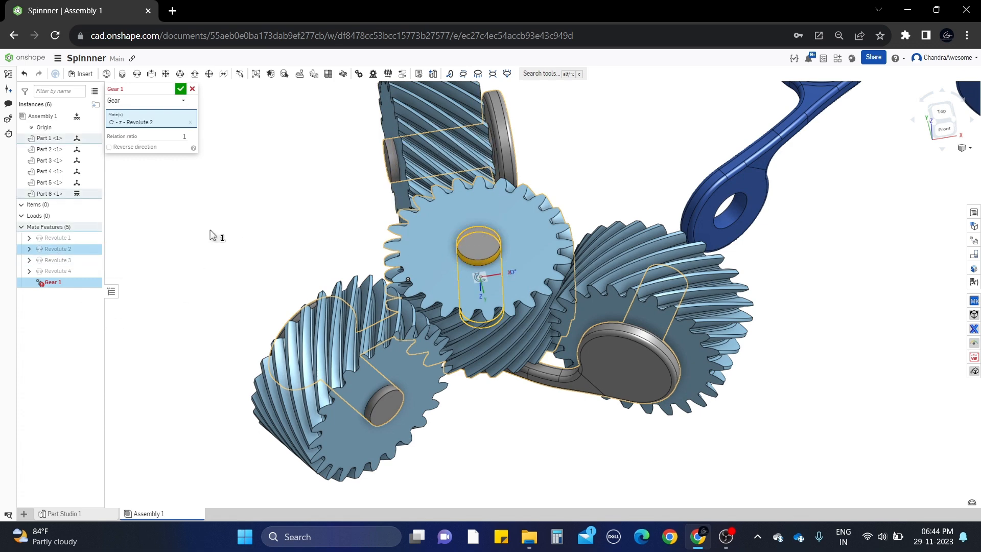
pyautogui.click(56, 238)
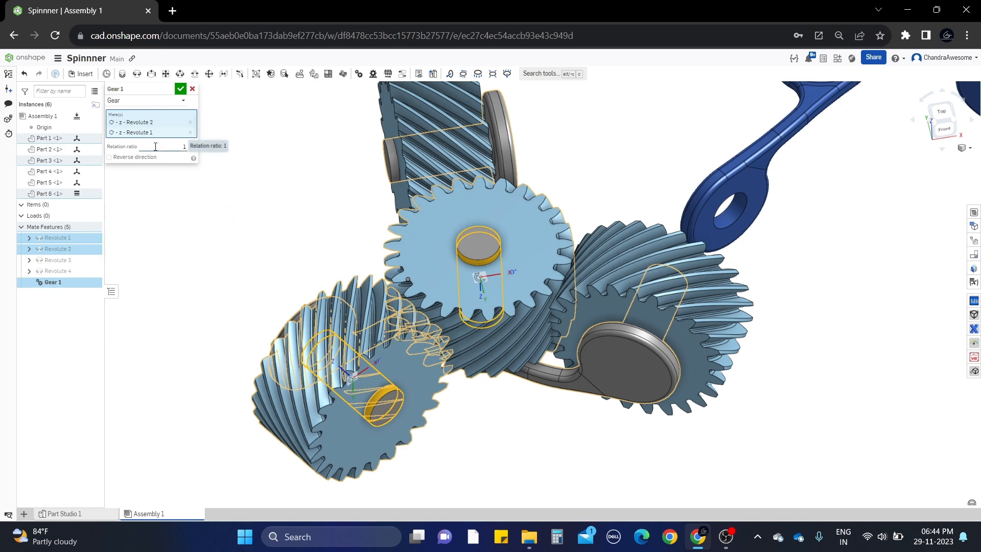
pyautogui.scroll(2, 278, 229)
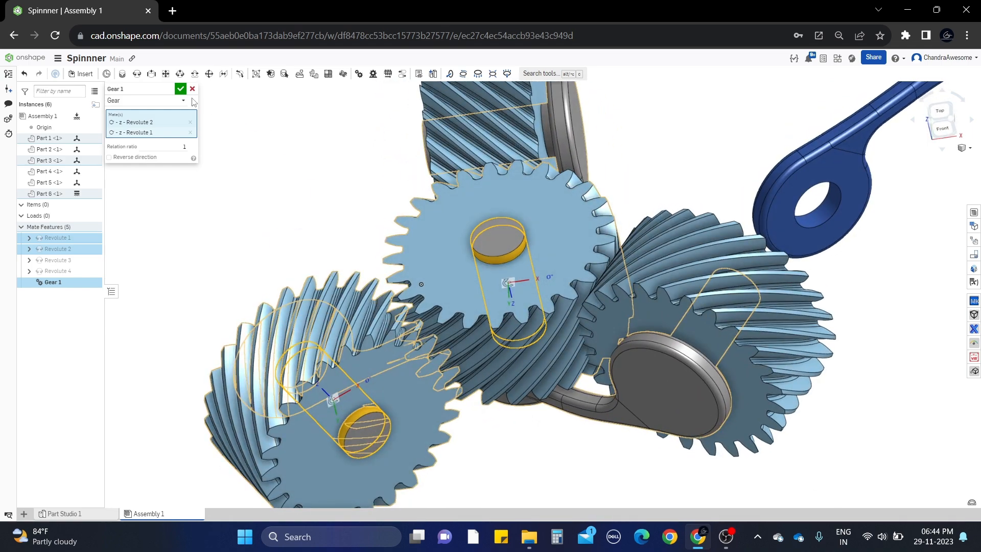
pyautogui.click(180, 90)
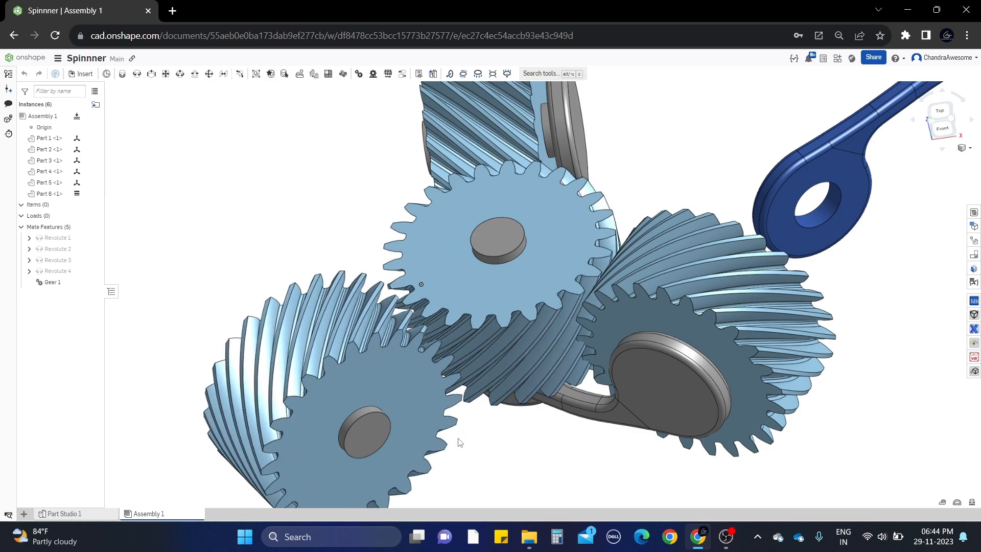
# Step: Turn the Part 3 gear by hand and inspect how its teeth mesh with the central gear
pyautogui.moveTo(412, 415); pyautogui.dragTo(431, 326)
pyautogui.scroll(4, 431, 320)
pyautogui.moveTo(443, 334); pyautogui.dragTo(420, 338, button='right')
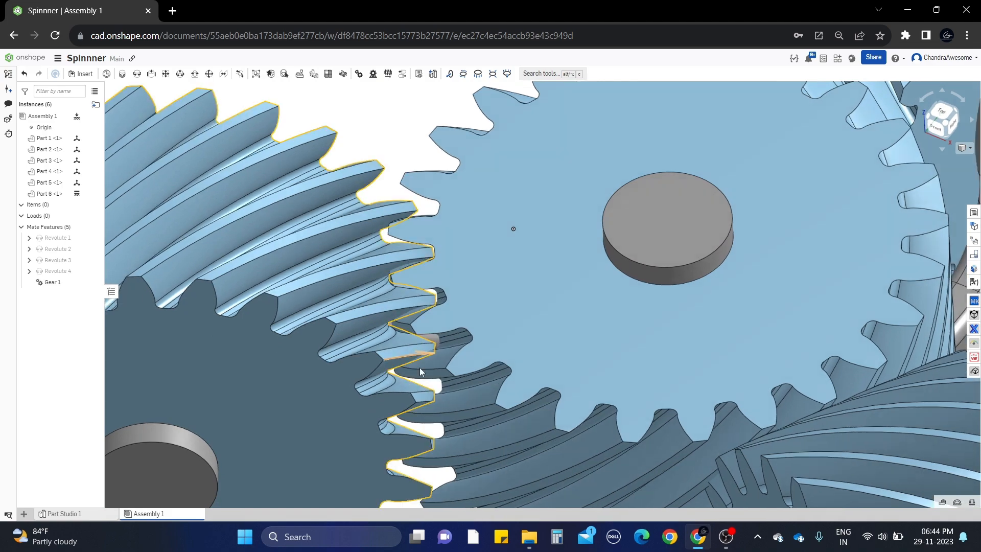
pyautogui.scroll(3, 419, 367)
pyautogui.scroll(5, 442, 330)
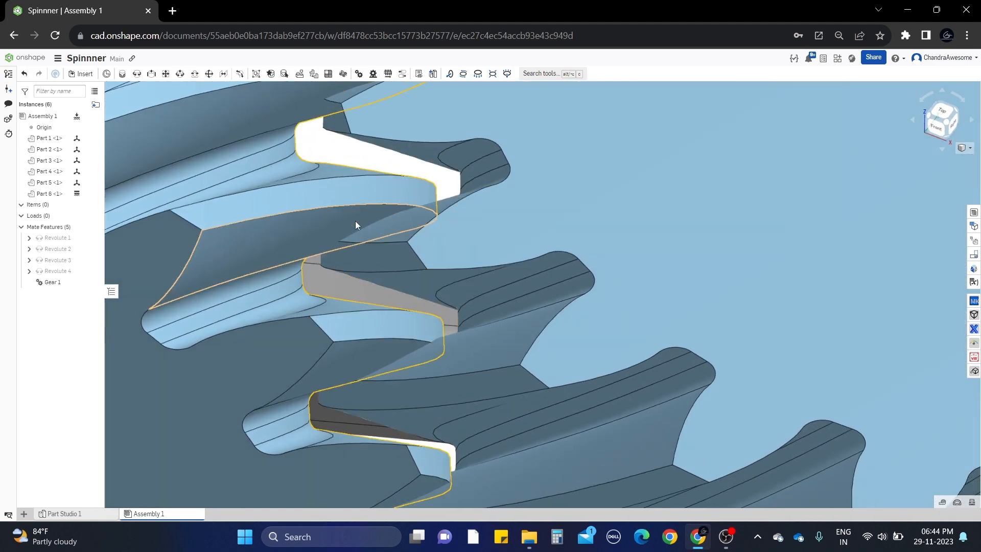
pyautogui.scroll(-10, 354, 228)
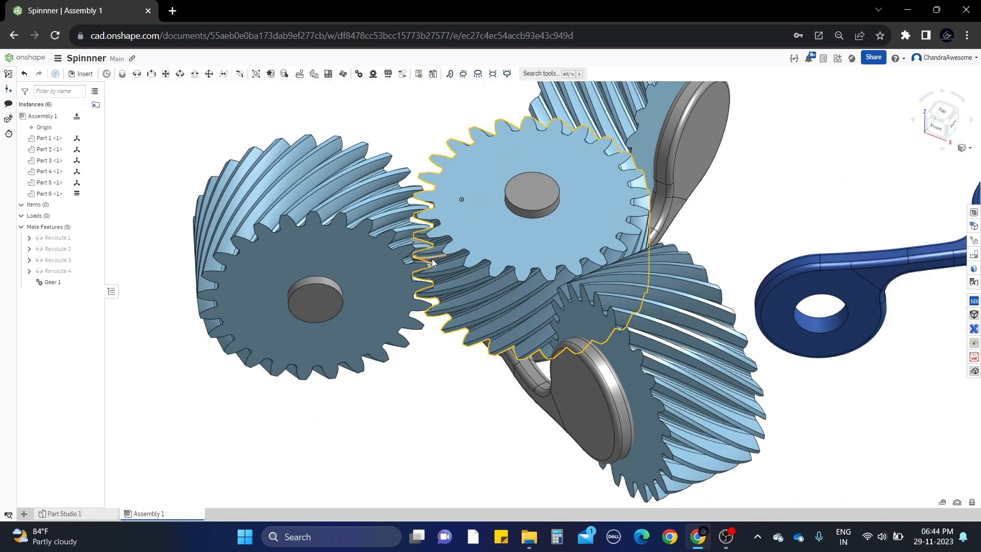
pyautogui.moveTo(432, 264); pyautogui.dragTo(376, 269, button='right')
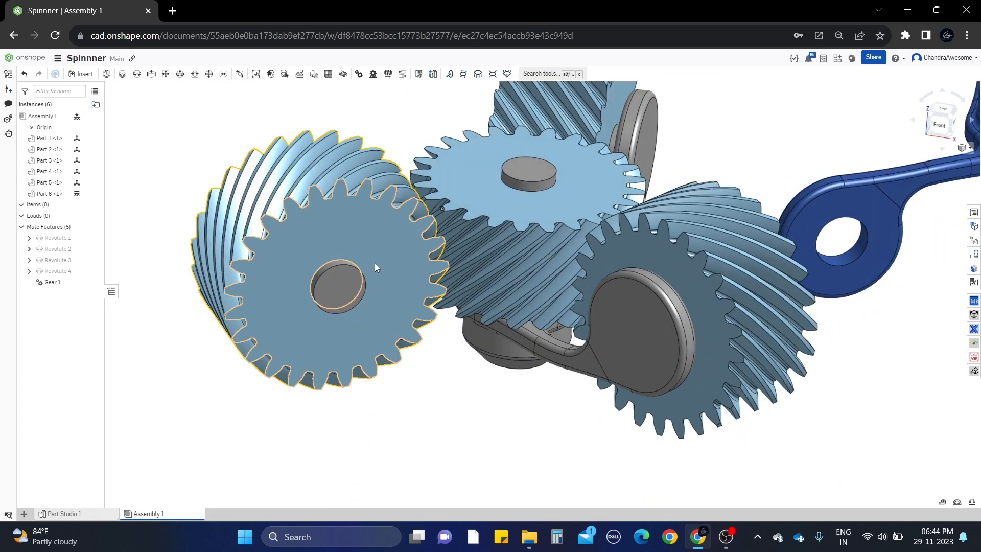
# Step: Check the interference between the Part 3 gear and the central Part 1 gear, examining where their teeth meet
pyautogui.click(378, 236)
pyautogui.click(479, 193)
pyautogui.rightClick(479, 193)
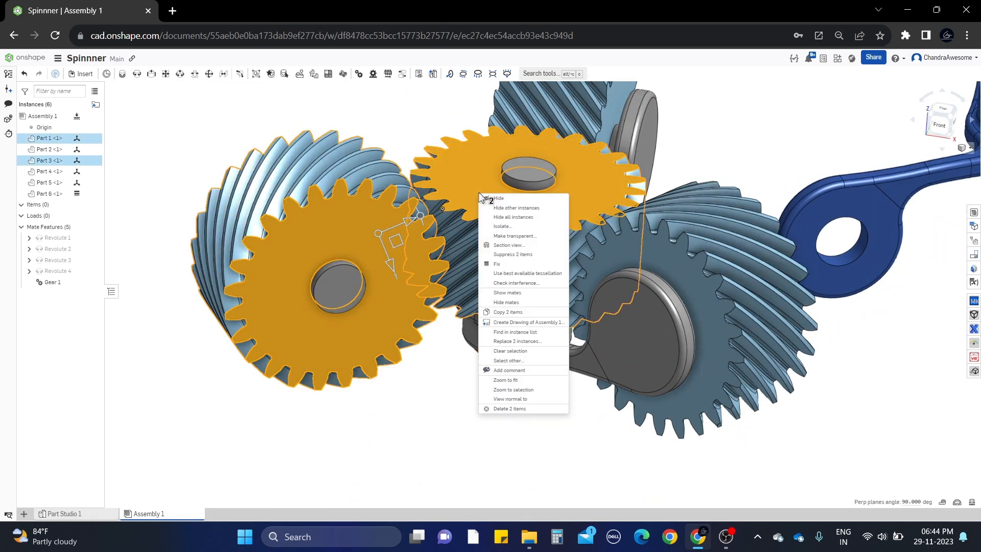
pyautogui.click(516, 284)
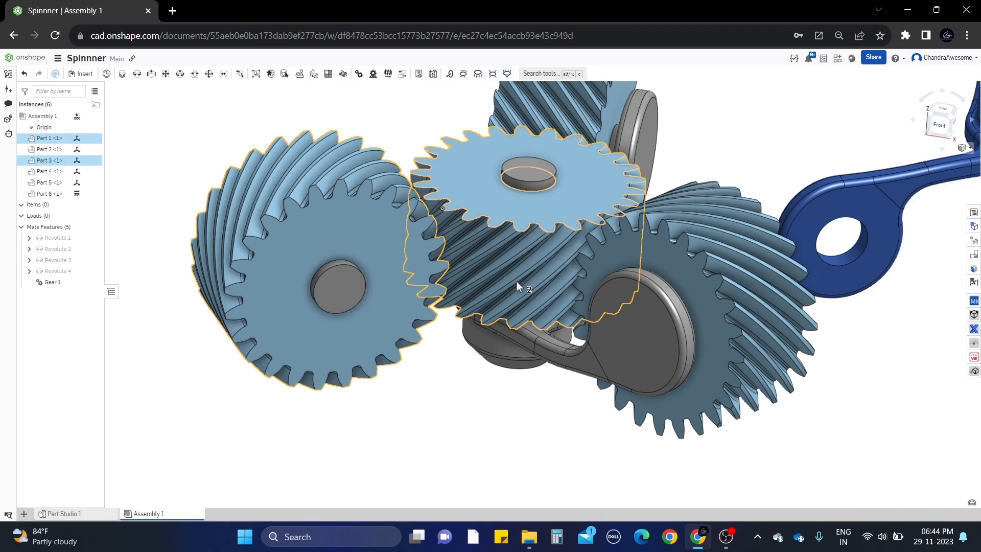
pyautogui.scroll(5, 460, 240)
pyautogui.moveTo(458, 244)
pyautogui.mouseDown(button='right')
pyautogui.moveTo(453, 263)
pyautogui.moveTo(434, 210)
pyautogui.moveTo(413, 210)
pyautogui.moveTo(478, 185)
pyautogui.moveTo(534, 192)
pyautogui.moveTo(486, 182)
pyautogui.moveTo(410, 189)
pyautogui.moveTo(434, 199)
pyautogui.moveTo(469, 255)
pyautogui.mouseUp(button='right')
pyautogui.scroll(5, 404, 236)
pyautogui.scroll(-4, 433, 226)
pyautogui.scroll(2, 441, 218)
pyautogui.scroll(-3, 430, 213)
pyautogui.click(814, 343)
# Step: Rotate the Part 3 mate connector of Revolute 1 by 2.5 degrees about Z to align its teeth with the central gear
pyautogui.scroll(-4, 476, 213)
pyautogui.scroll(4, 439, 174)
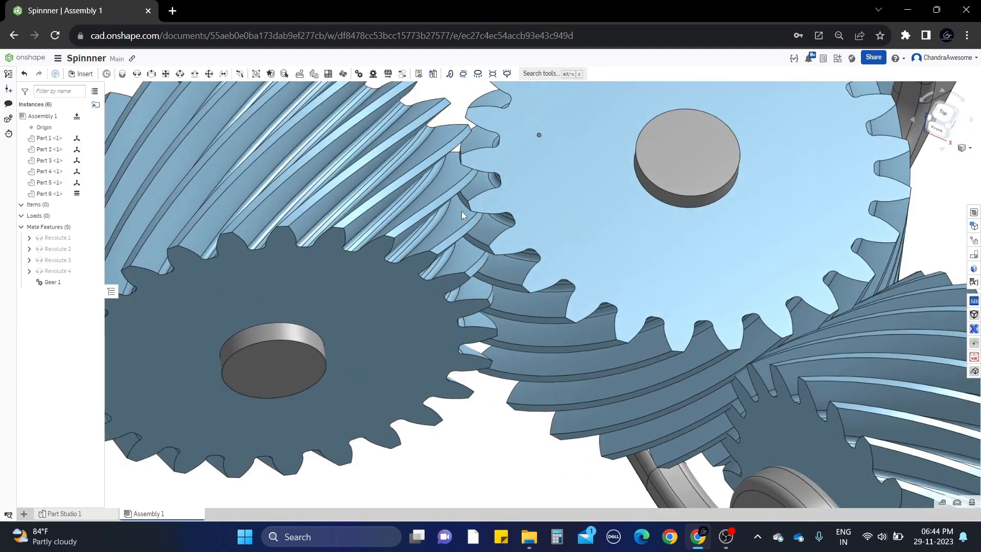
pyautogui.moveTo(462, 216); pyautogui.dragTo(465, 185, button='right')
pyautogui.moveTo(432, 218); pyautogui.dragTo(462, 224, button='middle')
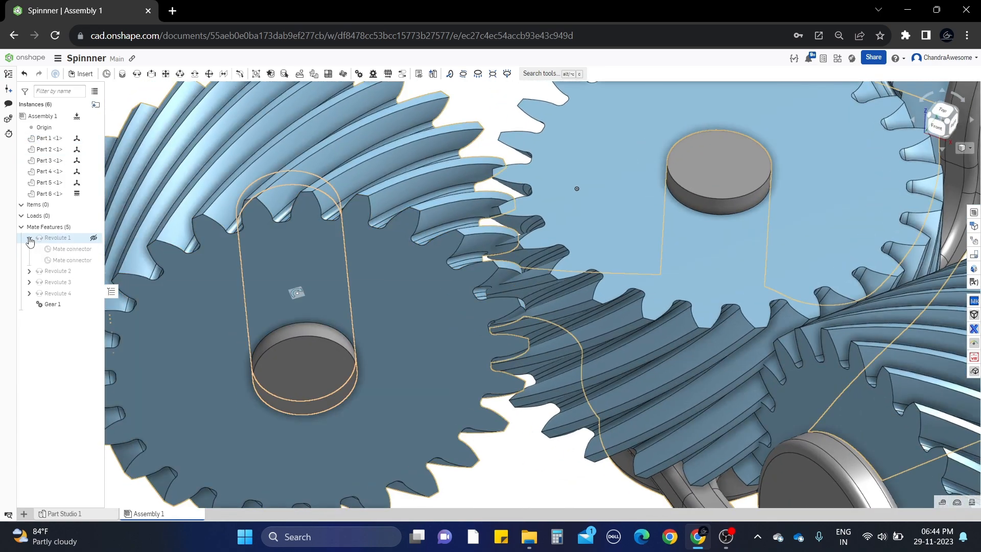
pyautogui.rightClick(74, 256)
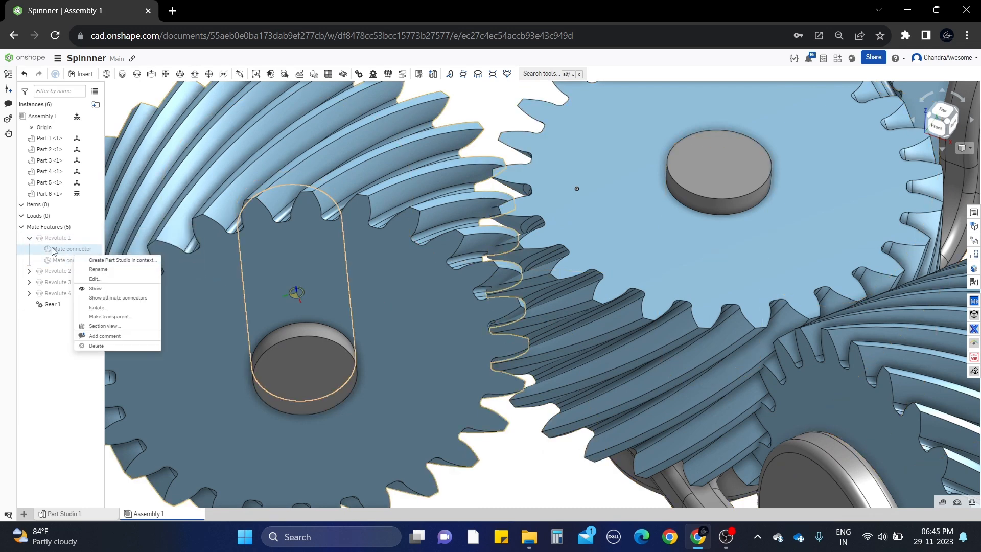
pyautogui.click(117, 280)
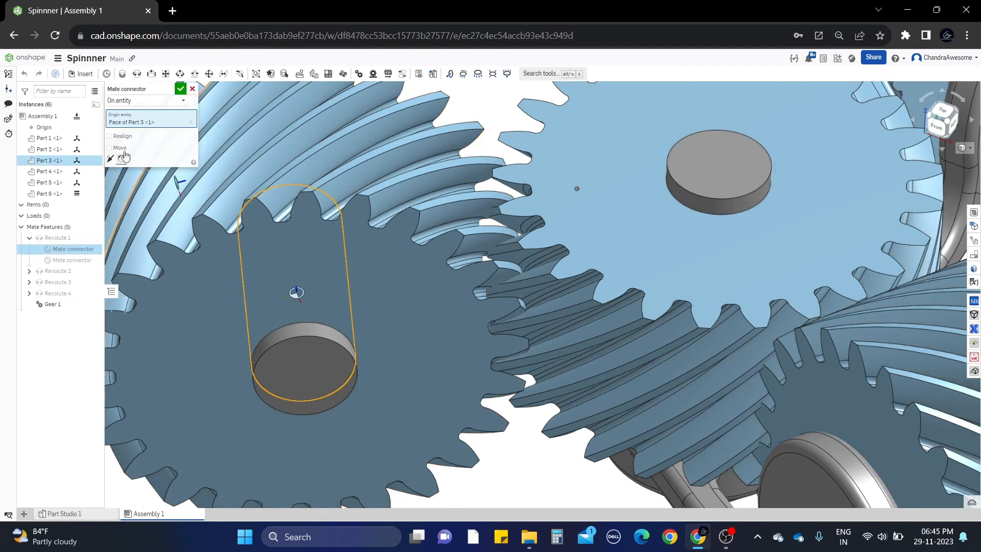
pyautogui.click(122, 150)
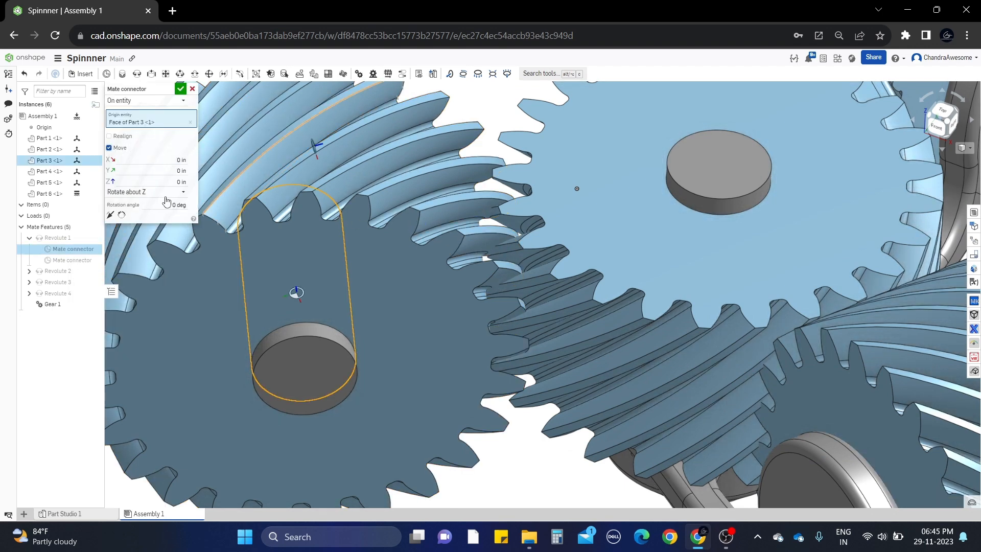
pyautogui.press('Down')
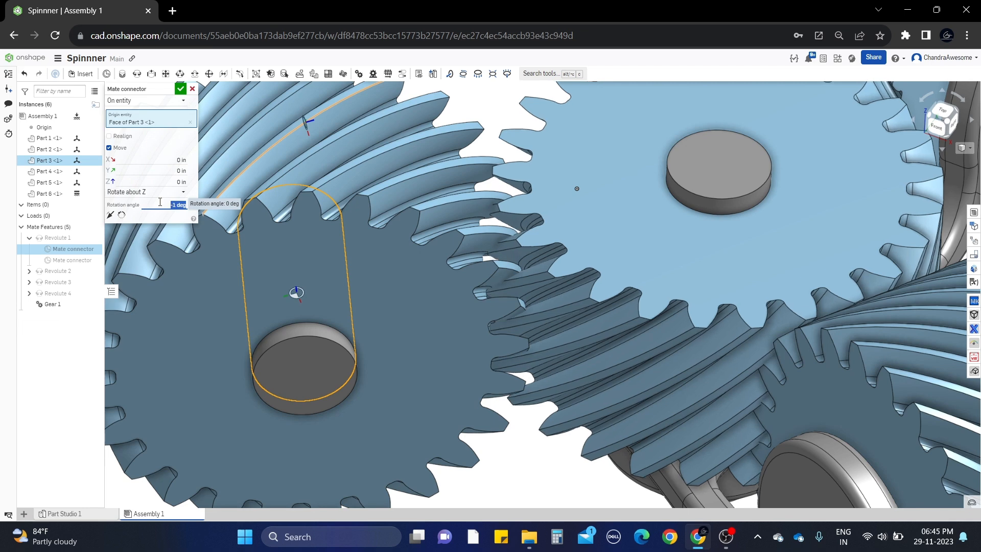
pyautogui.press('Up')
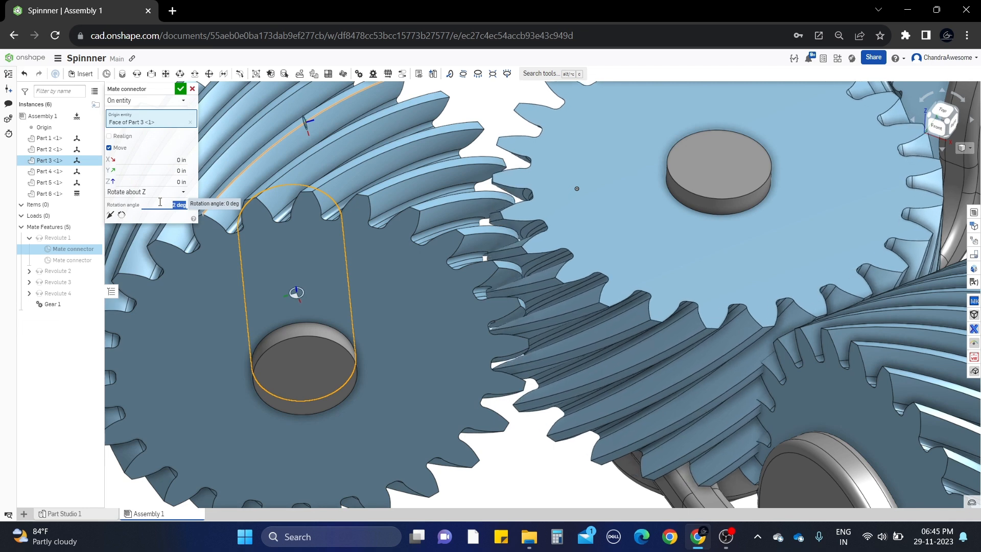
pyautogui.scroll(6, 540, 460)
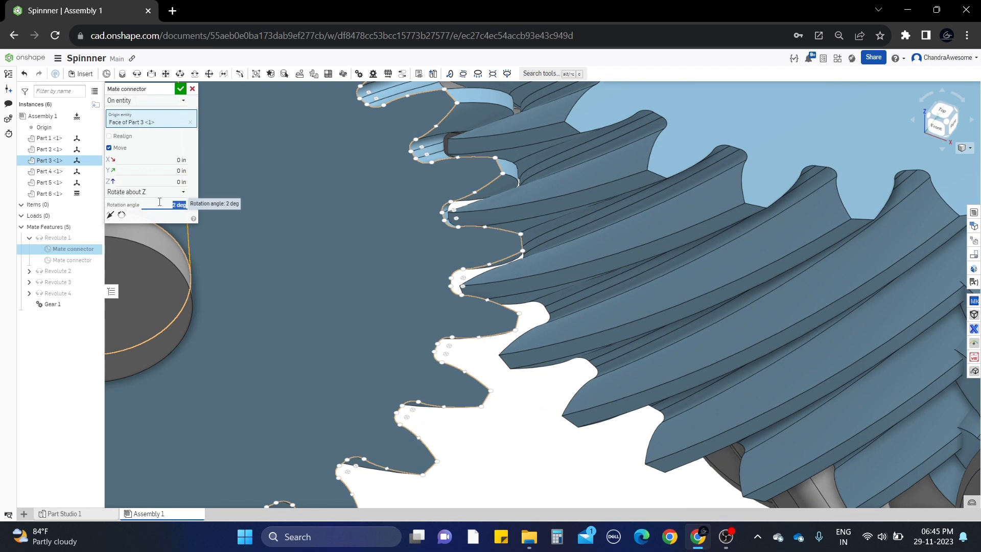
pyautogui.press('Up')
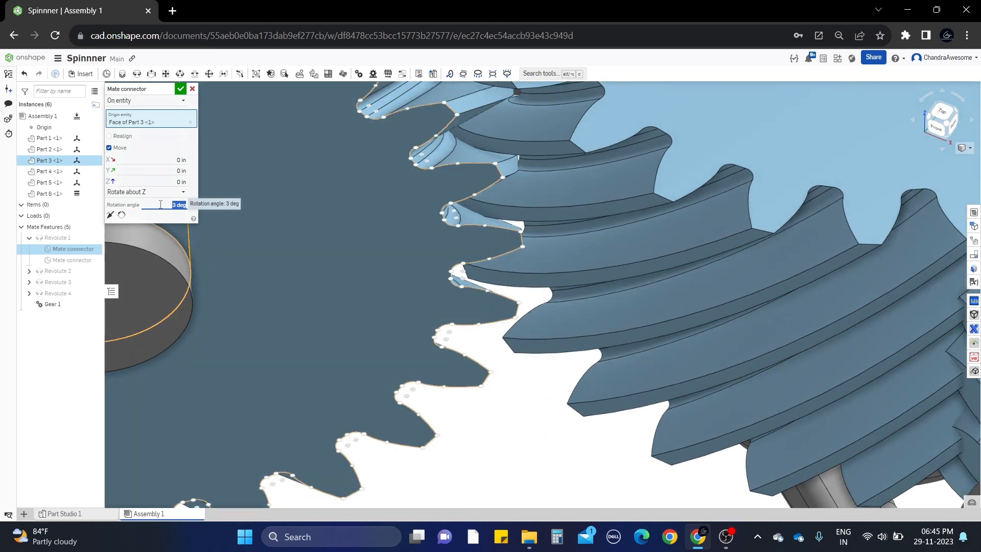
pyautogui.press('Return')
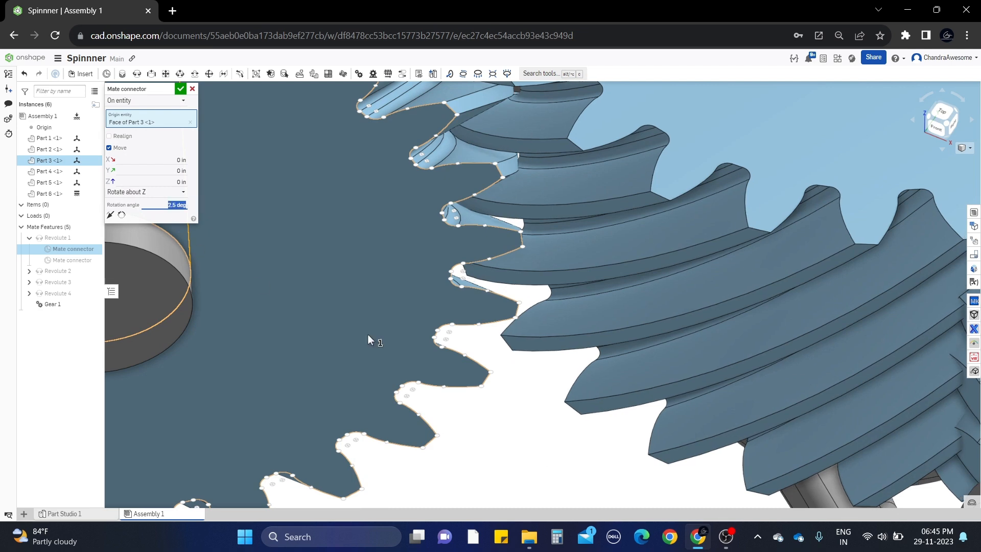
pyautogui.moveTo(533, 459); pyautogui.dragTo(536, 463, button='right')
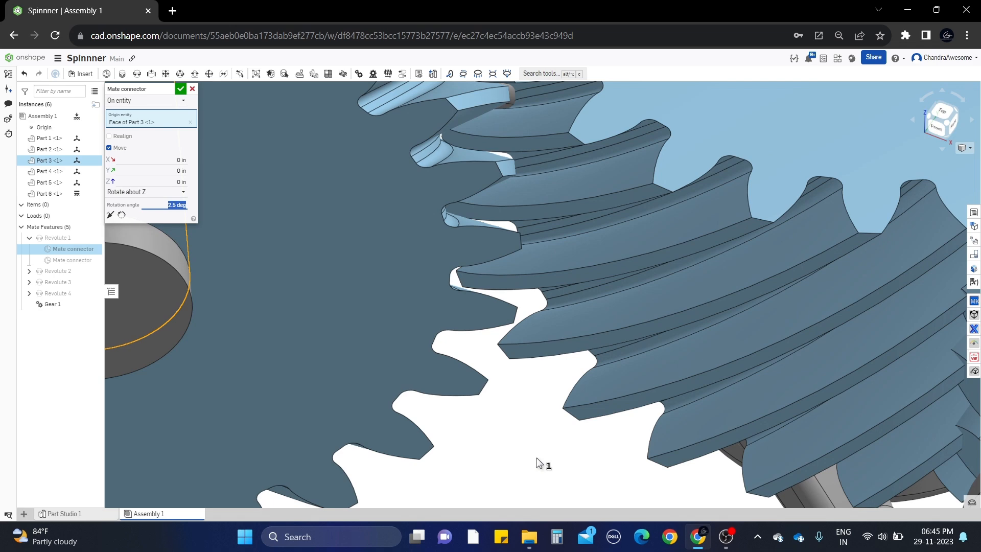
pyautogui.scroll(-6, 537, 458)
pyautogui.moveTo(512, 238); pyautogui.dragTo(428, 164, button='right')
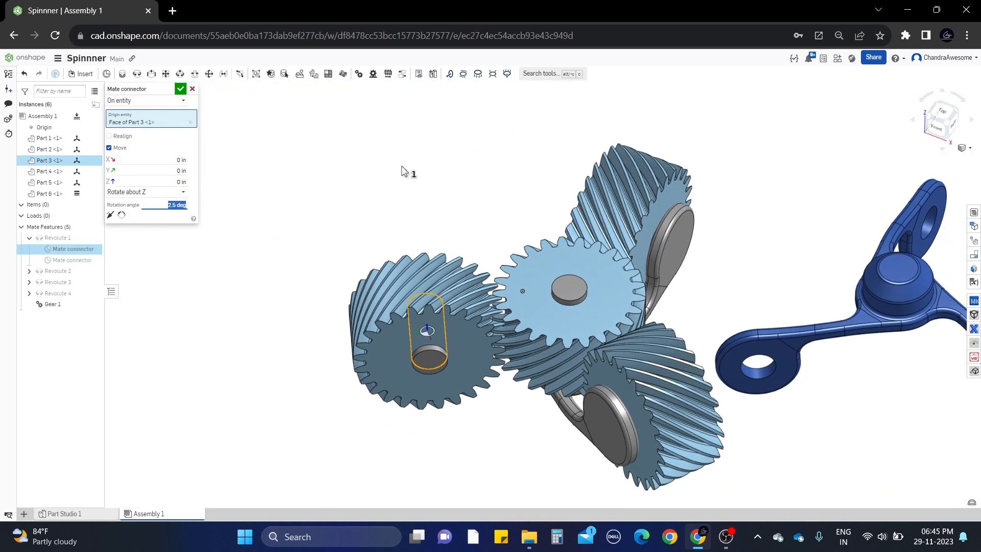
pyautogui.click(180, 89)
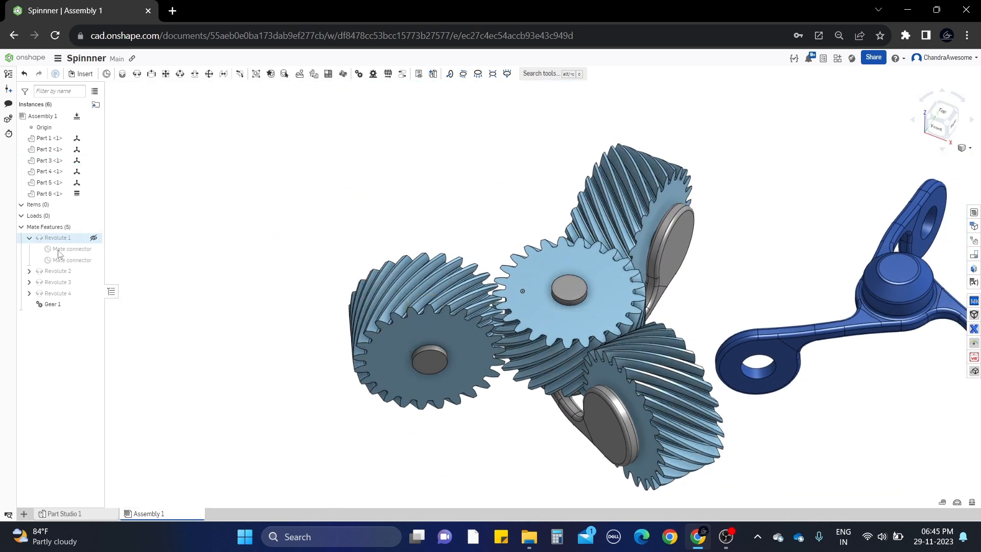
# Step: Add a gear relation between the Revolute 2 and Revolute 3 mates with a relation ratio of 1
pyautogui.moveTo(413, 211); pyautogui.dragTo(362, 159, button='middle')
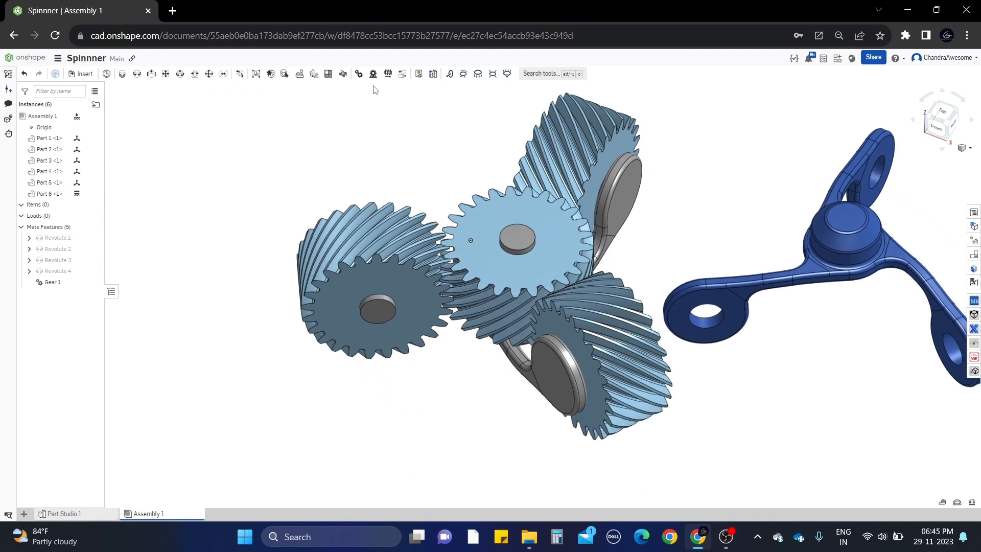
pyautogui.scroll(3, 455, 179)
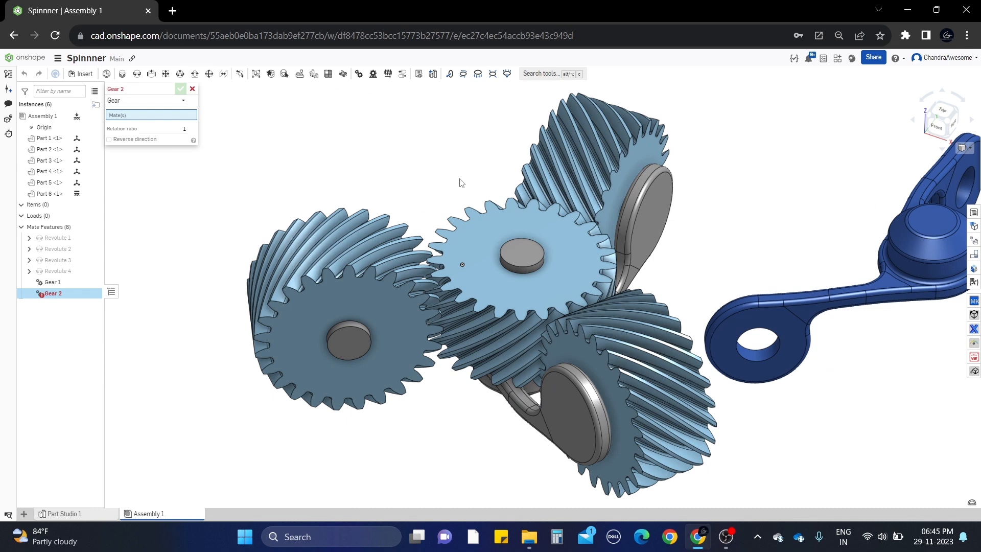
pyautogui.click(51, 249)
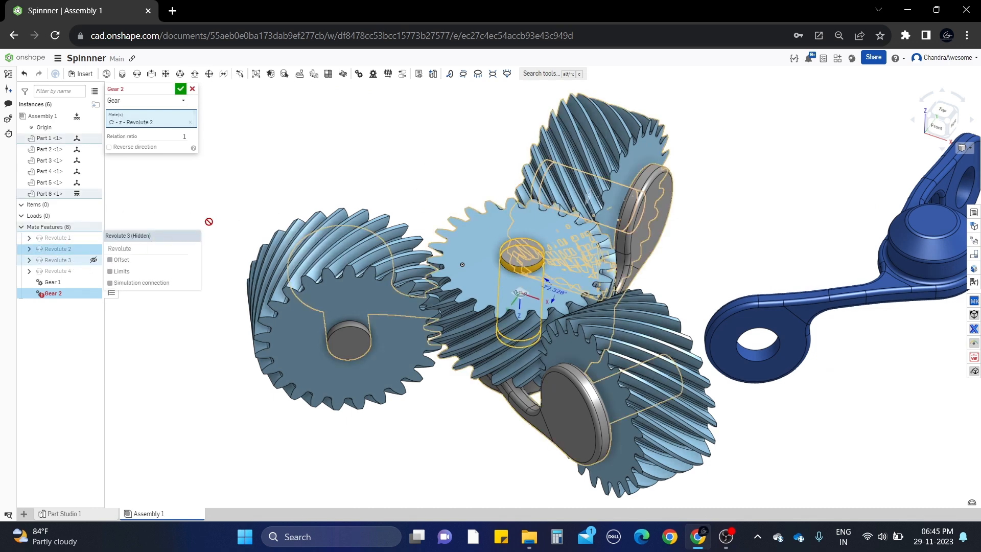
pyautogui.scroll(2, 436, 165)
pyautogui.moveTo(436, 164); pyautogui.dragTo(480, 248, button='right')
pyautogui.moveTo(286, 176); pyautogui.dragTo(316, 261, button='middle')
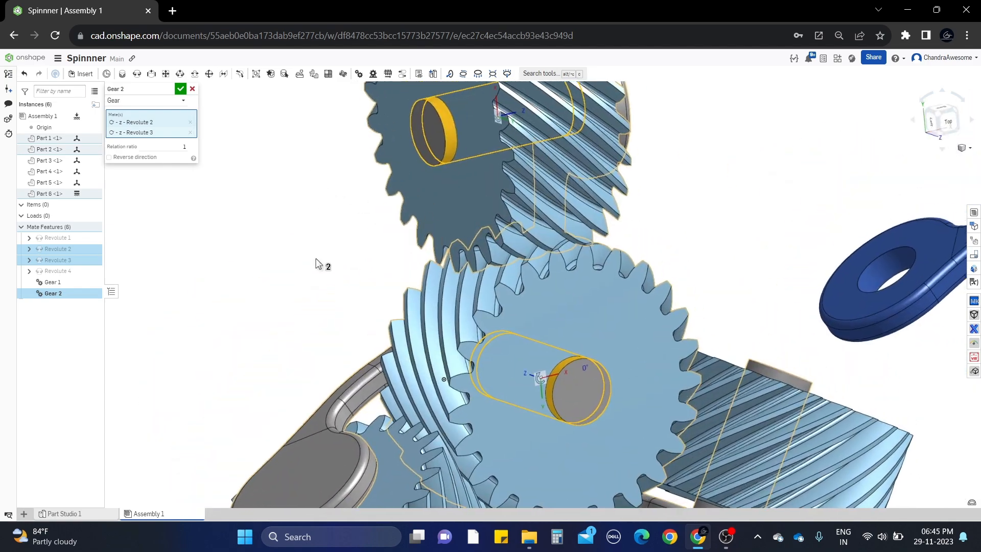
pyautogui.scroll(3, 327, 247)
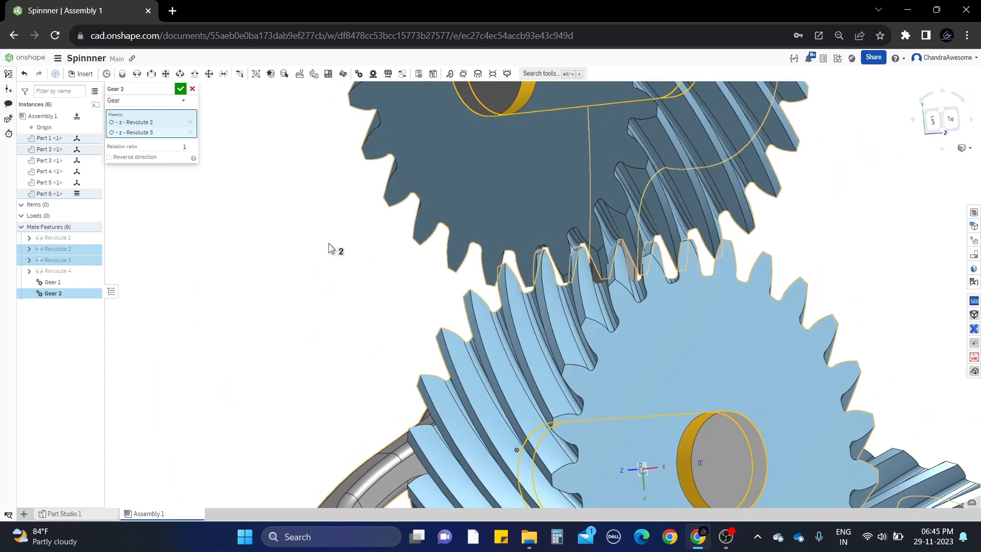
pyautogui.click(180, 90)
# Step: Rotate the Part 2 mate connector of Revolute 3 by -2.5 degrees about Z to align its teeth with the central gear
pyautogui.moveTo(551, 183)
pyautogui.mouseDown()
pyautogui.moveTo(562, 177)
pyautogui.moveTo(543, 192)
pyautogui.mouseUp()
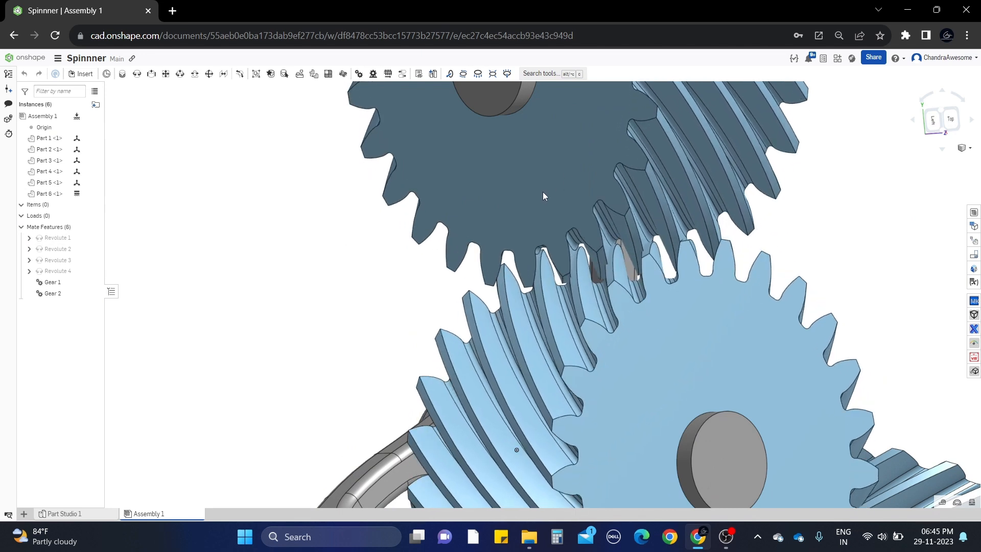
pyautogui.click(28, 260)
pyautogui.rightClick(71, 271)
pyautogui.click(228, 231)
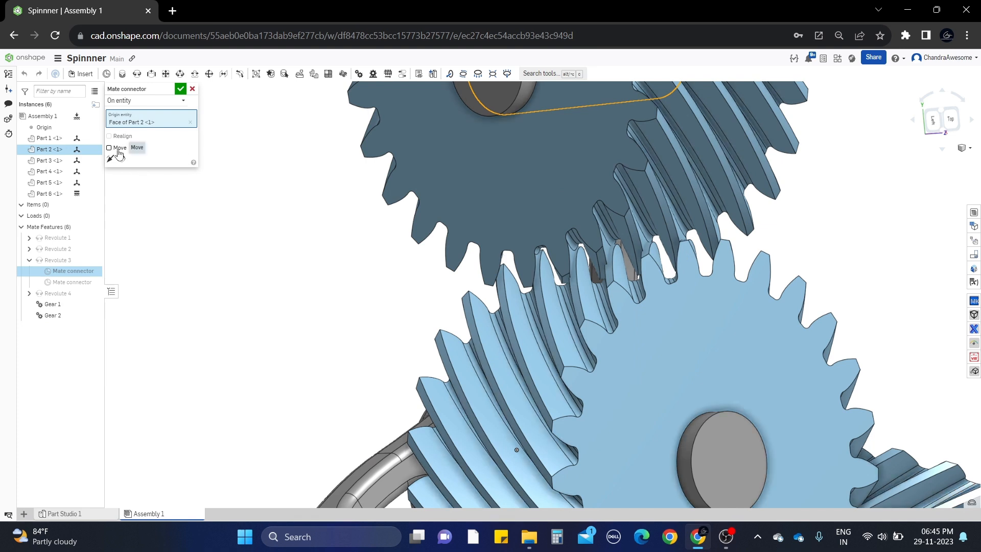
pyautogui.click(116, 150)
pyautogui.press('Down')
pyautogui.press('Down')
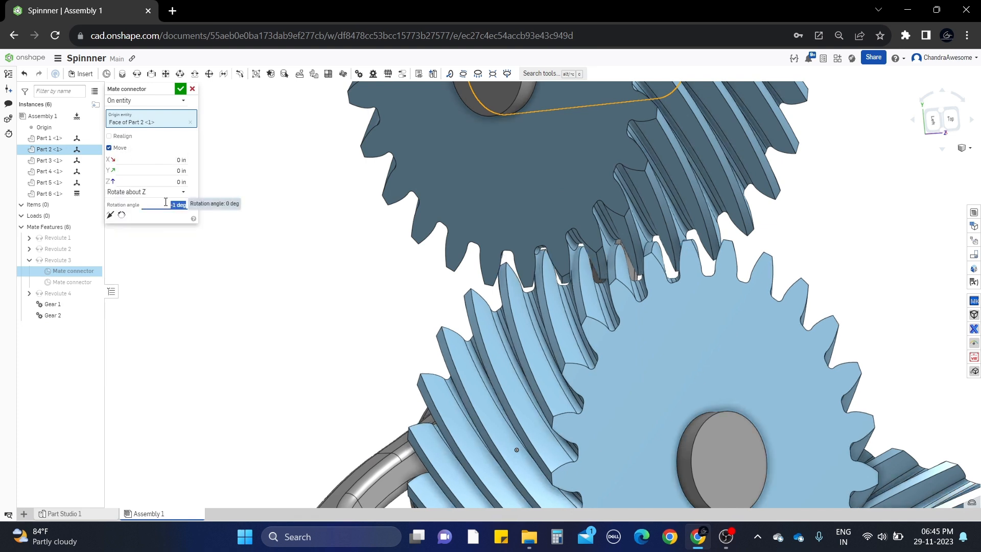
pyautogui.press('Down')
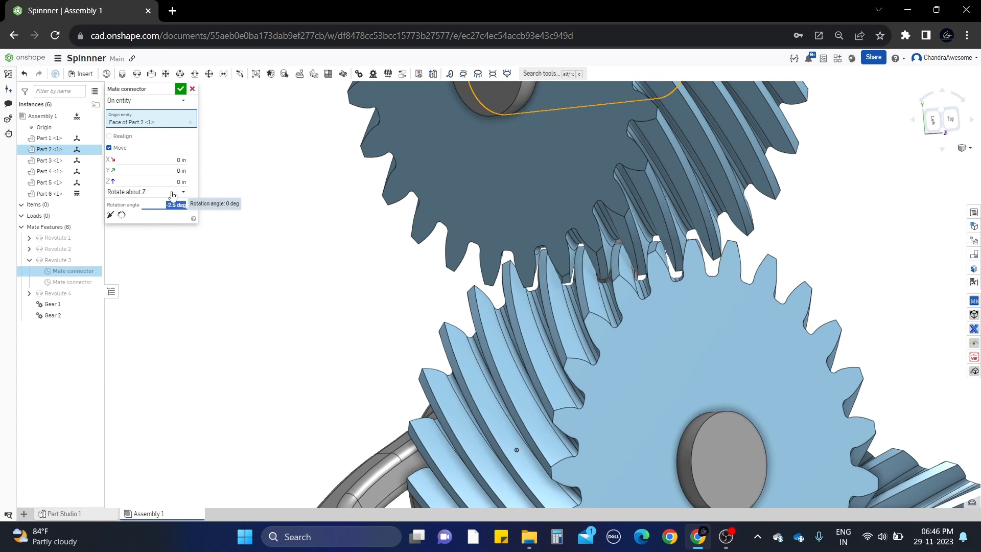
pyautogui.click(180, 89)
# Step: Inspect how the teeth of the Part 2 gear mesh with the central gear
pyautogui.scroll(-5, 384, 221)
pyautogui.moveTo(383, 221); pyautogui.dragTo(357, 236, button='right')
pyautogui.scroll(10, 388, 255)
pyautogui.moveTo(425, 261); pyautogui.dragTo(382, 284, button='right')
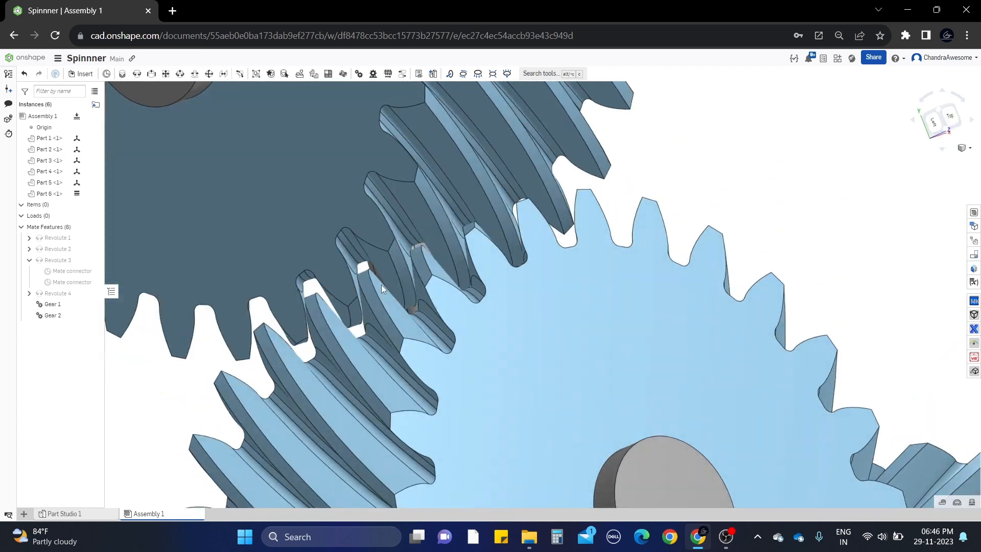
pyautogui.scroll(-3, 391, 279)
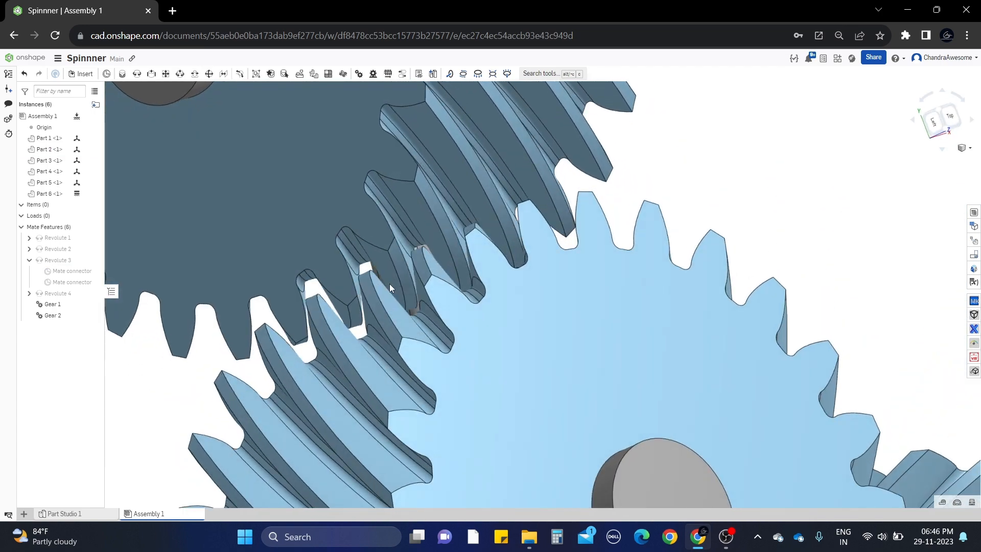
pyautogui.scroll(-10, 387, 284)
pyautogui.moveTo(388, 283); pyautogui.dragTo(28, 264, button='right')
# Step: Add a gear relation between the Revolute 2 and Revolute 4 mates with a relation ratio of 1
pyautogui.click(29, 262)
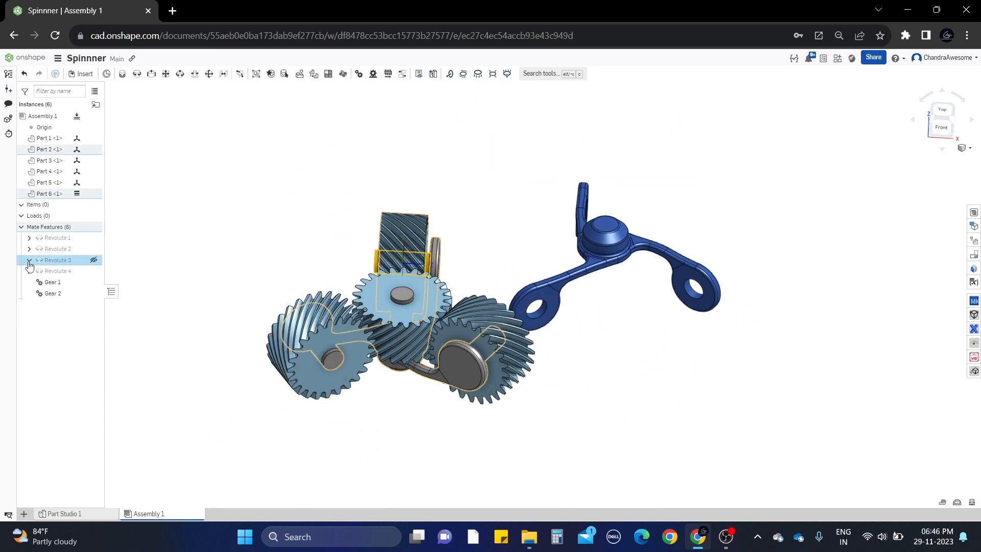
pyautogui.click(289, 220)
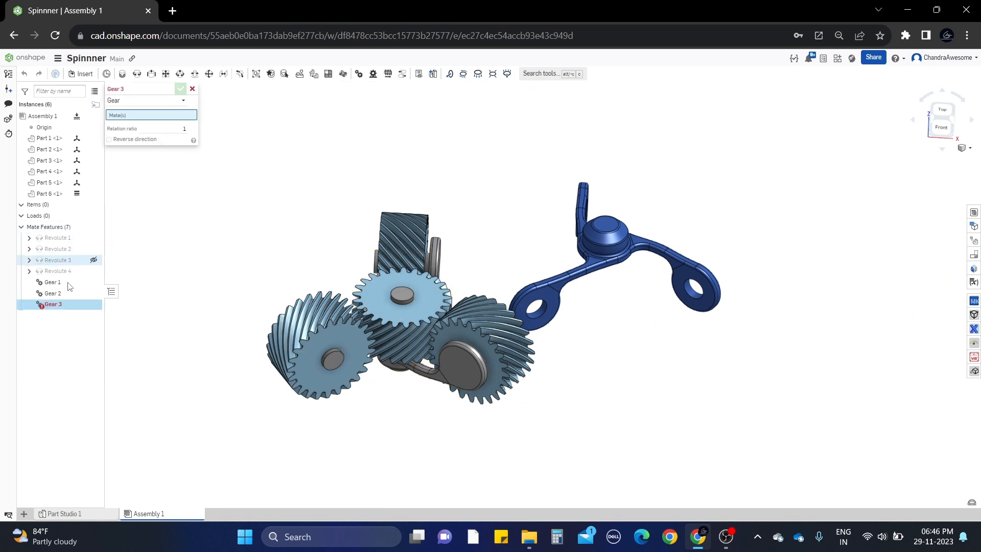
pyautogui.click(56, 249)
pyautogui.click(65, 272)
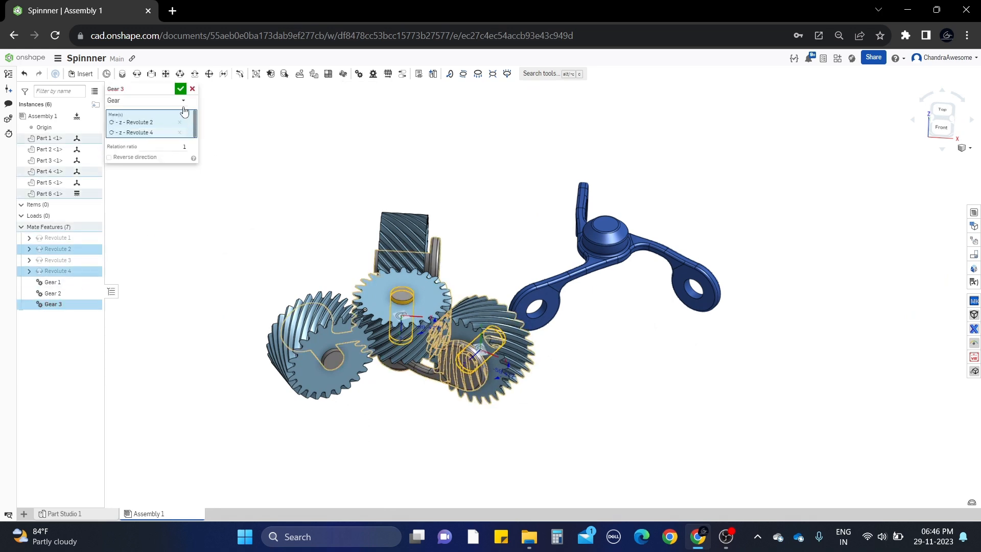
pyautogui.click(181, 90)
# Step: Enable Move on the Part 4 mate connector of Revolute 4 and rotate it 8 degrees about Z
pyautogui.scroll(10, 419, 296)
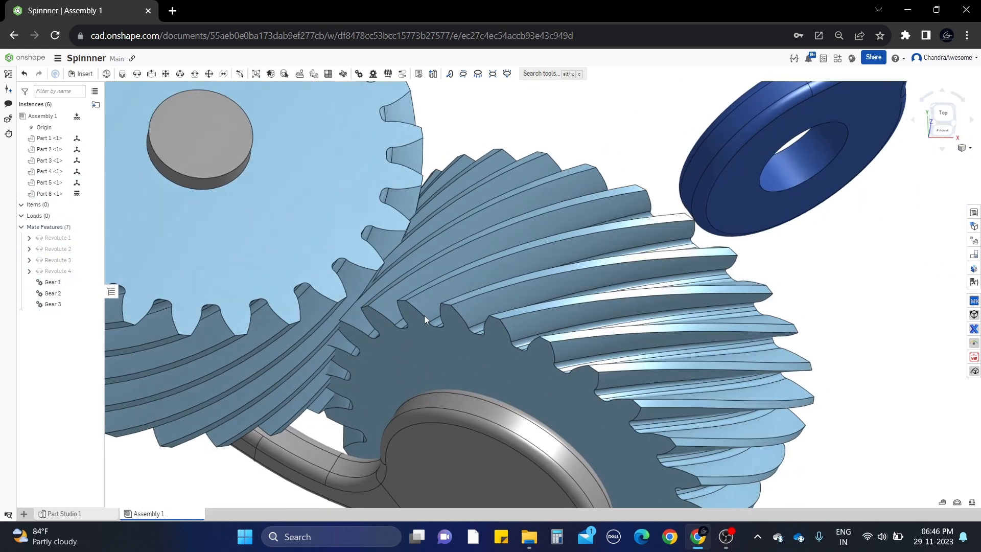
pyautogui.moveTo(493, 227); pyautogui.dragTo(468, 276, button='right')
pyautogui.scroll(5, 486, 237)
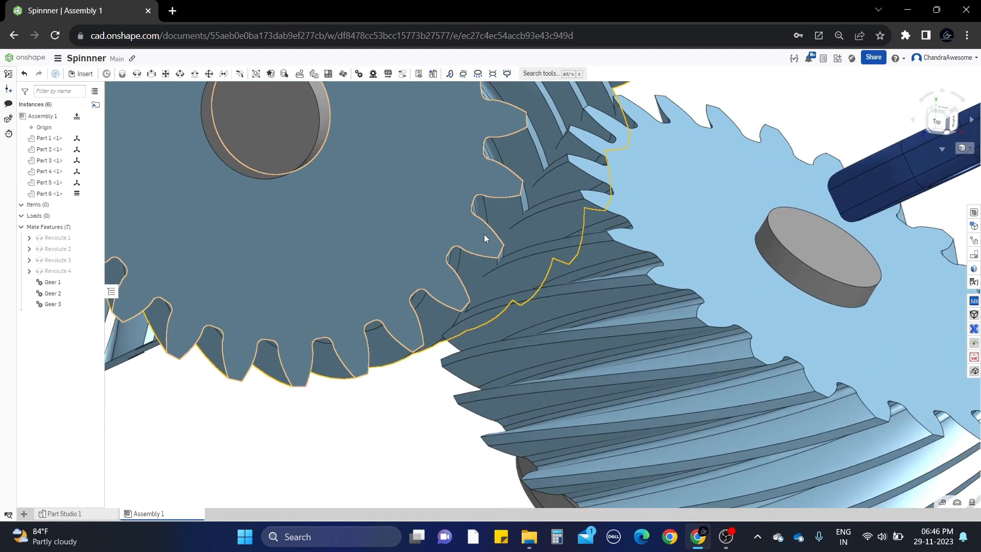
pyautogui.click(29, 270)
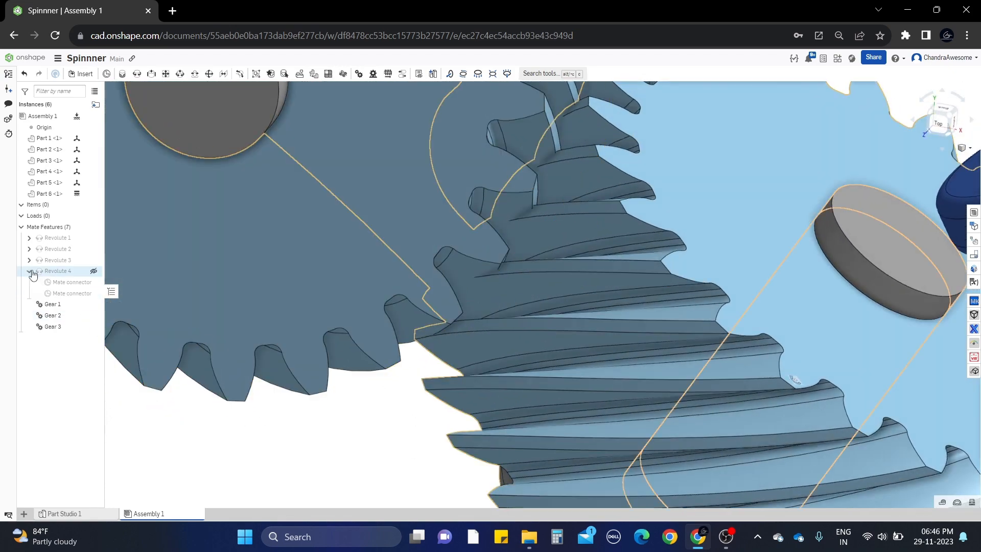
pyautogui.rightClick(54, 284)
pyautogui.click(105, 313)
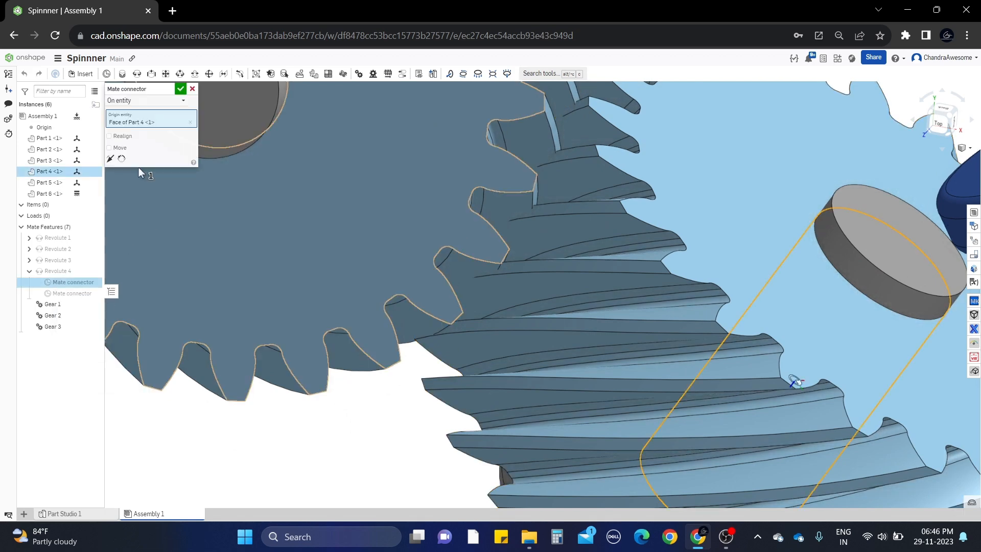
pyautogui.click(110, 149)
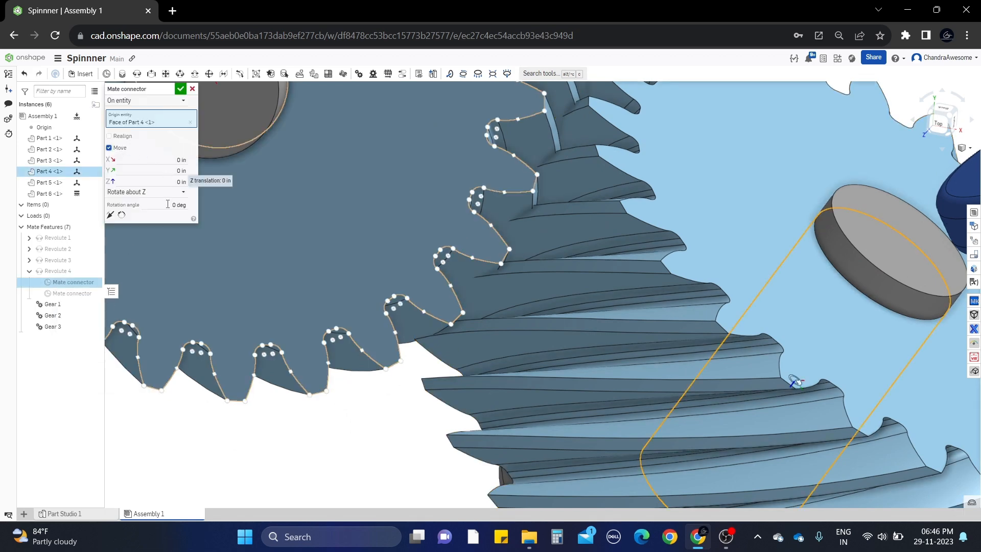
pyautogui.press('Down')
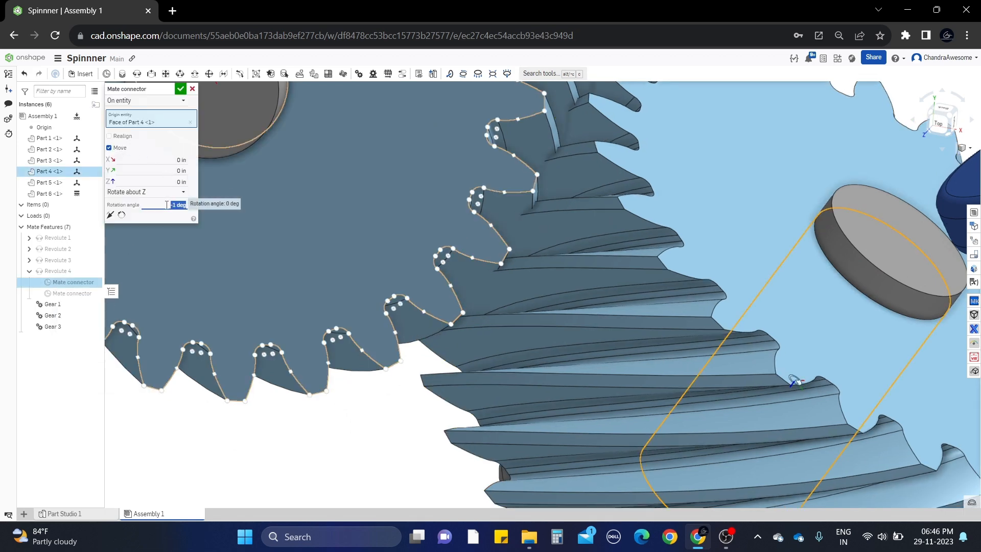
pyautogui.press('Down')
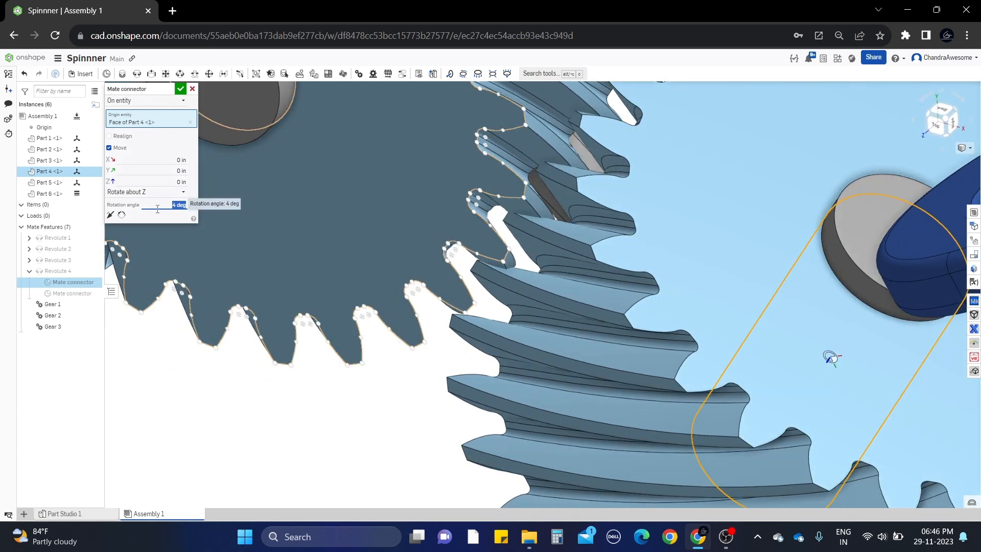
pyautogui.press('Up')
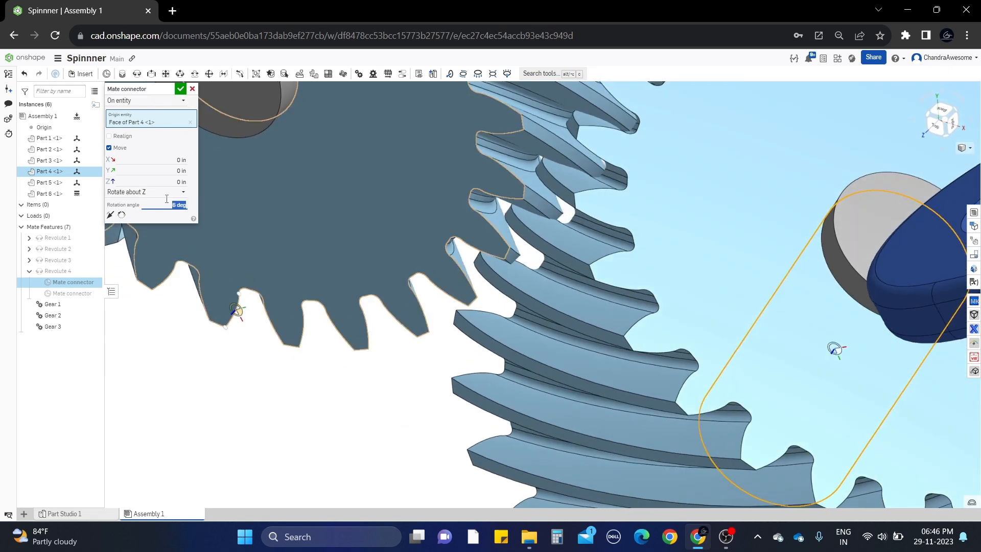
pyautogui.press('Up')
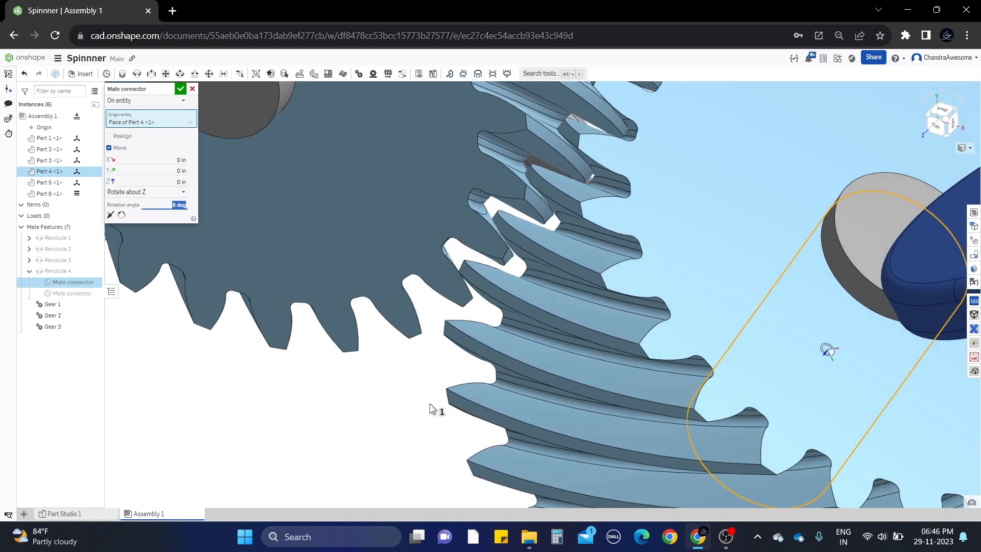
# Step: Check the Part 4 gear's tooth mesh with the central gear and set the connector's rotation angle to 7 degrees
pyautogui.moveTo(431, 404); pyautogui.dragTo(435, 410, button='right')
pyautogui.scroll(5, 538, 189)
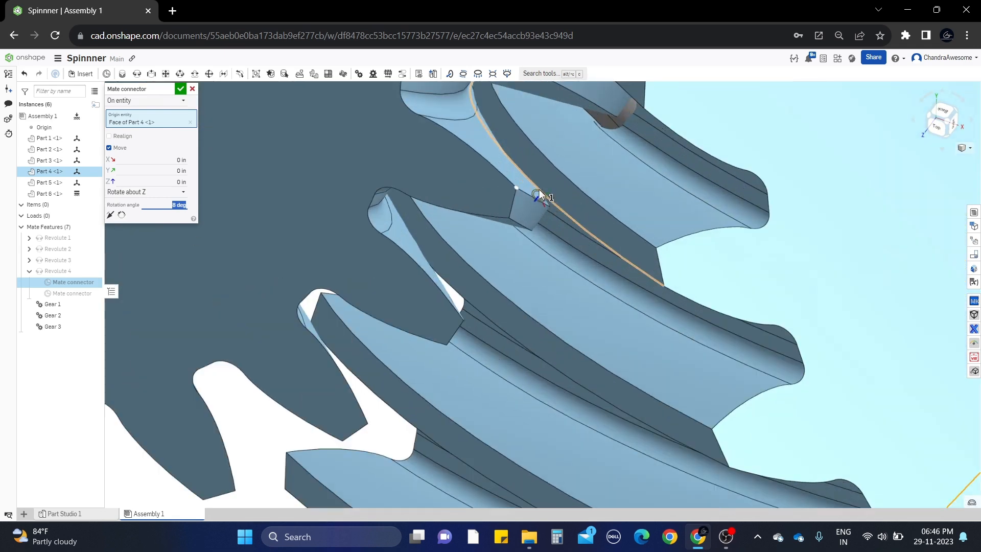
pyautogui.scroll(-5, 542, 189)
pyautogui.moveTo(558, 236); pyautogui.dragTo(585, 241, button='right')
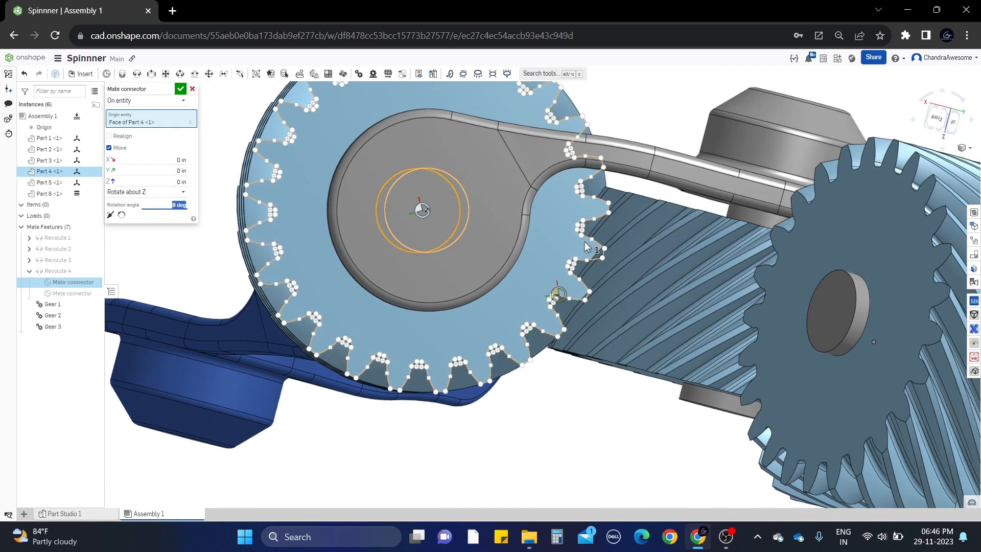
pyautogui.scroll(5, 572, 241)
pyautogui.scroll(-5, 643, 231)
pyautogui.moveTo(643, 232); pyautogui.dragTo(635, 275, button='right')
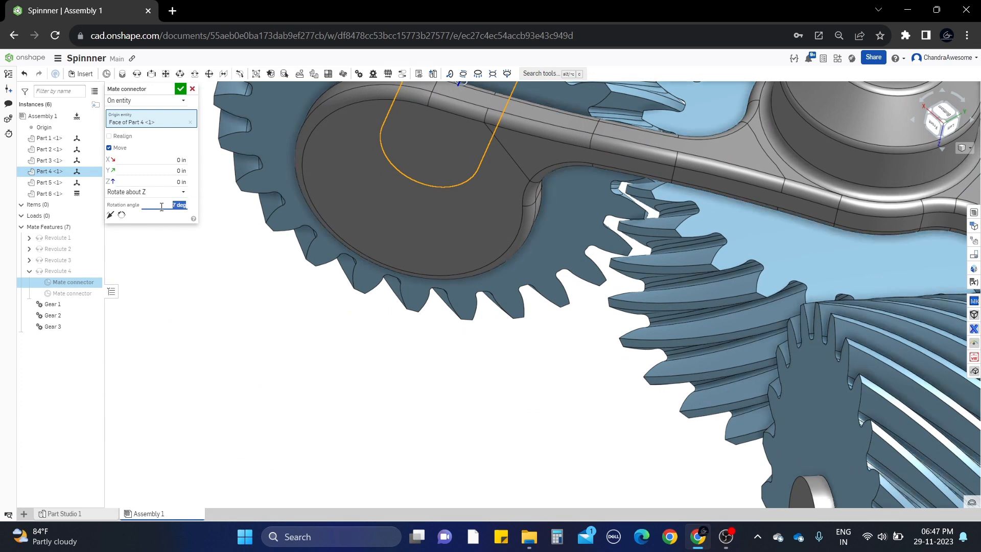
pyautogui.click(181, 89)
# Step: Start a Fastened mate for attaching the blue frame to the gear assembly
pyautogui.scroll(-10, 383, 338)
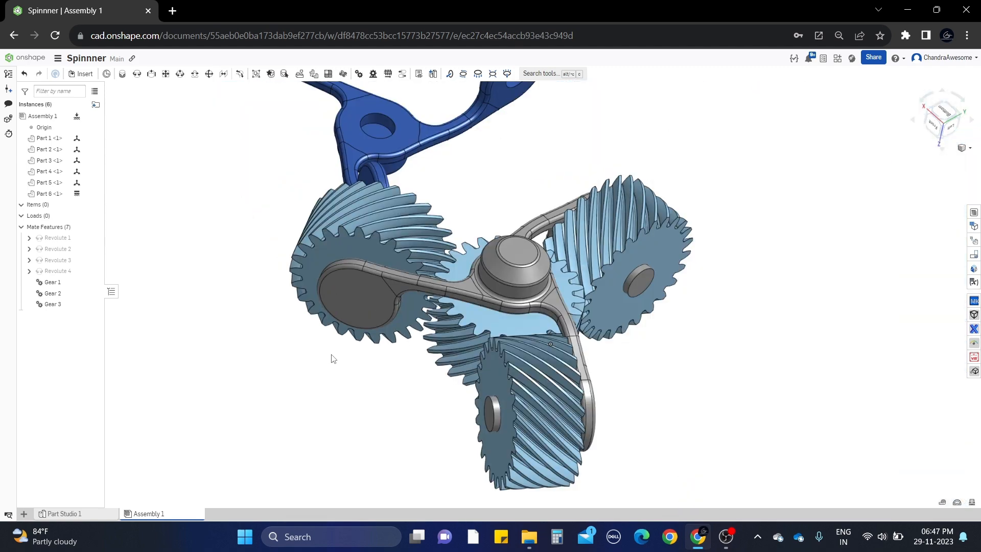
pyautogui.moveTo(382, 339); pyautogui.dragTo(382, 285, button='right')
pyautogui.scroll(2, 287, 327)
pyautogui.scroll(2, 254, 272)
pyautogui.moveTo(289, 256); pyautogui.dragTo(307, 245, button='right')
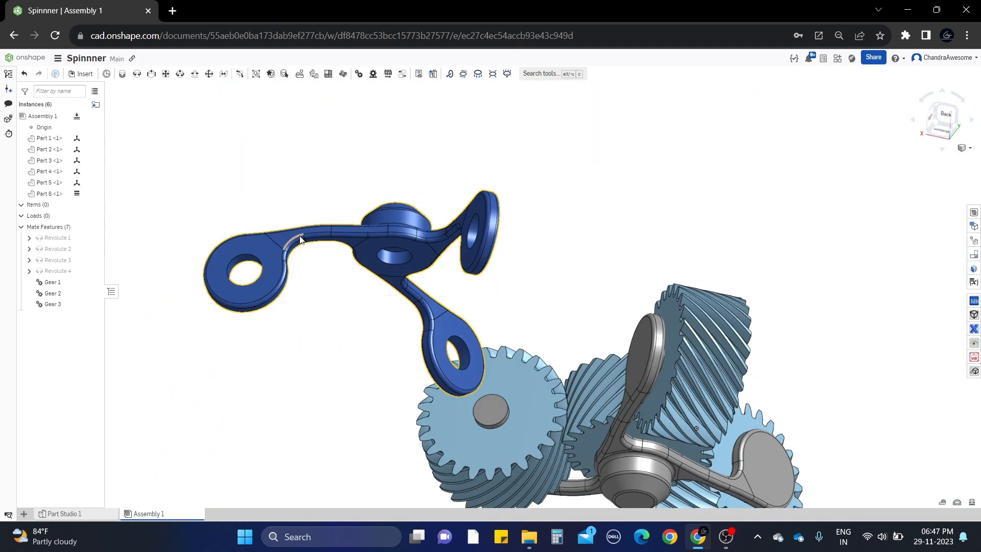
pyautogui.click(123, 75)
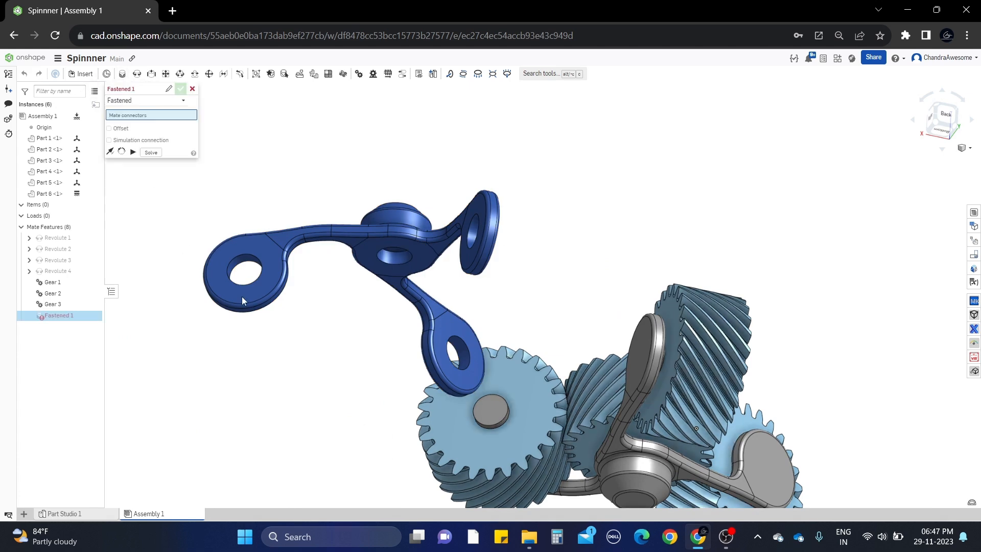
pyautogui.click(387, 264)
pyautogui.scroll(-3, 387, 265)
pyautogui.moveTo(388, 264); pyautogui.dragTo(372, 332, button='right')
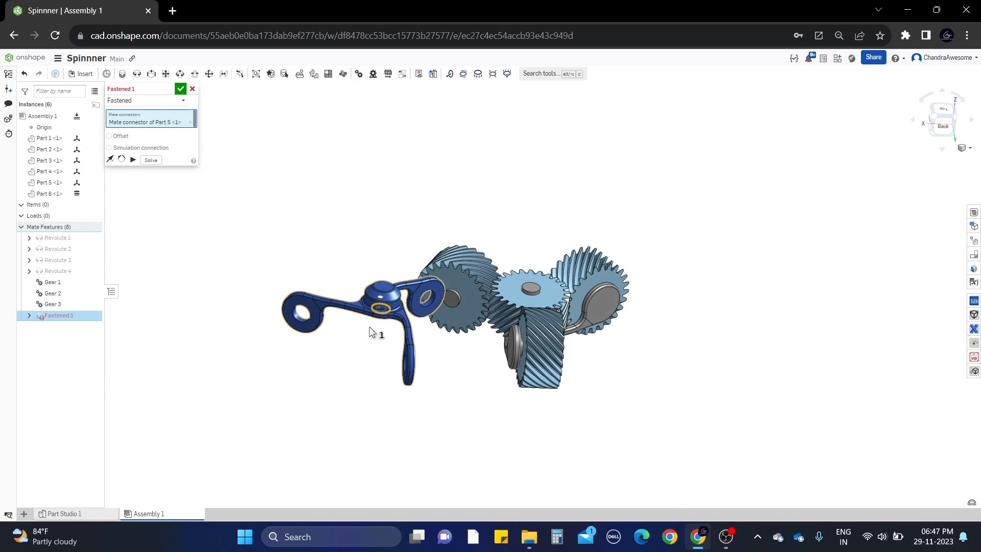
pyautogui.scroll(4, 503, 274)
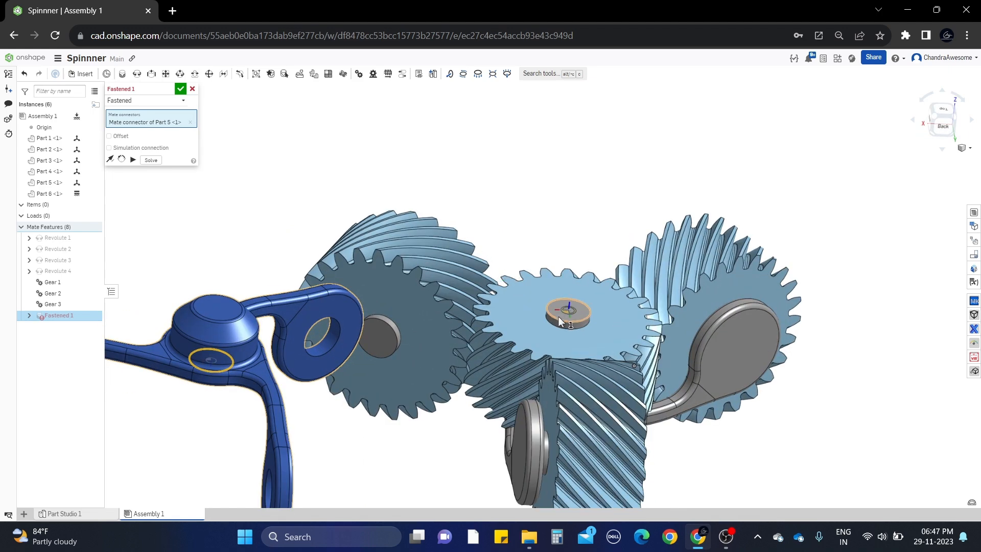
pyautogui.moveTo(558, 315); pyautogui.dragTo(536, 295, button='right')
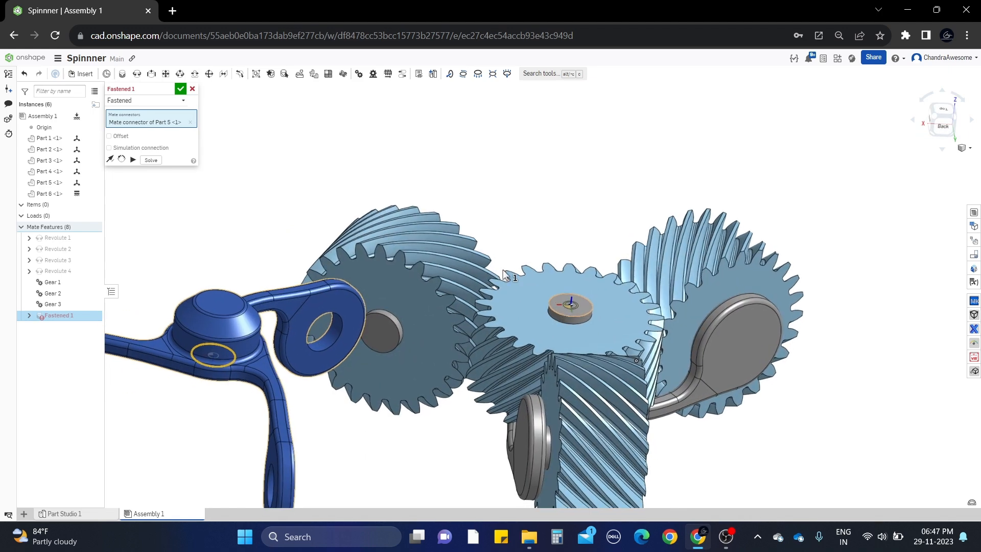
pyautogui.moveTo(273, 192); pyautogui.dragTo(335, 176, button='middle')
pyautogui.moveTo(291, 234); pyautogui.dragTo(180, 185, button='right')
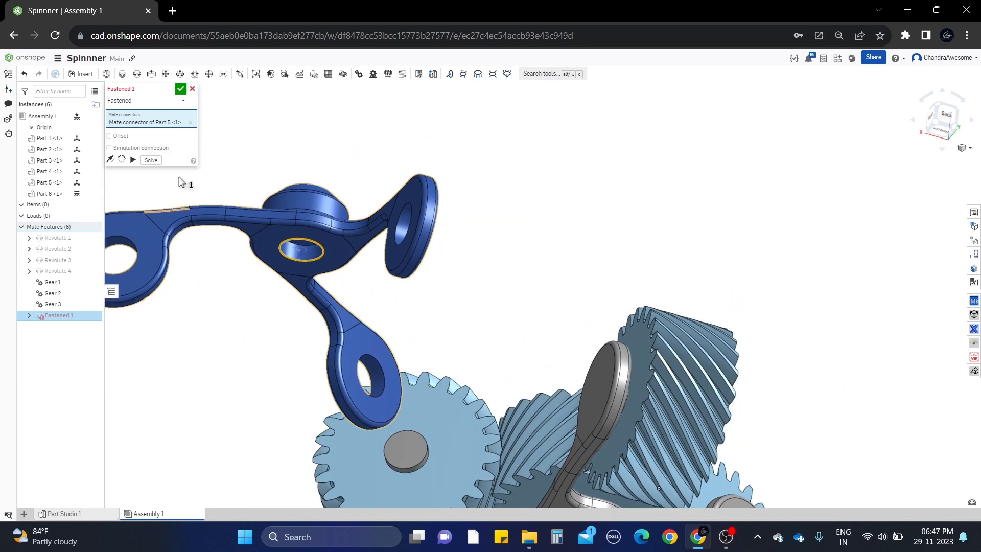
pyautogui.click(180, 122)
# Step: Fasten the centre of the blue frame's hub hole to the end face of the grey frame's central shaft
pyautogui.moveTo(181, 133); pyautogui.dragTo(295, 262, button='right')
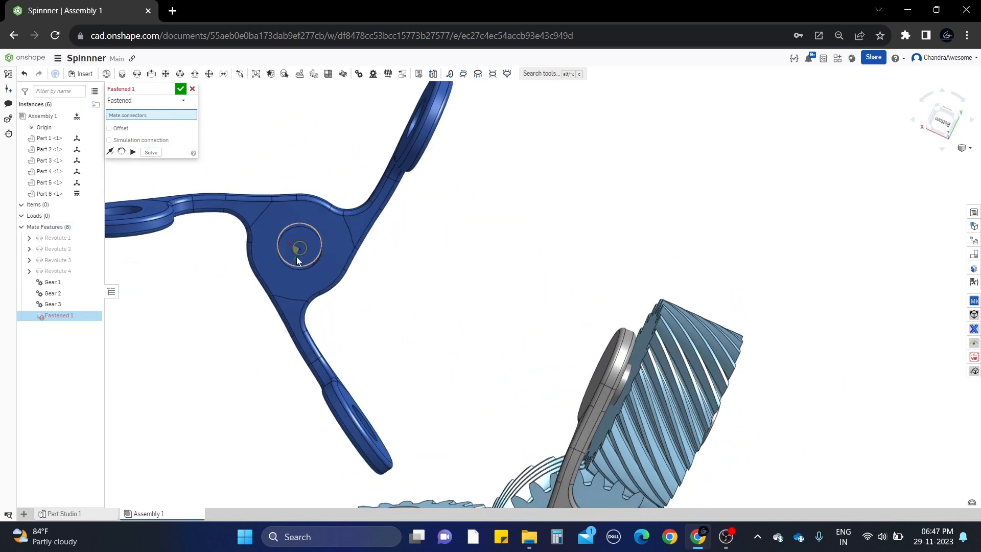
pyautogui.click(299, 245)
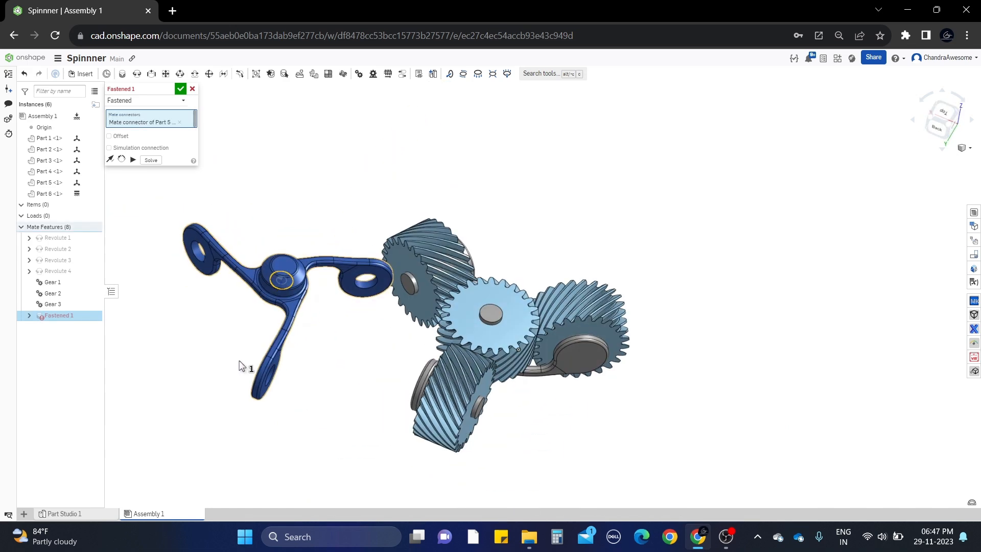
pyautogui.scroll(3, 487, 288)
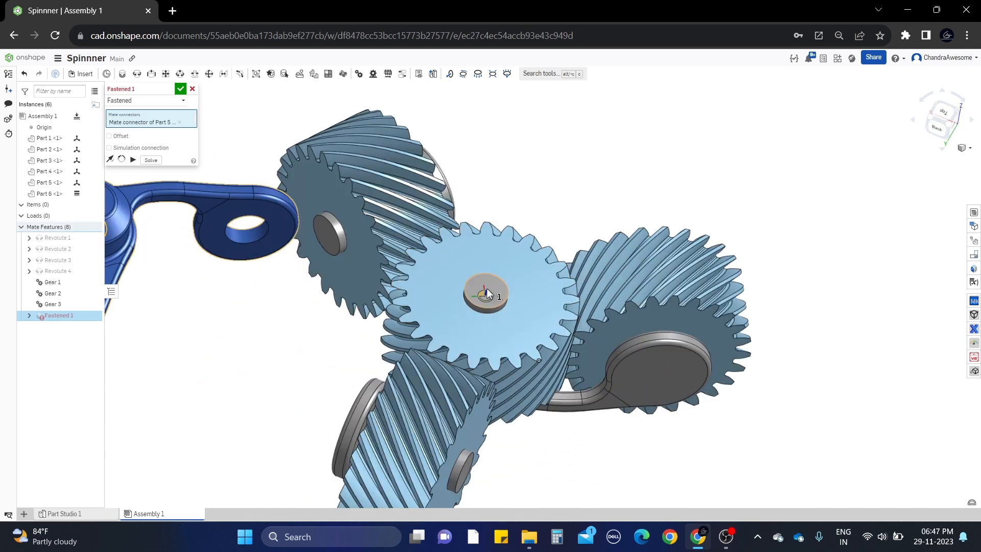
pyautogui.click(487, 290)
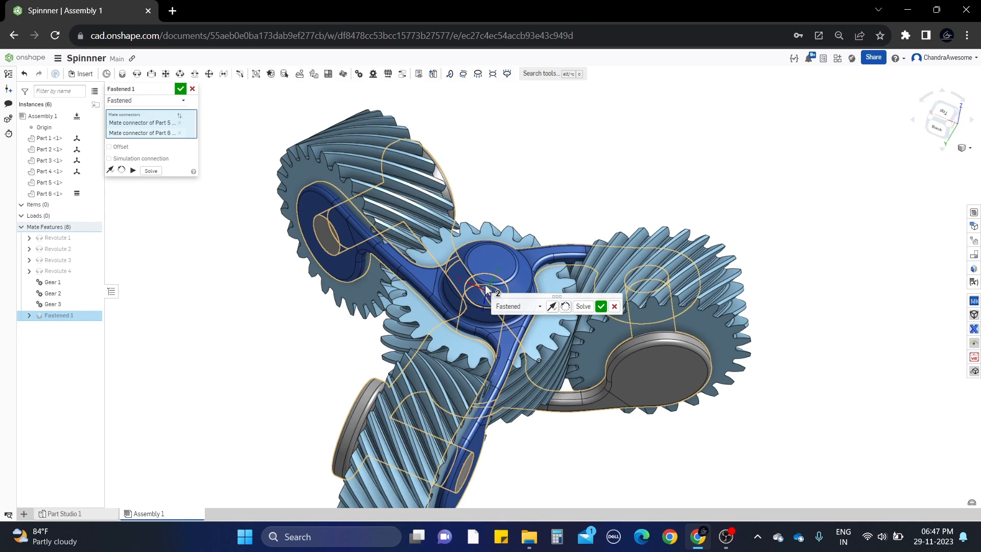
pyautogui.click(180, 90)
# Step: Animate Revolute 2 from 0 to 360 degrees in 300 steps with reciprocating playback and examine the gear motion from several sides
pyautogui.scroll(-5, 554, 271)
pyautogui.moveTo(553, 271); pyautogui.dragTo(525, 369, button='right')
pyautogui.moveTo(521, 283); pyautogui.dragTo(535, 267, button='right')
pyautogui.moveTo(541, 295); pyautogui.dragTo(528, 268, button='right')
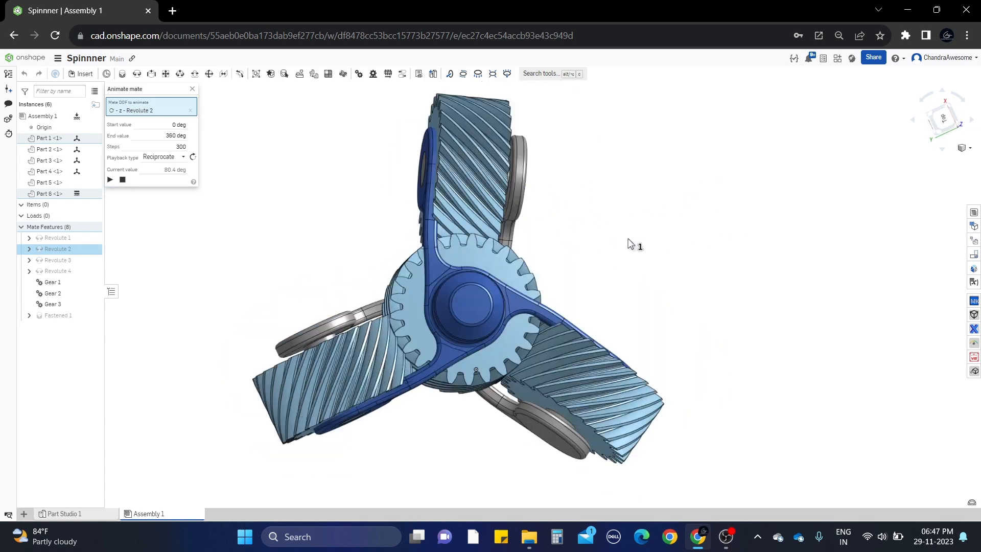
pyautogui.moveTo(648, 235); pyautogui.dragTo(600, 244, button='right')
pyautogui.moveTo(624, 206); pyautogui.dragTo(679, 257, button='right')
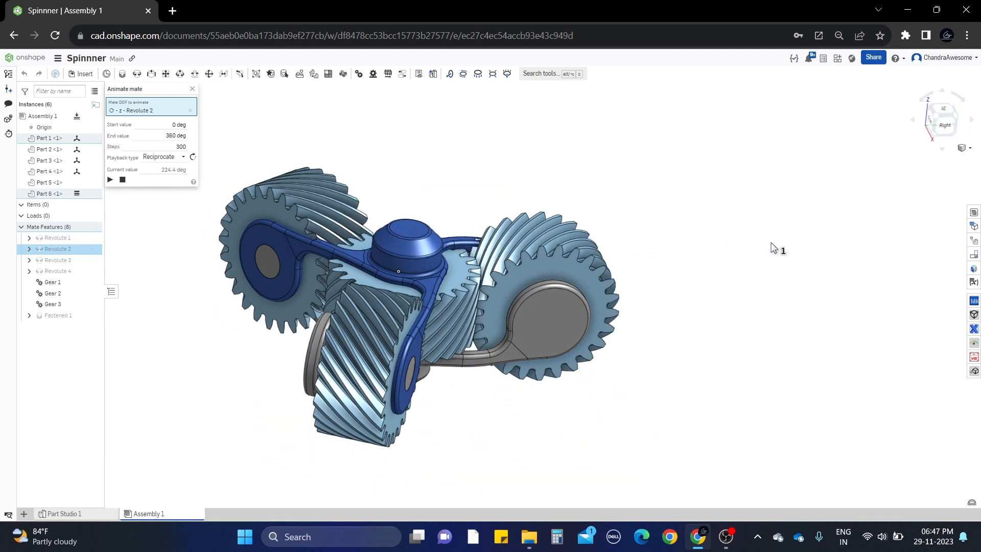
pyautogui.moveTo(736, 295); pyautogui.dragTo(527, 343, button='right')
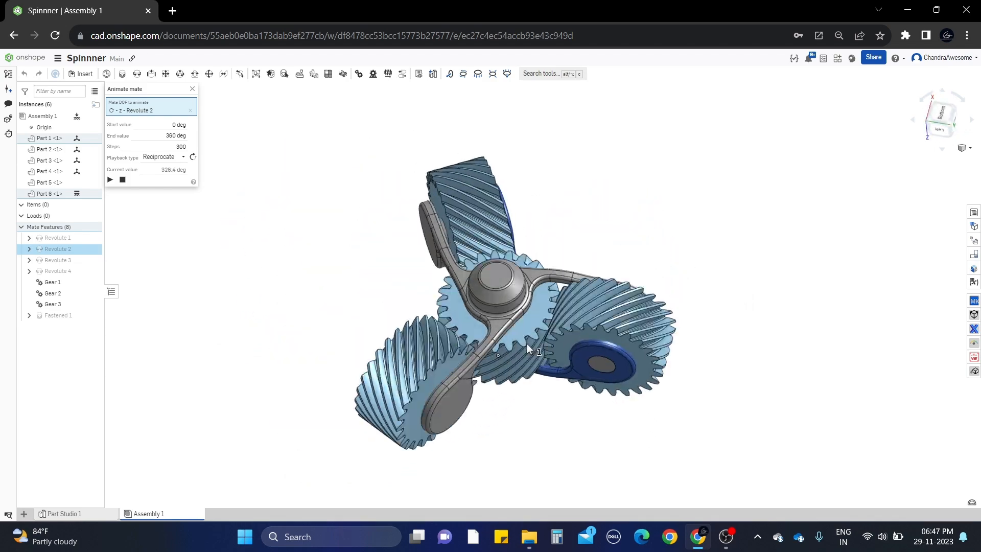
pyautogui.scroll(3, 513, 319)
pyautogui.scroll(-3, 515, 323)
pyautogui.scroll(5, 522, 311)
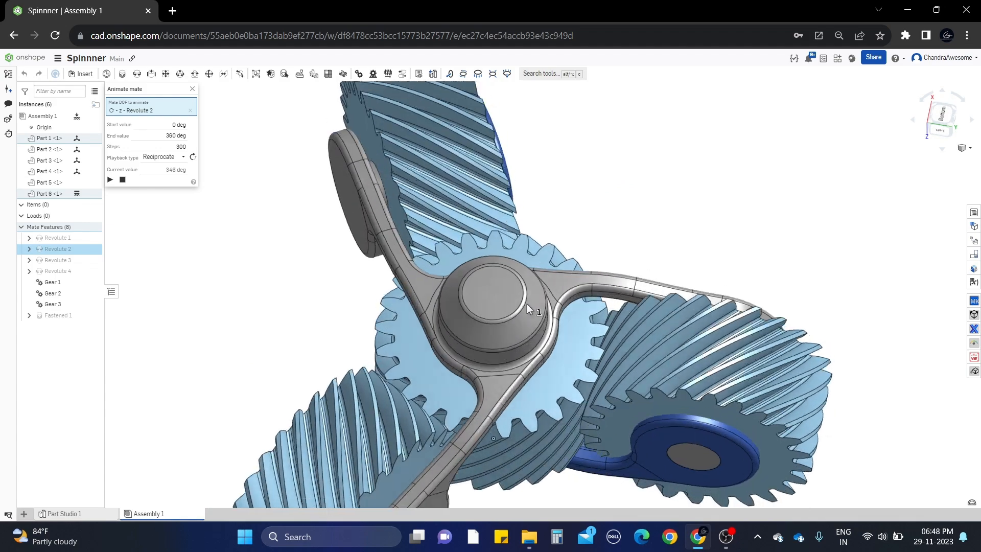
pyautogui.scroll(-4, 527, 299)
pyautogui.moveTo(531, 294); pyautogui.dragTo(449, 258, button='right')
pyautogui.scroll(3, 564, 315)
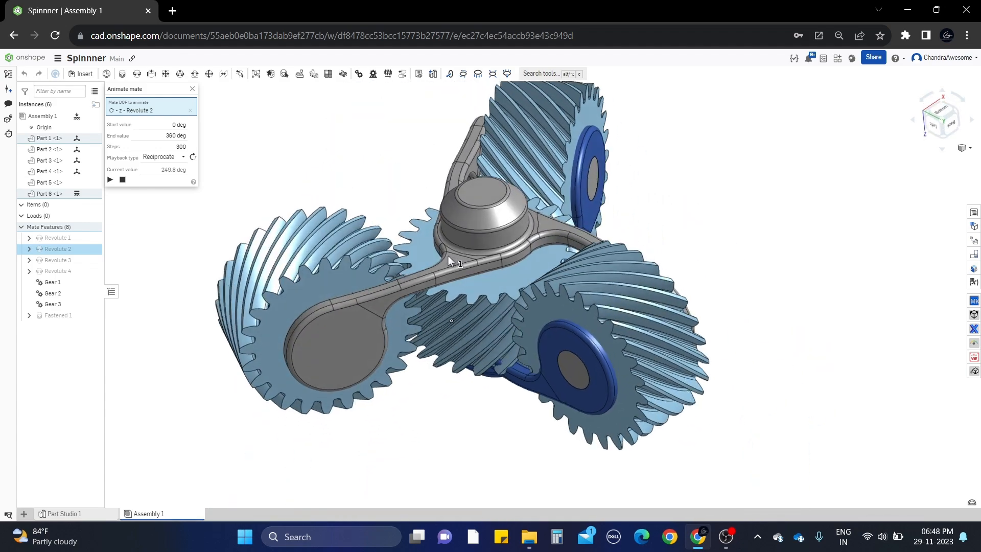
pyautogui.scroll(-3, 517, 334)
pyautogui.moveTo(520, 348); pyautogui.dragTo(522, 378, button='right')
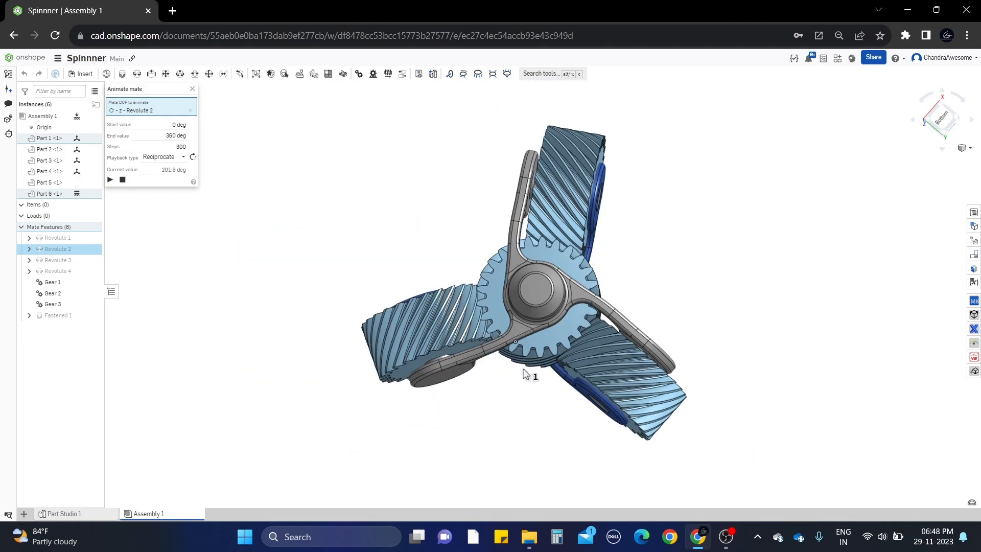
pyautogui.scroll(2, 557, 291)
# Step: Set the Revolute 2 animation to 150 steps and replay it, examining the turning gears from several sides
pyautogui.click(149, 147)
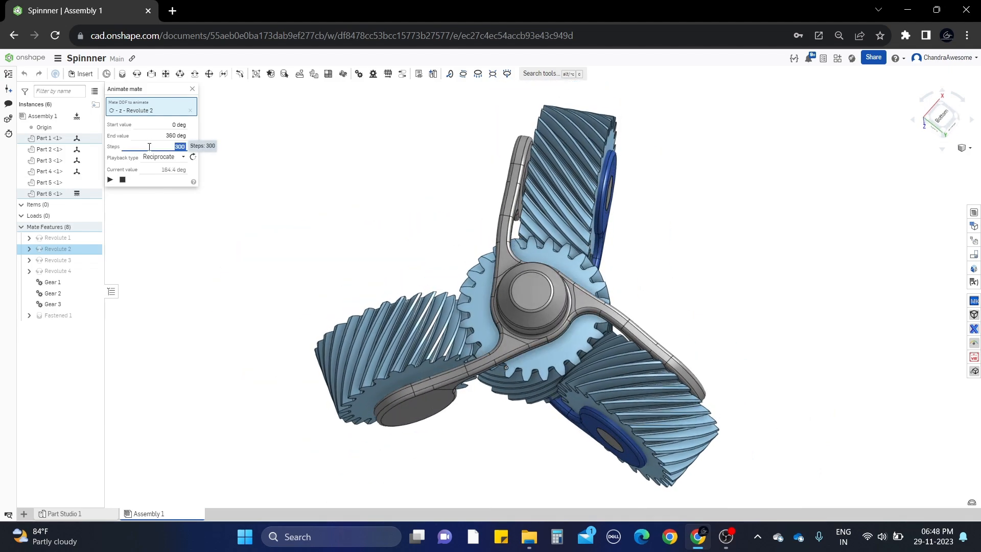
pyautogui.write('15')
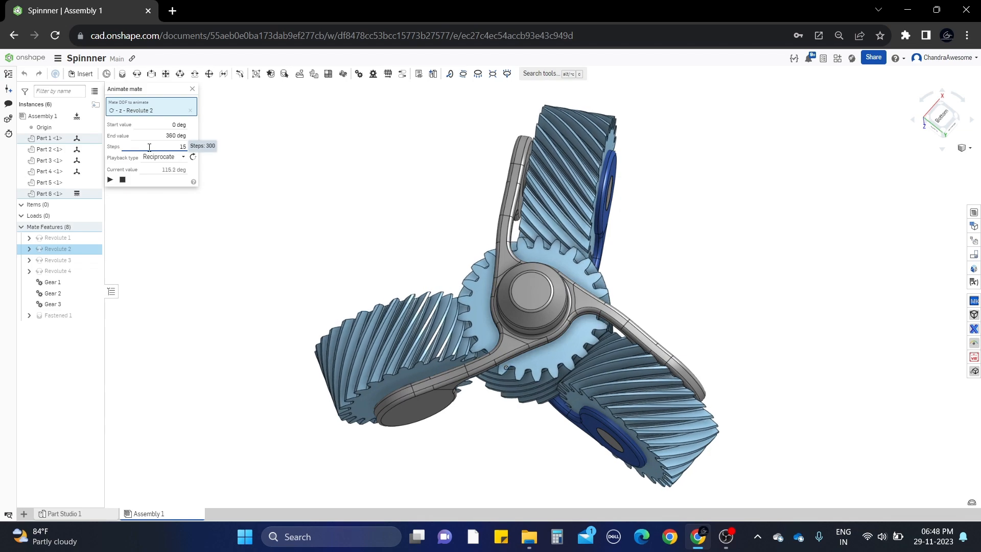
pyautogui.write('0')
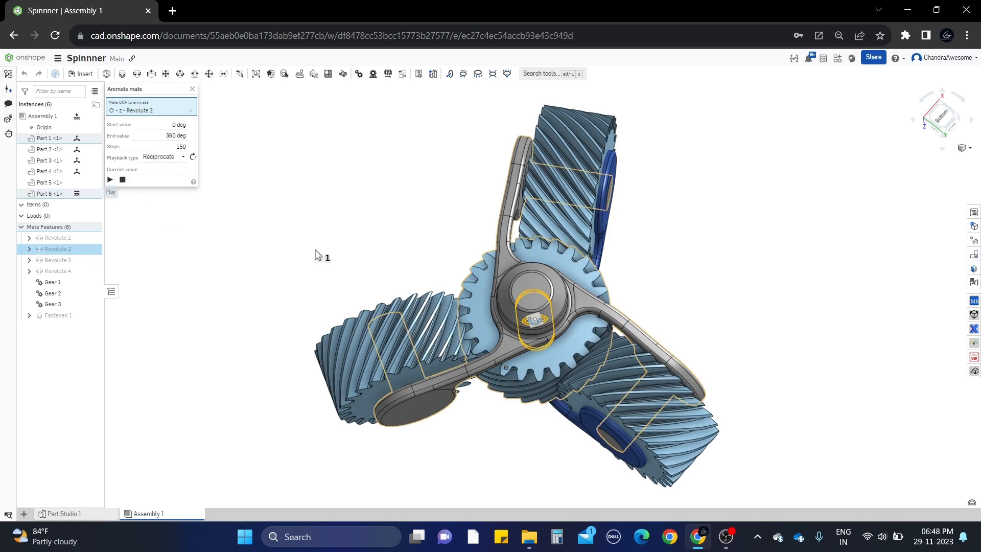
pyautogui.scroll(2, 680, 257)
pyautogui.scroll(-4, 682, 258)
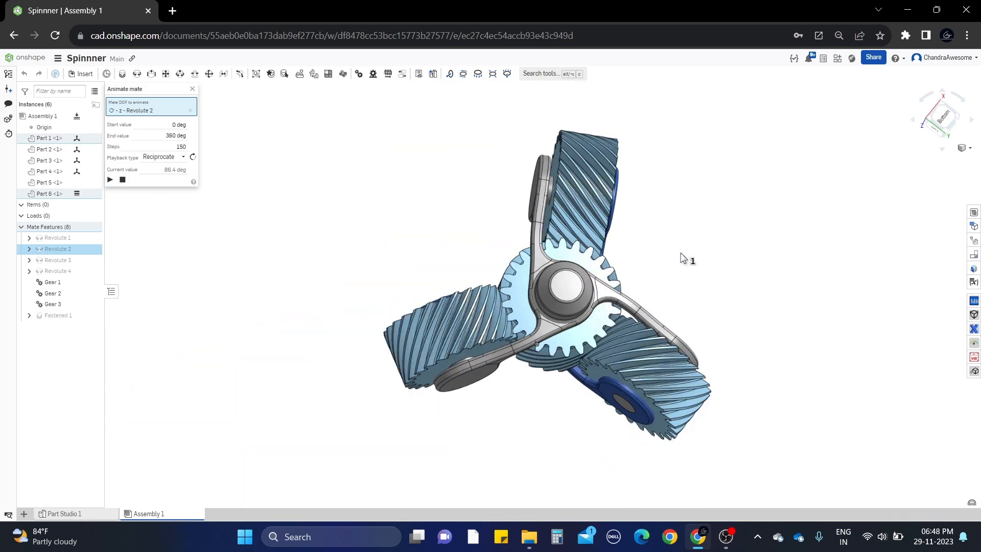
pyautogui.moveTo(685, 267); pyautogui.dragTo(692, 302, button='right')
pyautogui.scroll(2, 716, 306)
pyautogui.moveTo(557, 319); pyautogui.dragTo(397, 122, button='right')
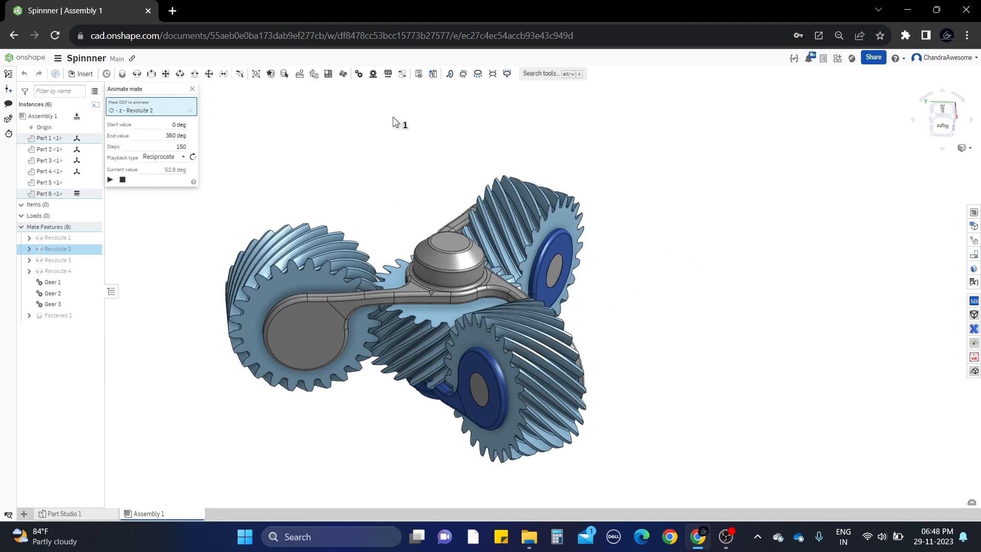